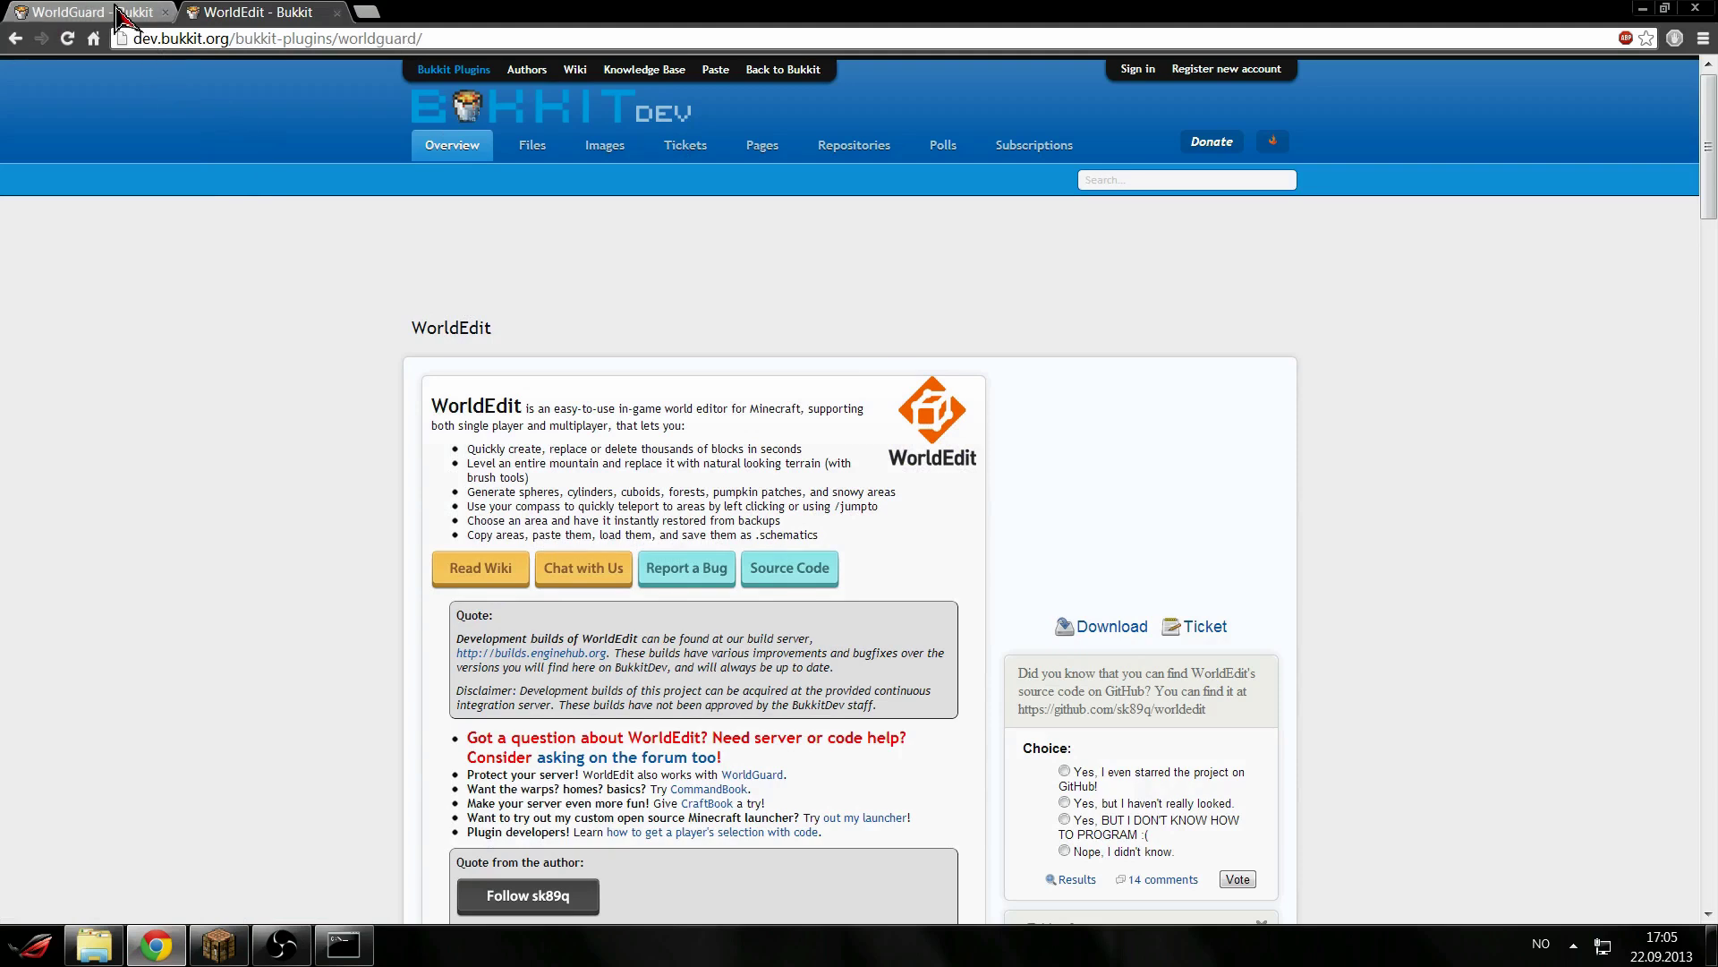
View the WorldGuard plugin page on BukkitDev, then return to the WorldEdit page.
left_click(134, 13)
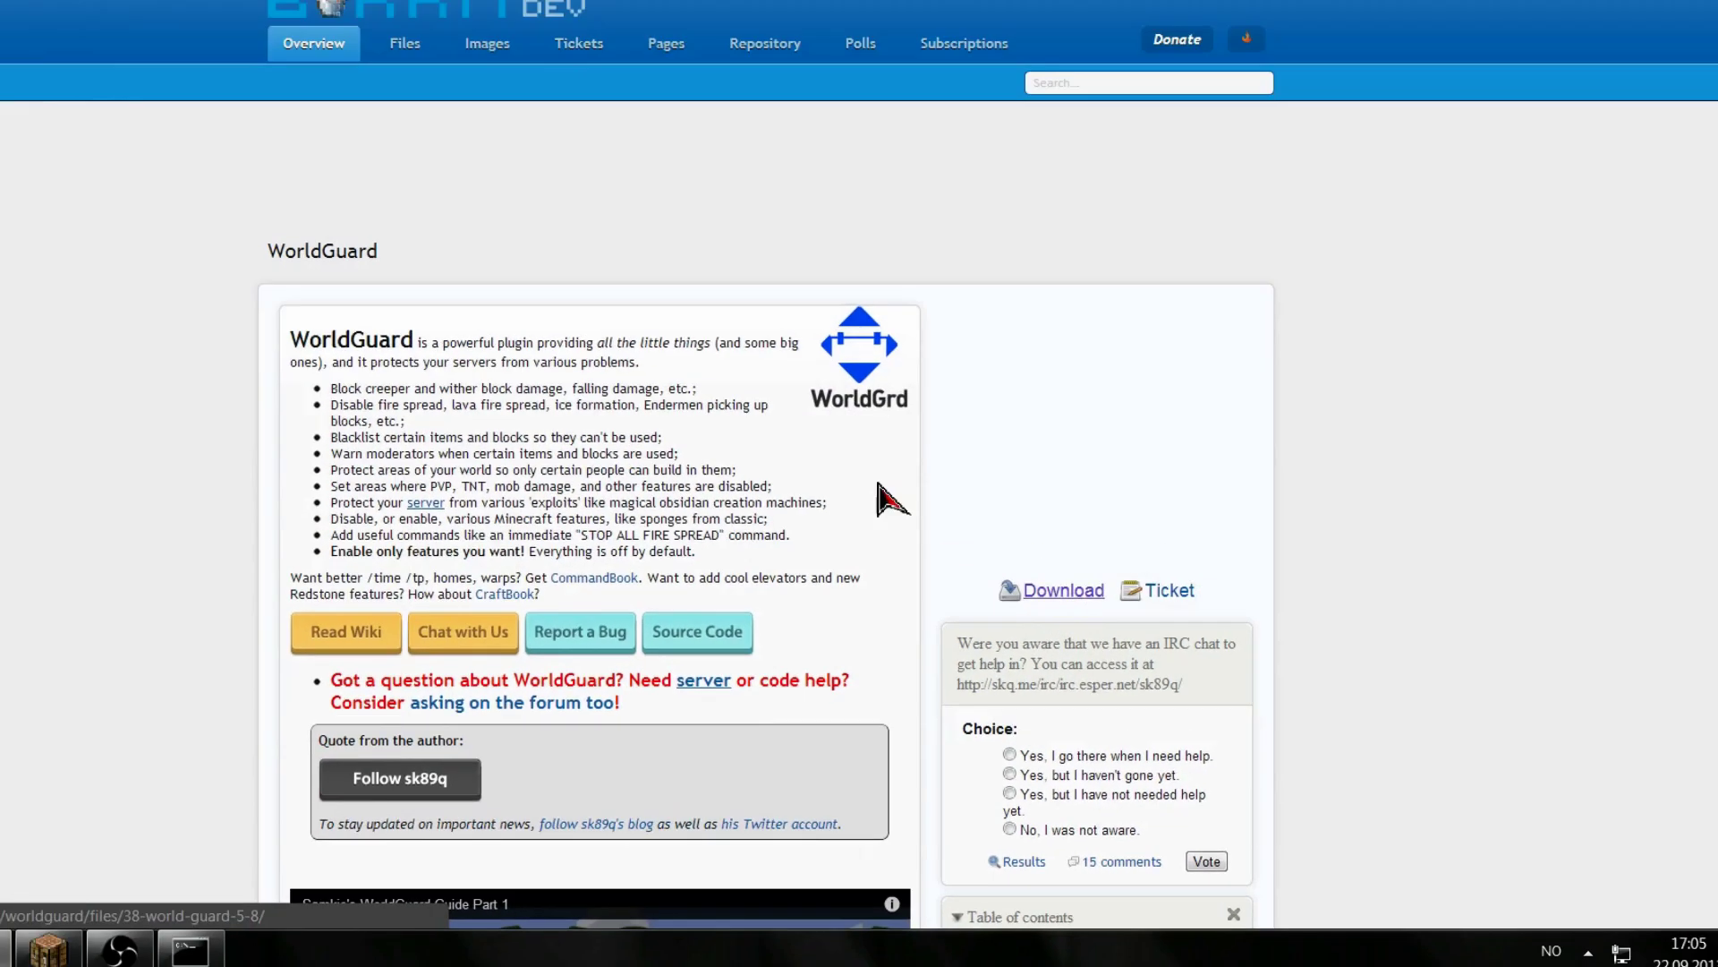
left_click(192, 16)
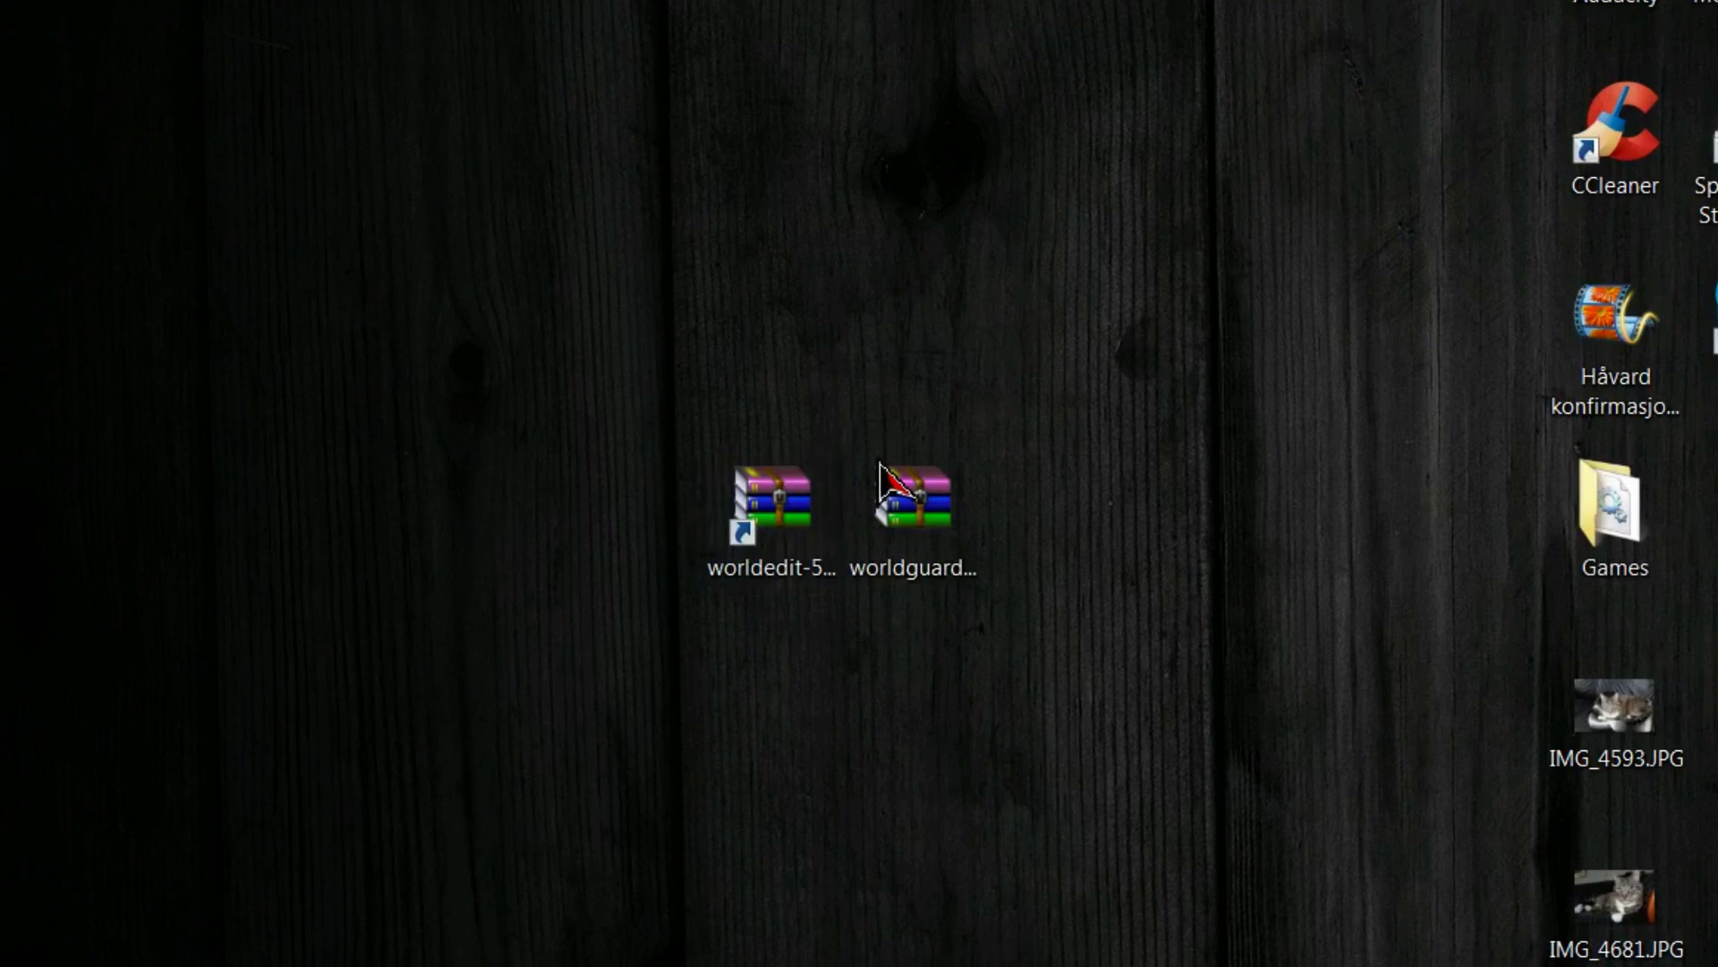
Extract WorldEdit.jar from worldedit-5.5.7.zip into the bukkit server's plugins folder.
left_click_drag(958, 523, 651, 548)
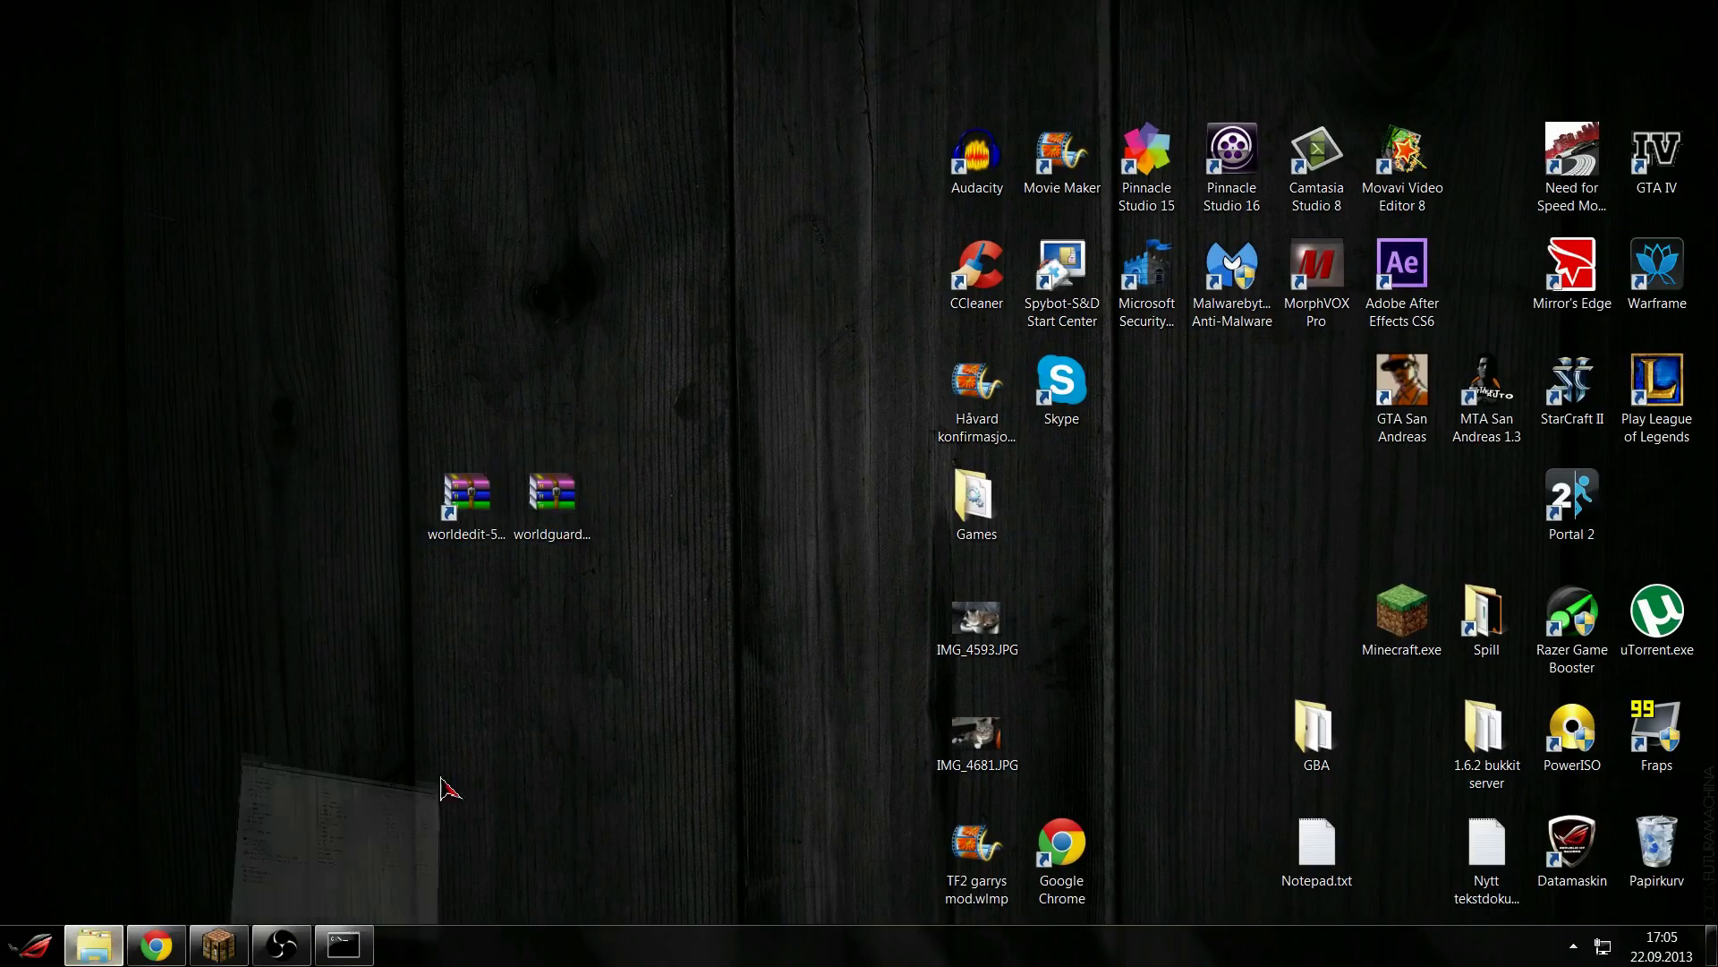
left_click(429, 792)
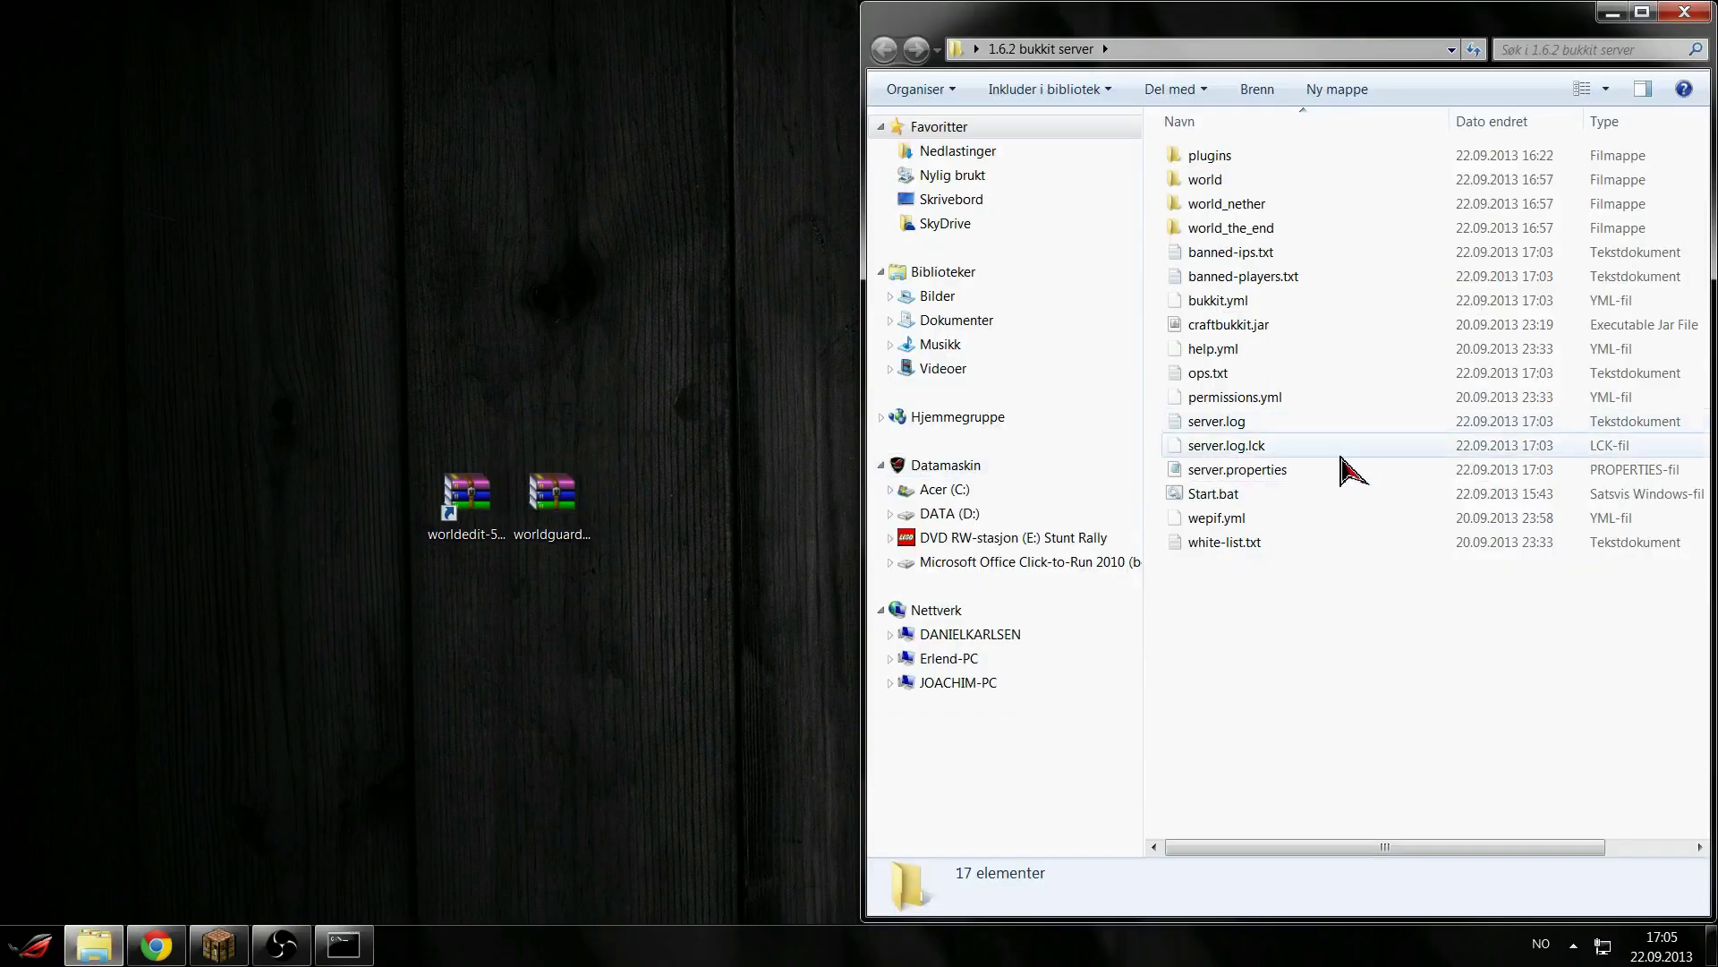
left_click(616, 498)
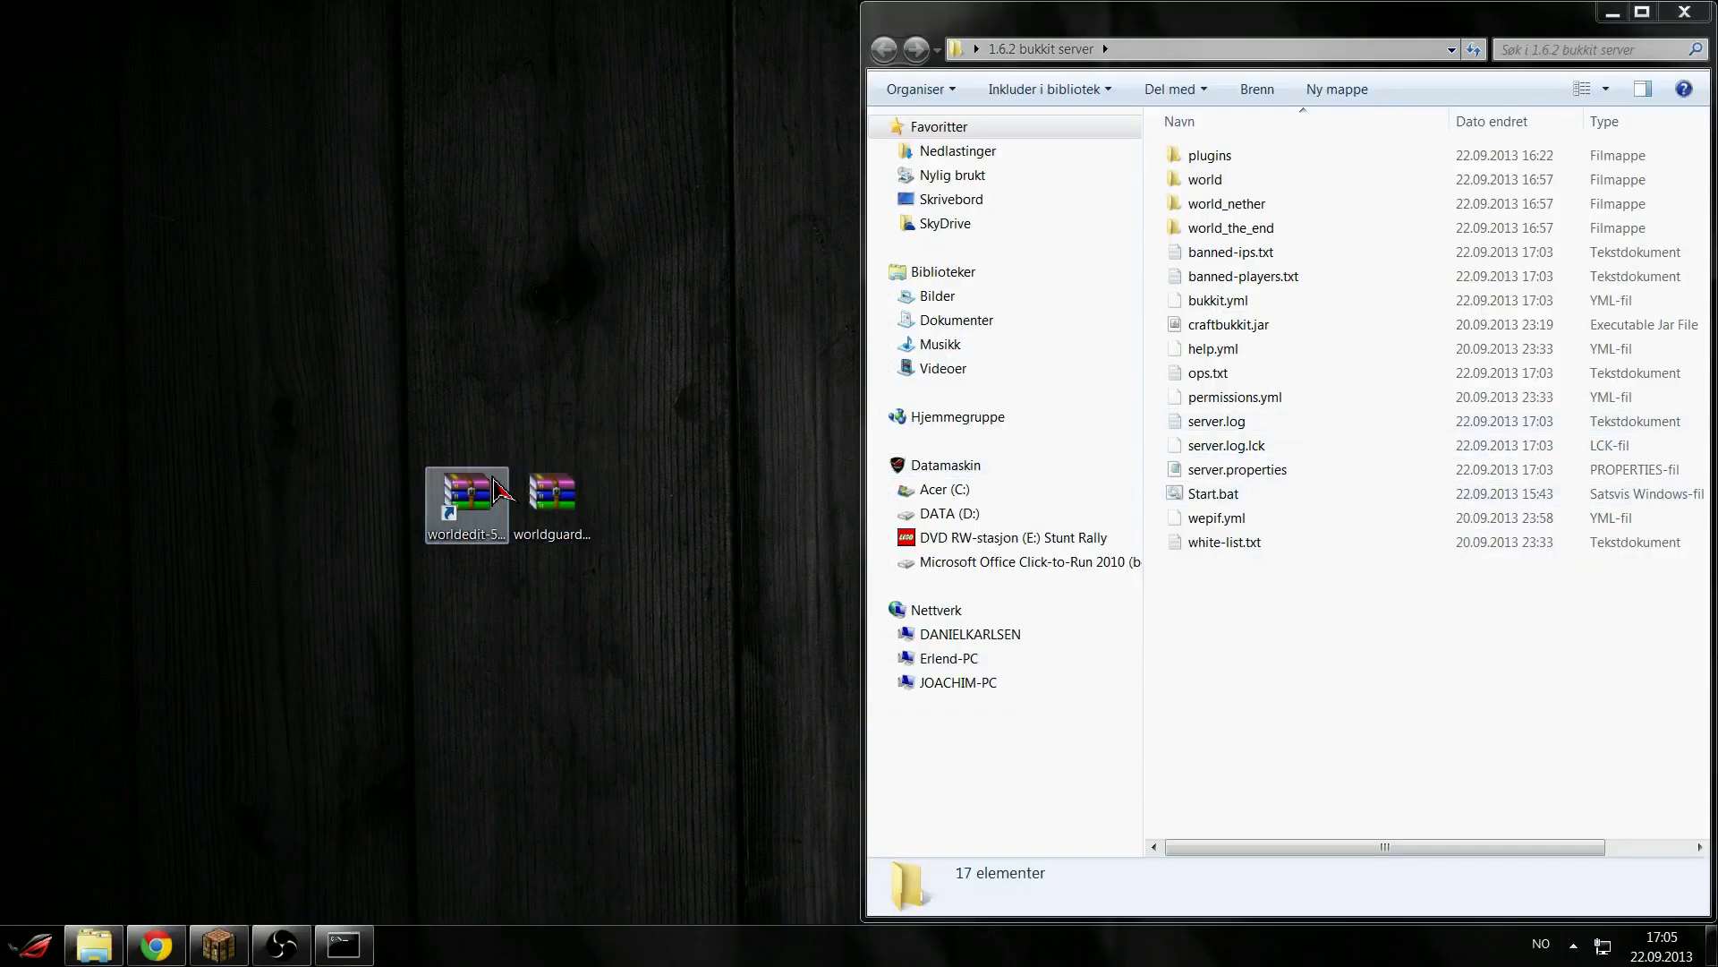
double_click(485, 503)
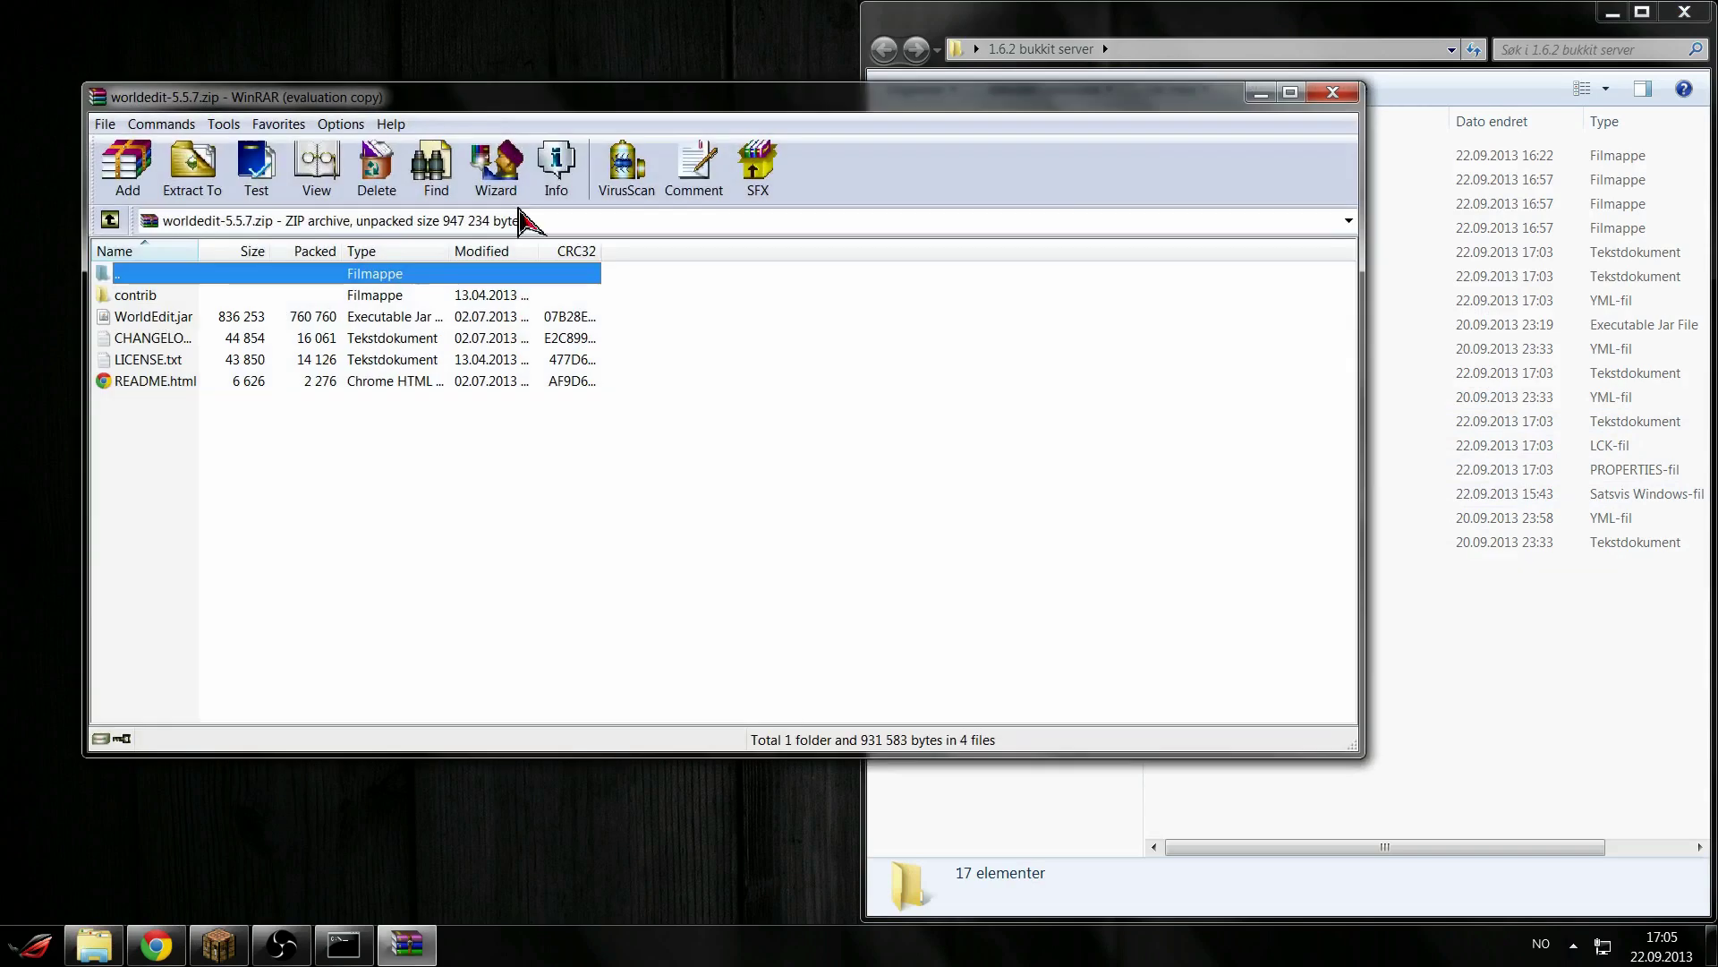
left_click_drag(525, 109, 0, 117)
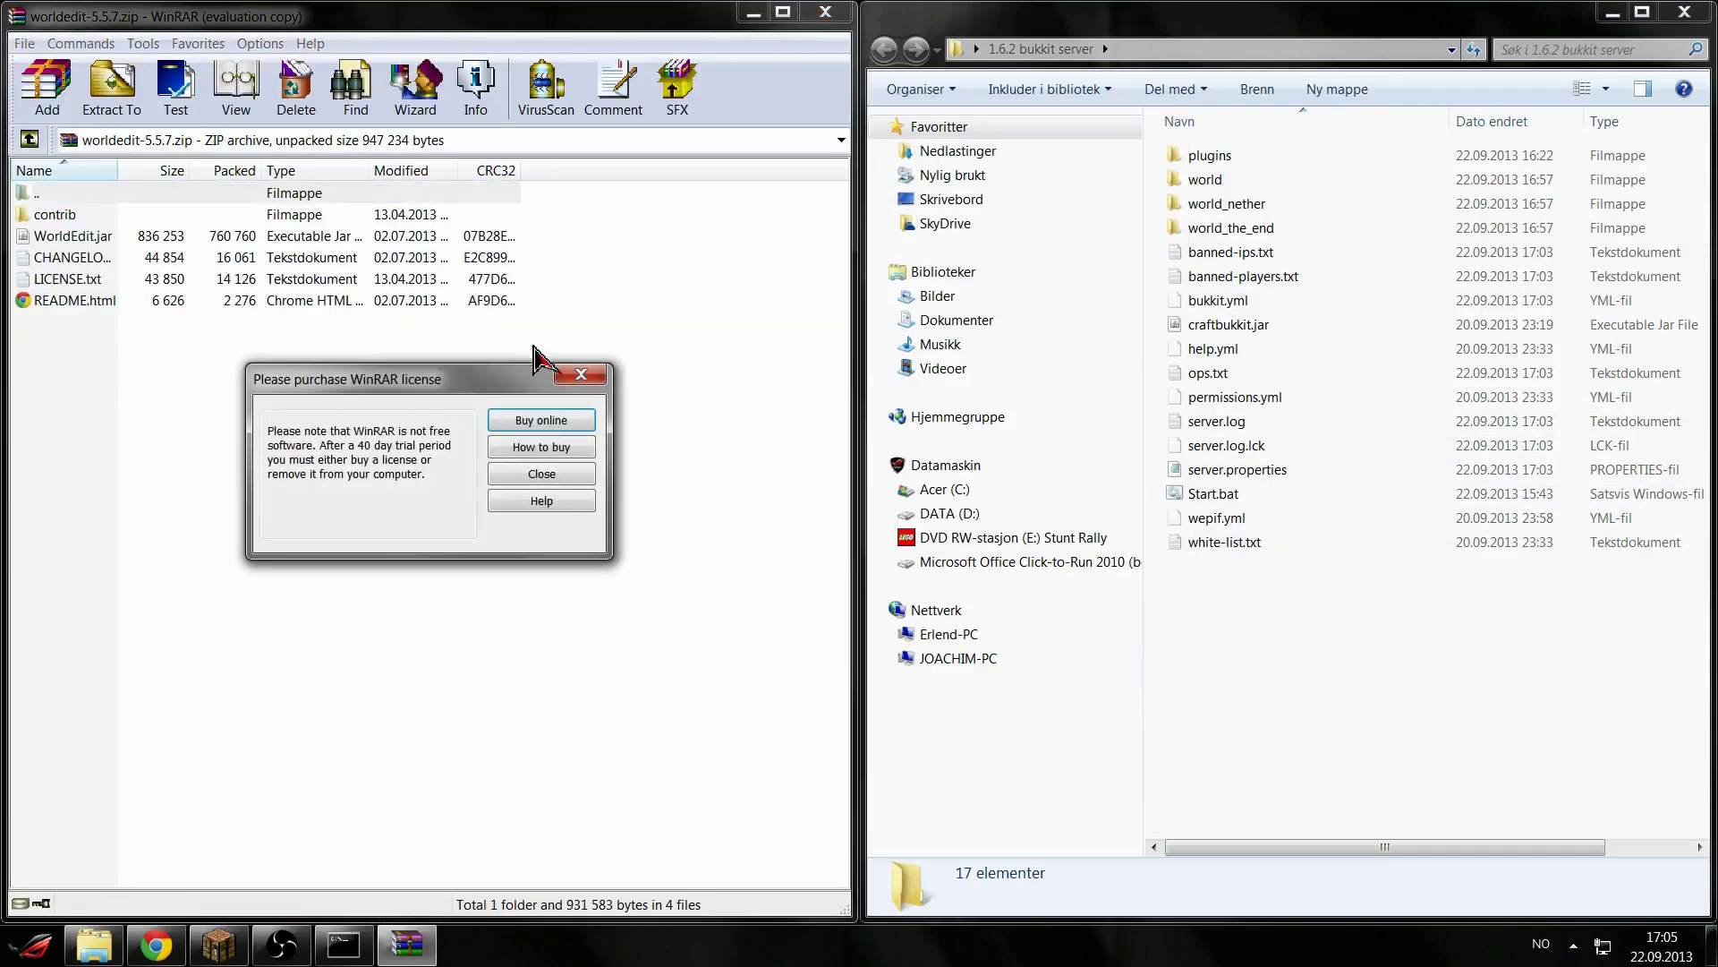
key("Escape")
left_click(165, 285)
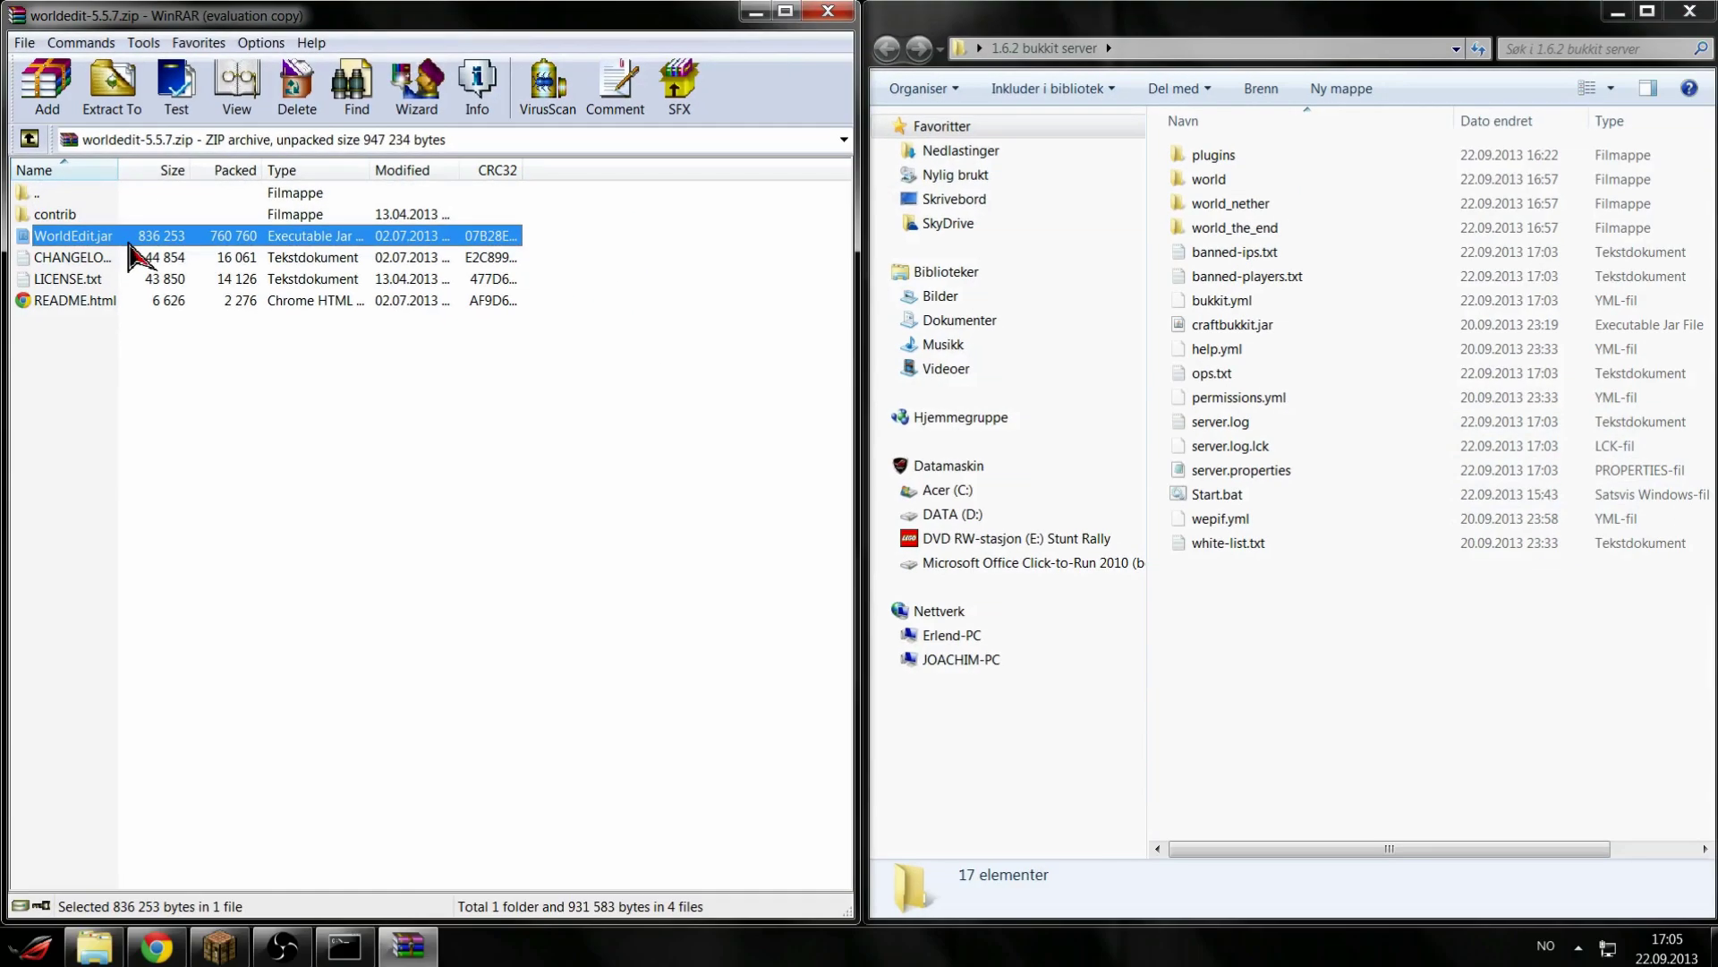
mouse_move(126, 243)
left_mouse_down()
mouse_move(922, 273)
mouse_move(1150, 225)
mouse_move(1209, 175)
mouse_move(441, 274)
mouse_move(428, 250)
mouse_move(1253, 150)
left_mouse_up()
double_click(1253, 154)
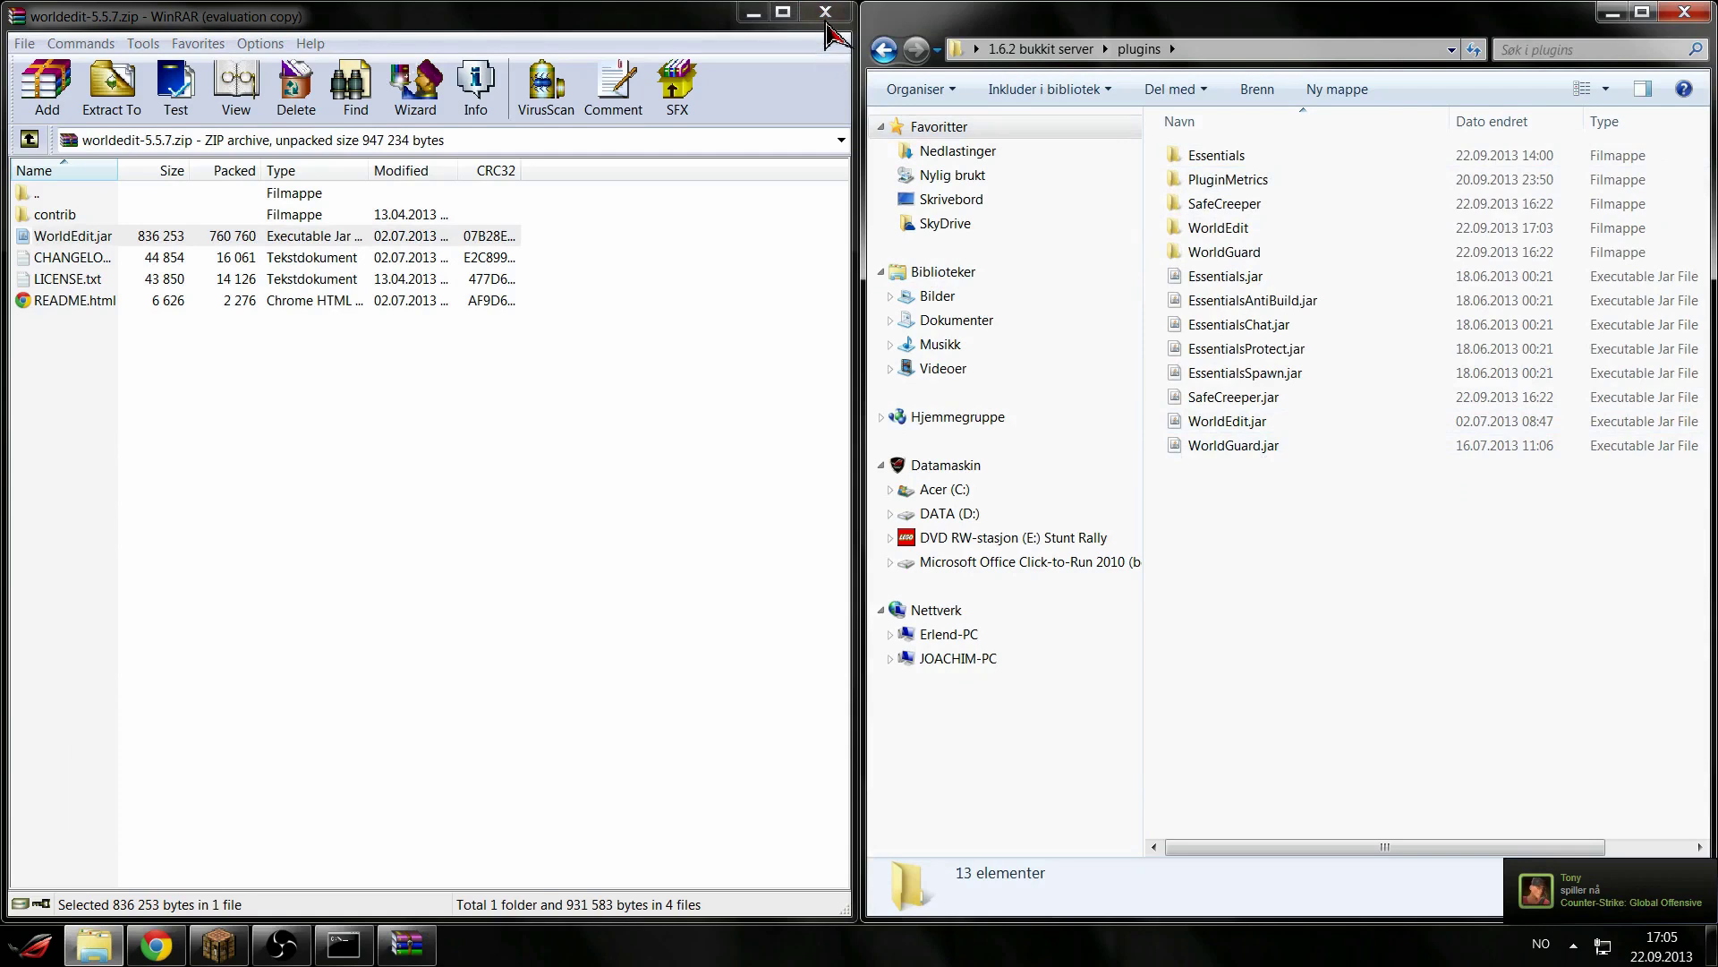
Close the WorldEdit archive and open worldguard-5.8.zip in WinRAR.
left_click(825, 12)
left_click_drag(619, 626, 415, 442)
double_click(552, 494)
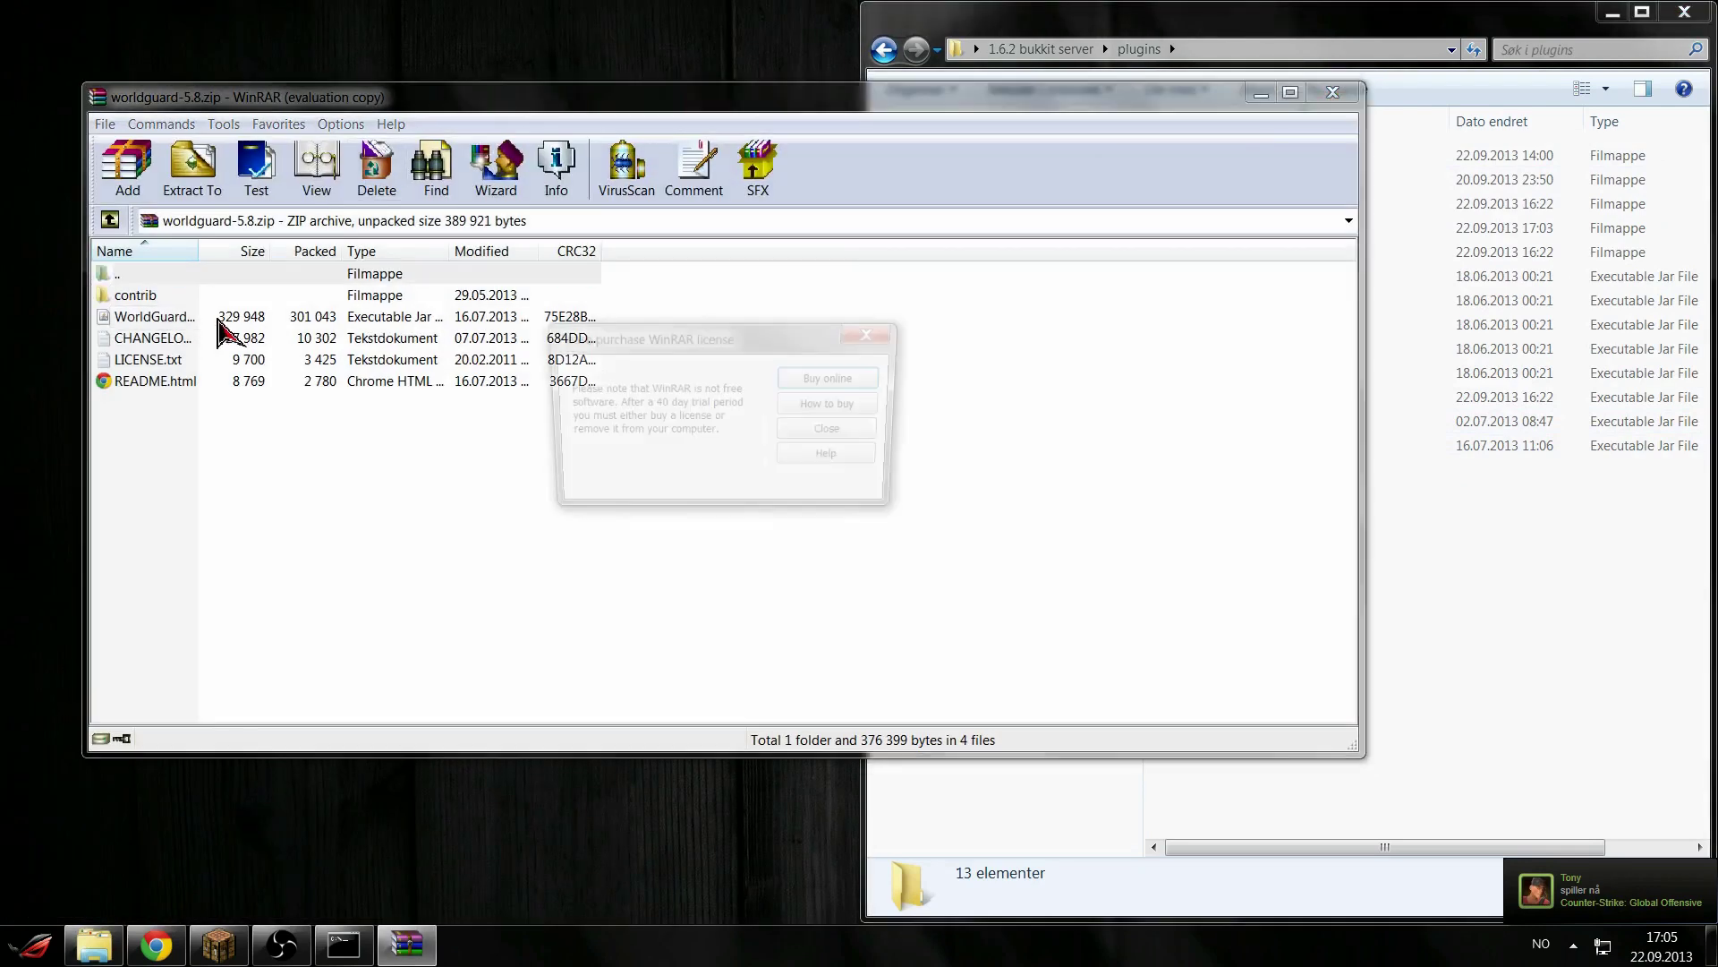
left_click(876, 334)
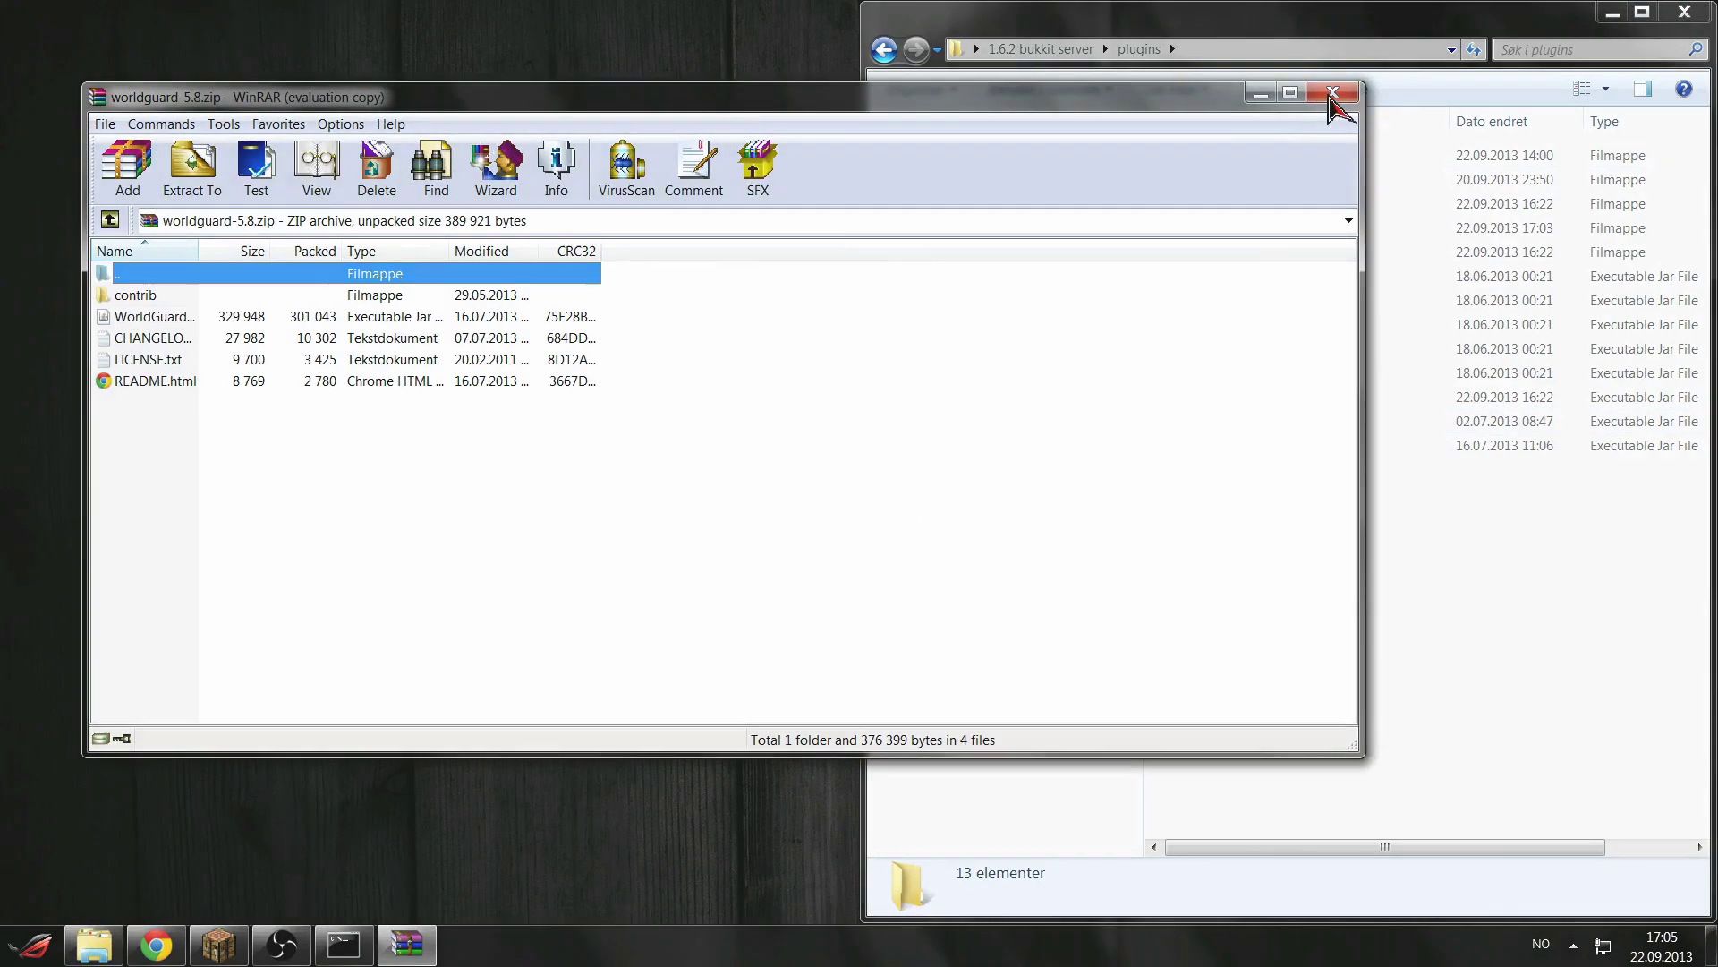
Close the WorldGuard archive, stop the server, and relaunch it with Start.bat.
left_click(1331, 93)
type("stop")
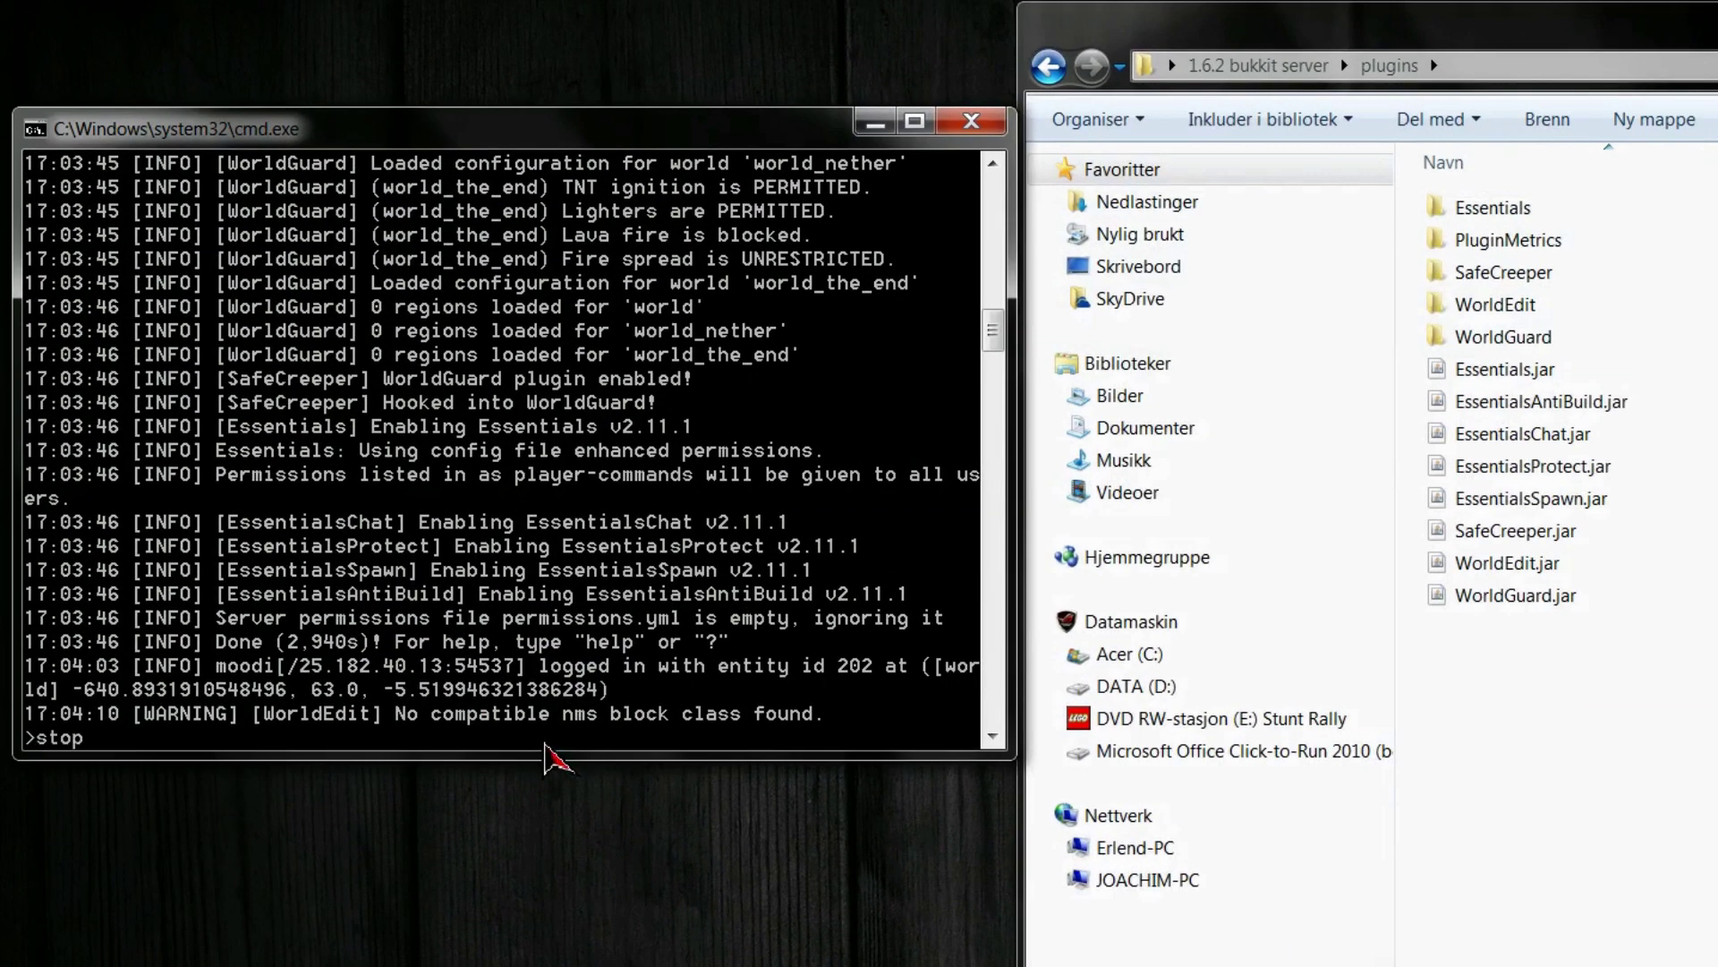
key("Return")
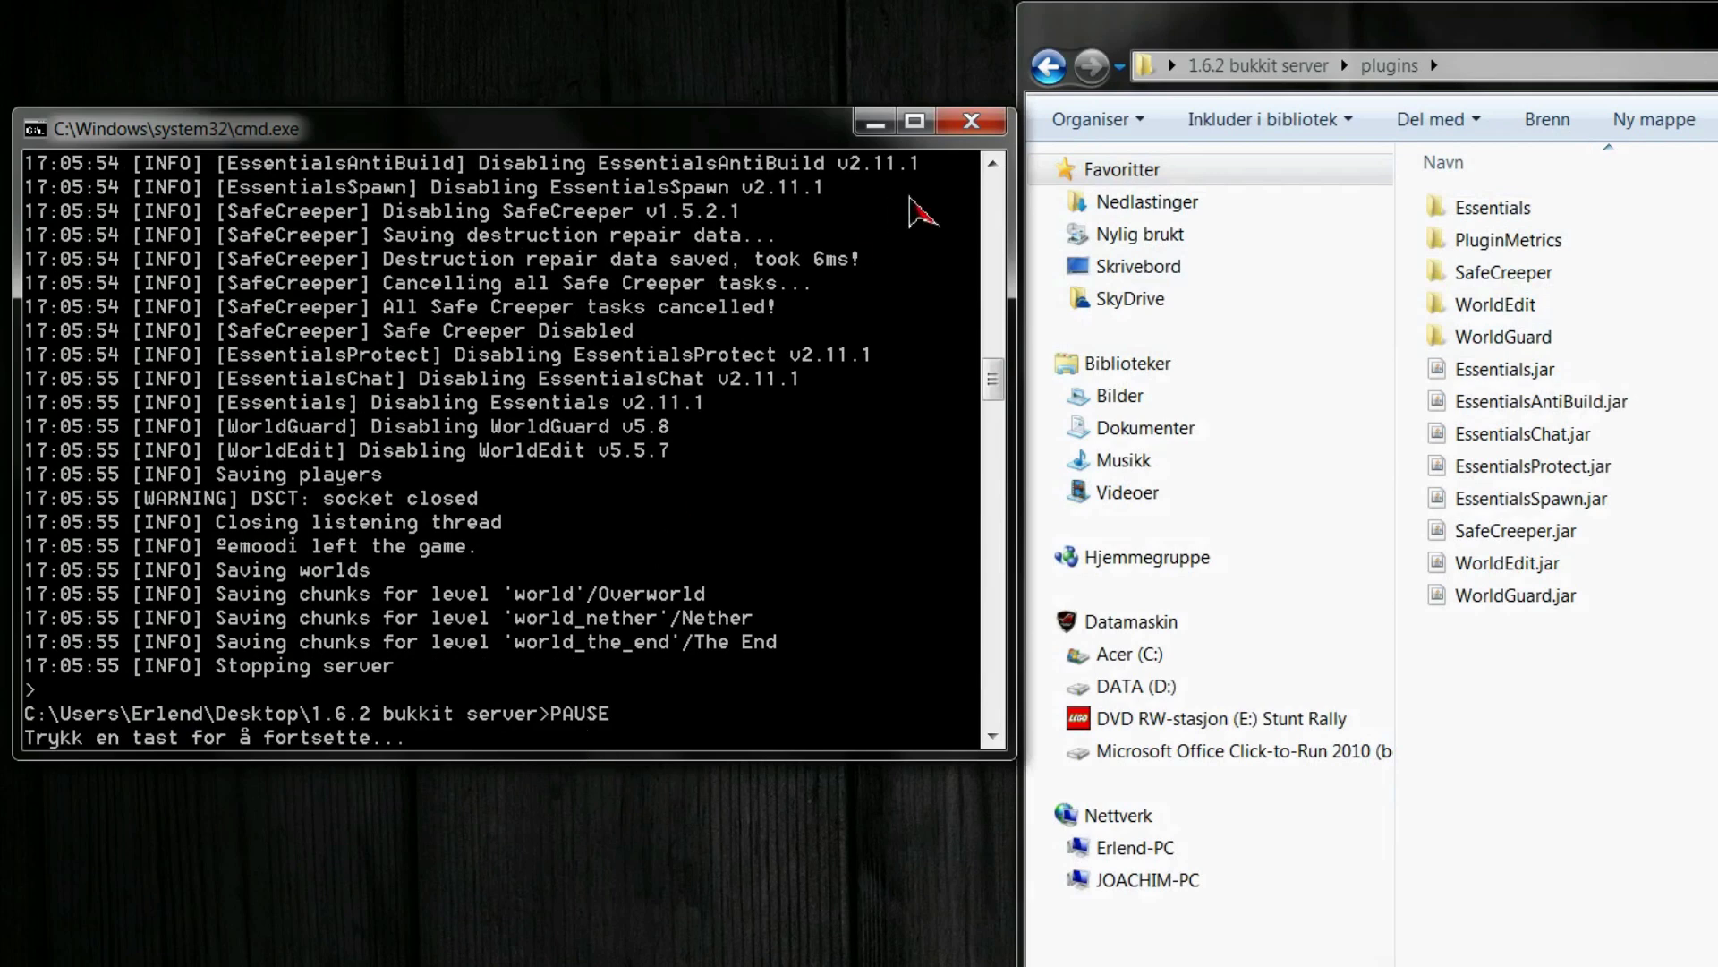
key("Return")
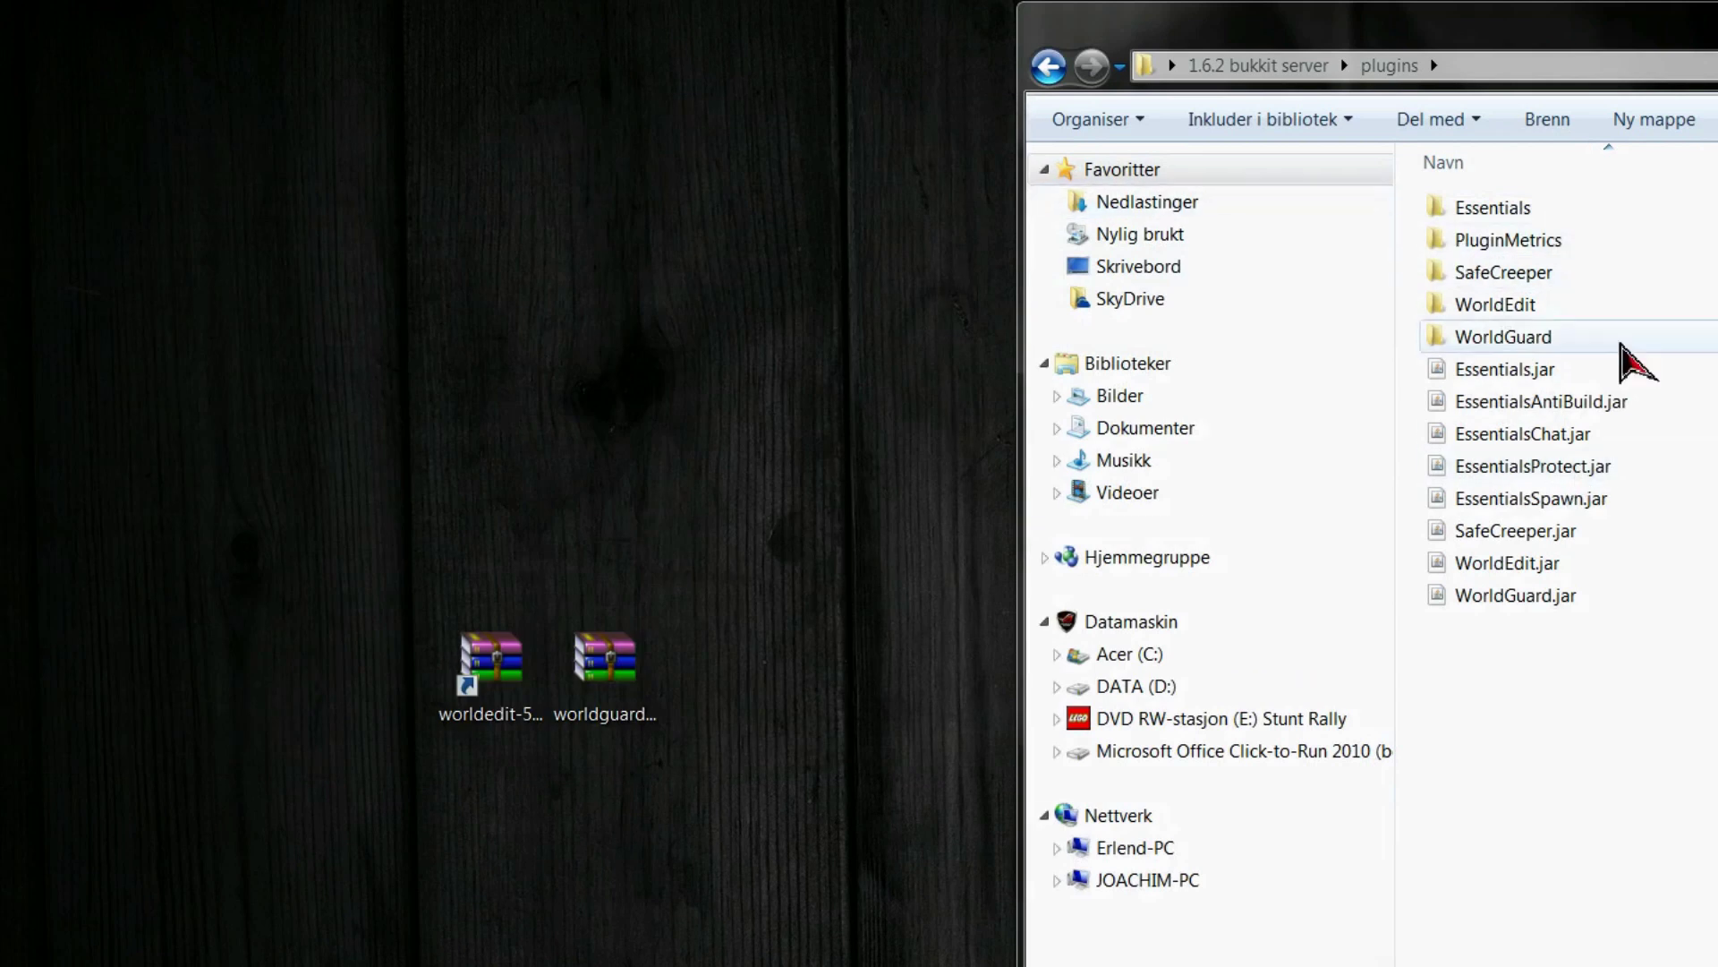
key("BackSpace")
double_click(1507, 630)
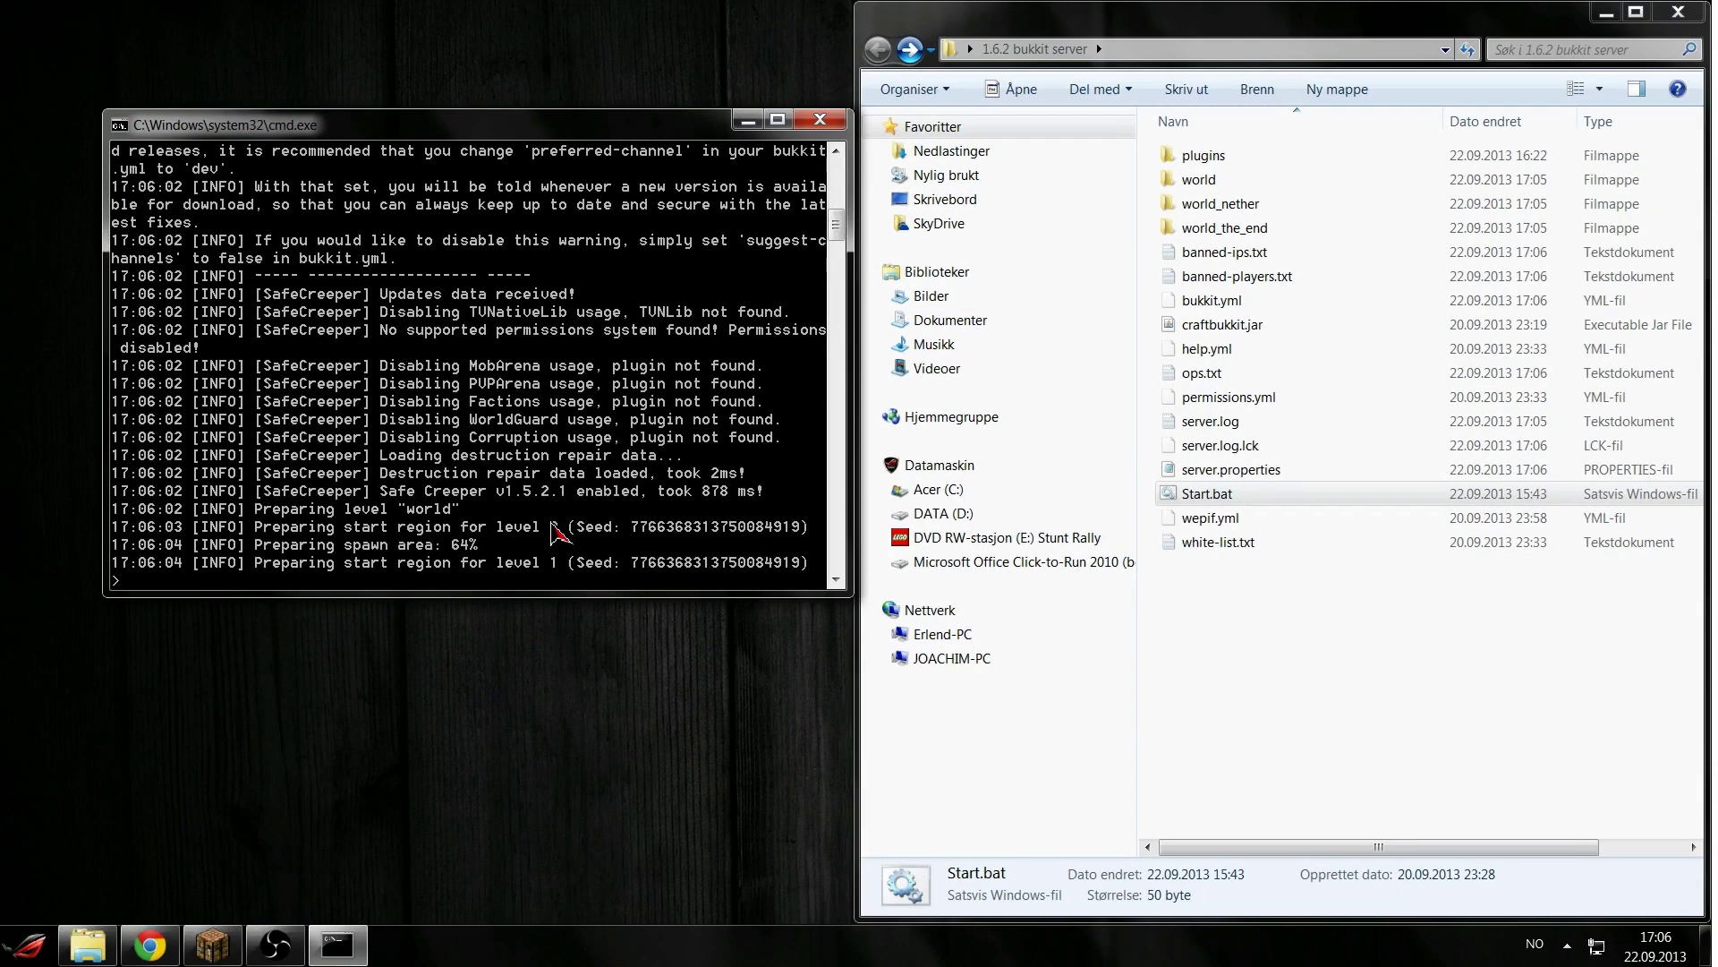
Reconnect Minecraft to the restarted server through Multiplayer Direct Connect.
mouse_move(227, 958)
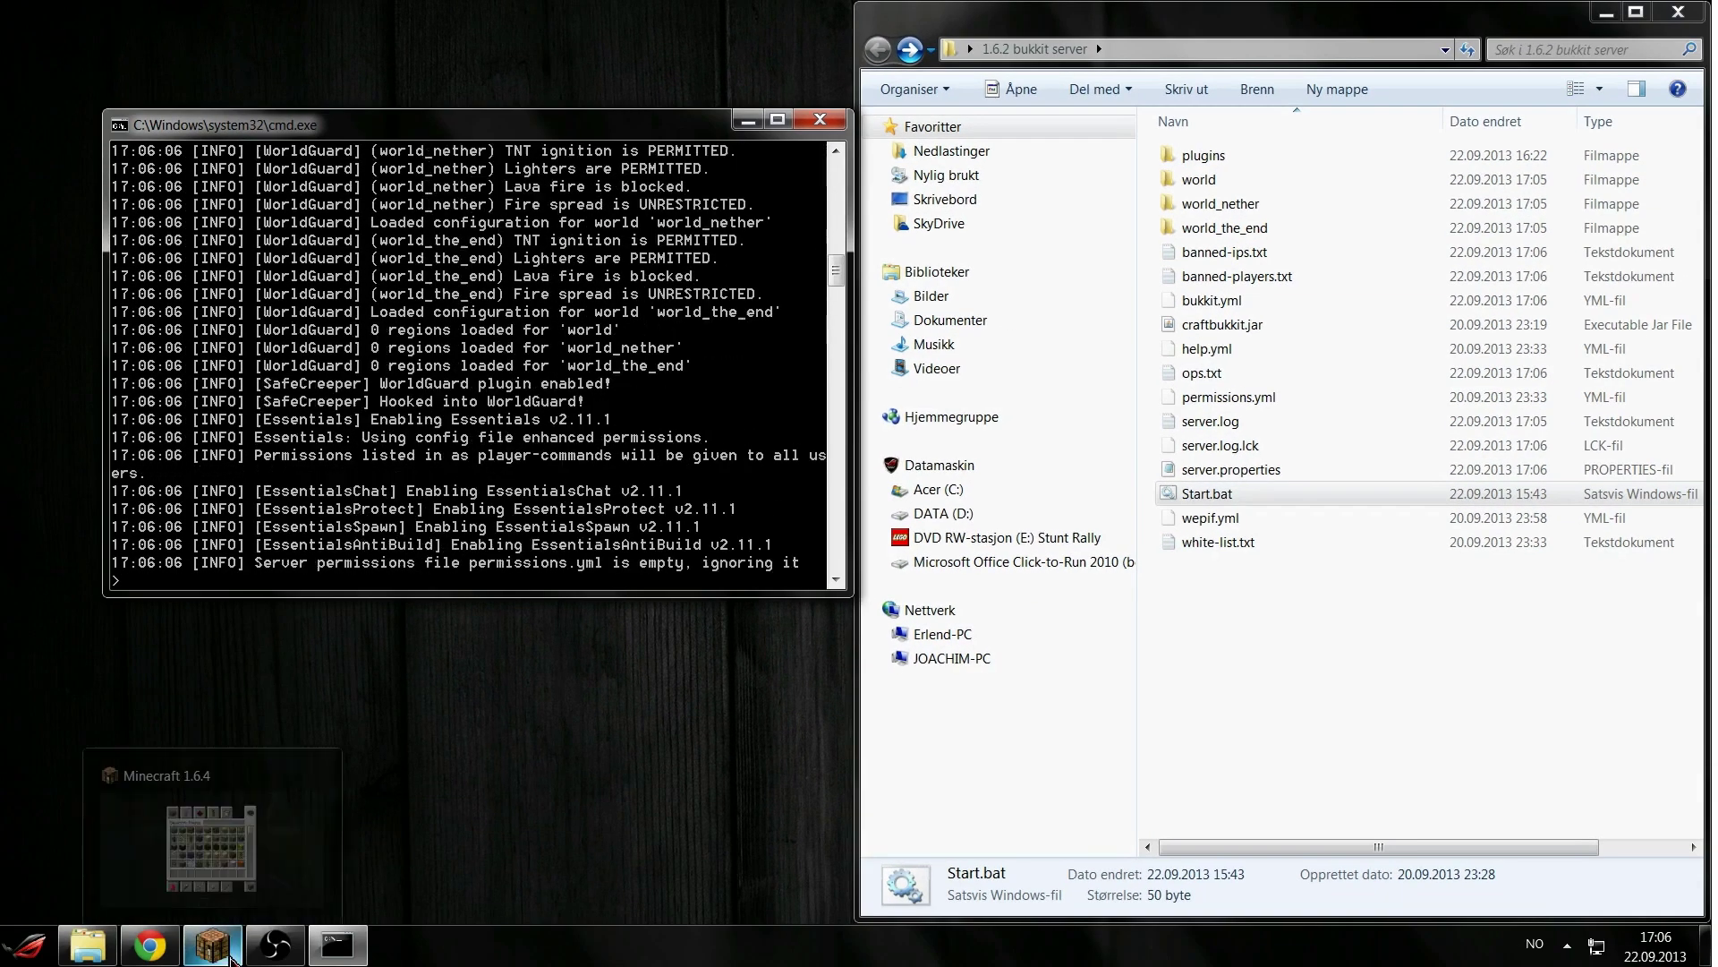
left_click(212, 949)
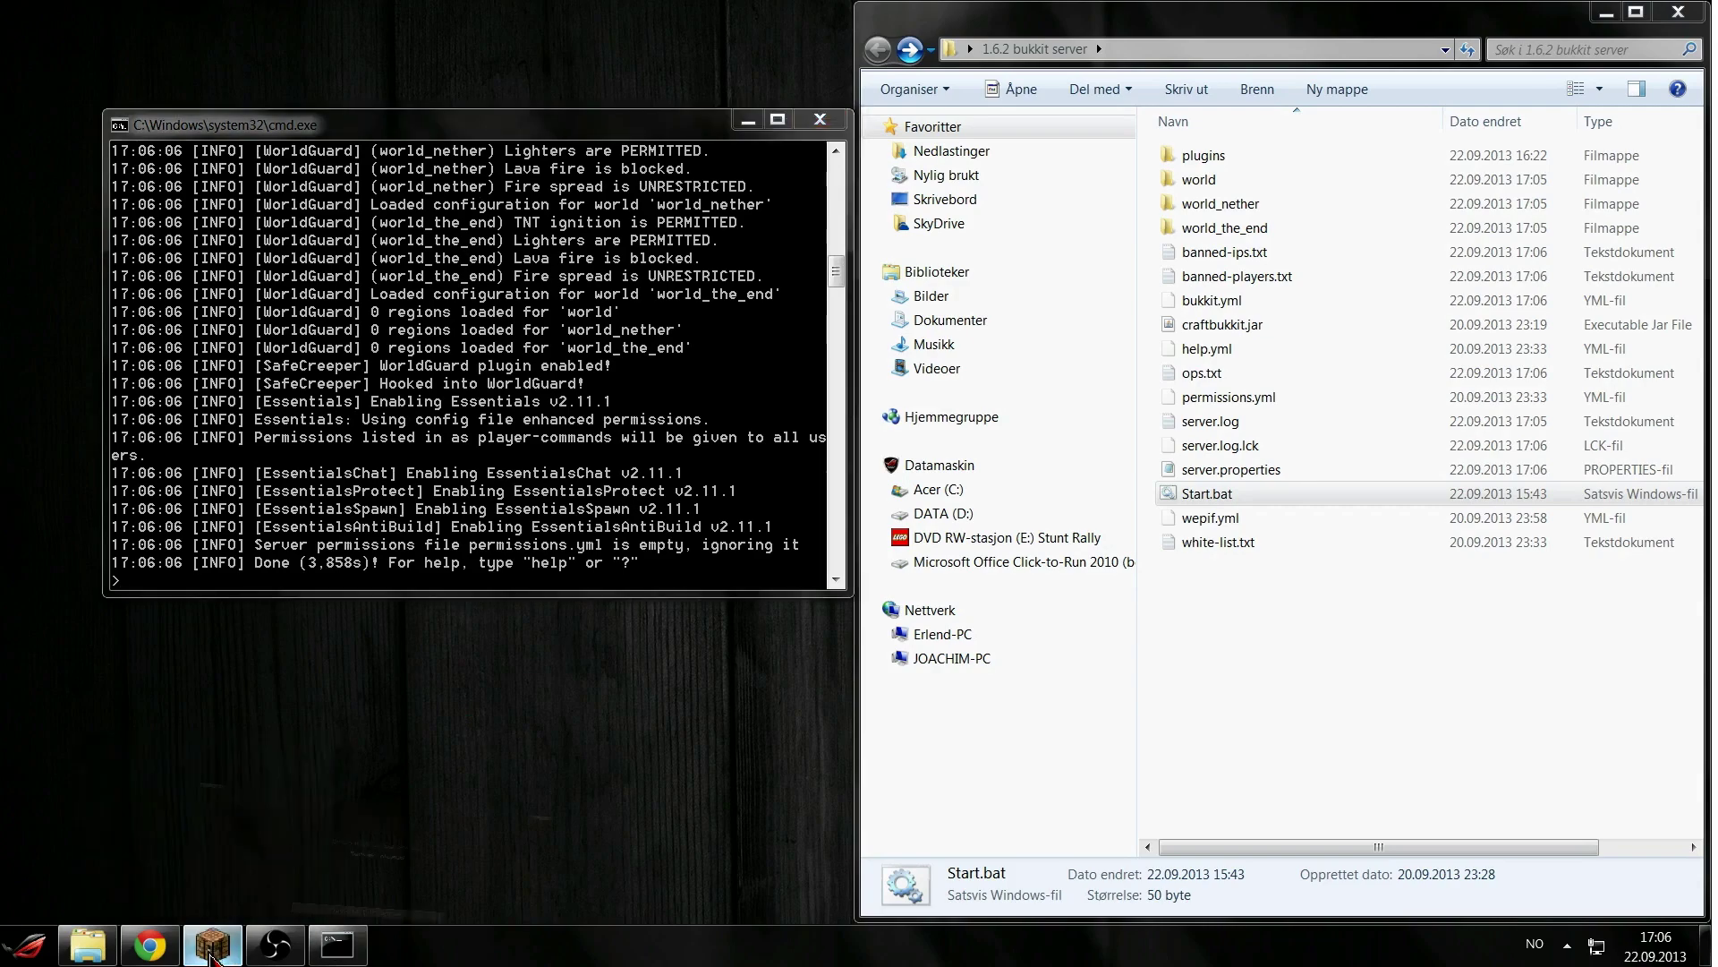
left_click(771, 761)
left_click(780, 743)
left_click(780, 701)
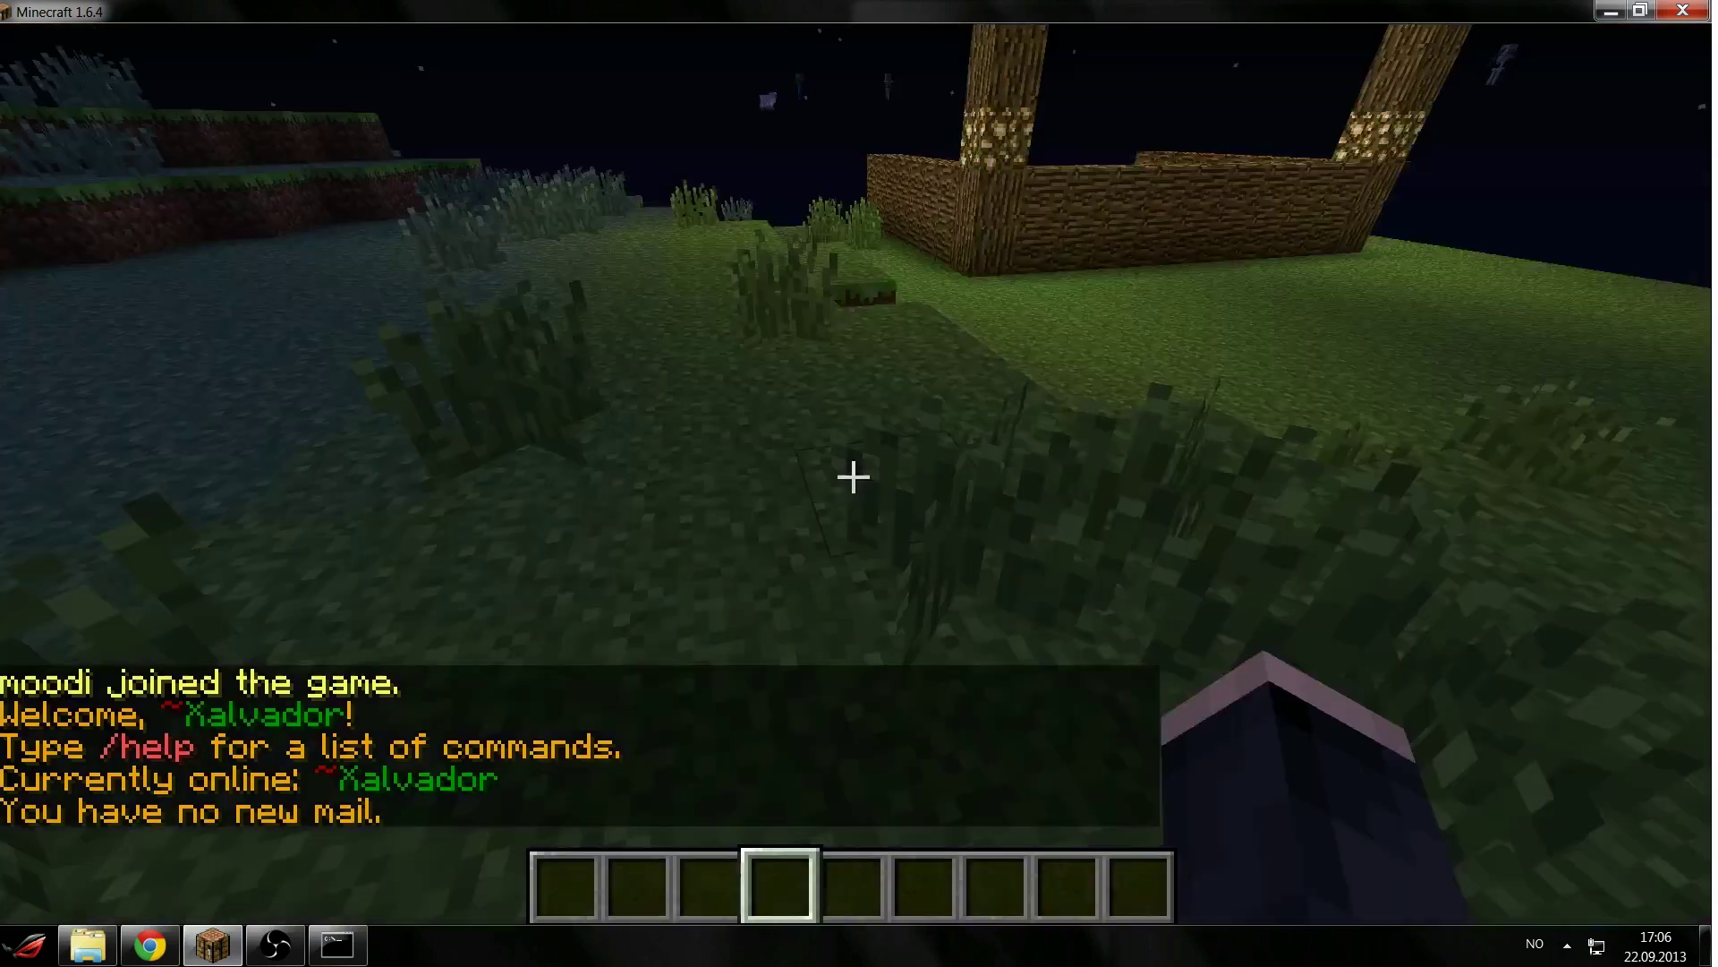
Walk to the wooden structure and run //wand to get the wooden-axe selection wand.
key("w")
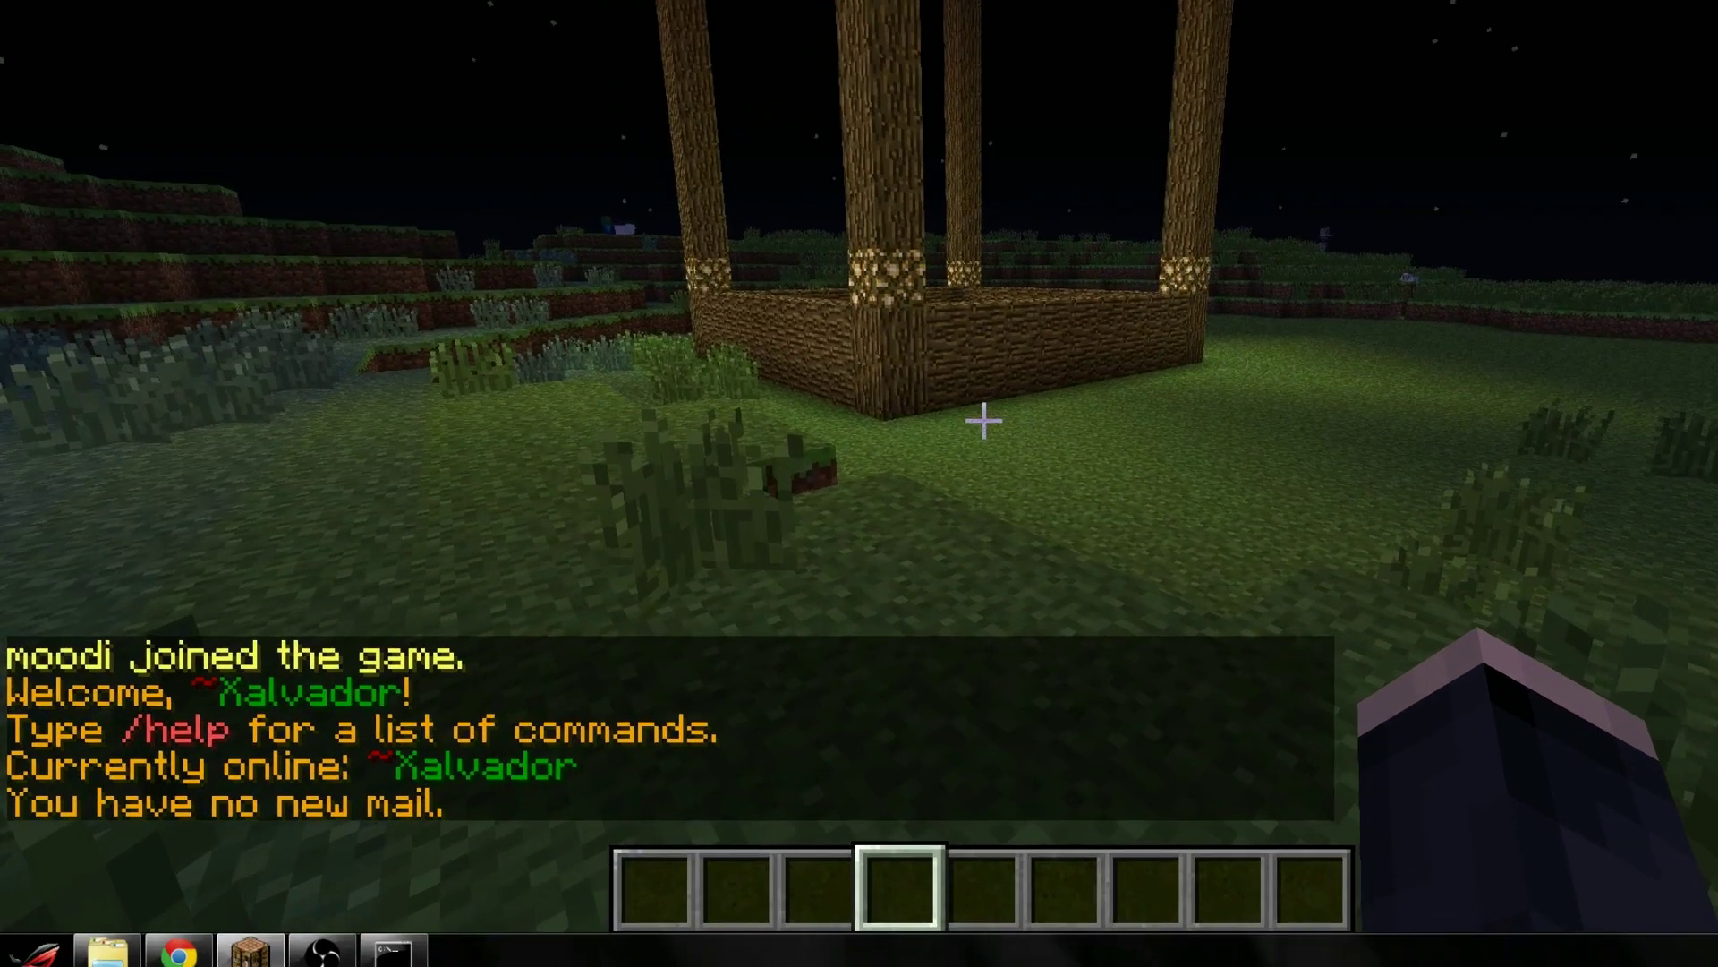
key("t")
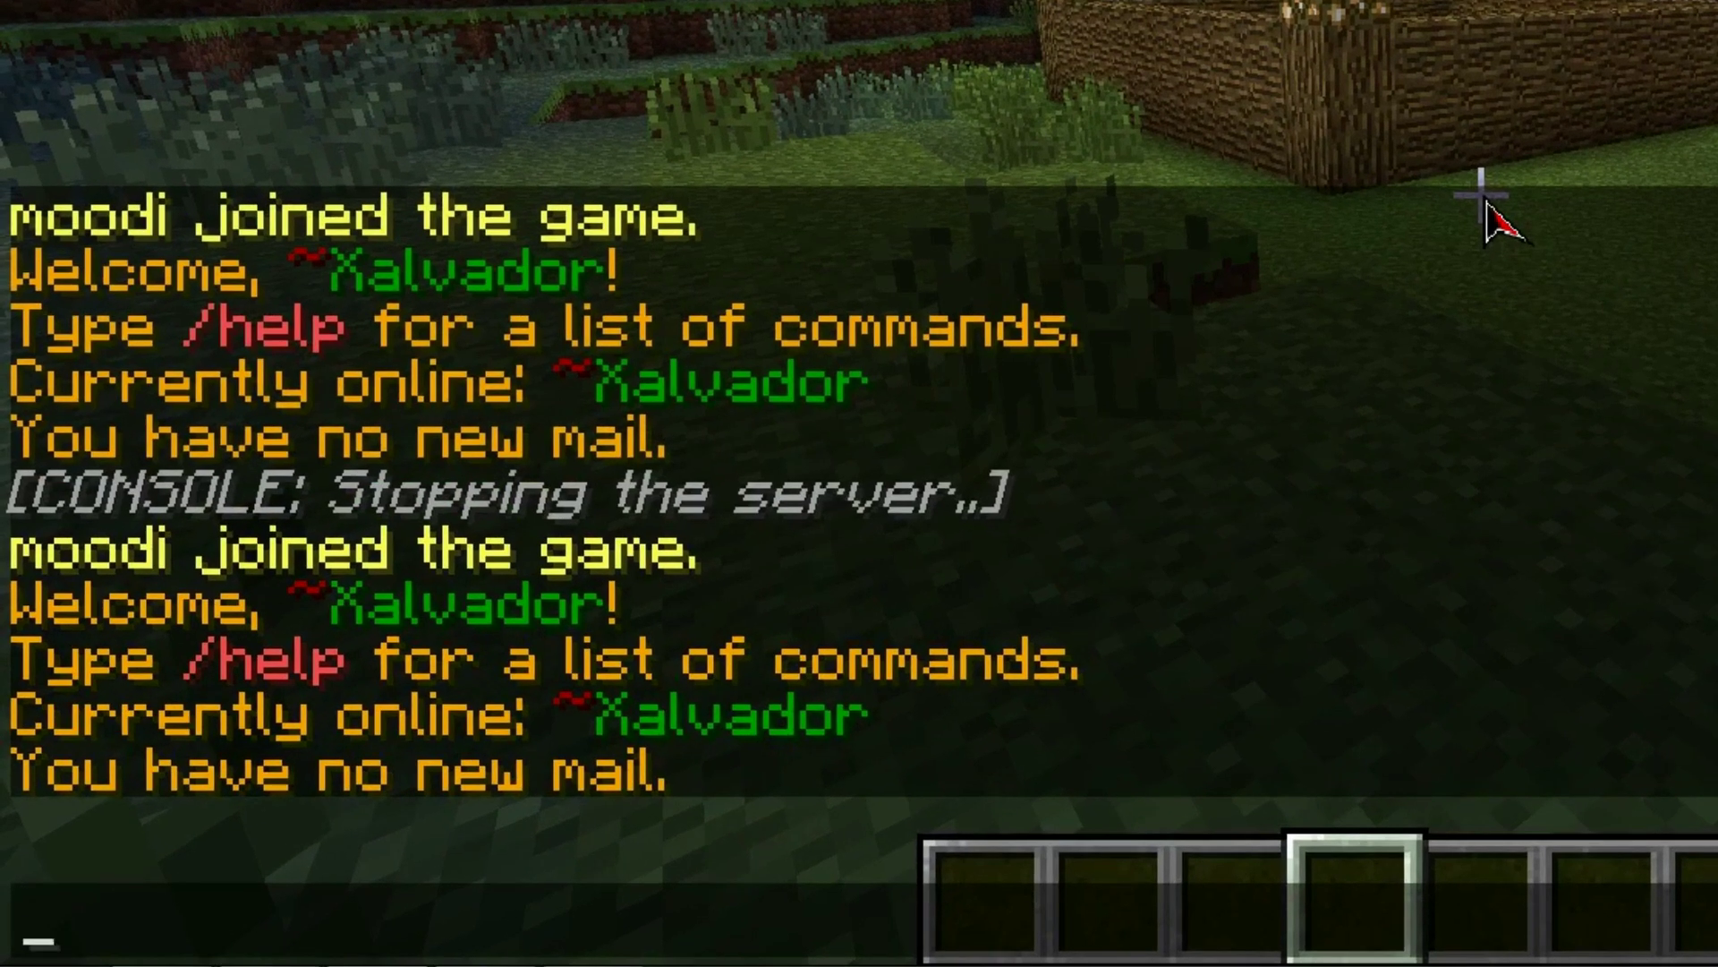
type("//")
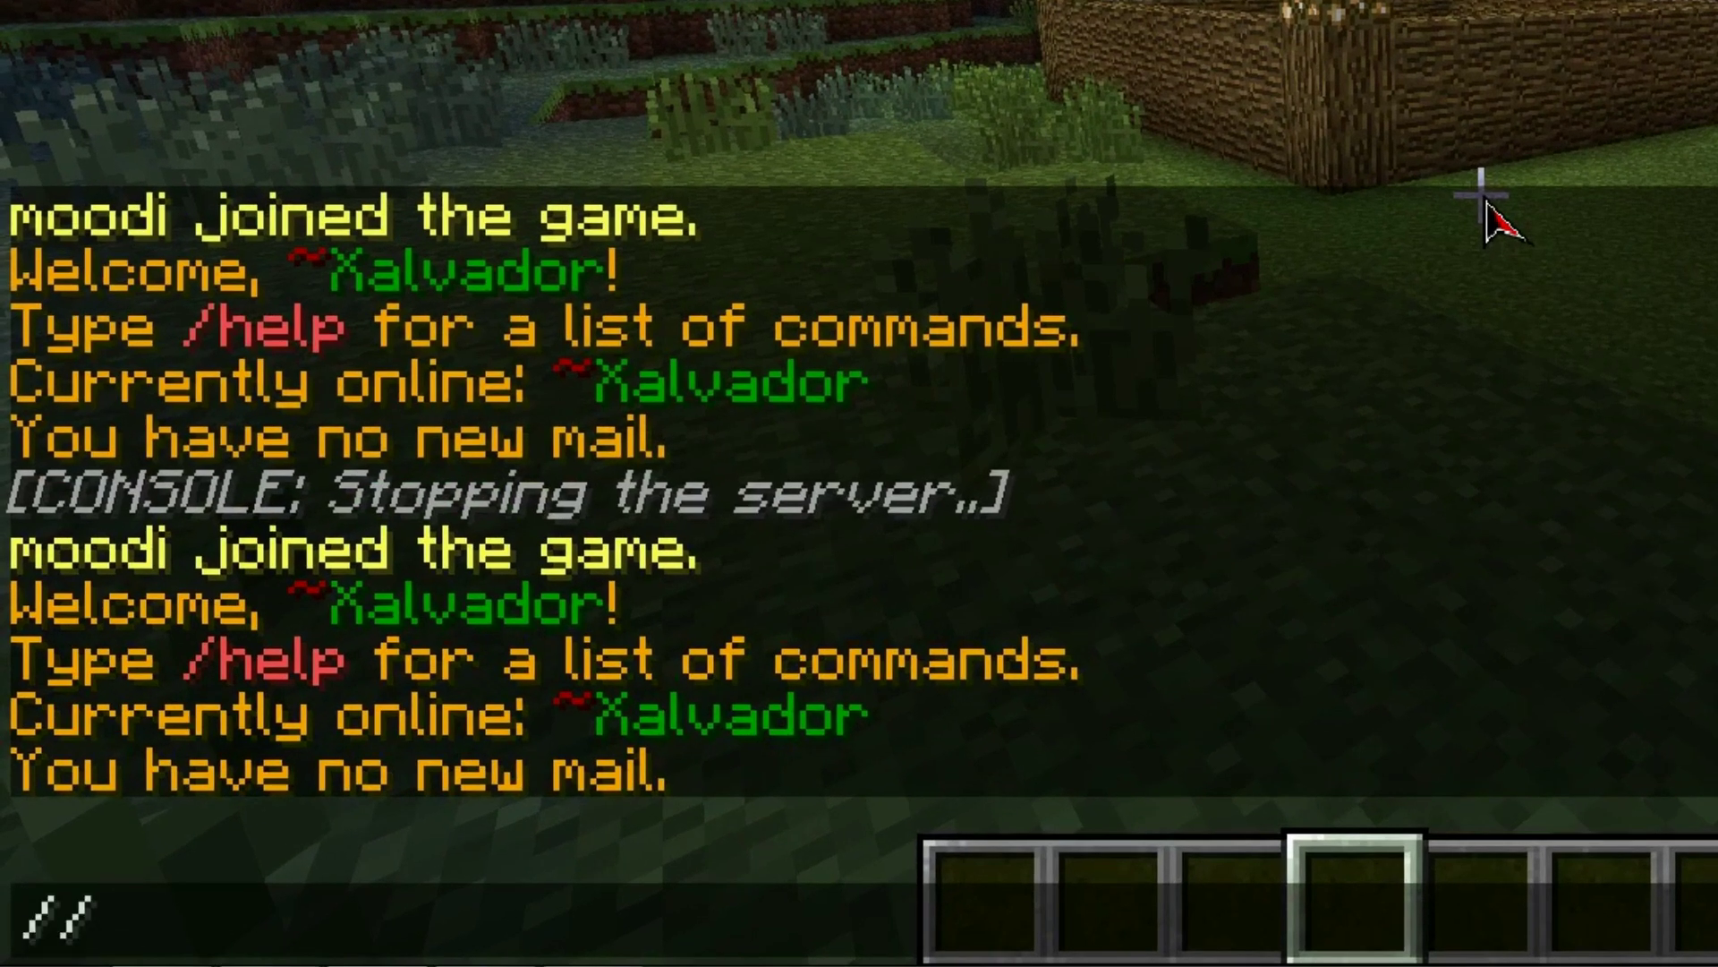
type("wand")
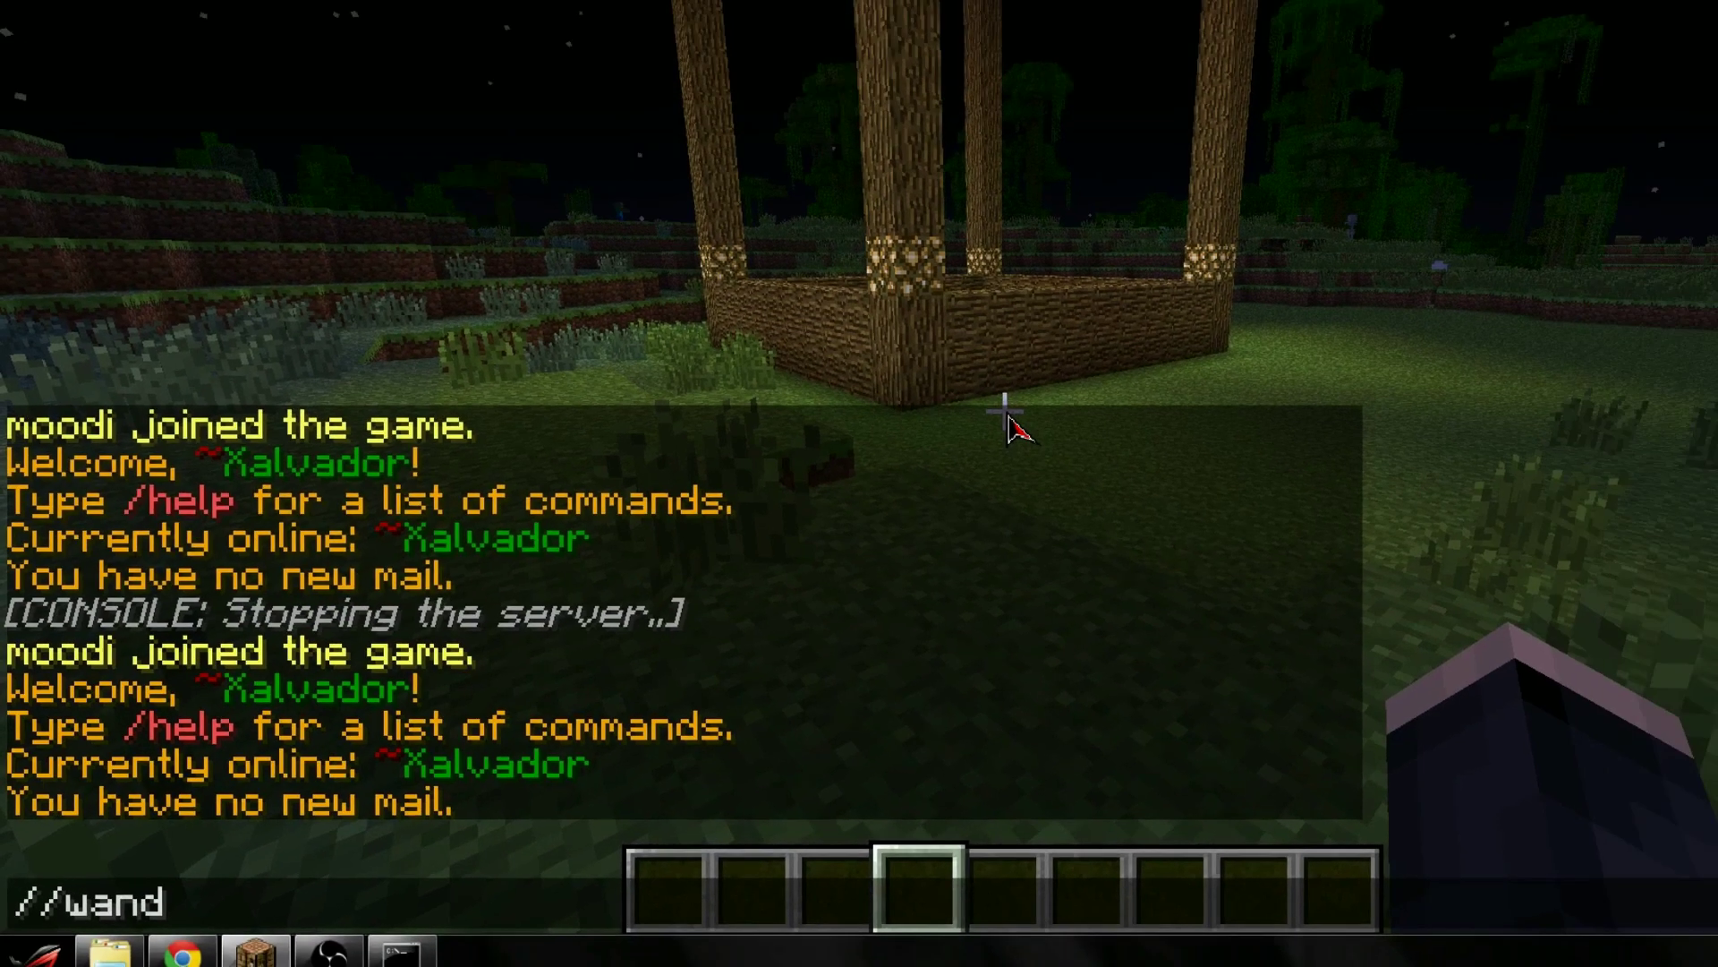
key("Return")
Scroll the hotbar and bring up the creative inventory's Tools section.
scroll(859, 483, "up", 2)
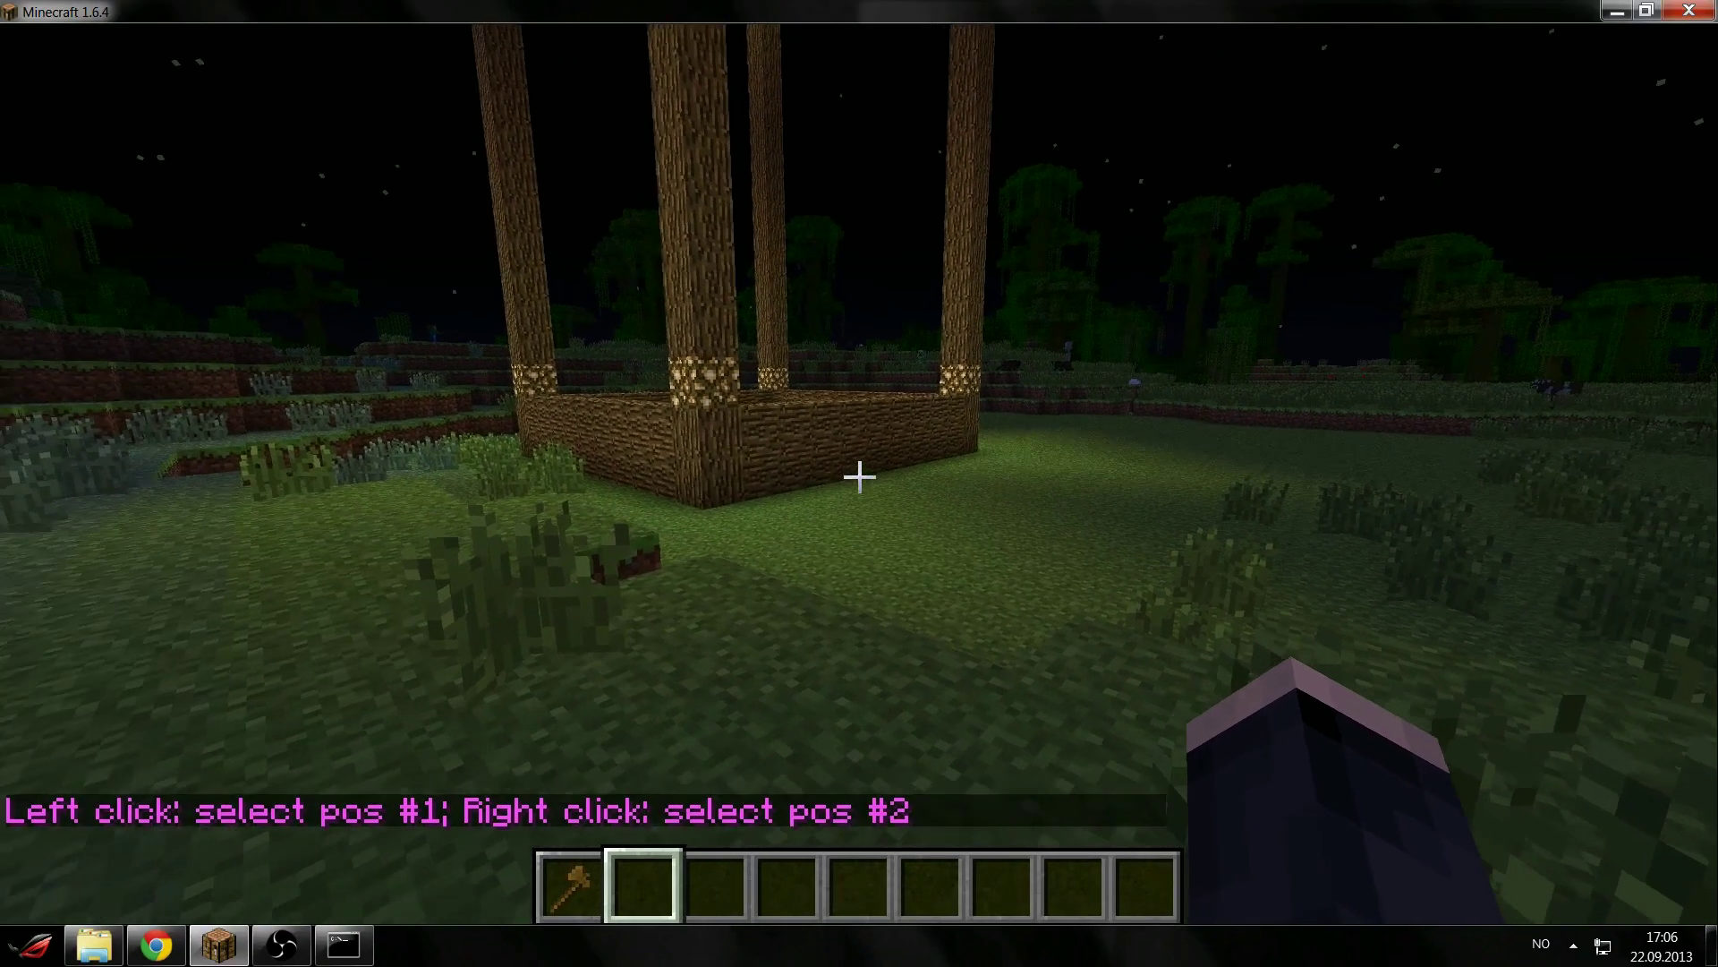
scroll(859, 483, "up", 1)
key("e")
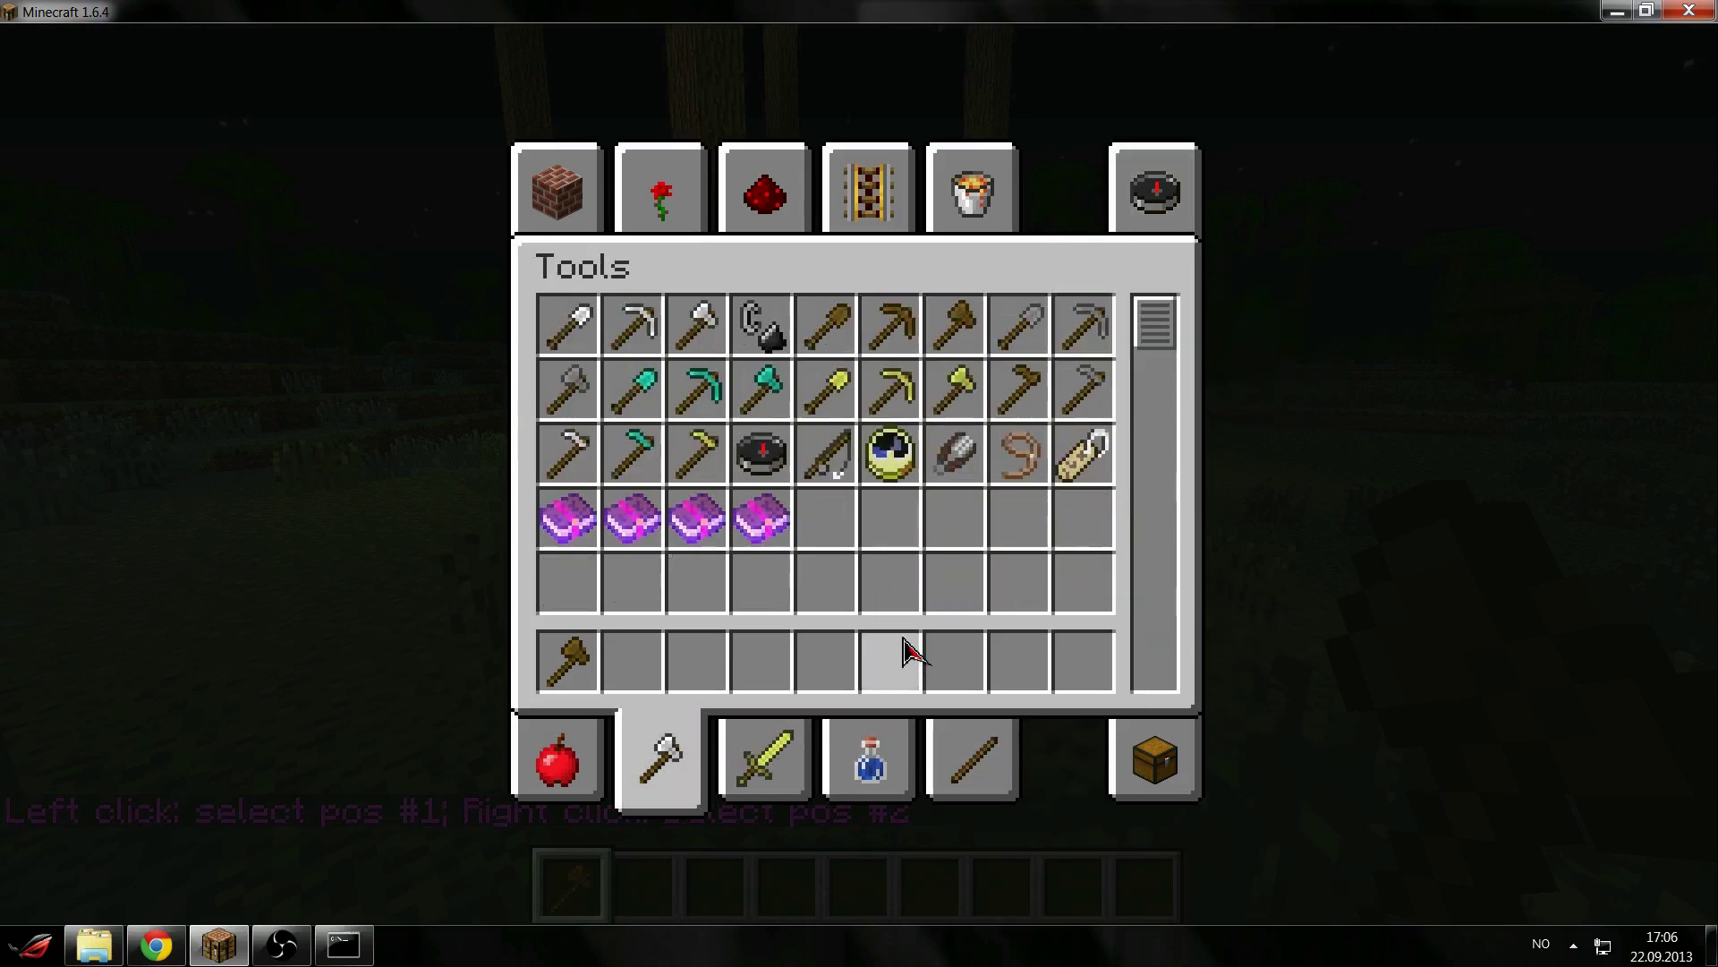
key("e")
key("e")
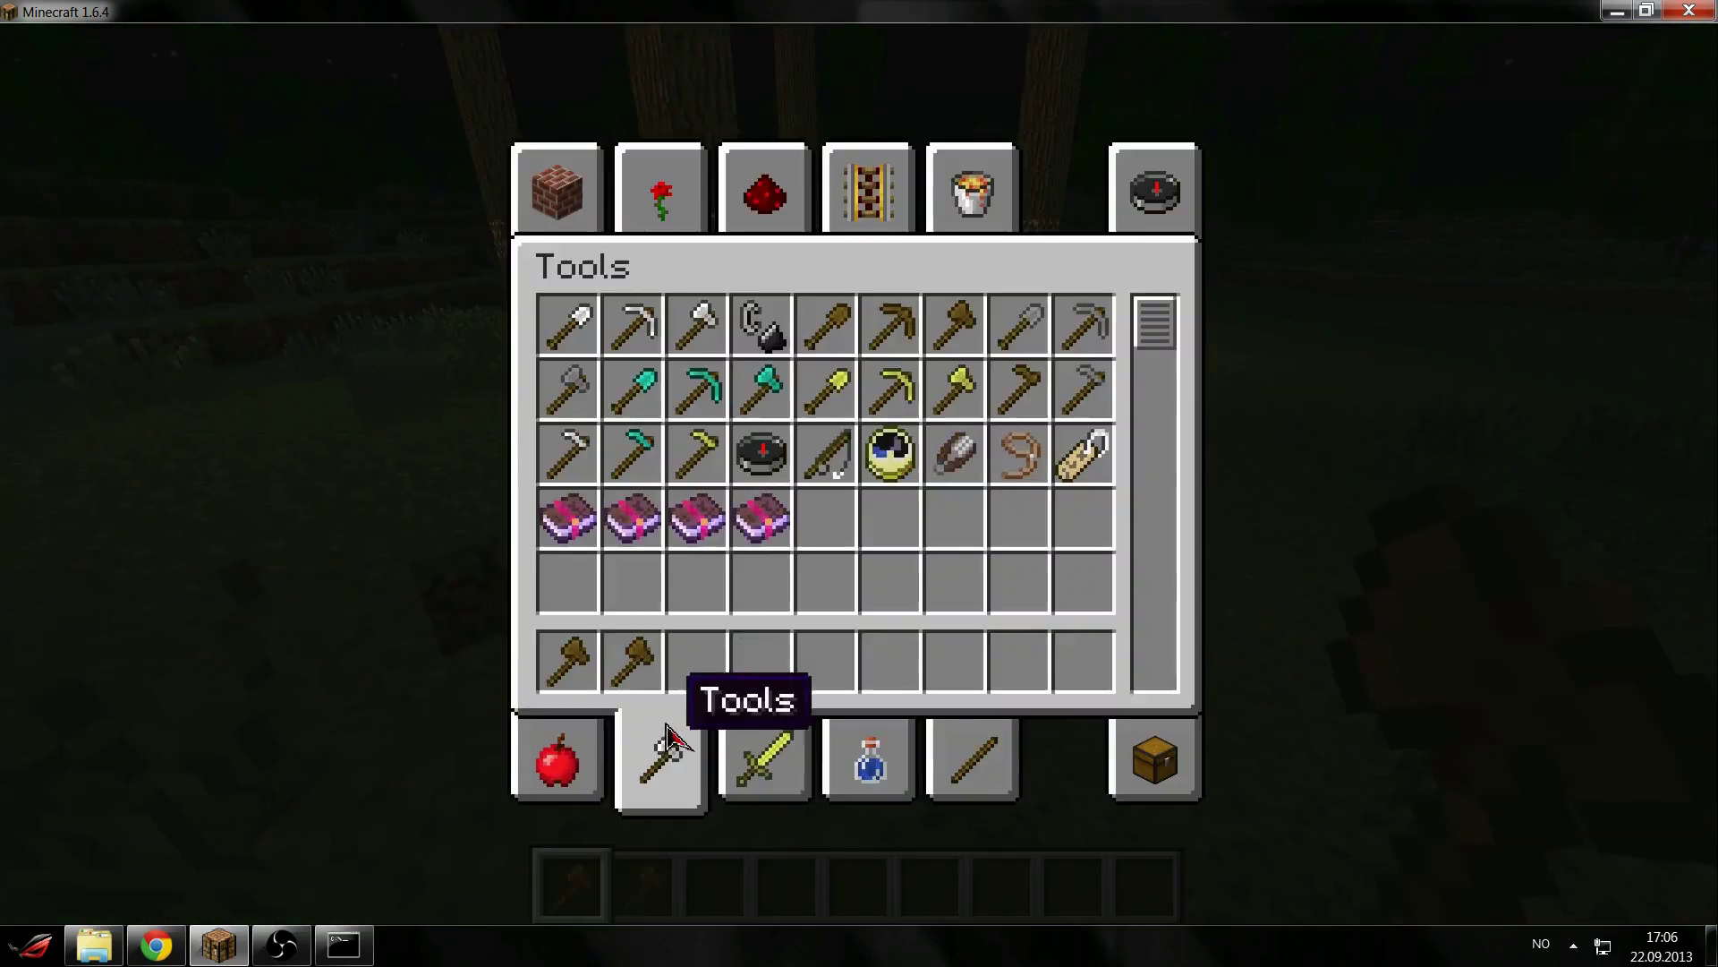
key("e")
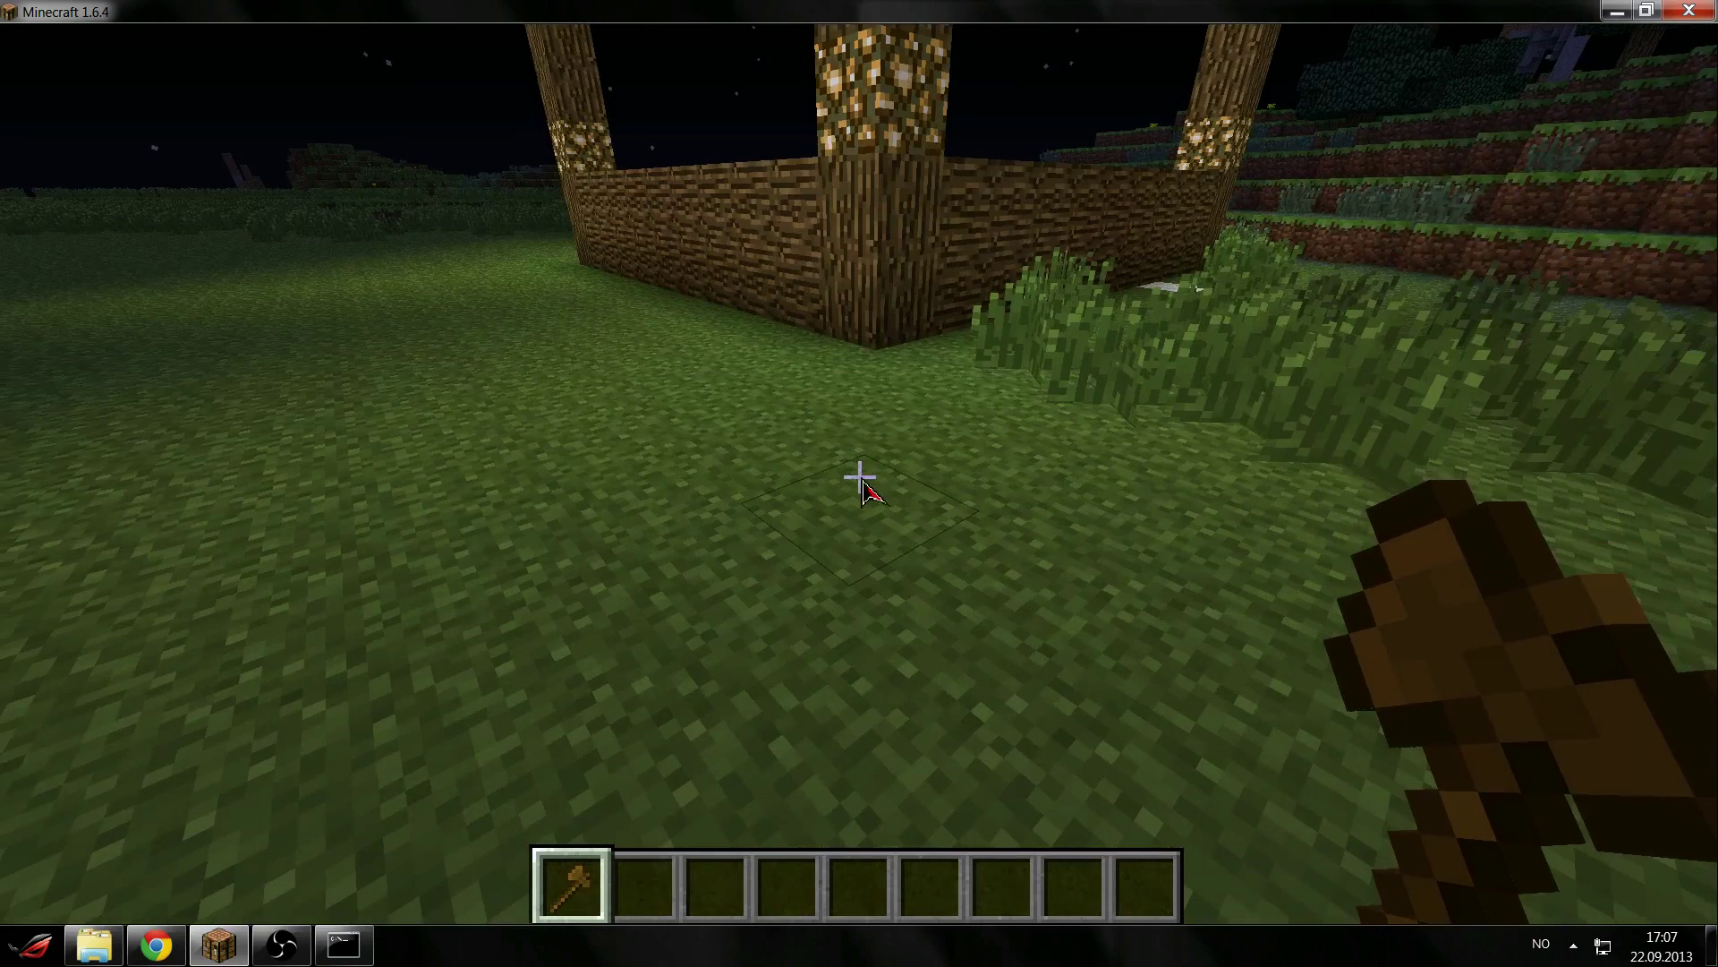
Make it daytime with /time day and stretch the selection top-to-bottom with //expand vert.
type("/time day")
key("Return")
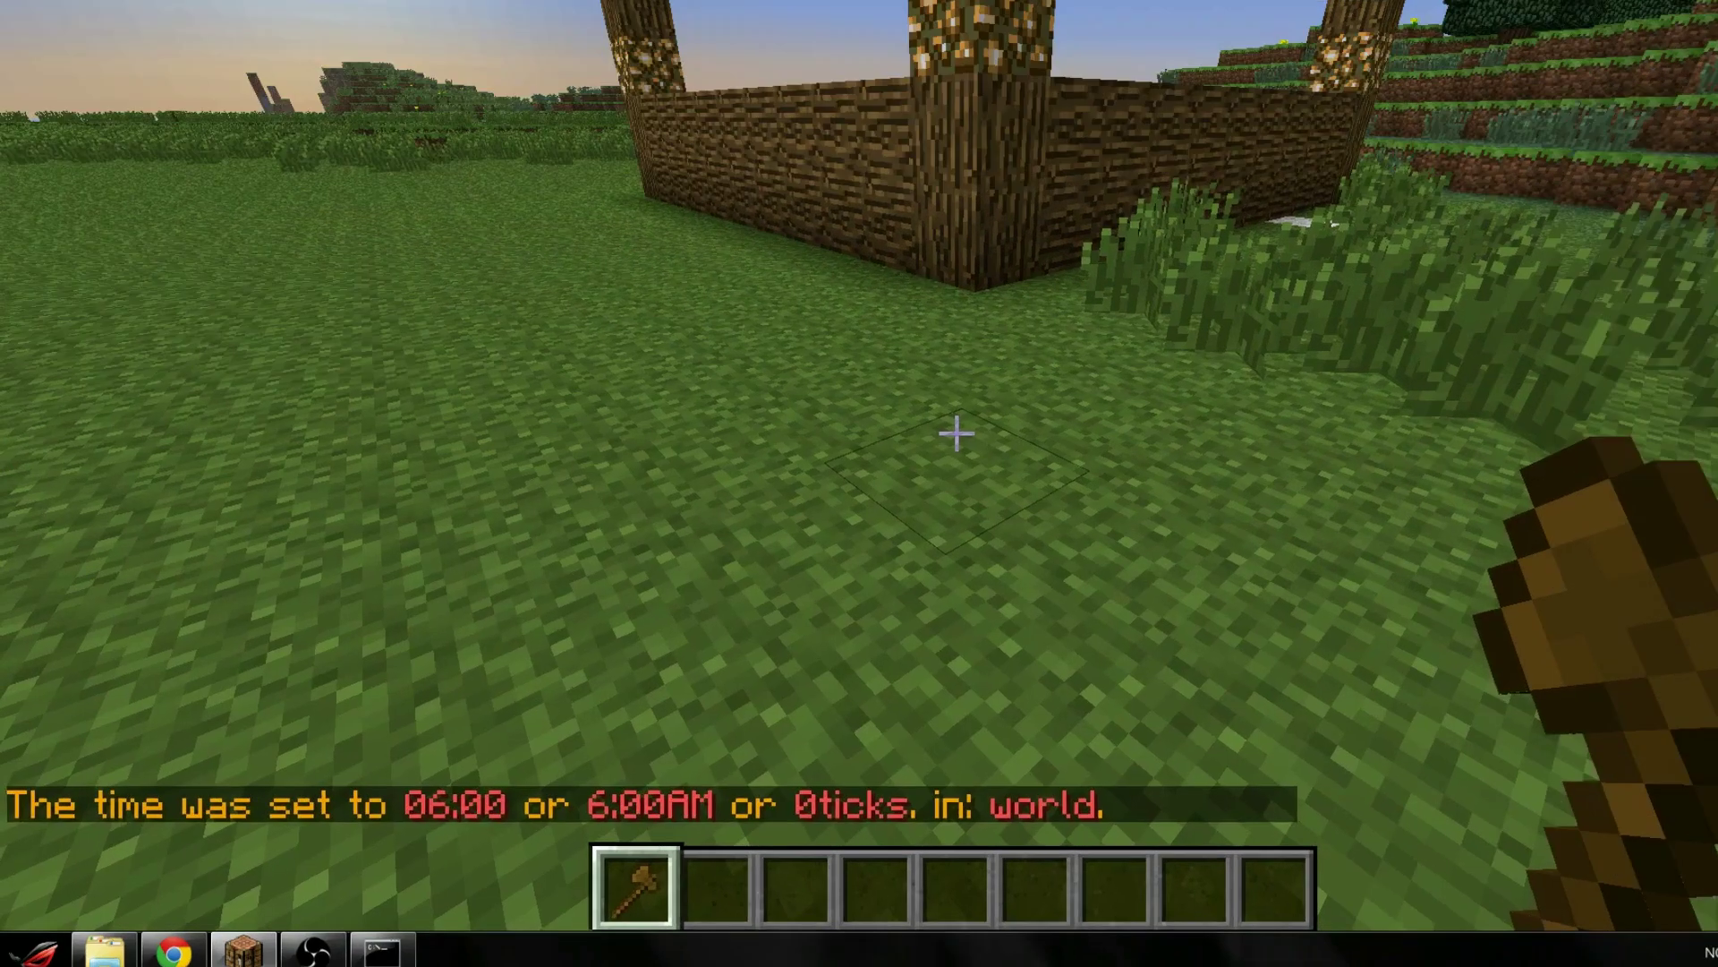
type("t")
type("//expand")
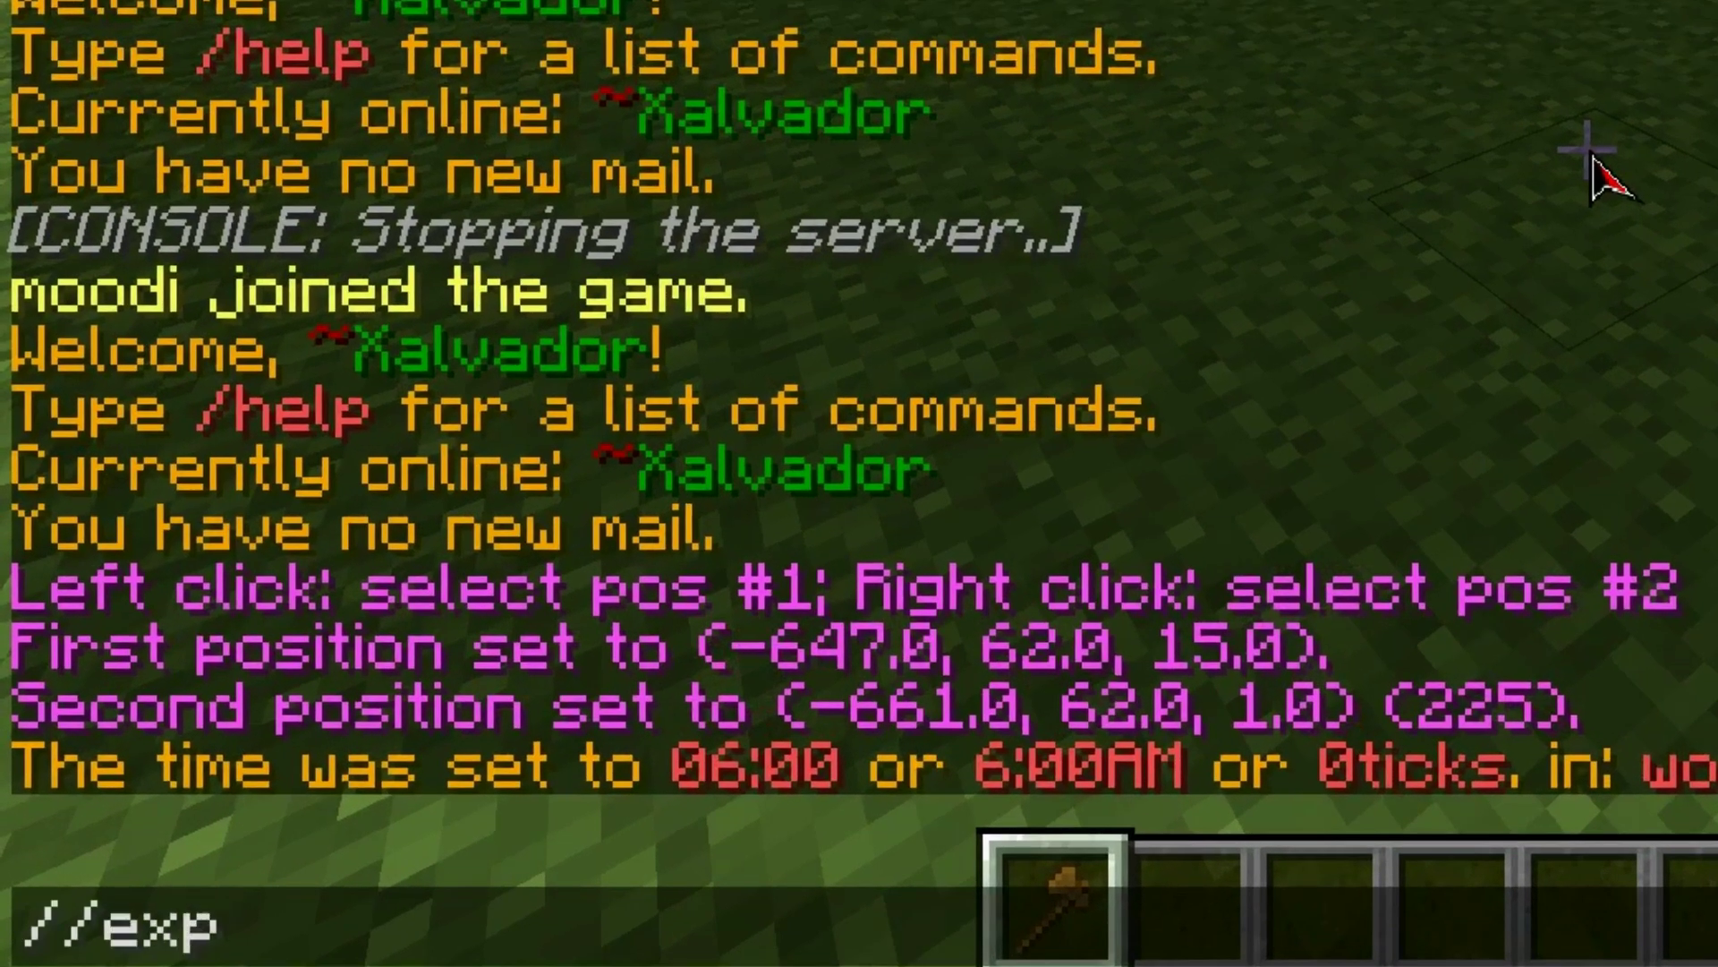
type(" vert")
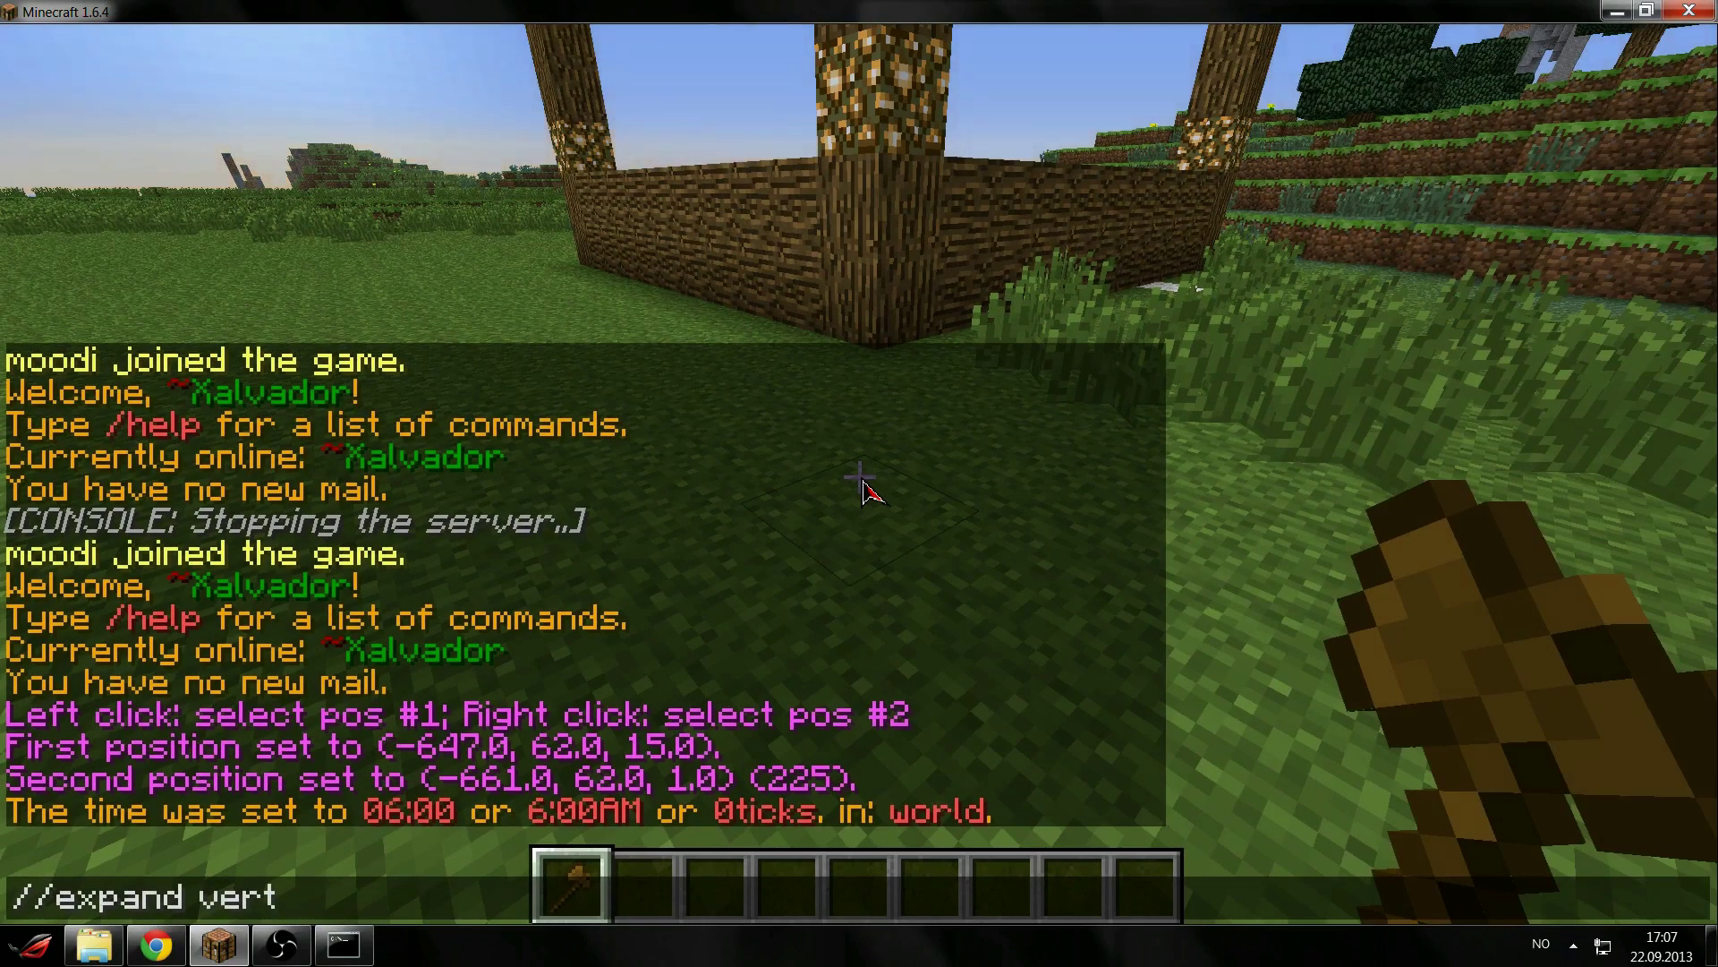
key("Return")
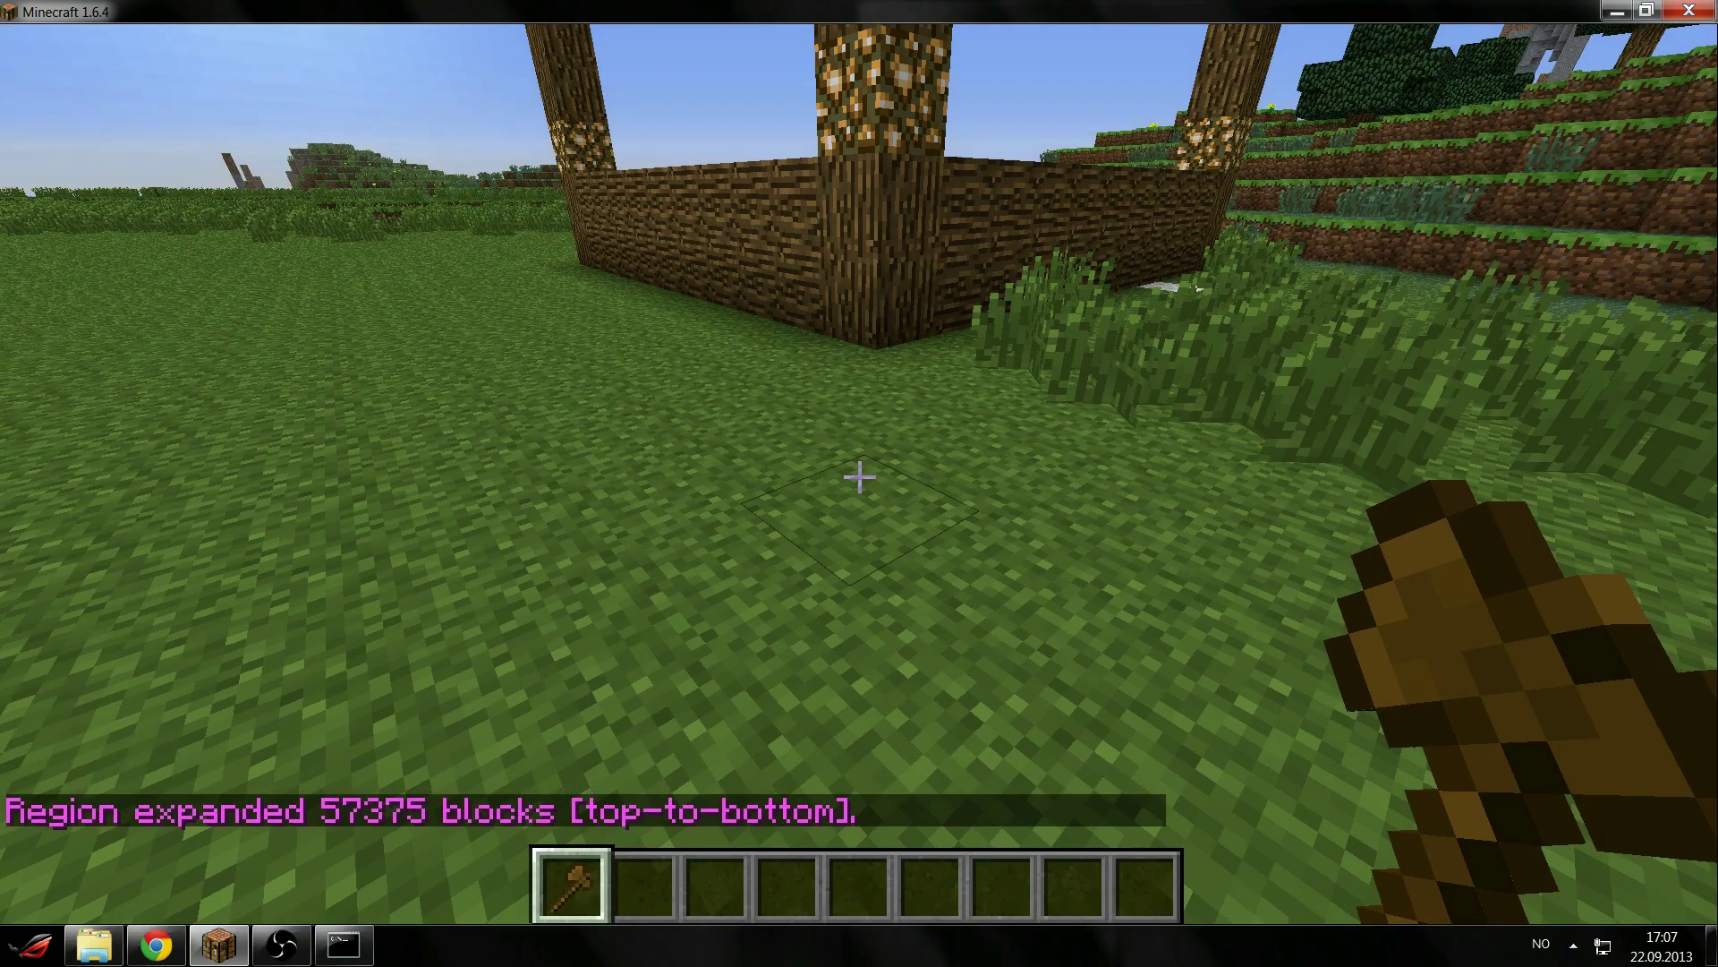
Walk back to stand in front of the wooden house.
key("w")
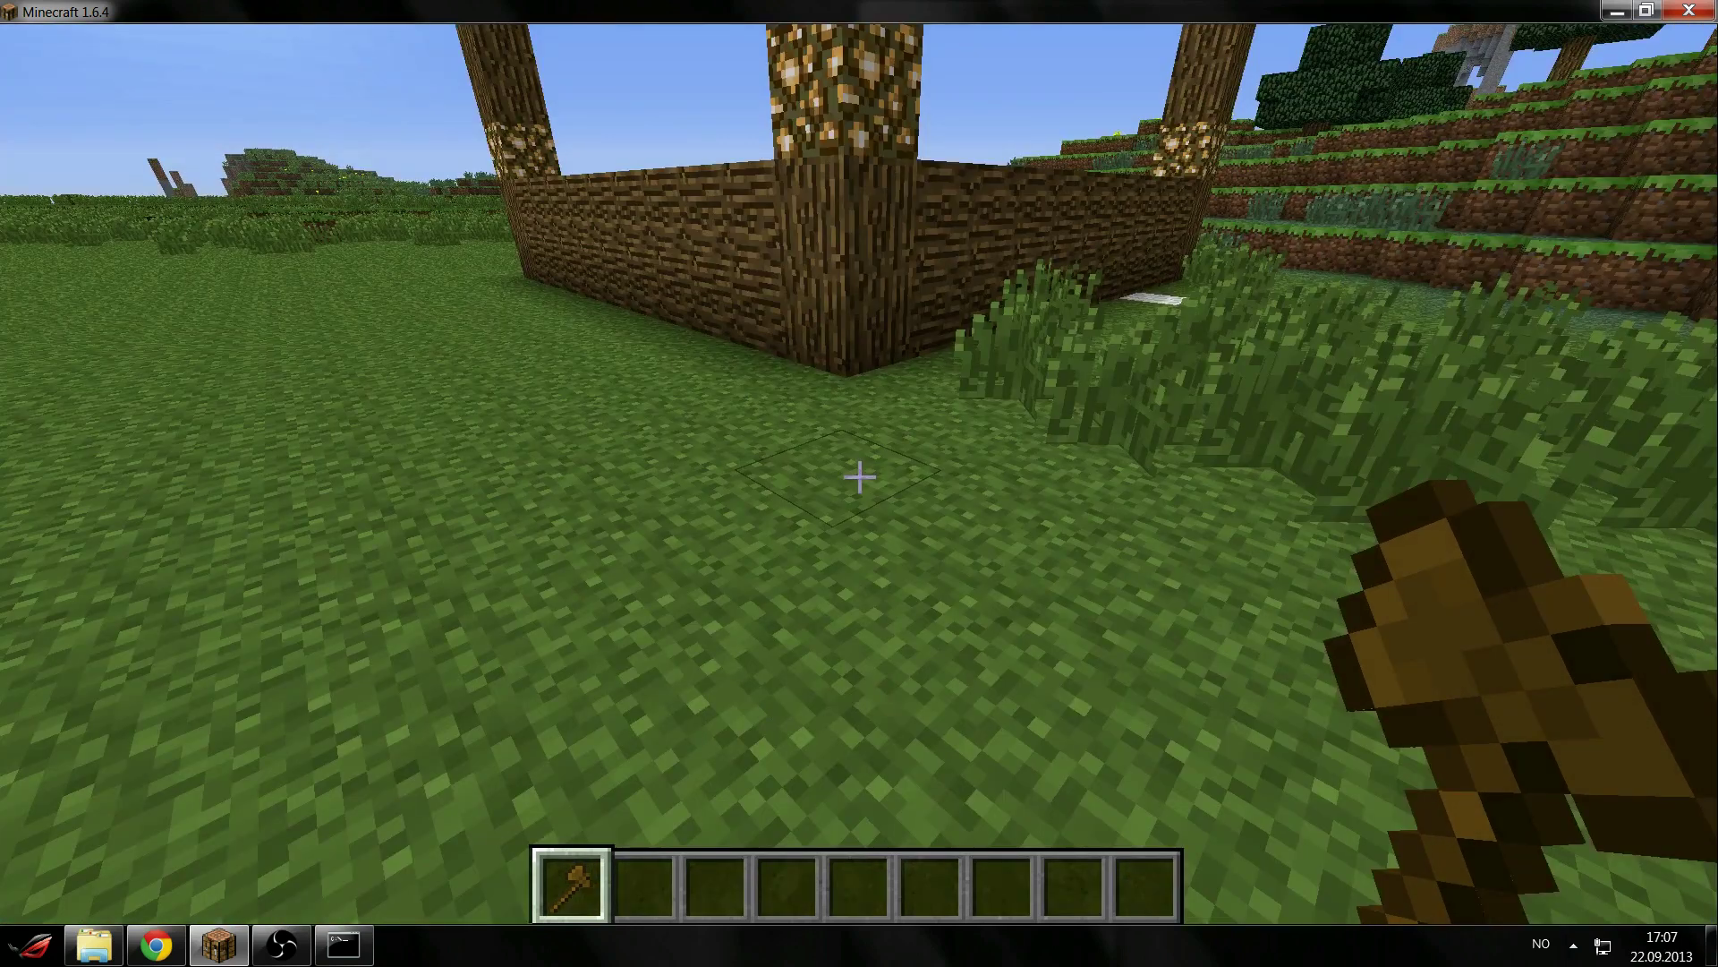
key("w")
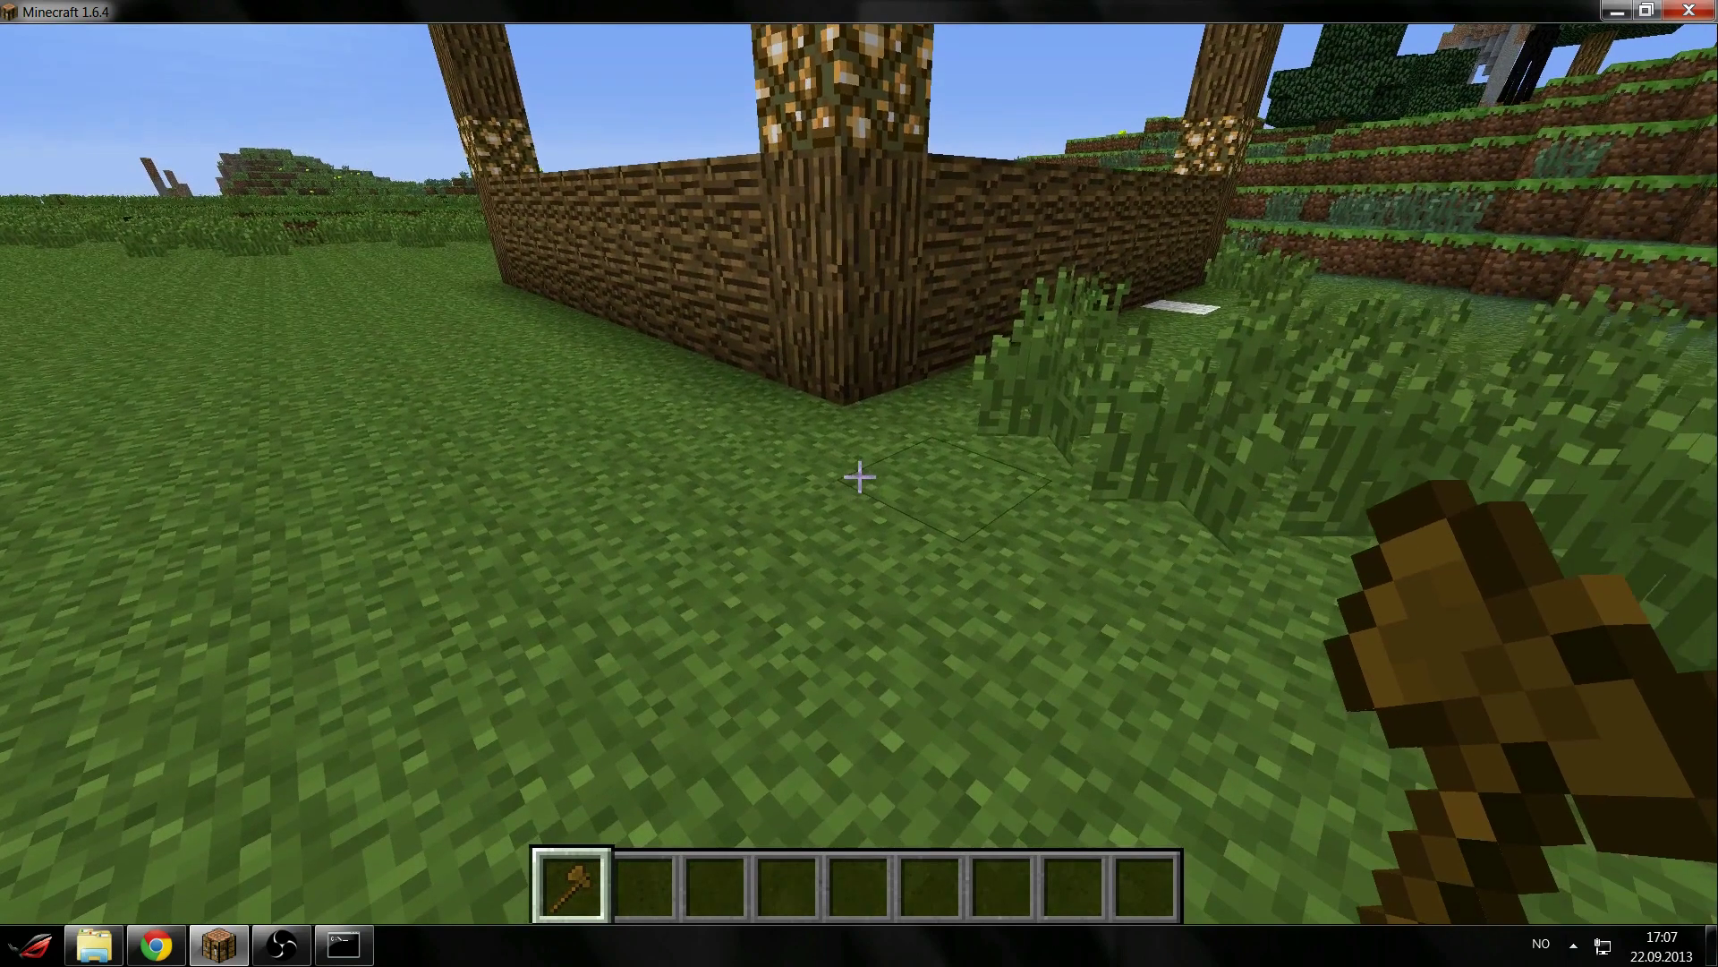
key("w")
key("s")
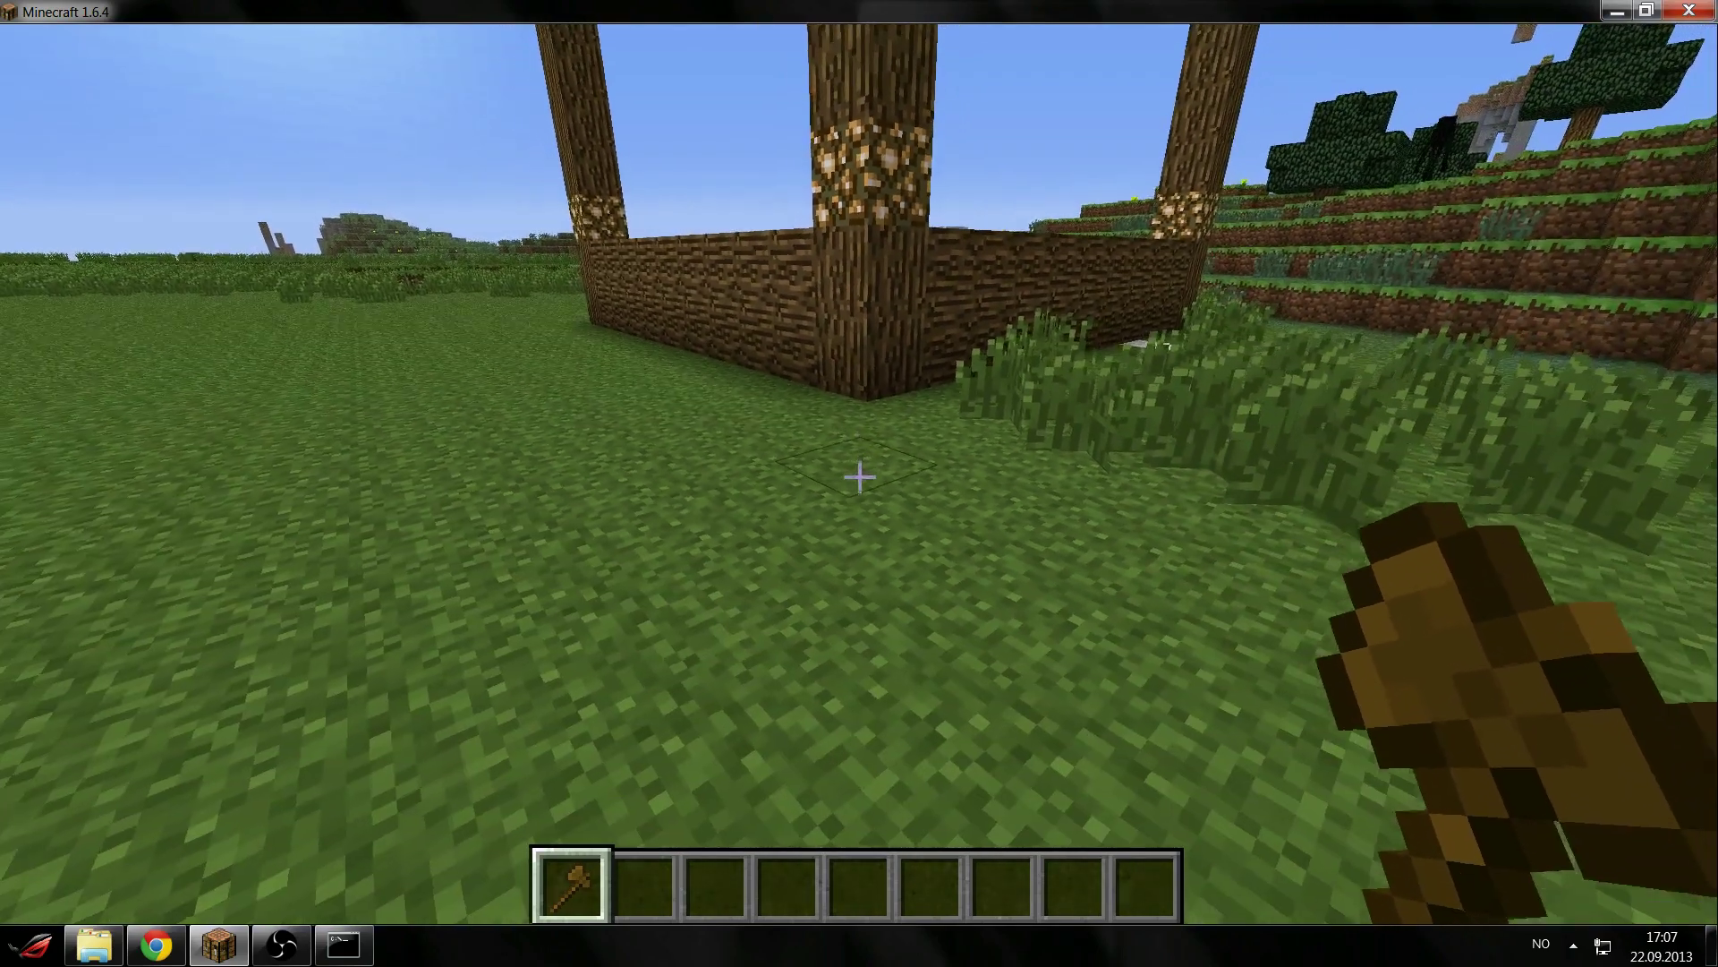
Run /region define Spawn to turn the selection into a region named Spawn.
key("slash")
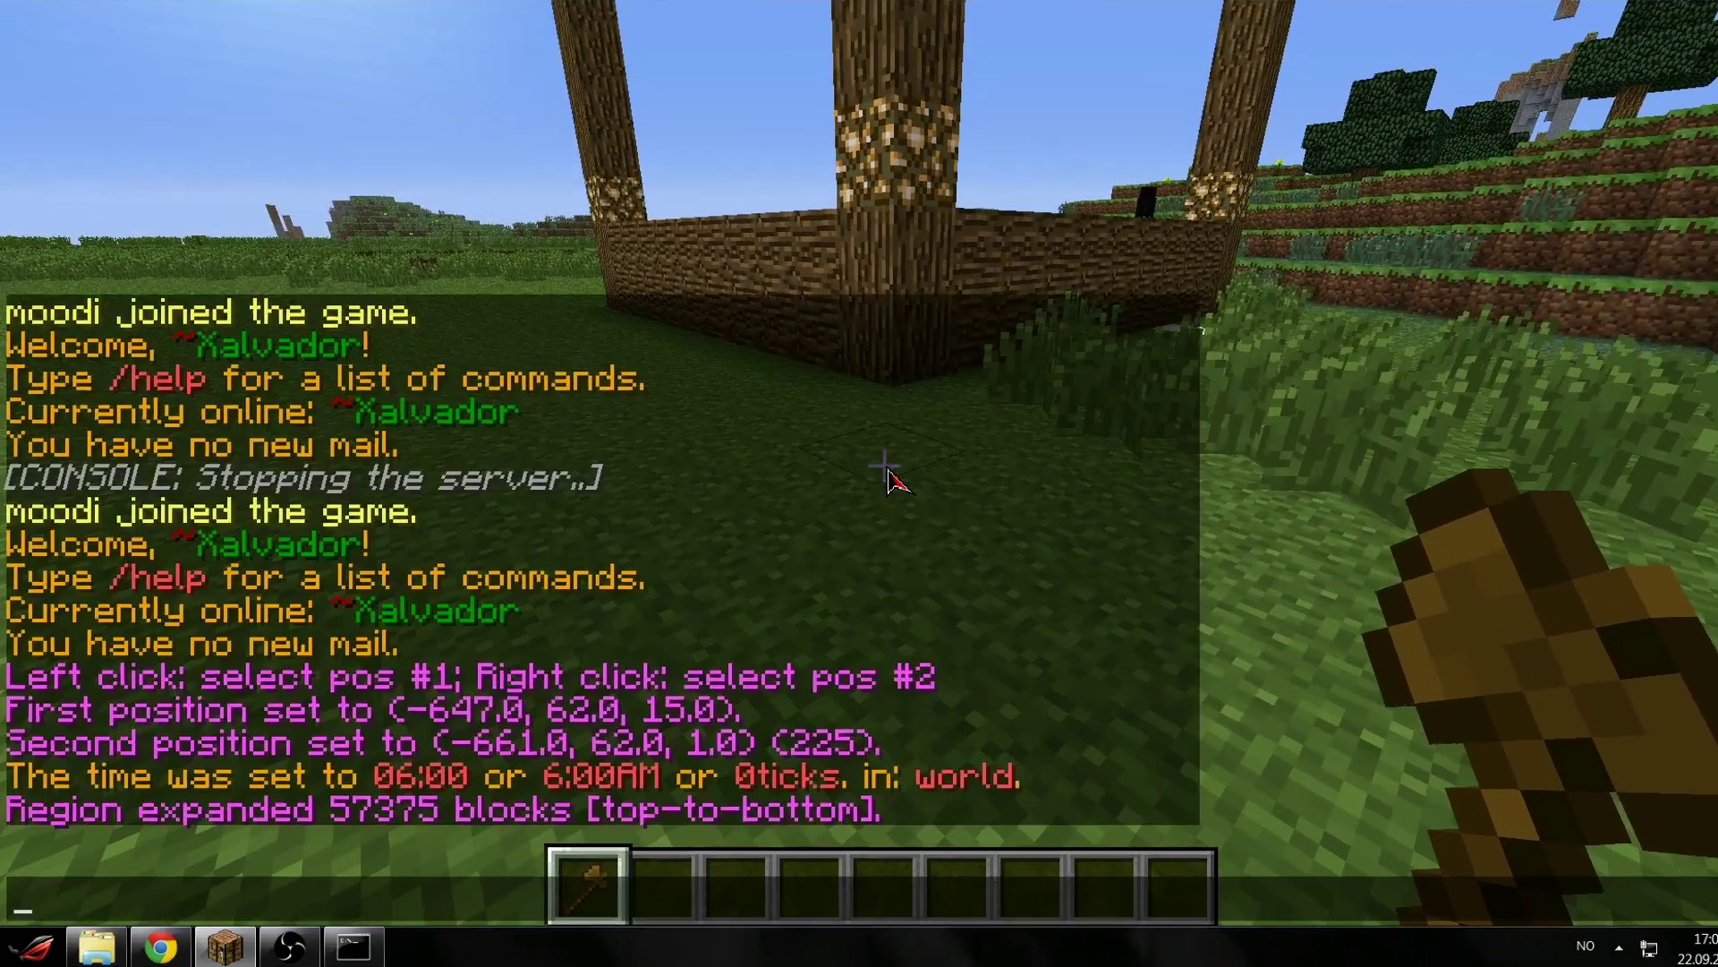
type("regi")
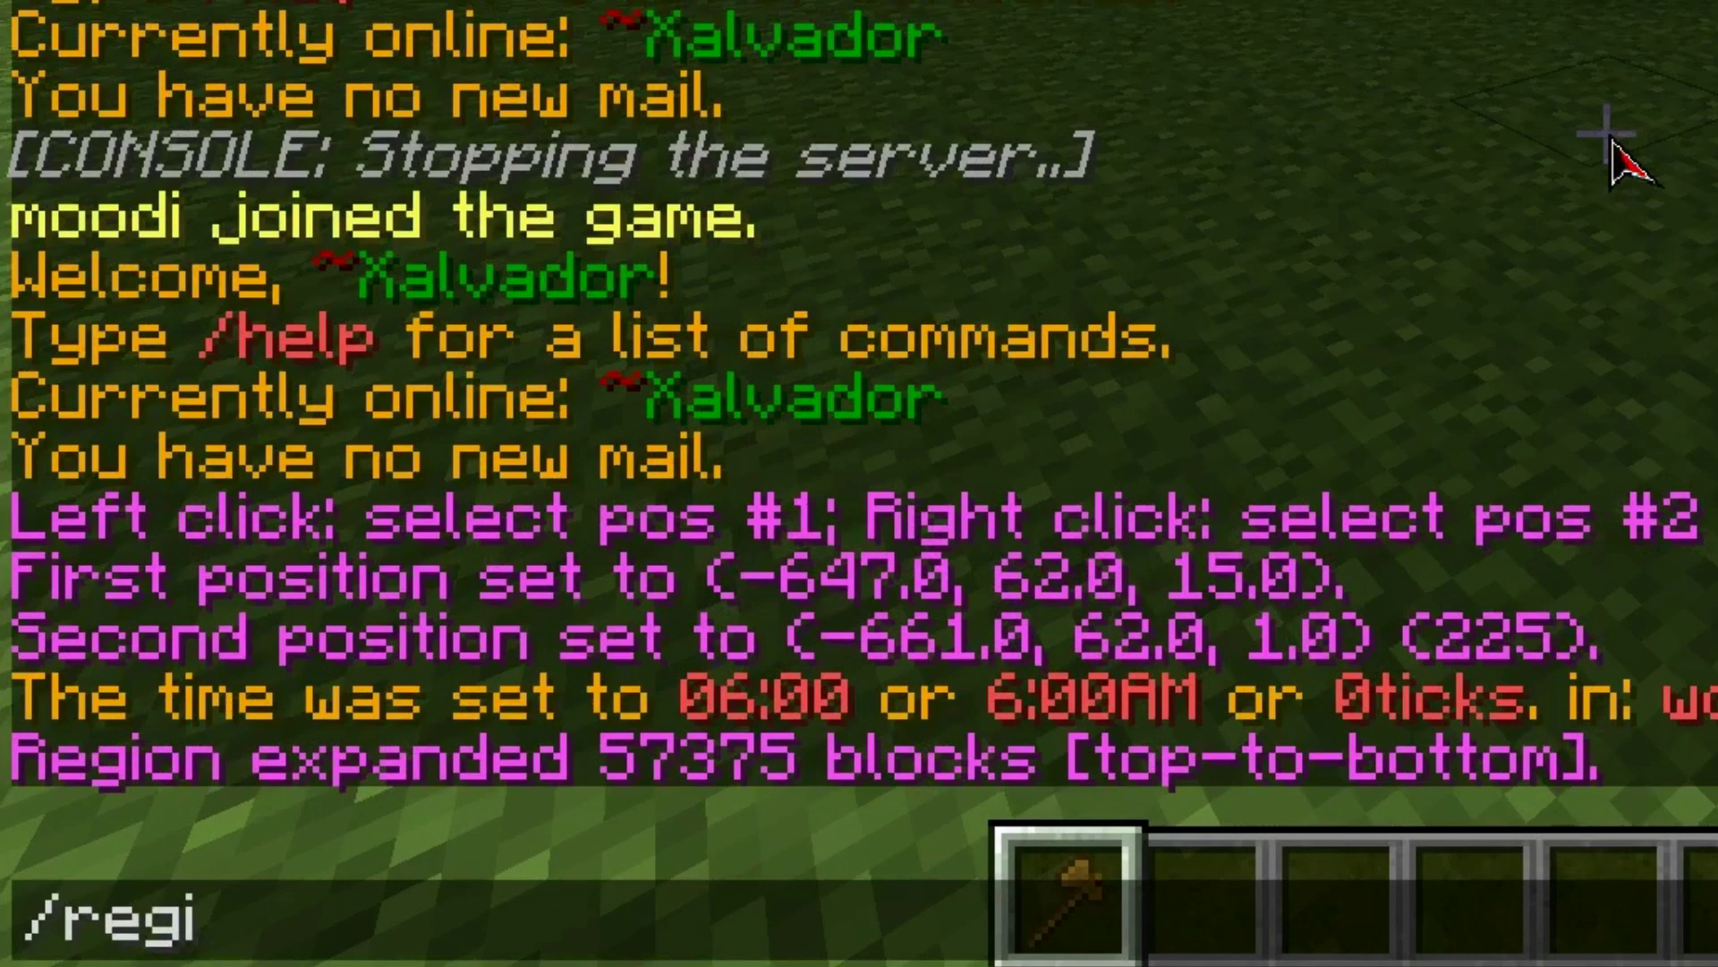
type("on define ")
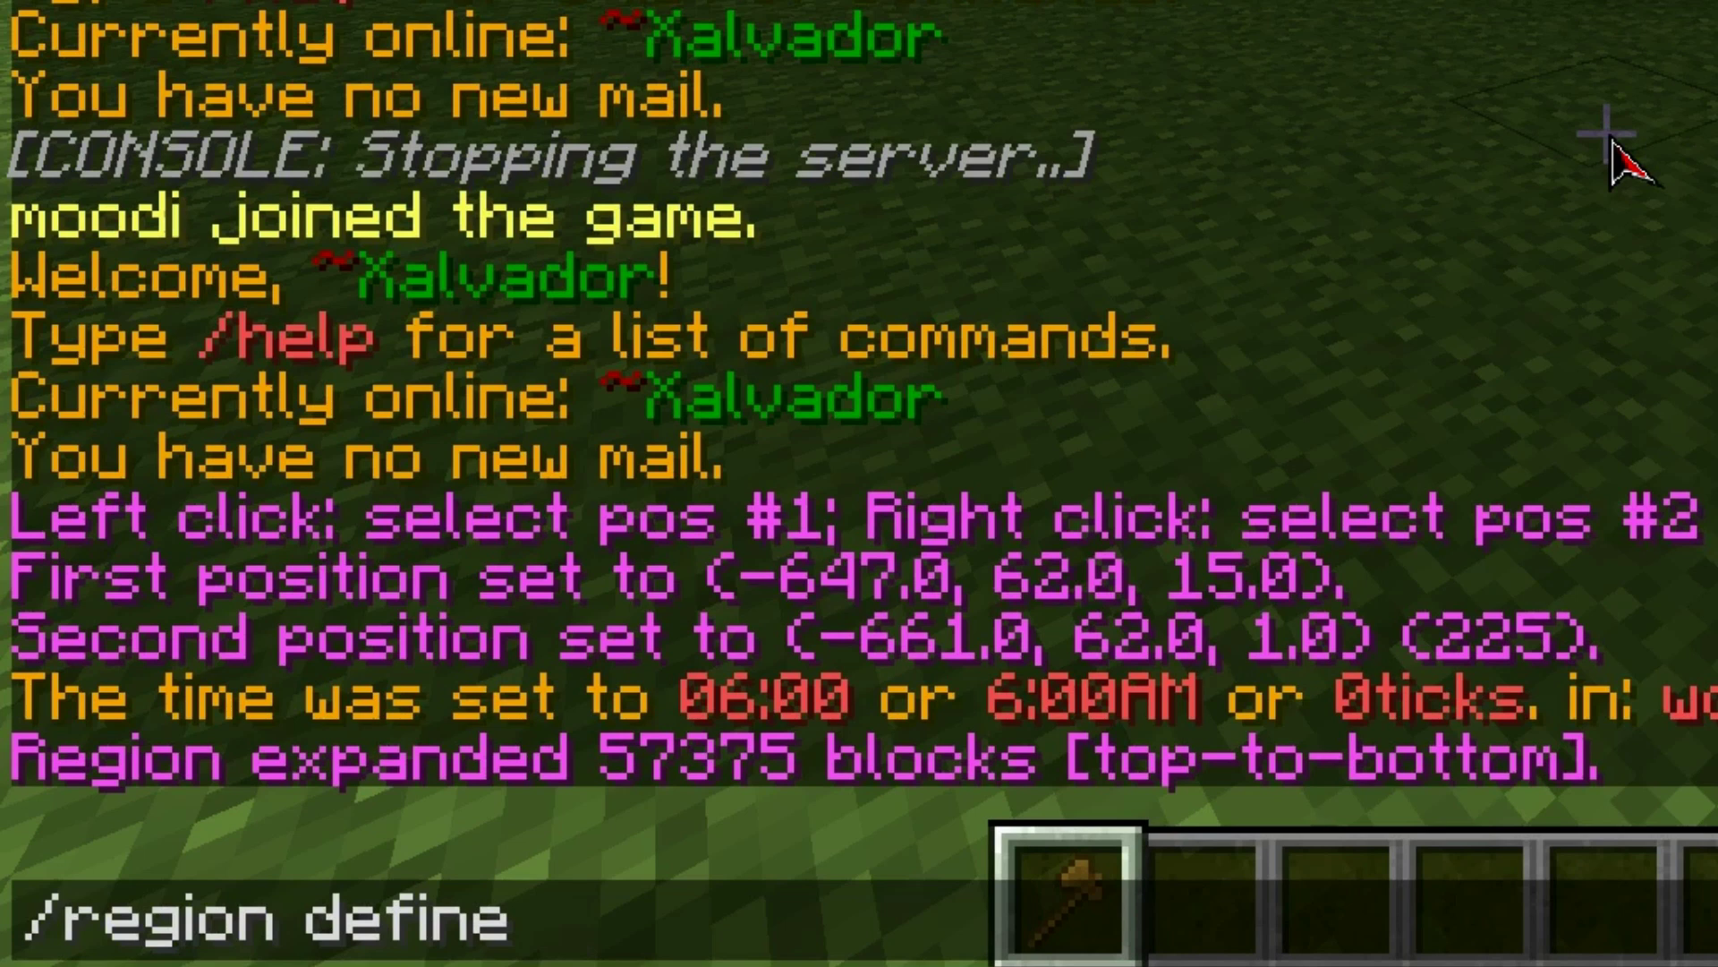
type("Spawn")
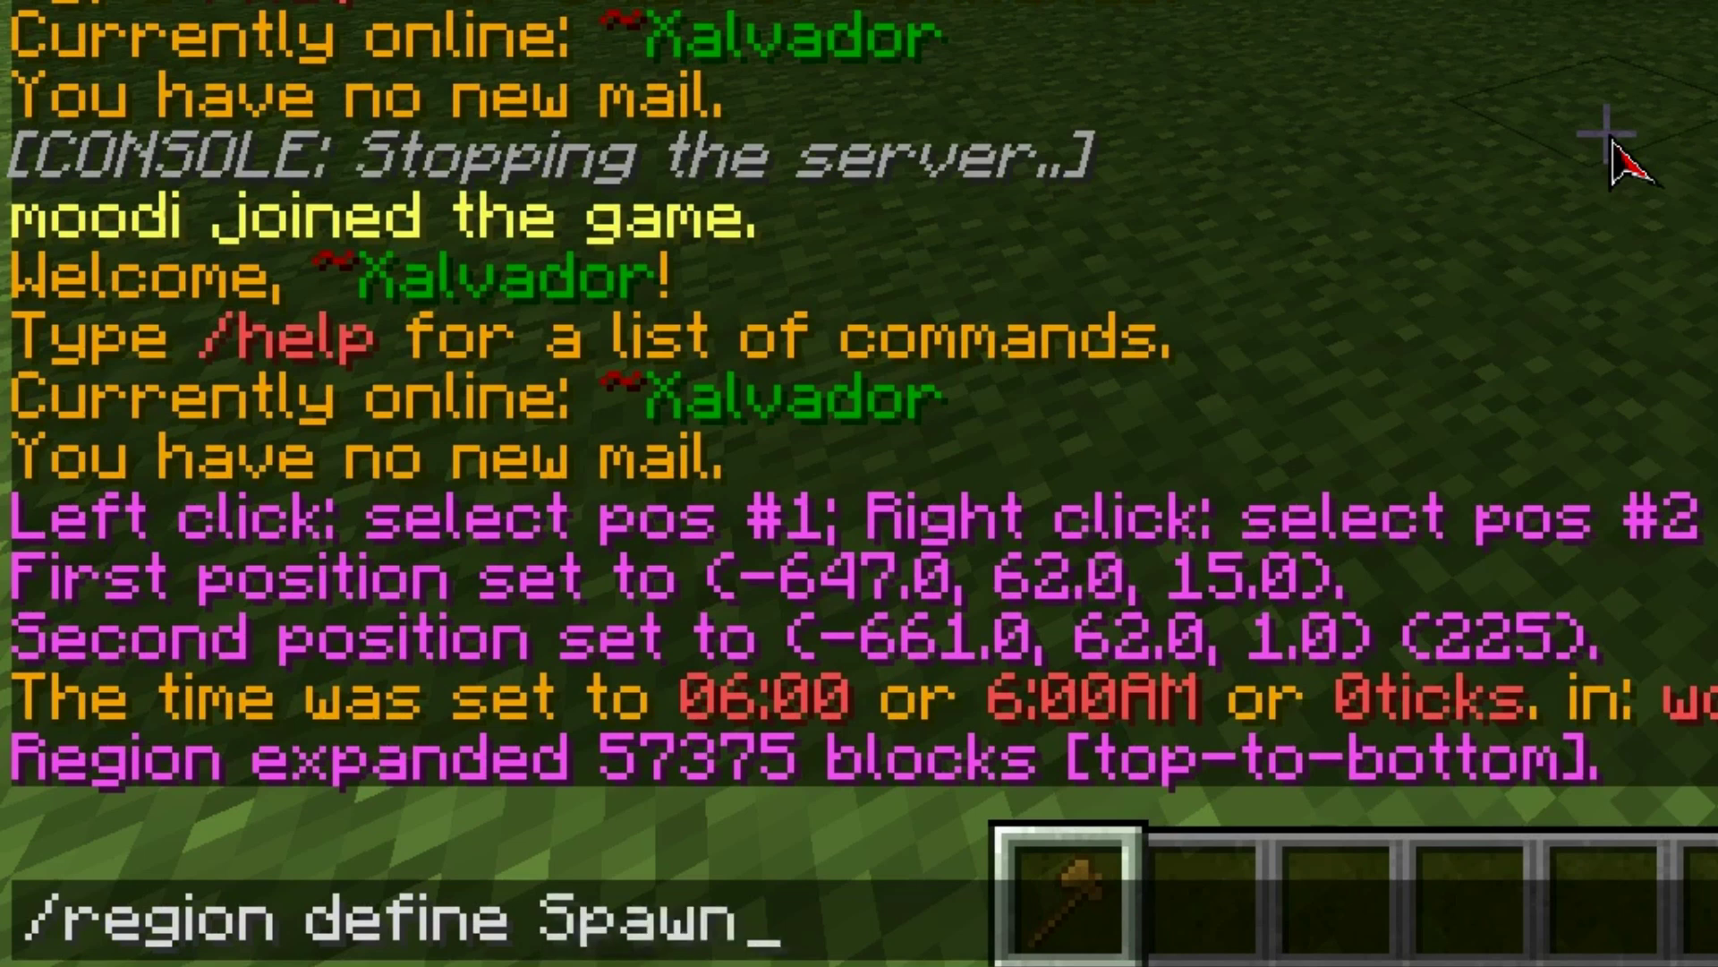
key("BackSpace")
key("BackSpace")
key("BackSpace")
key("BackSpace")
key("BackSpace")
type("home")
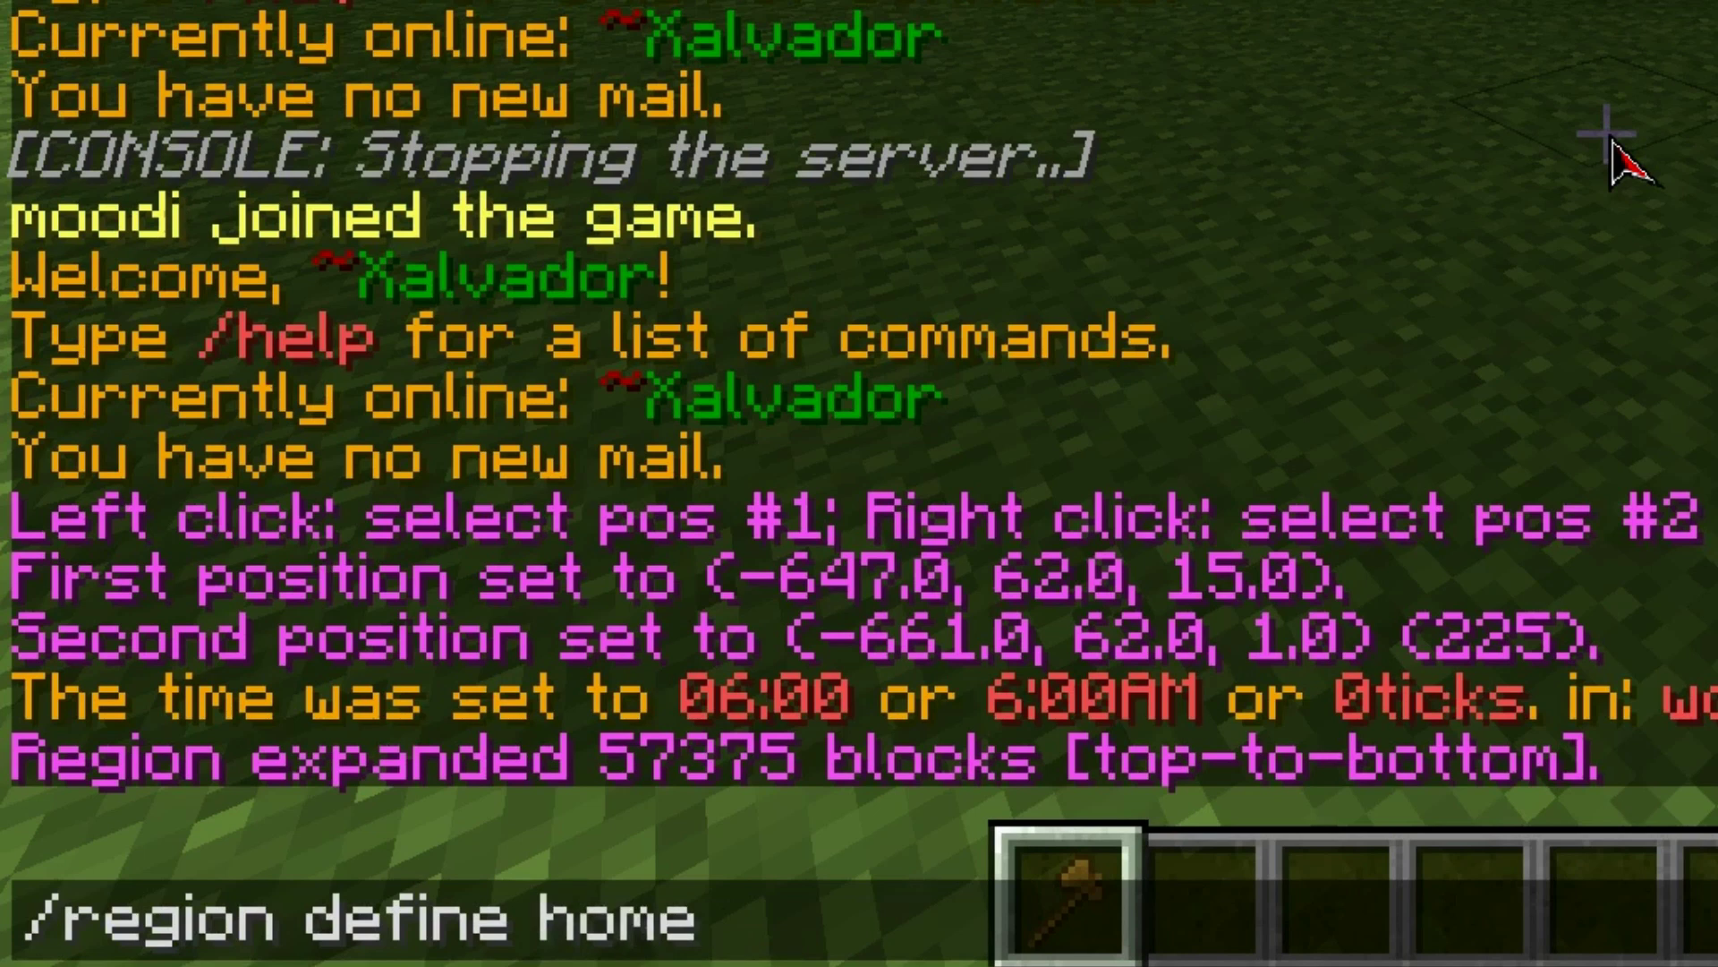
key("BackSpace")
key("BackSpace")
key("BackSpace")
type("castle")
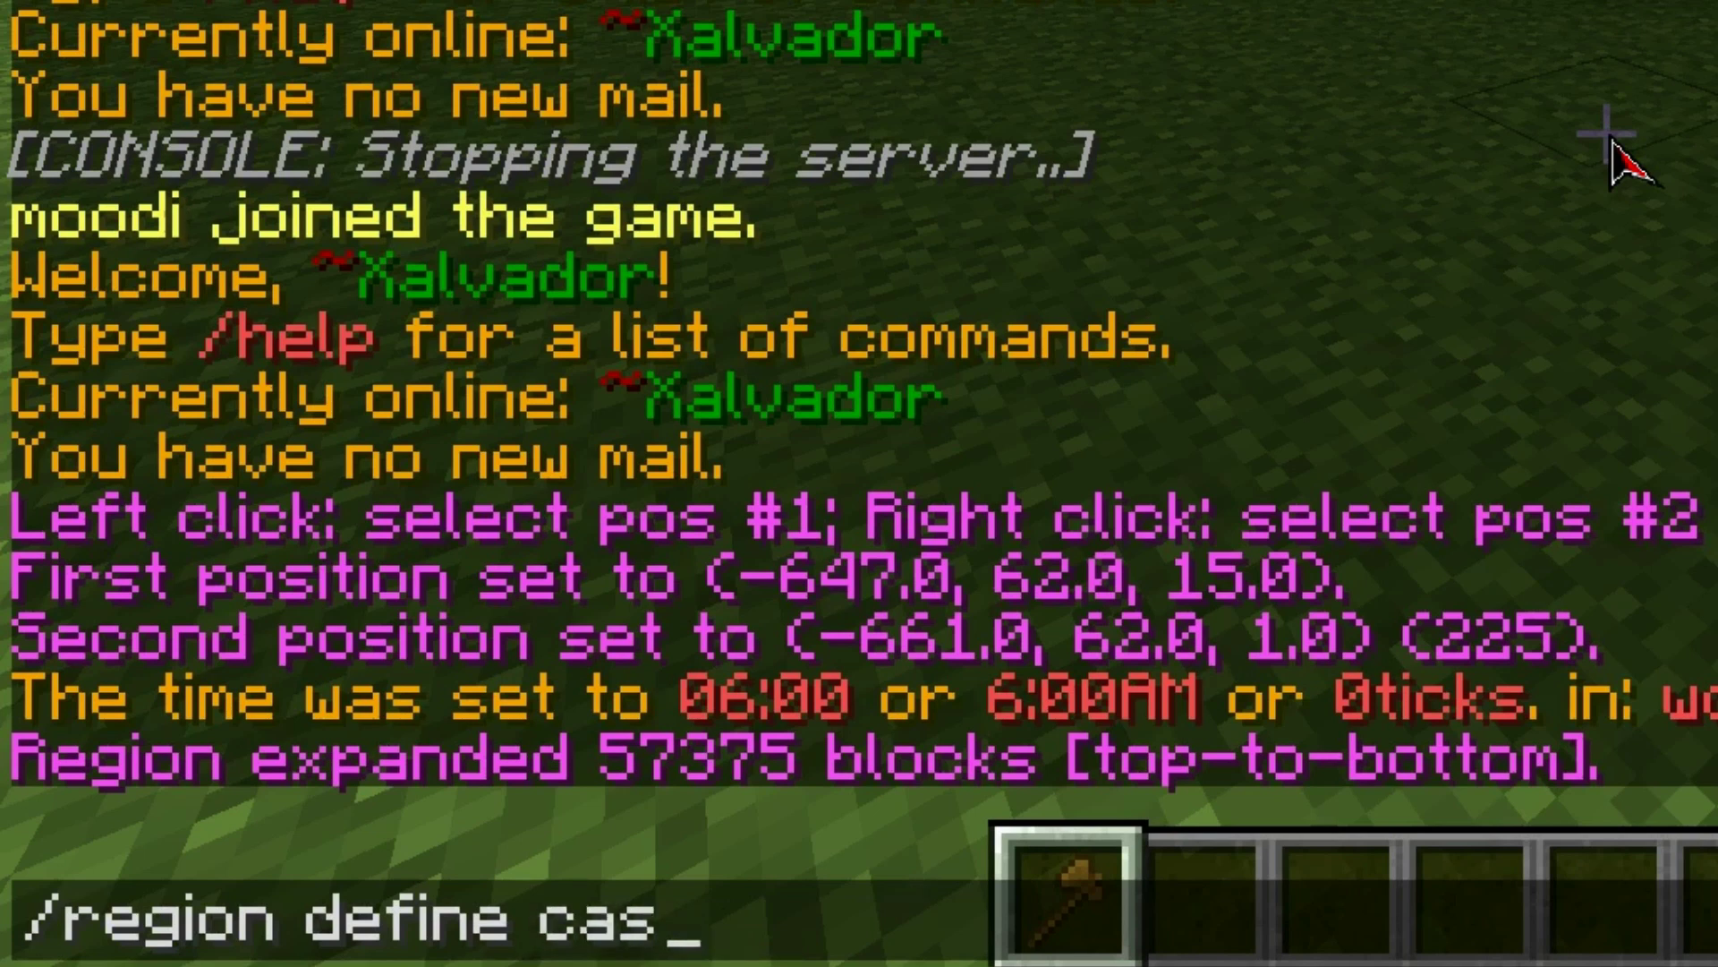
key("BackSpace")
key("BackSpace")
key("BackSpace")
key("BackSpace")
key("BackSpace")
key("BackSpace")
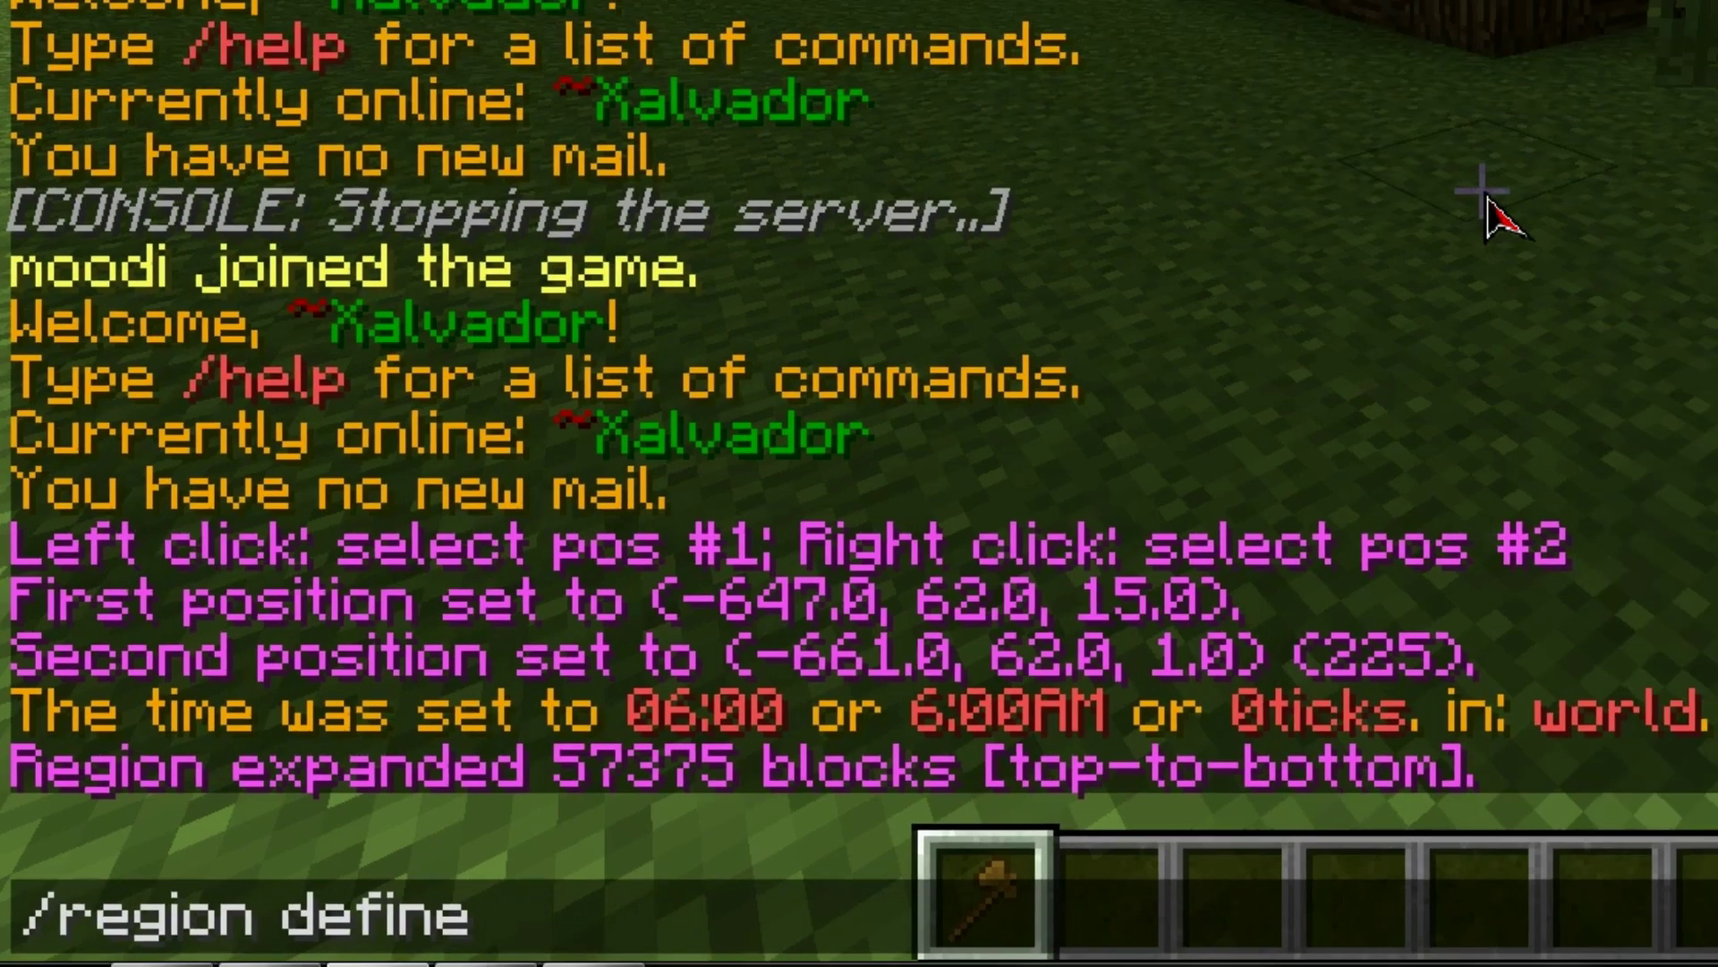
type("Spawn")
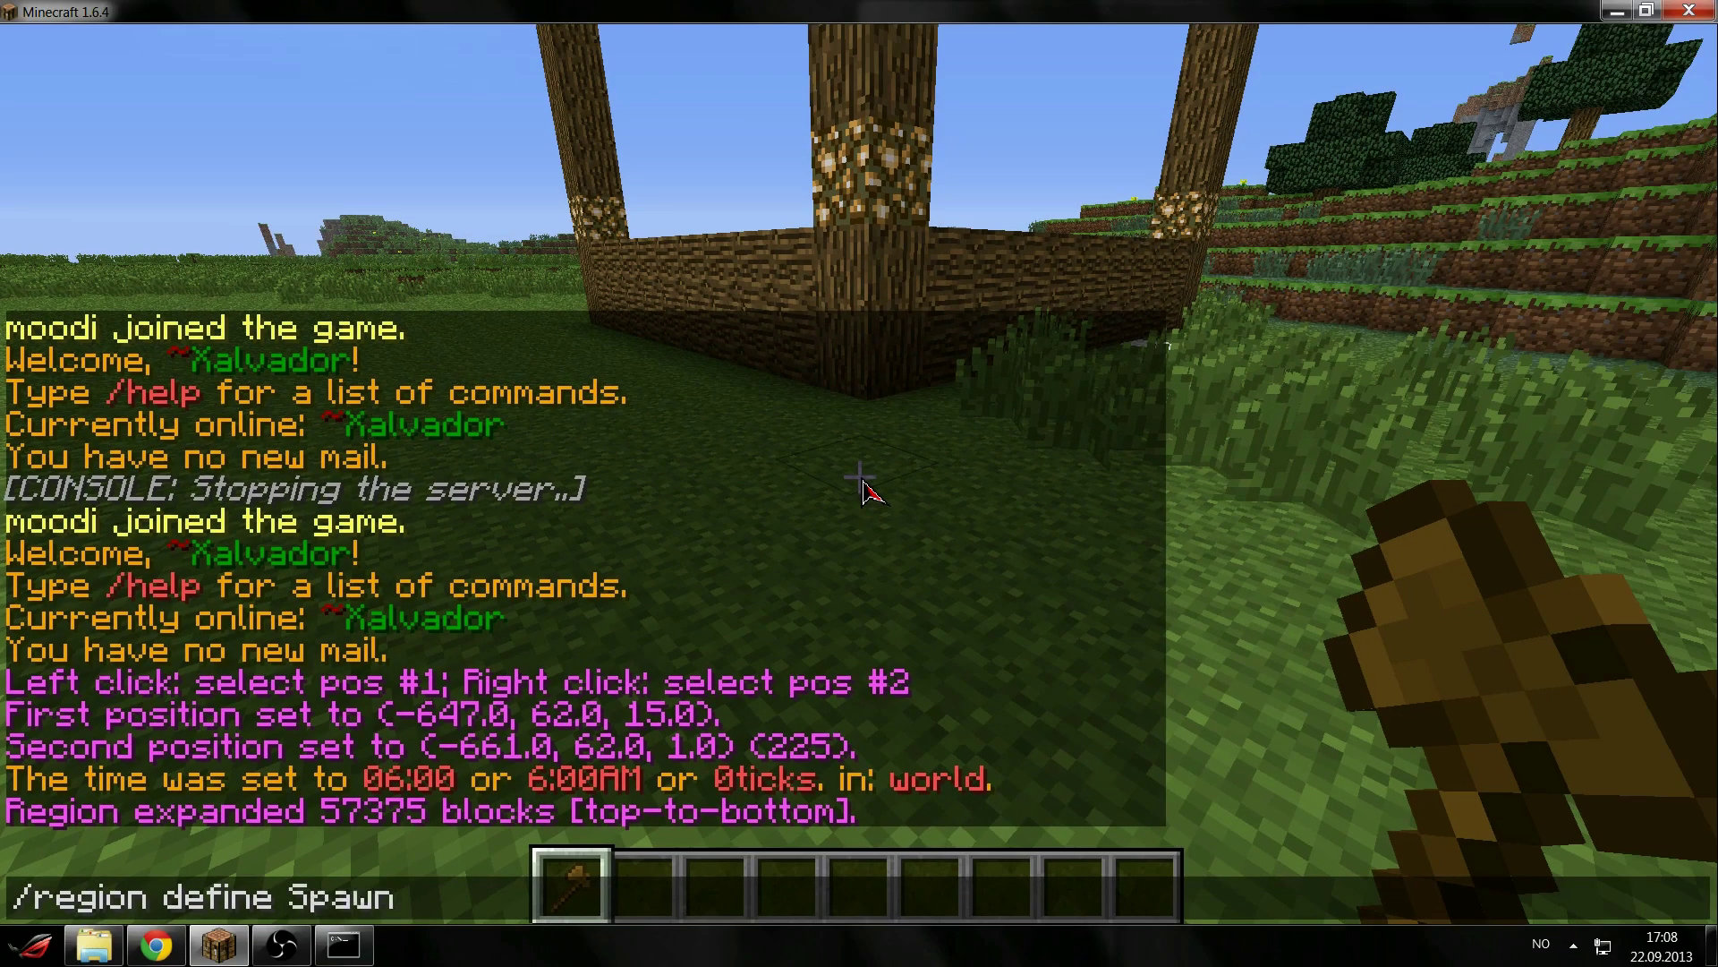
key("Return")
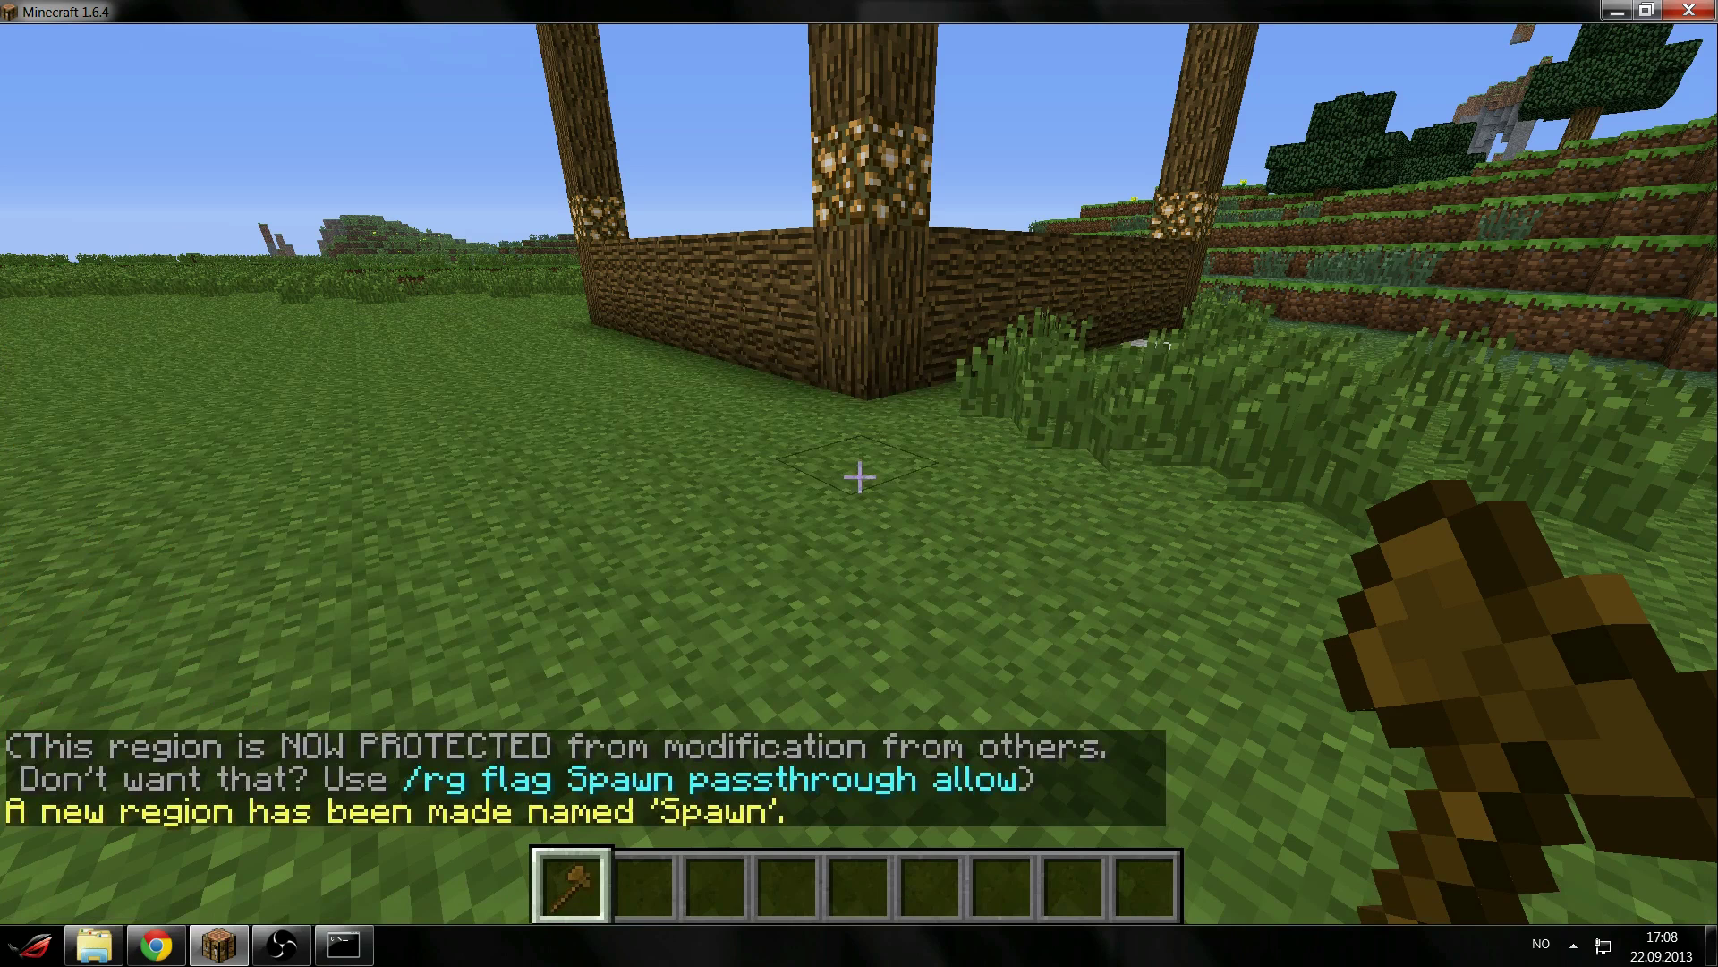
Remove your own operator status with /deop and confirm breaking the house wall is refused.
key("w")
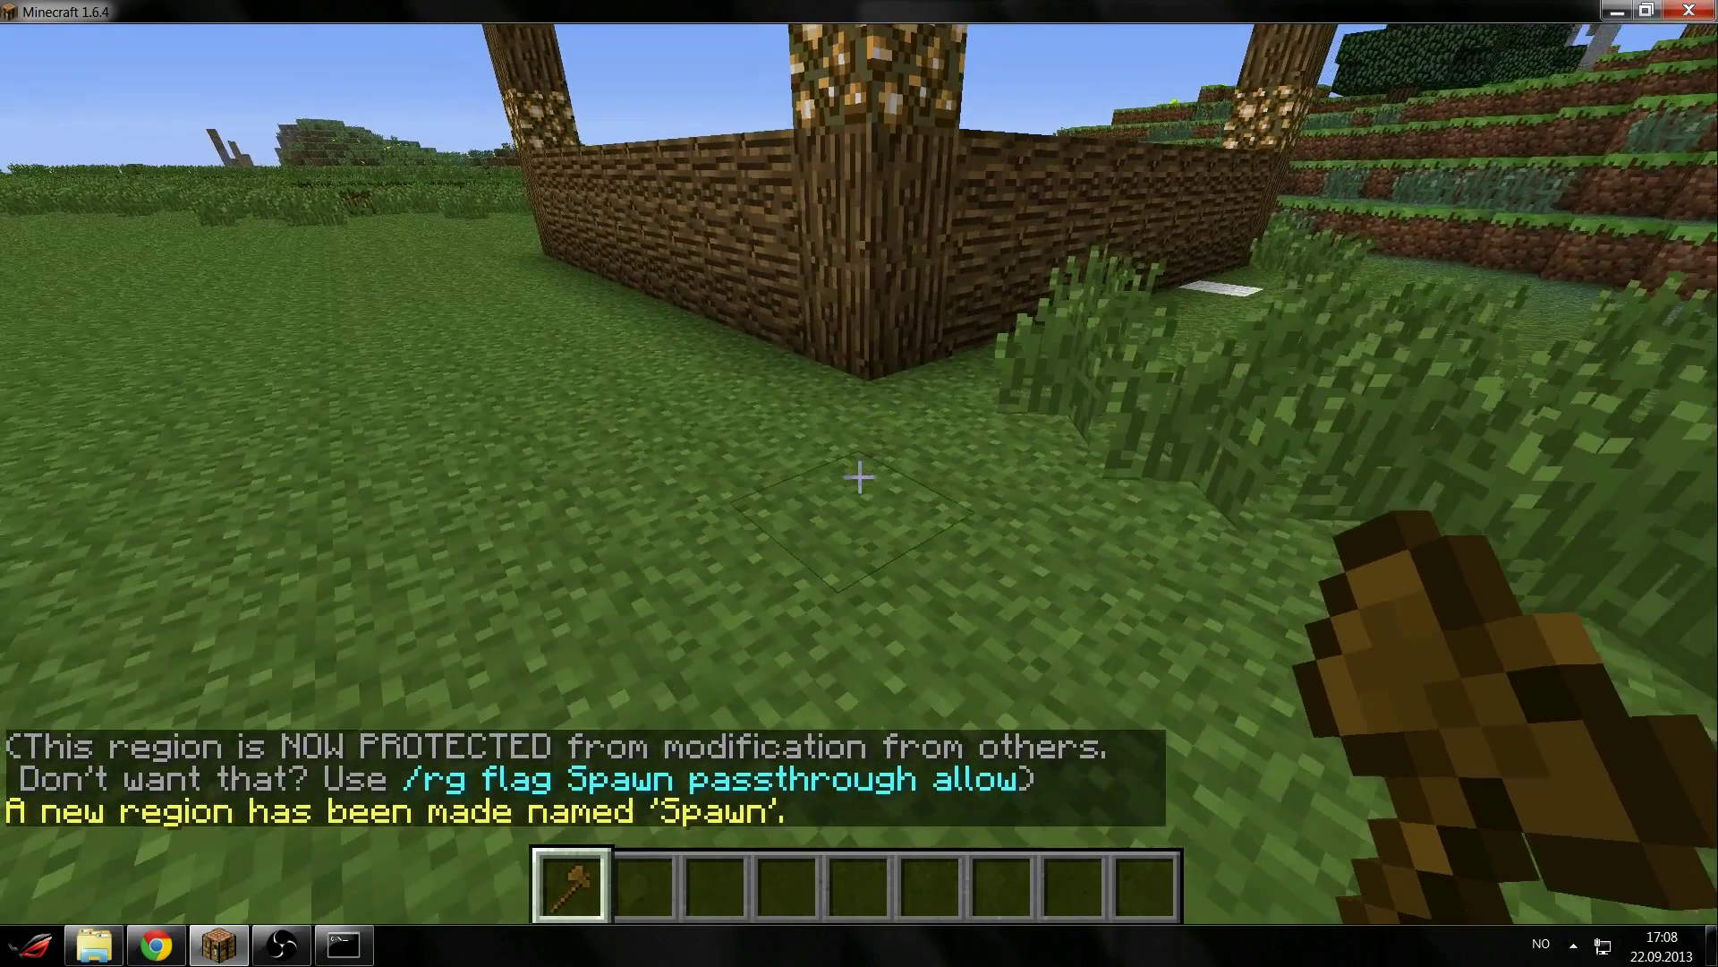
mouse_move(859, 477)
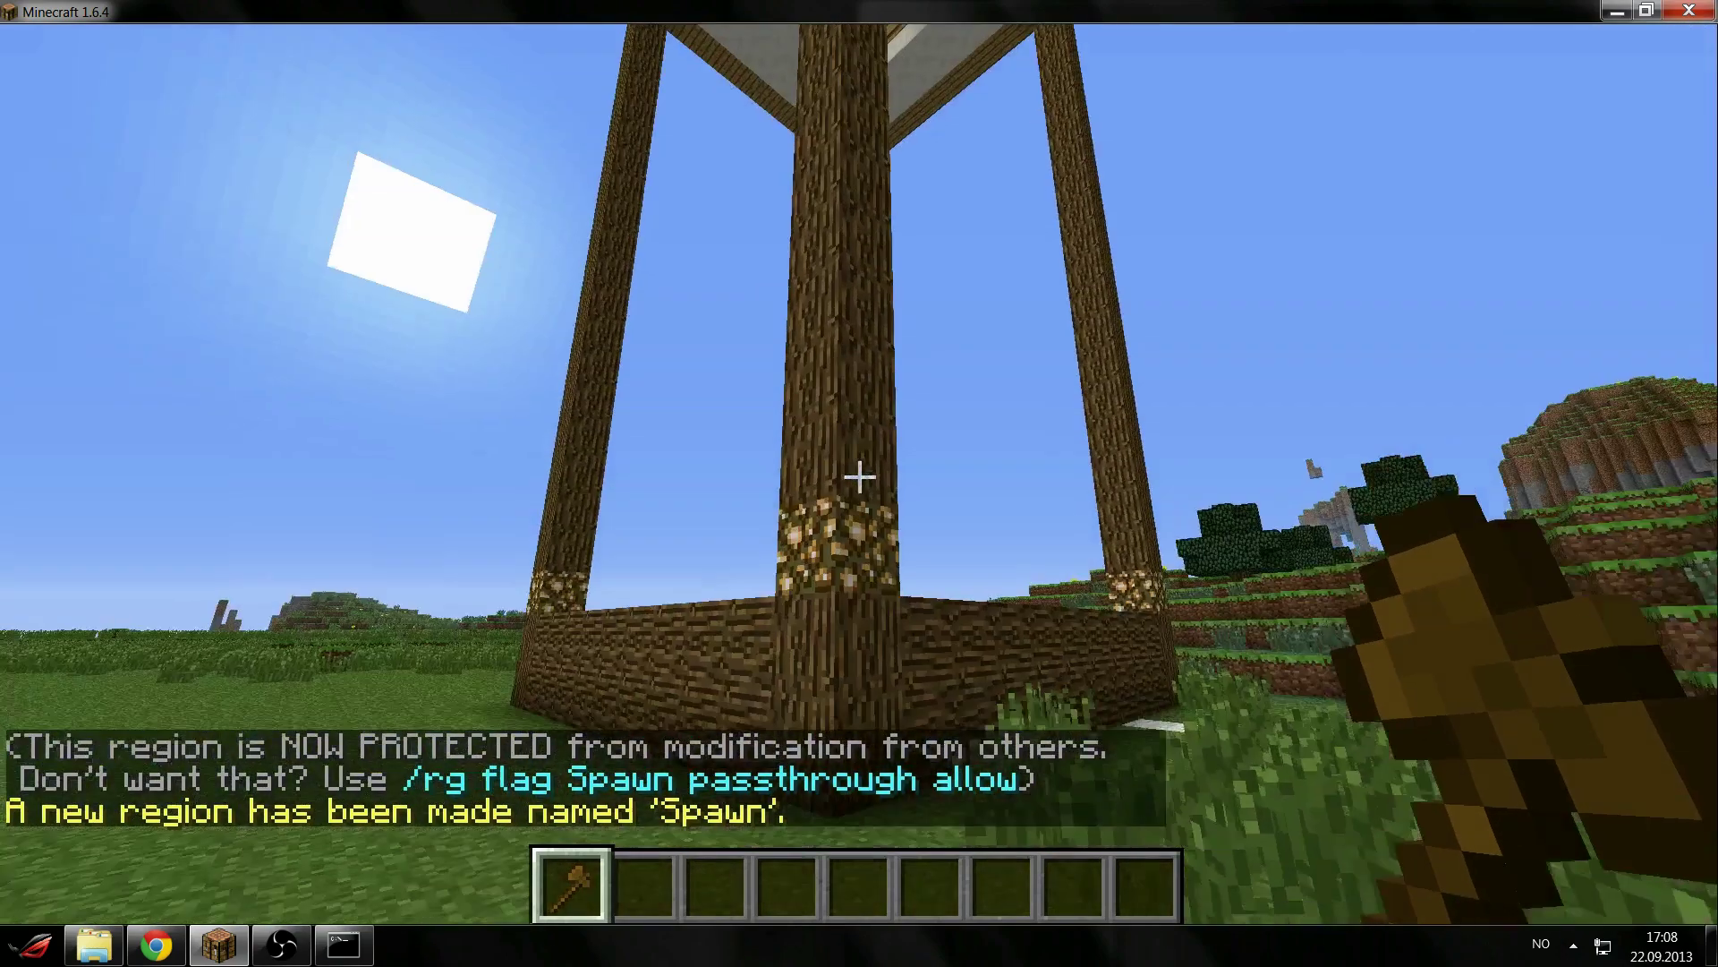
type("/deop m")
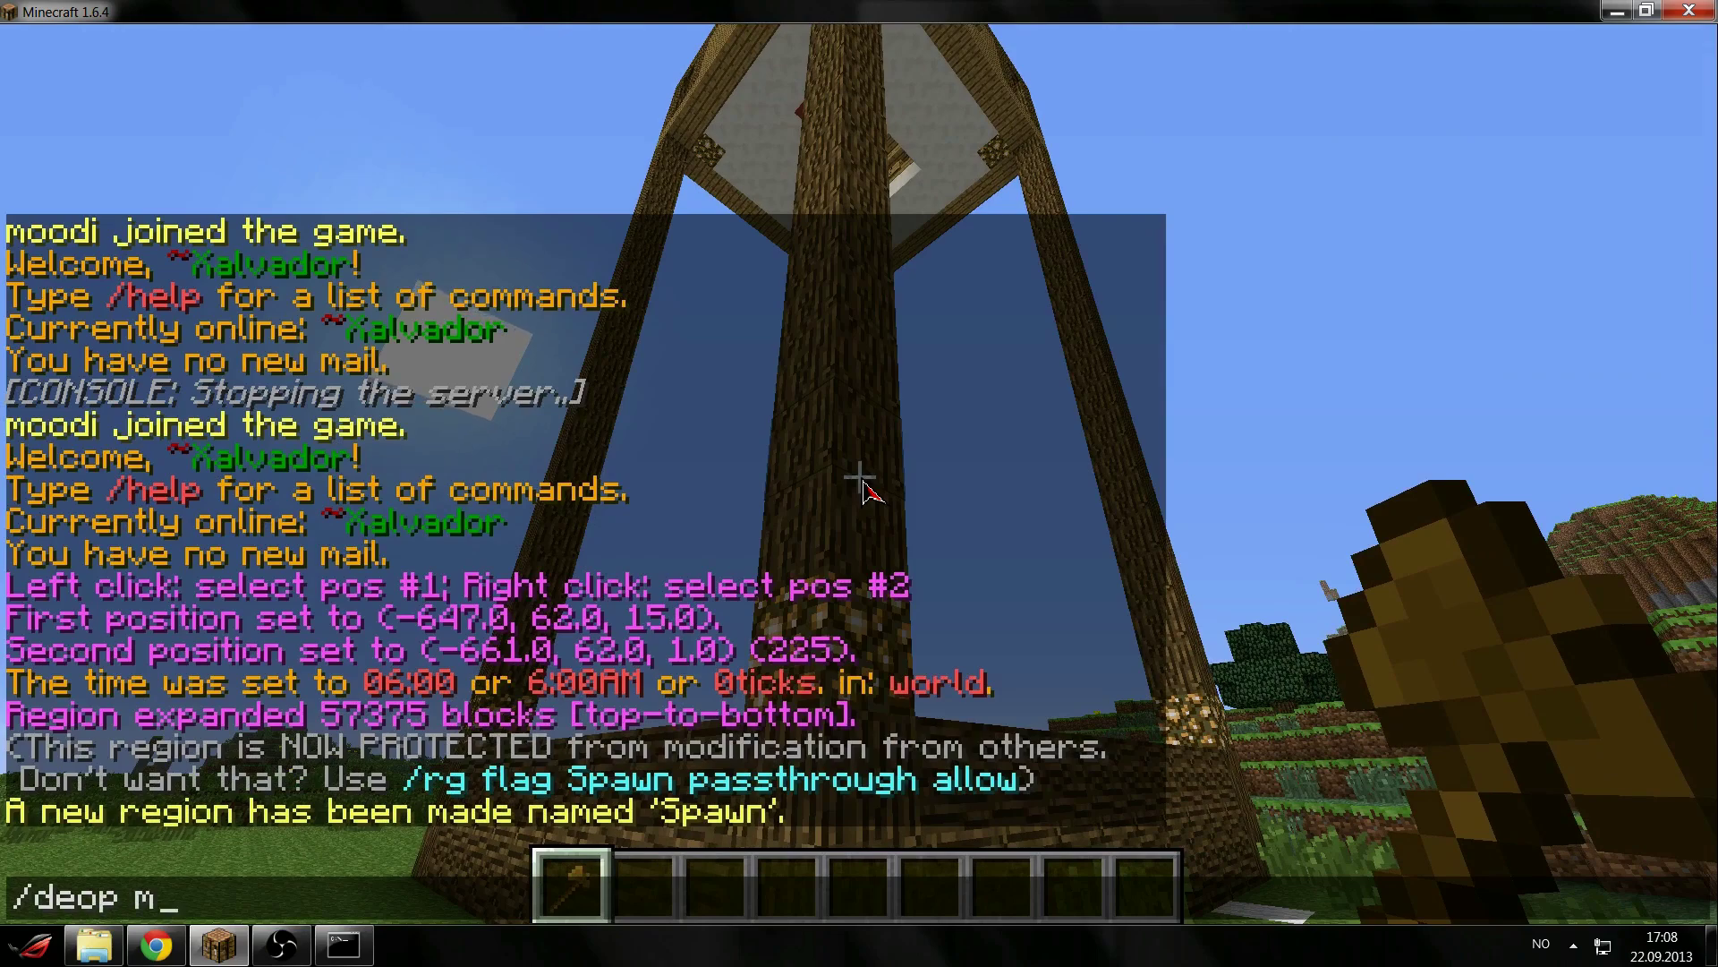
type("oodi")
key("Return")
scroll(860, 477, "down", 1)
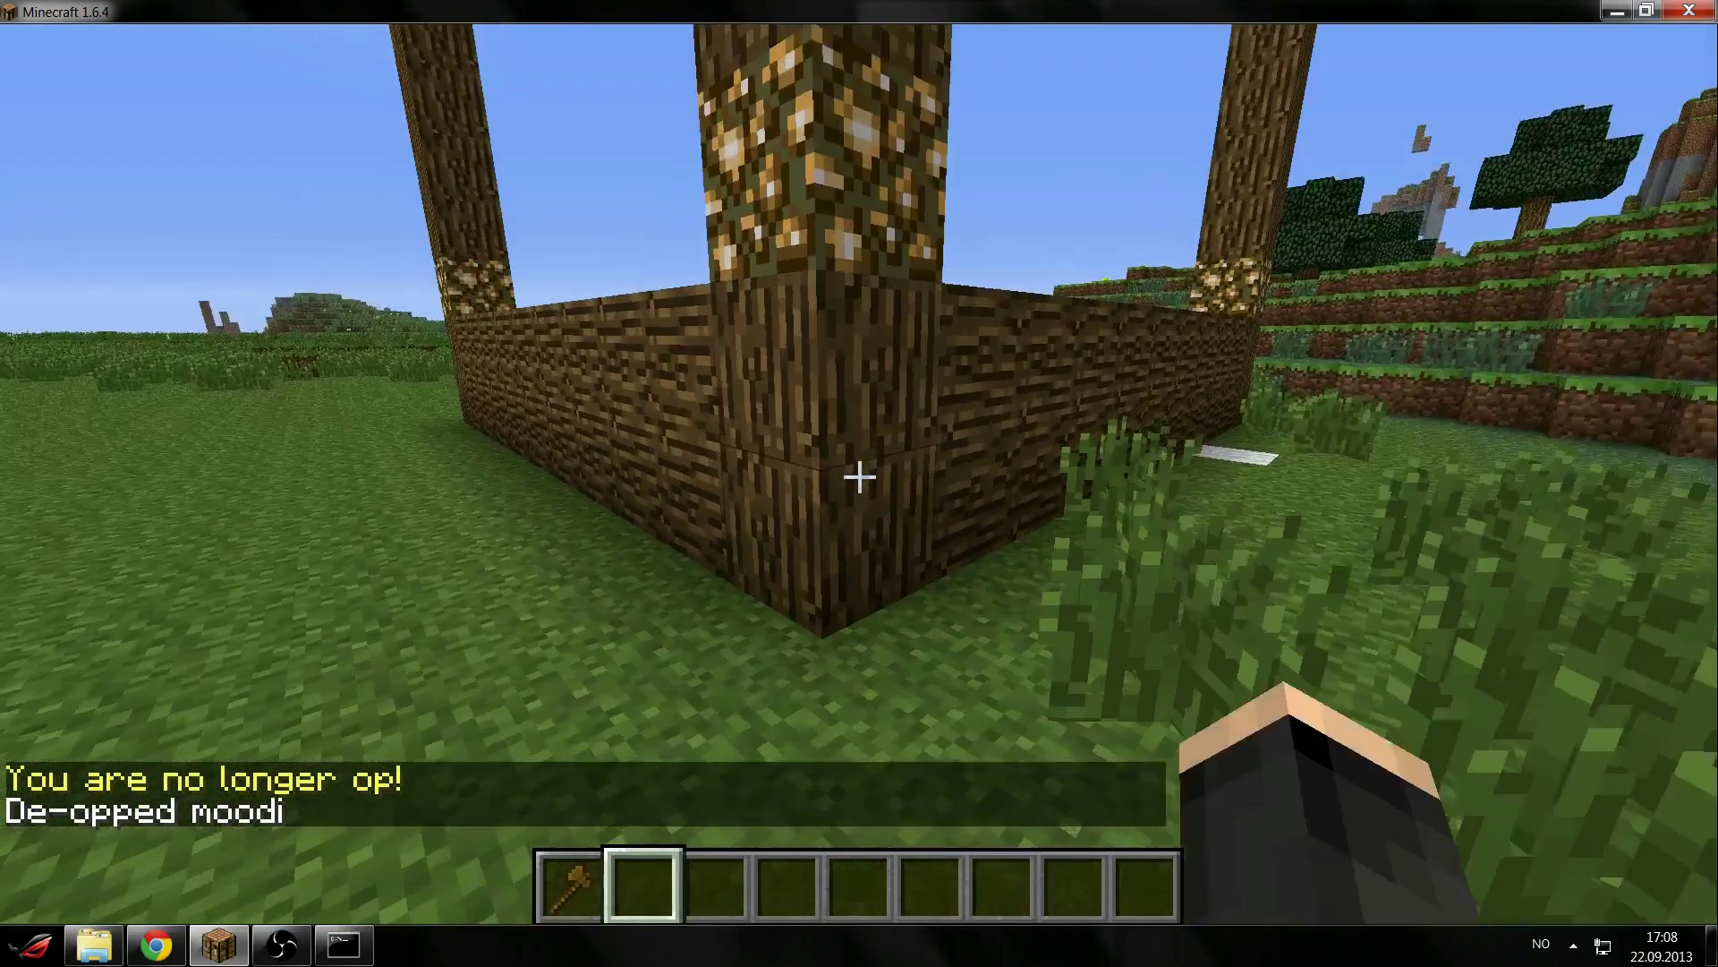
key("w")
left_click(859, 477)
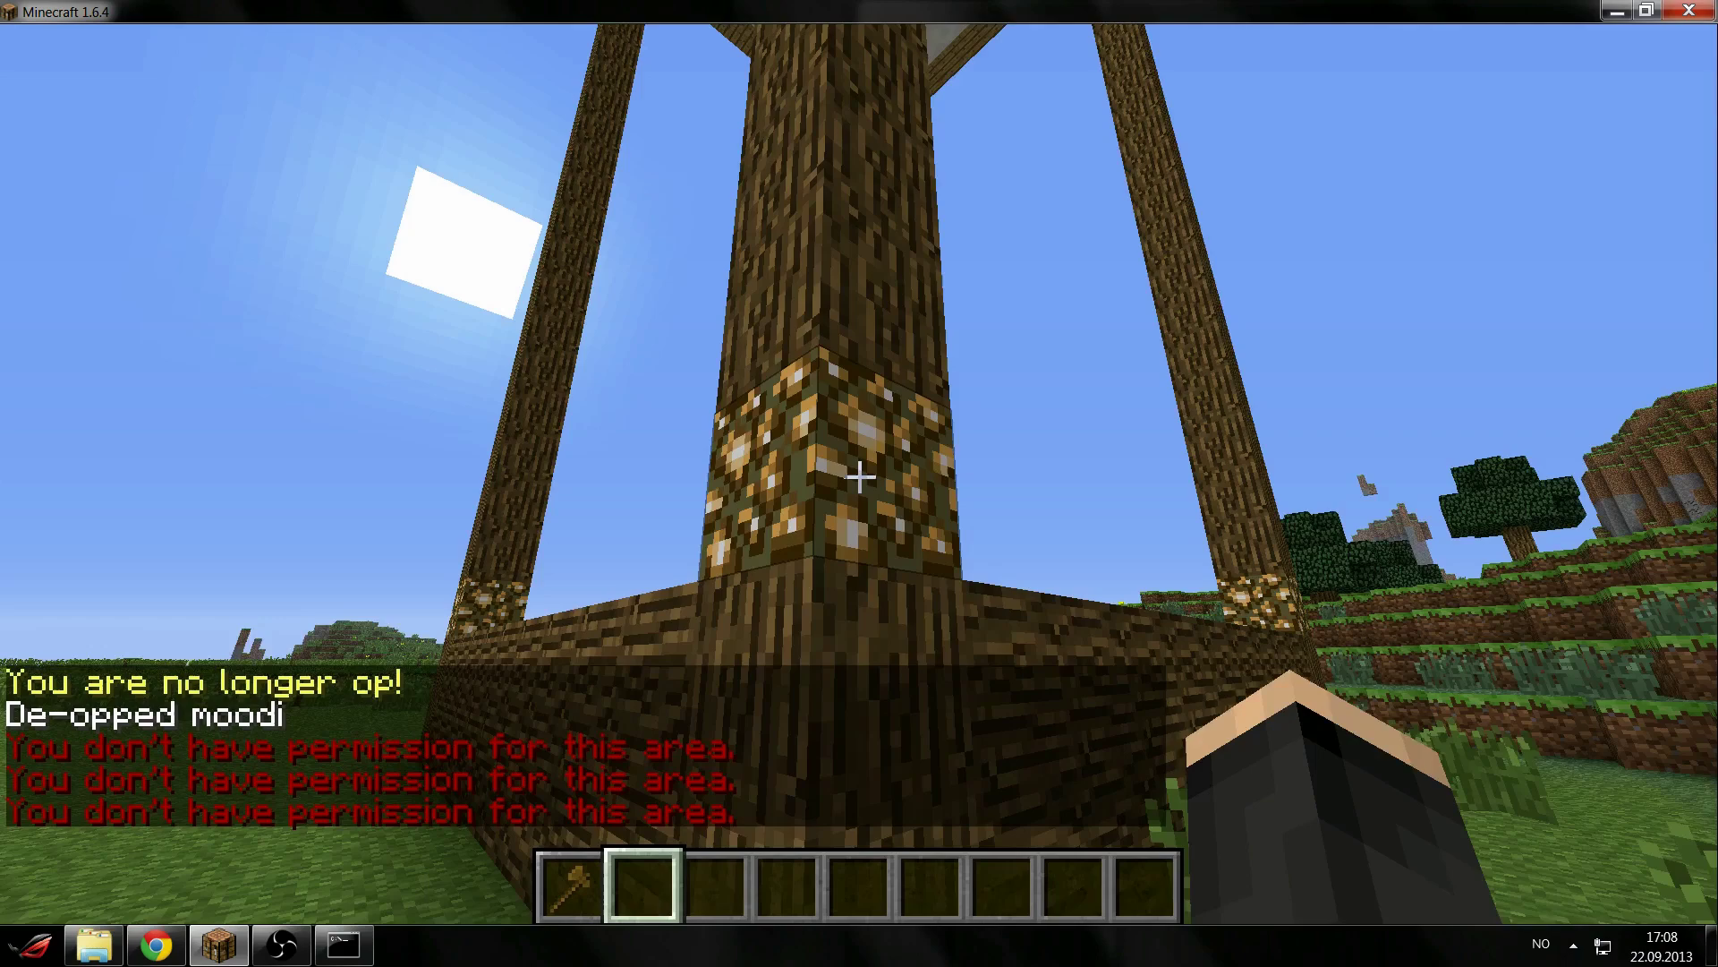
Teleport back to the spawn point with /spawn.
type("/")
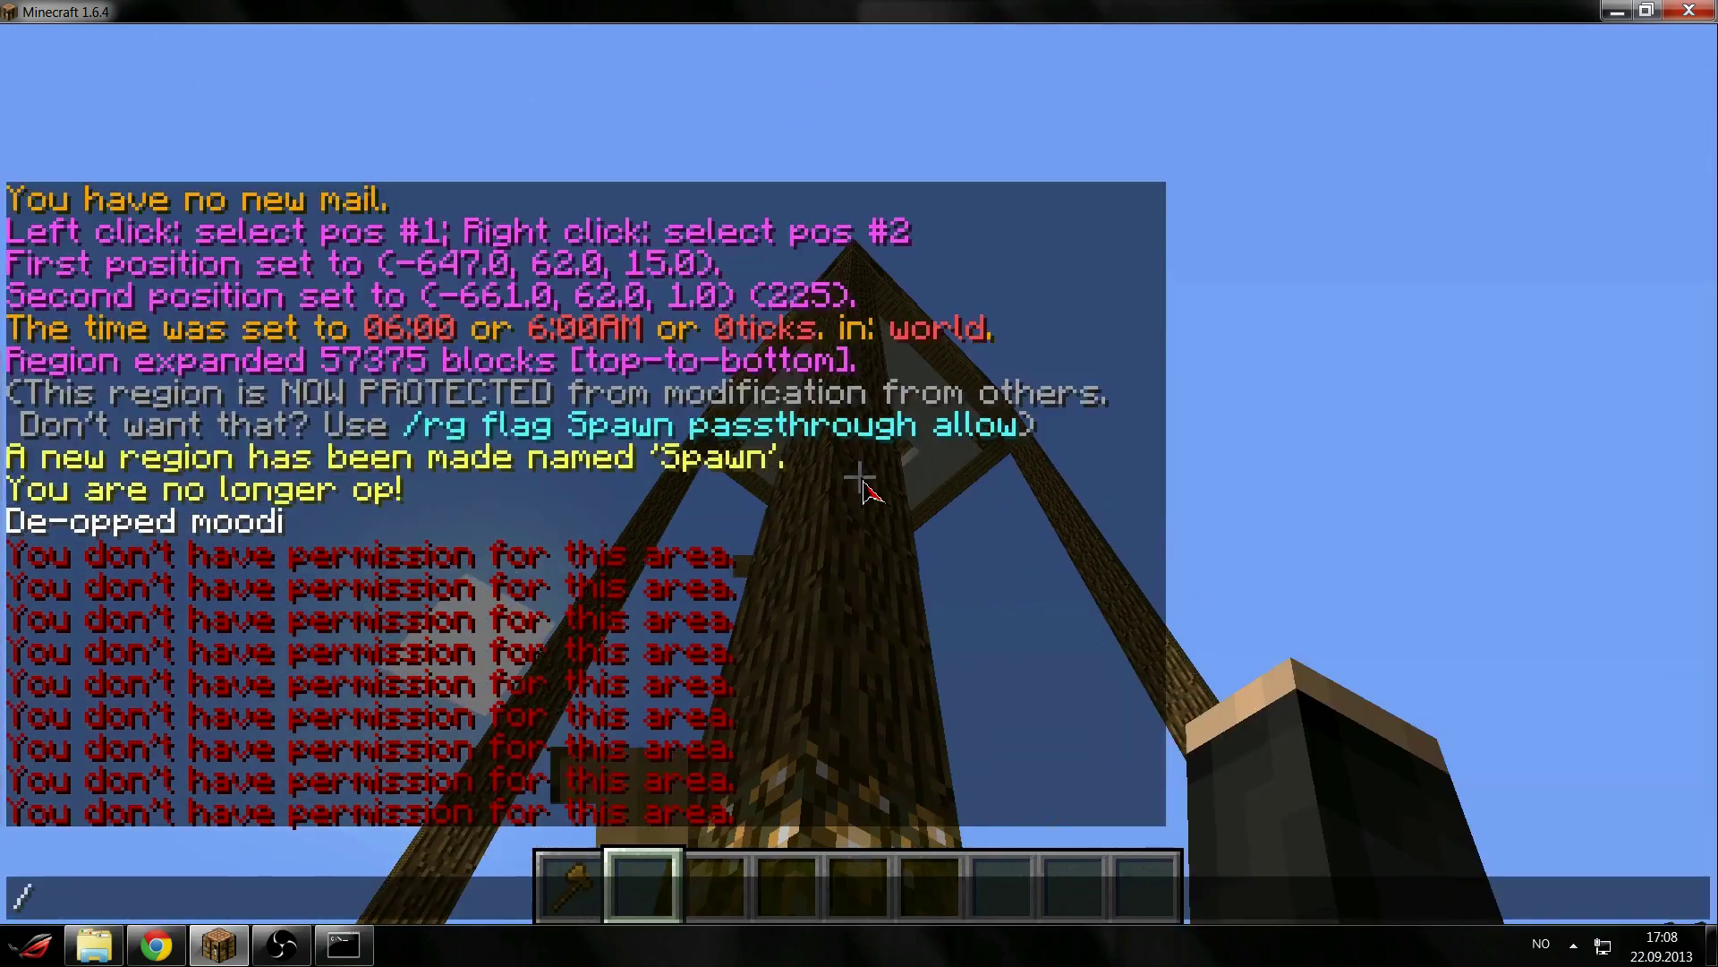
type("psaw")
key("BackSpace")
key("BackSpace")
key("BackSpace")
type("spawn")
key("Return")
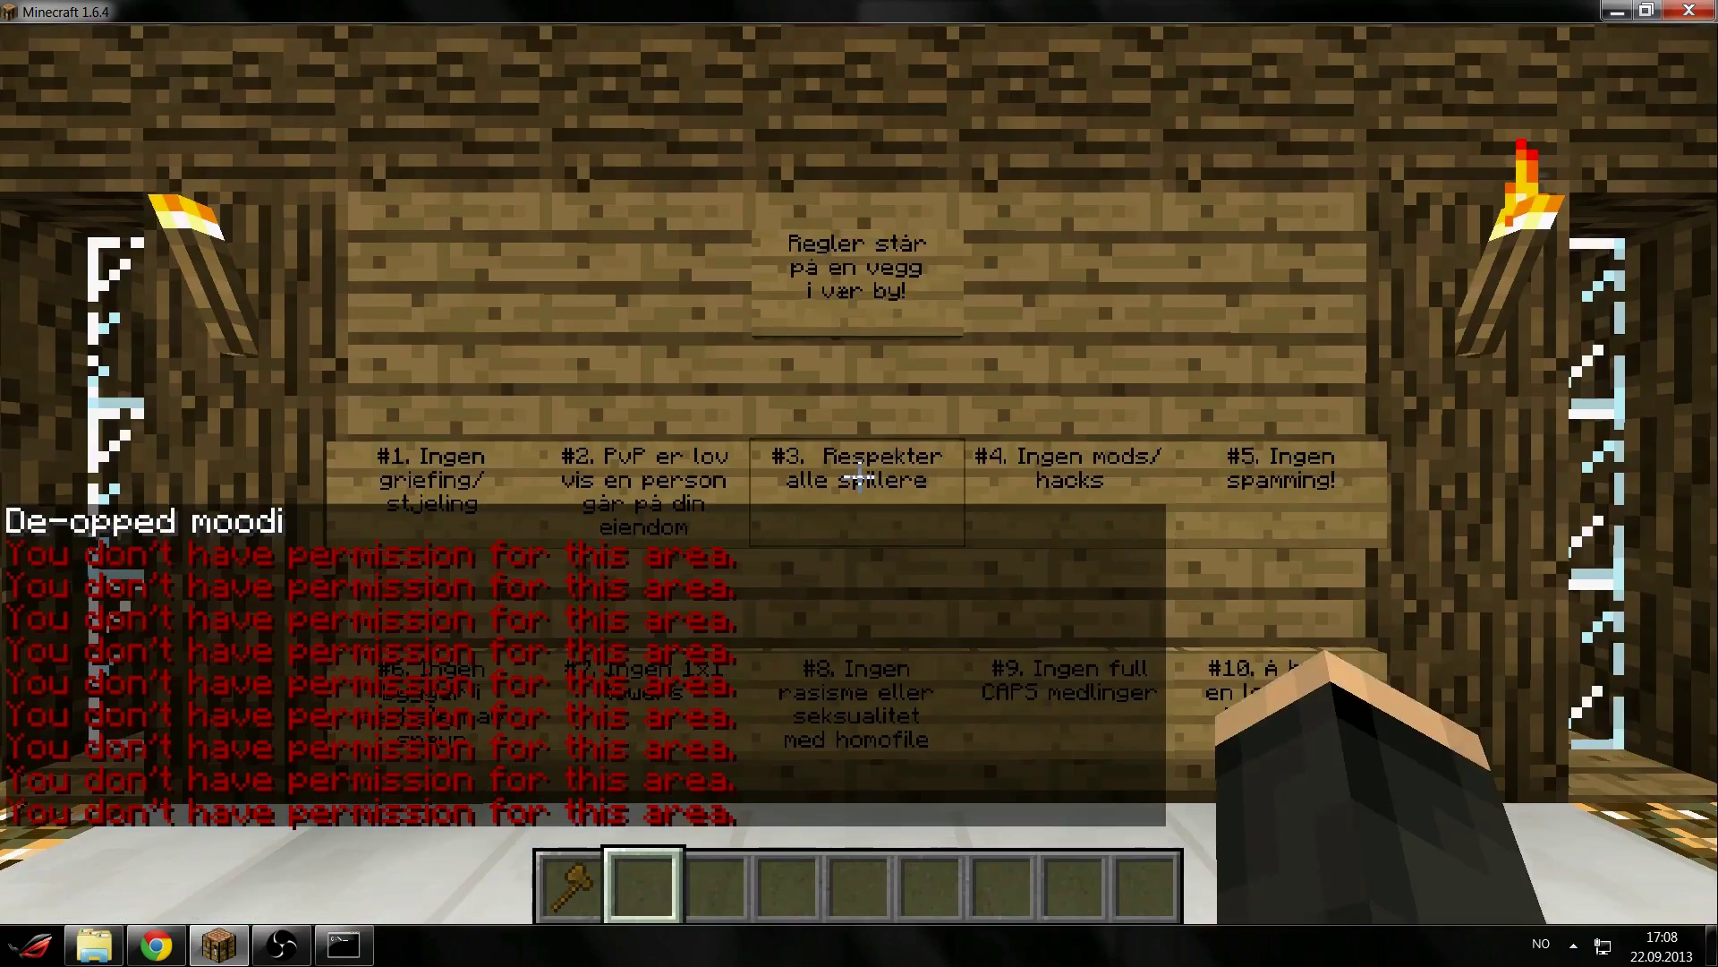
Run /region flag spawn pvp deny to block player combat in Spawn.
type("/")
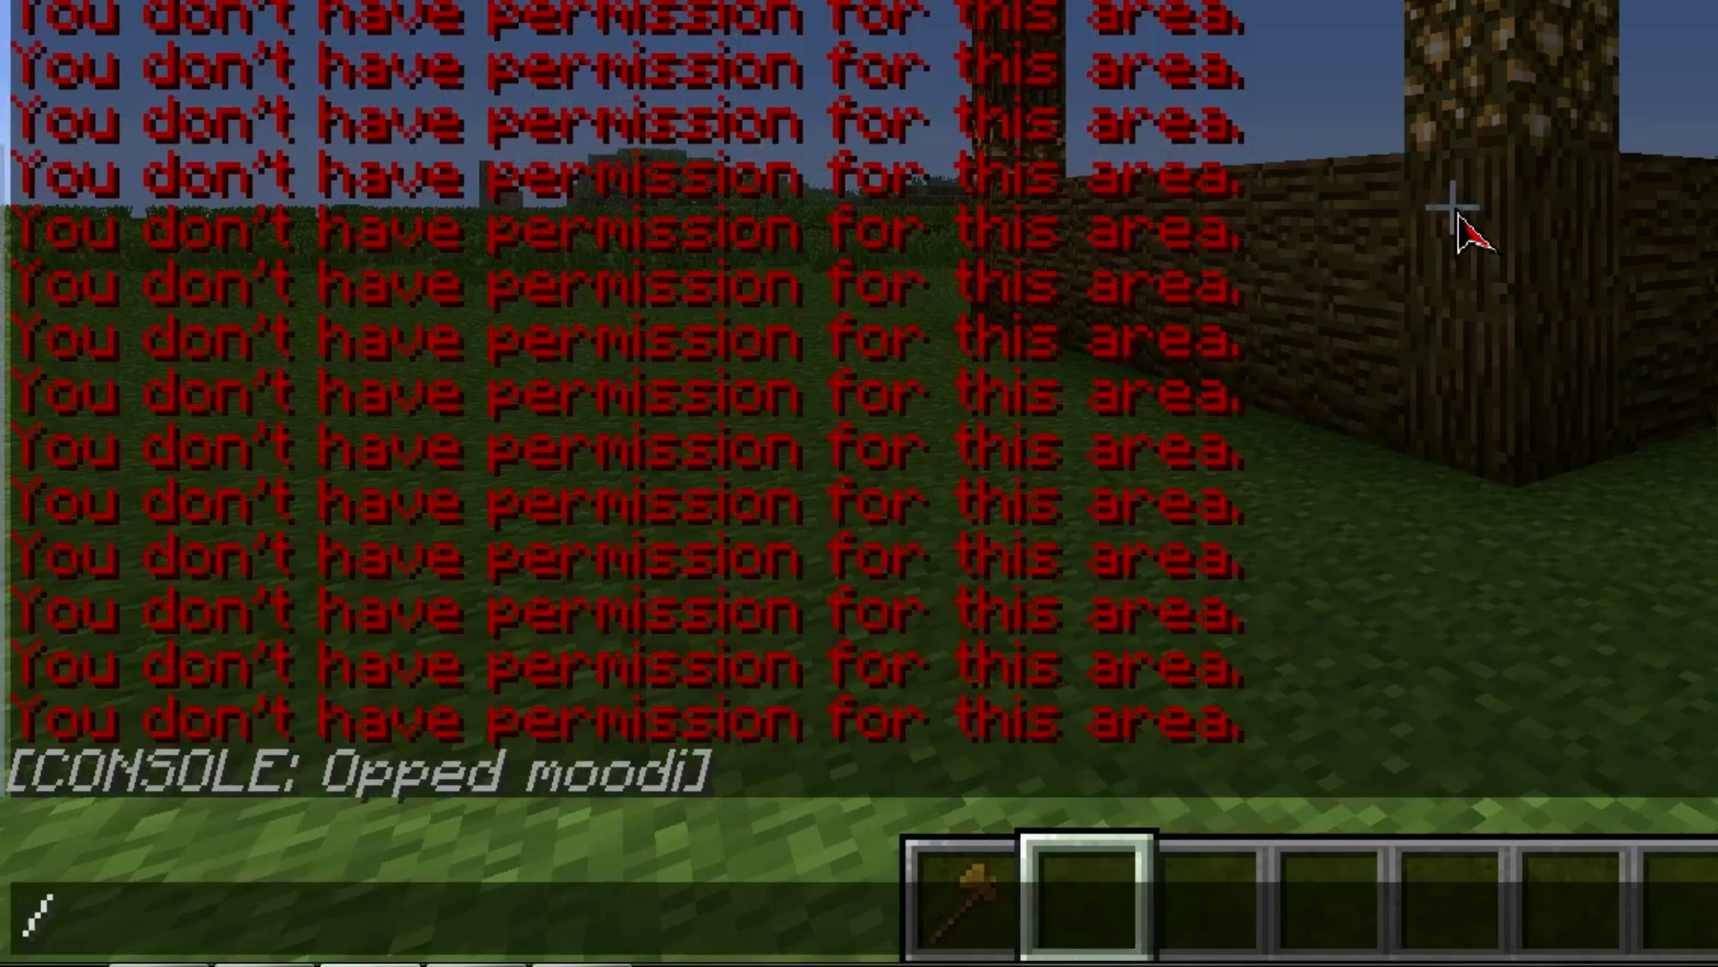
type("region flag")
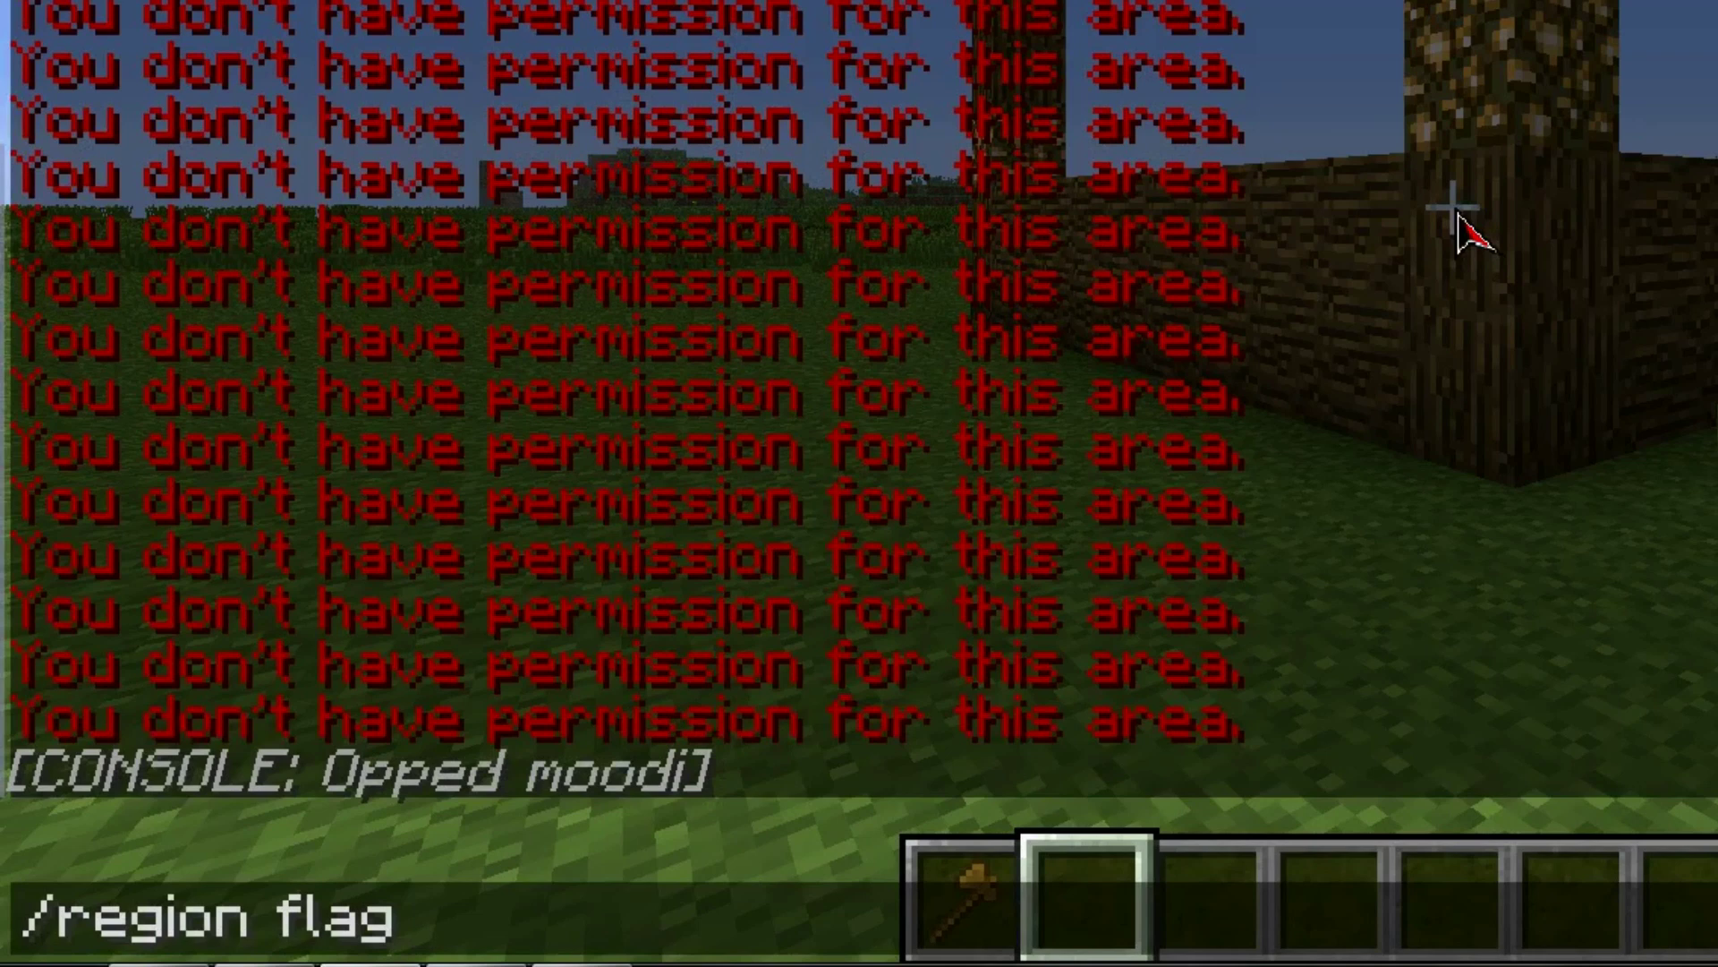
type(" spawn")
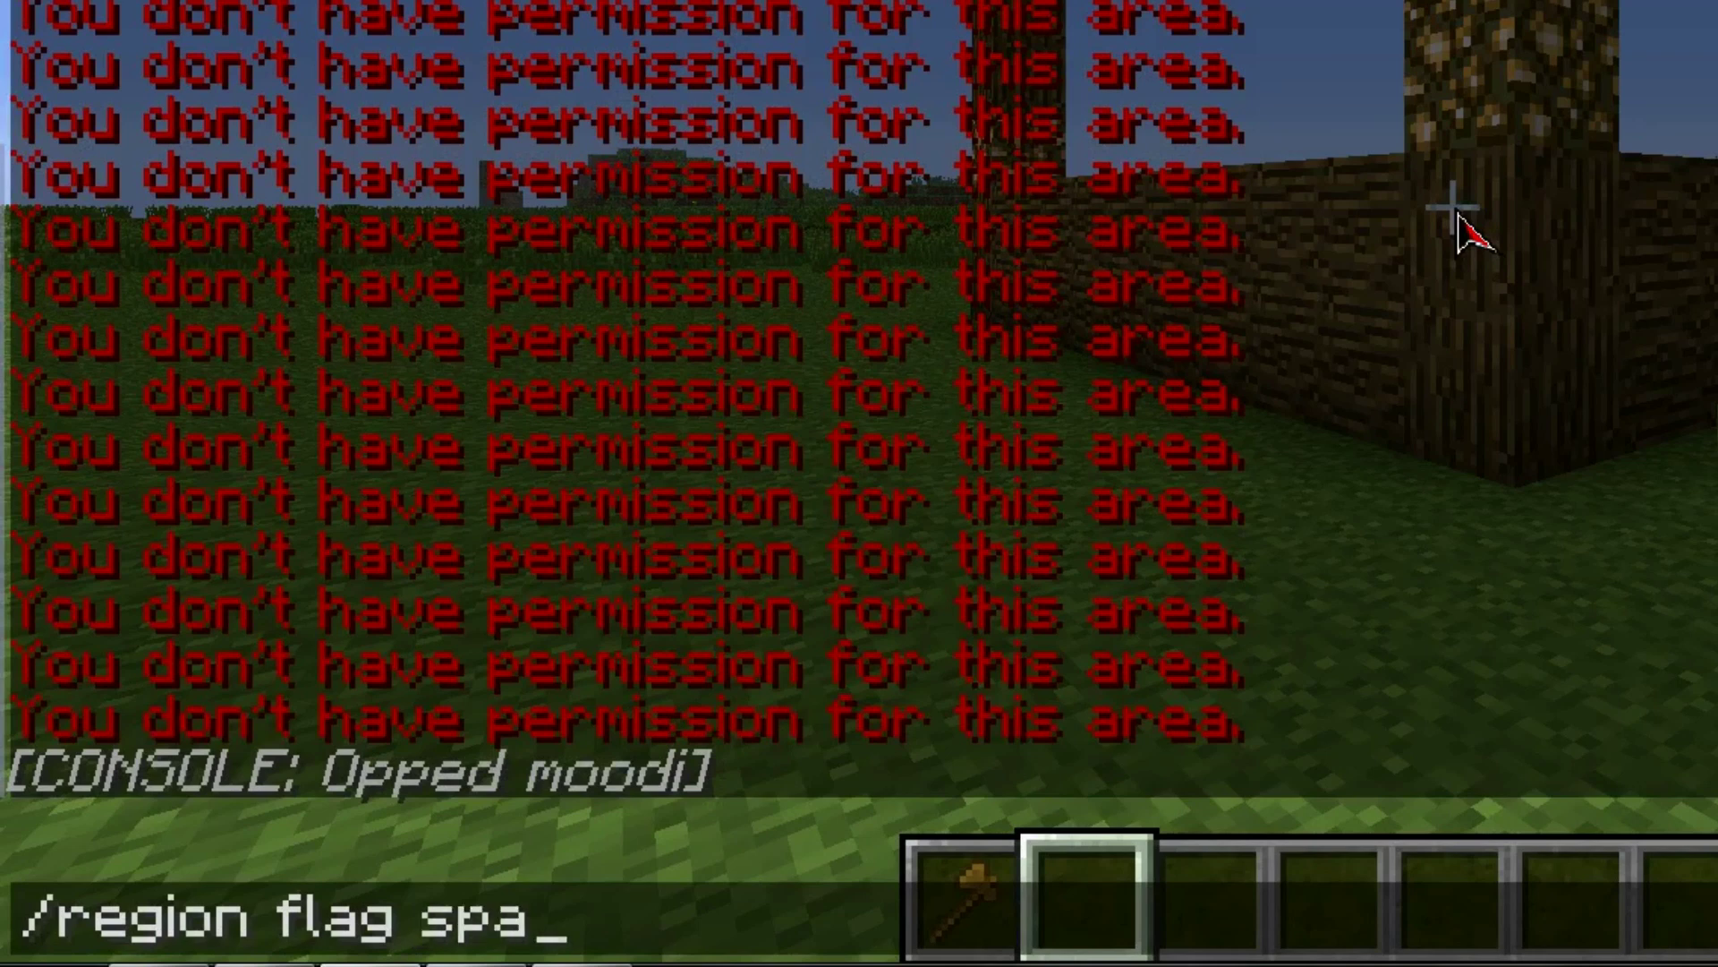
key("BackSpace")
key("BackSpace")
key("BackSpace")
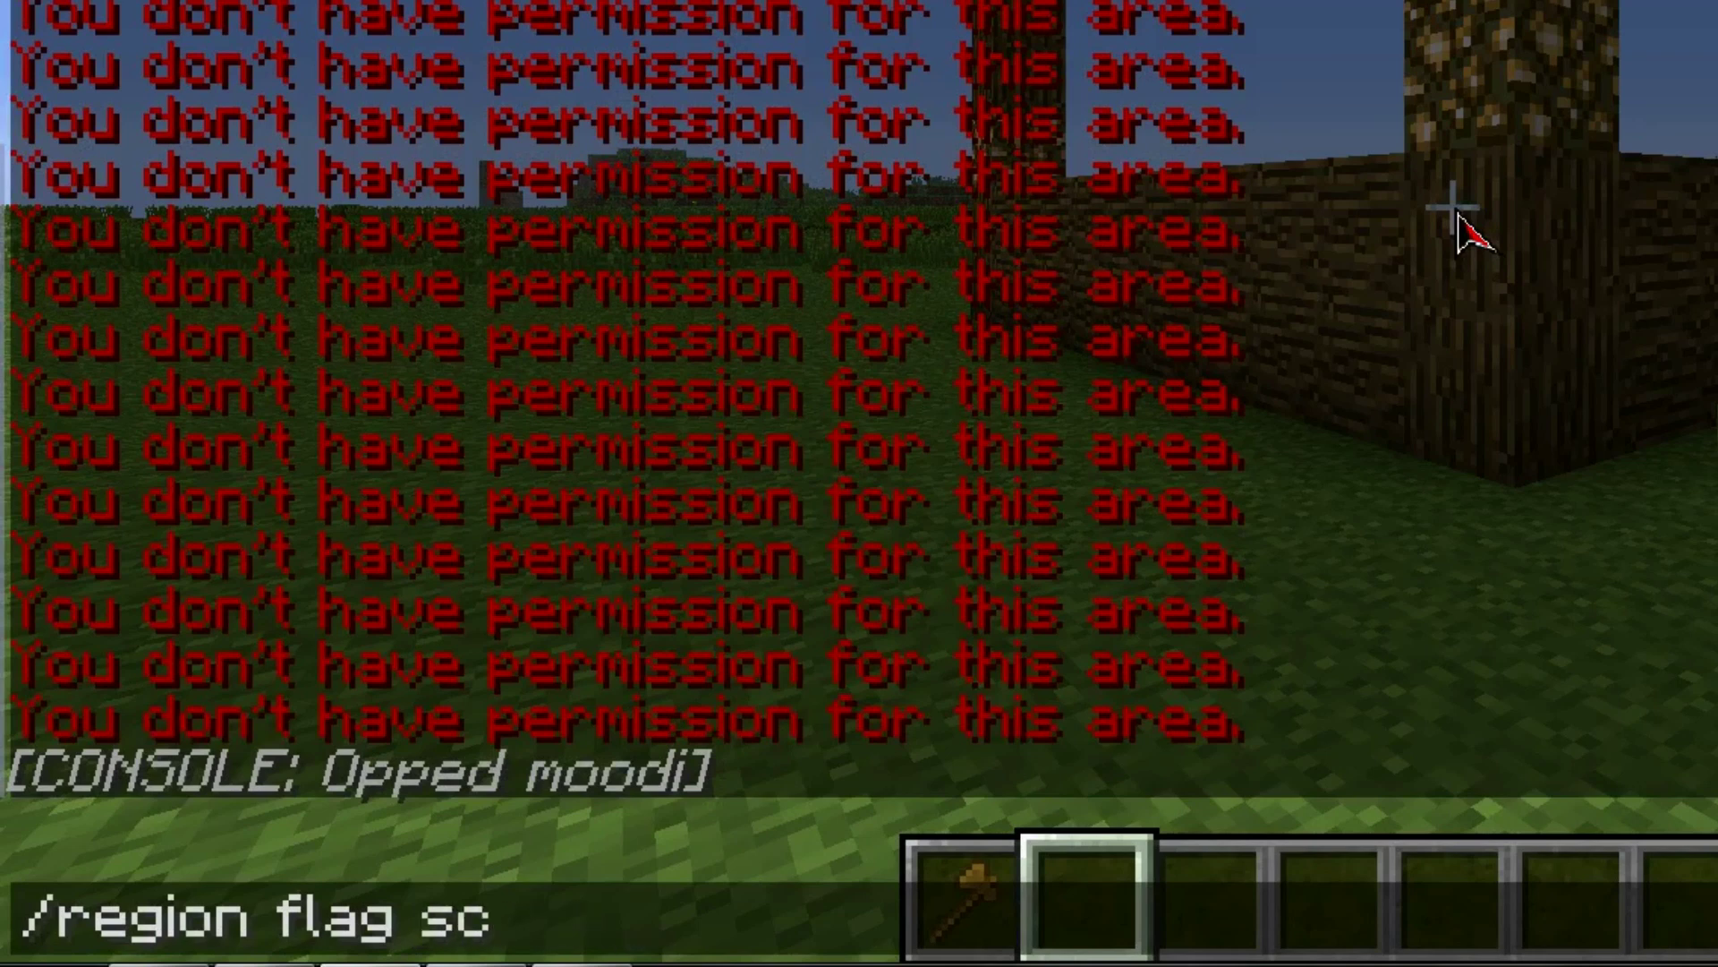
type("spawn")
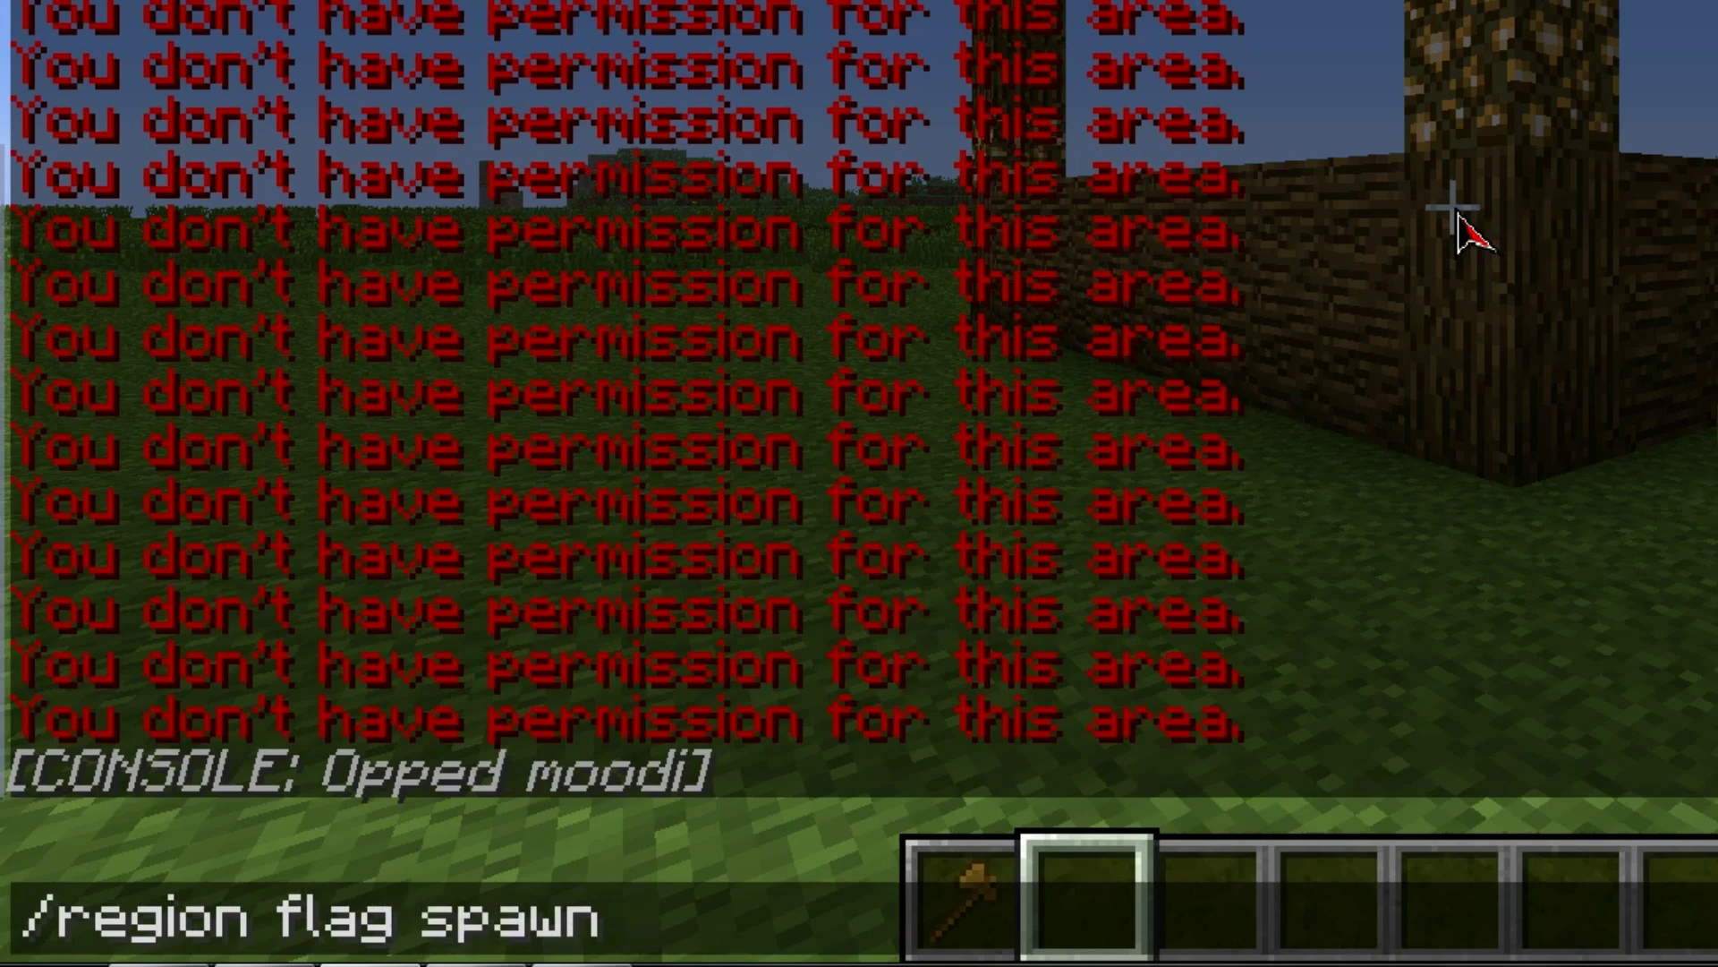
type("pvp ")
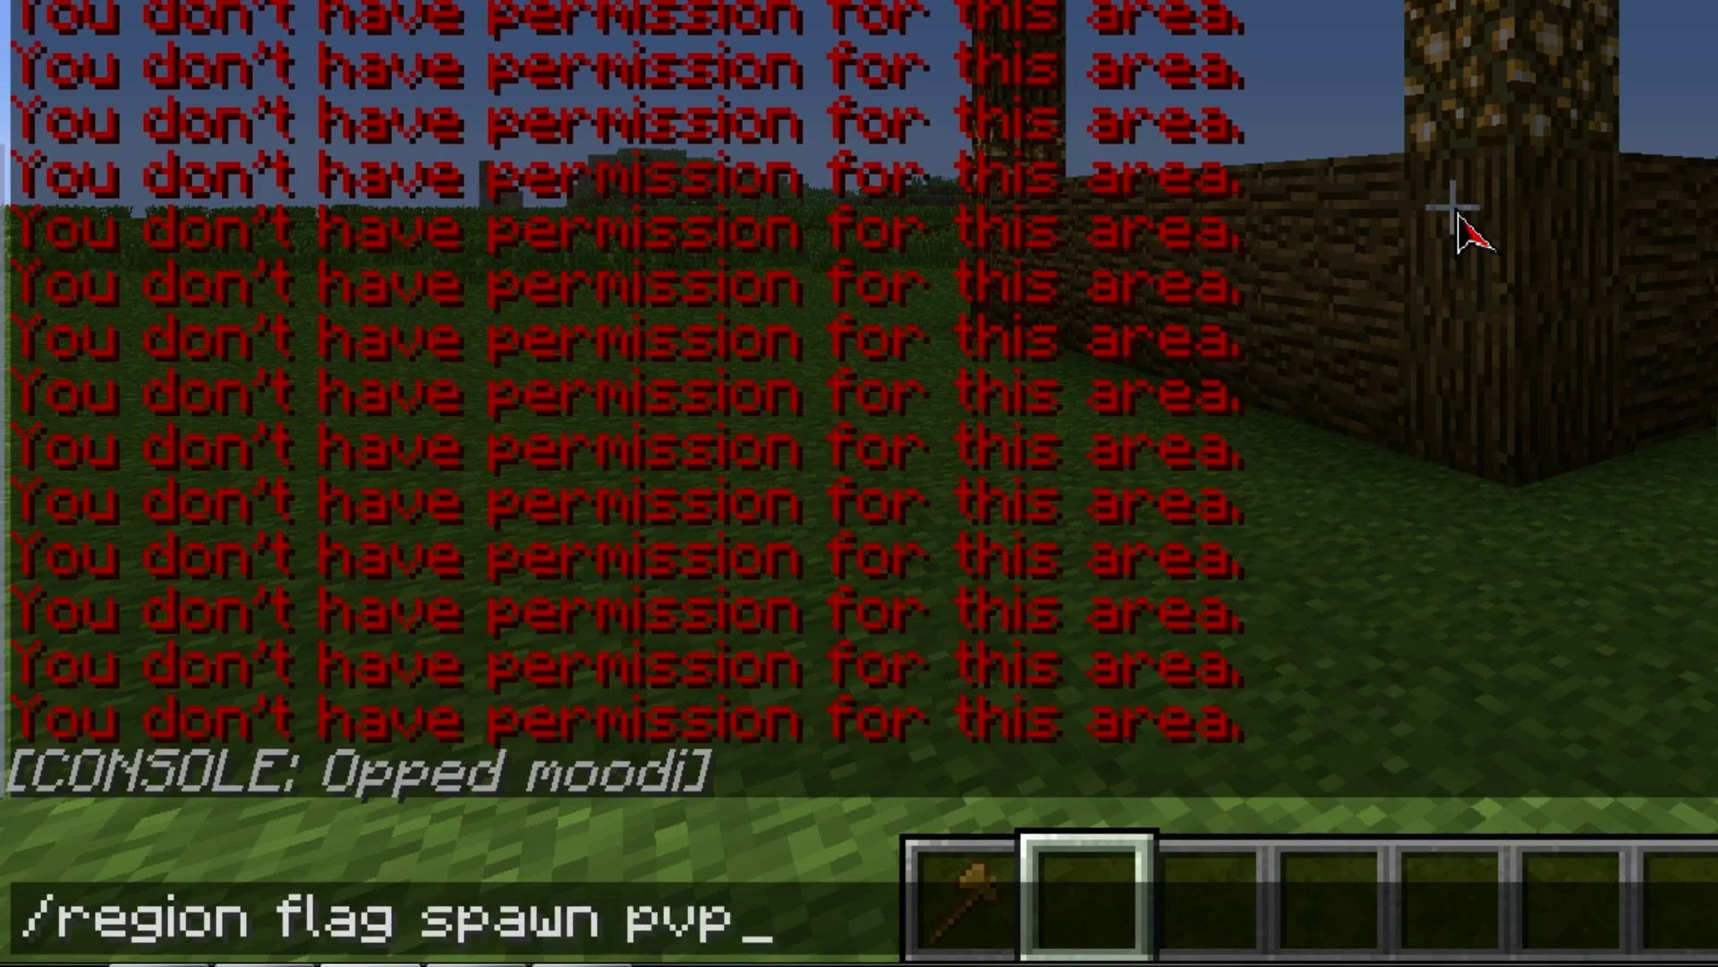
type("deny")
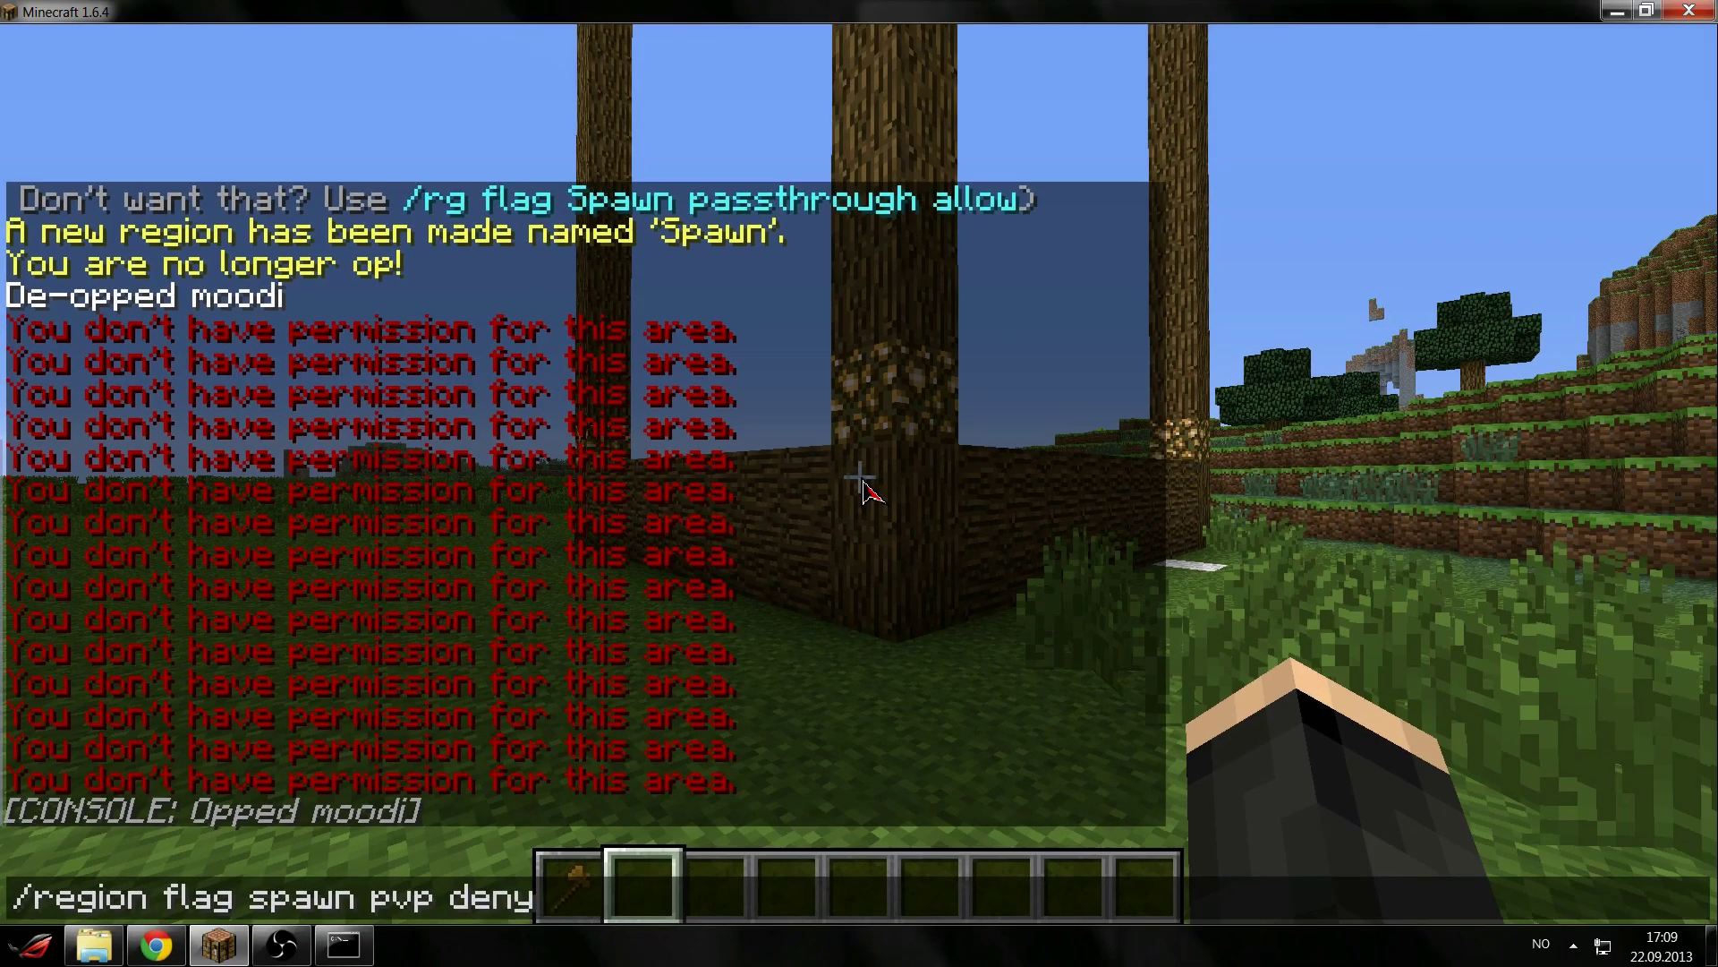
key("Return")
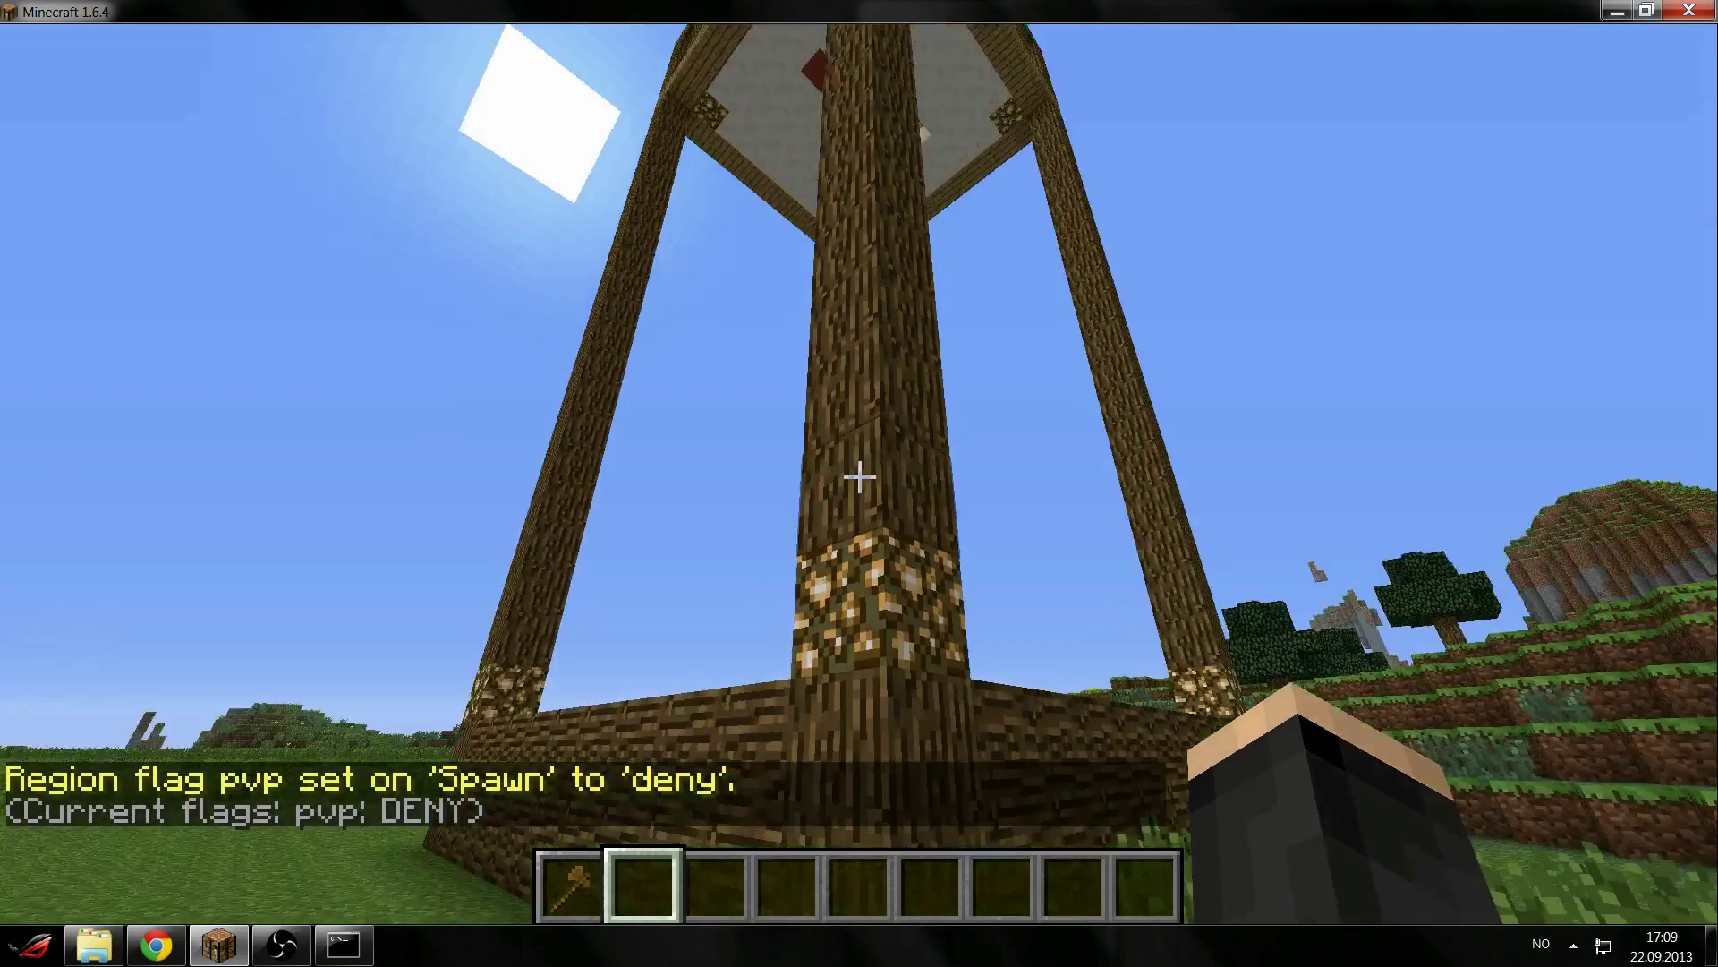
Step back from the wooden tower to view the protected area.
key("w")
key("s")
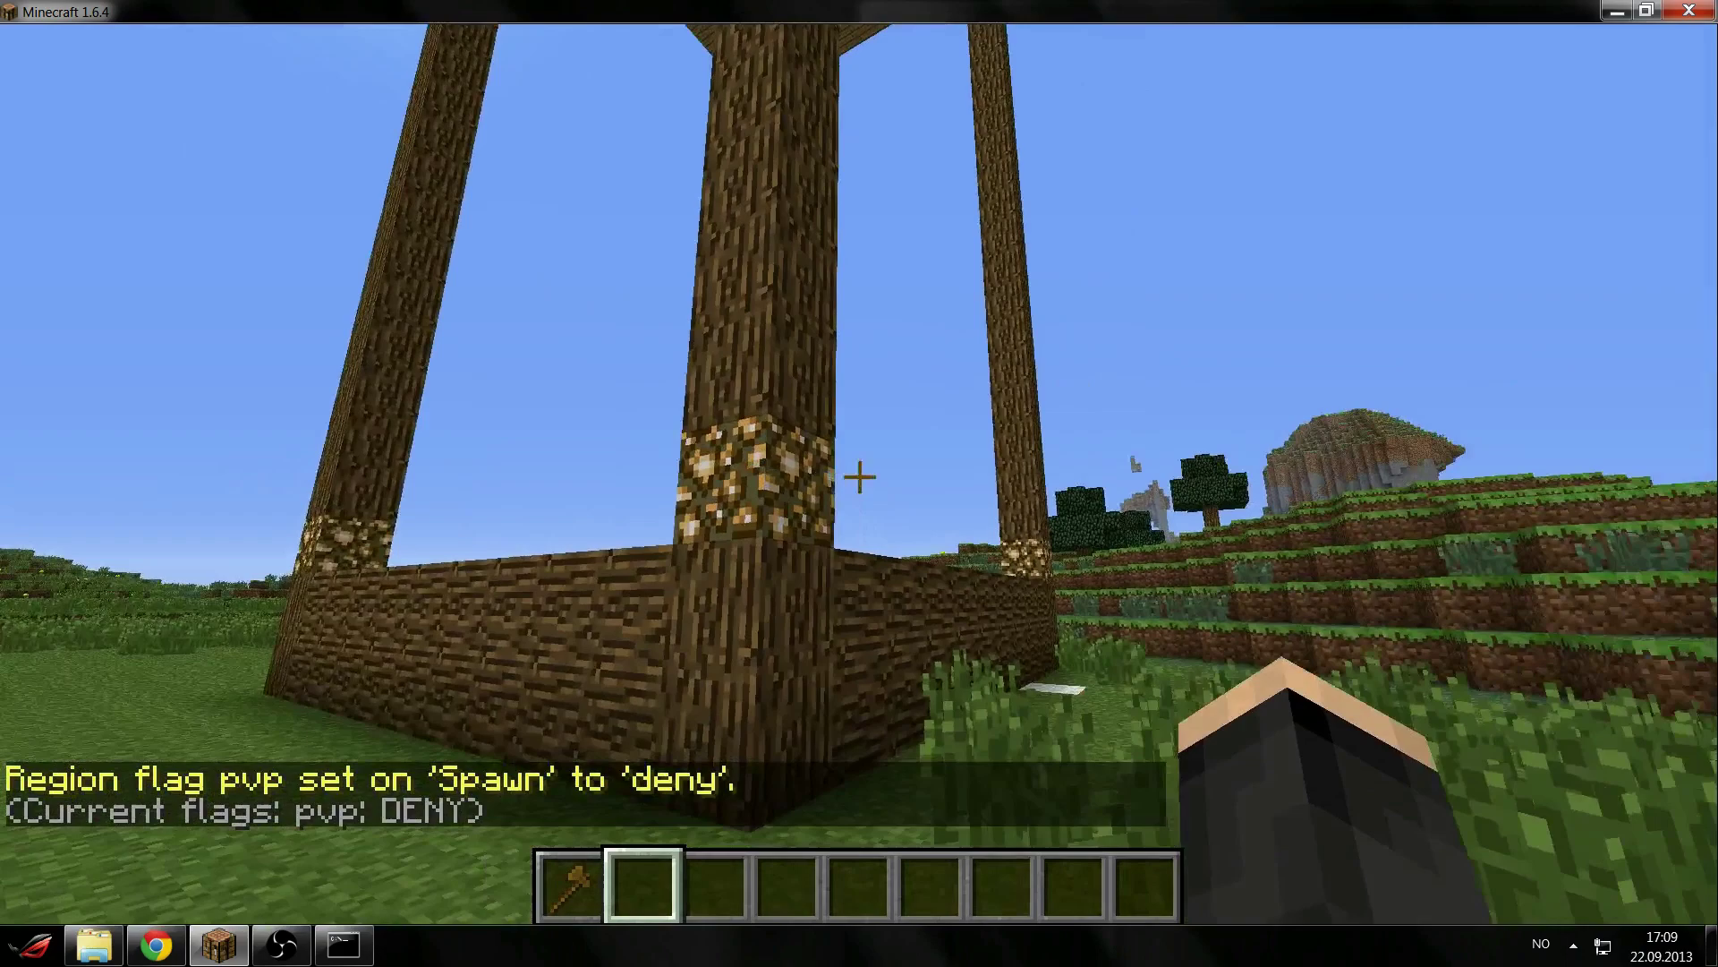
key("s")
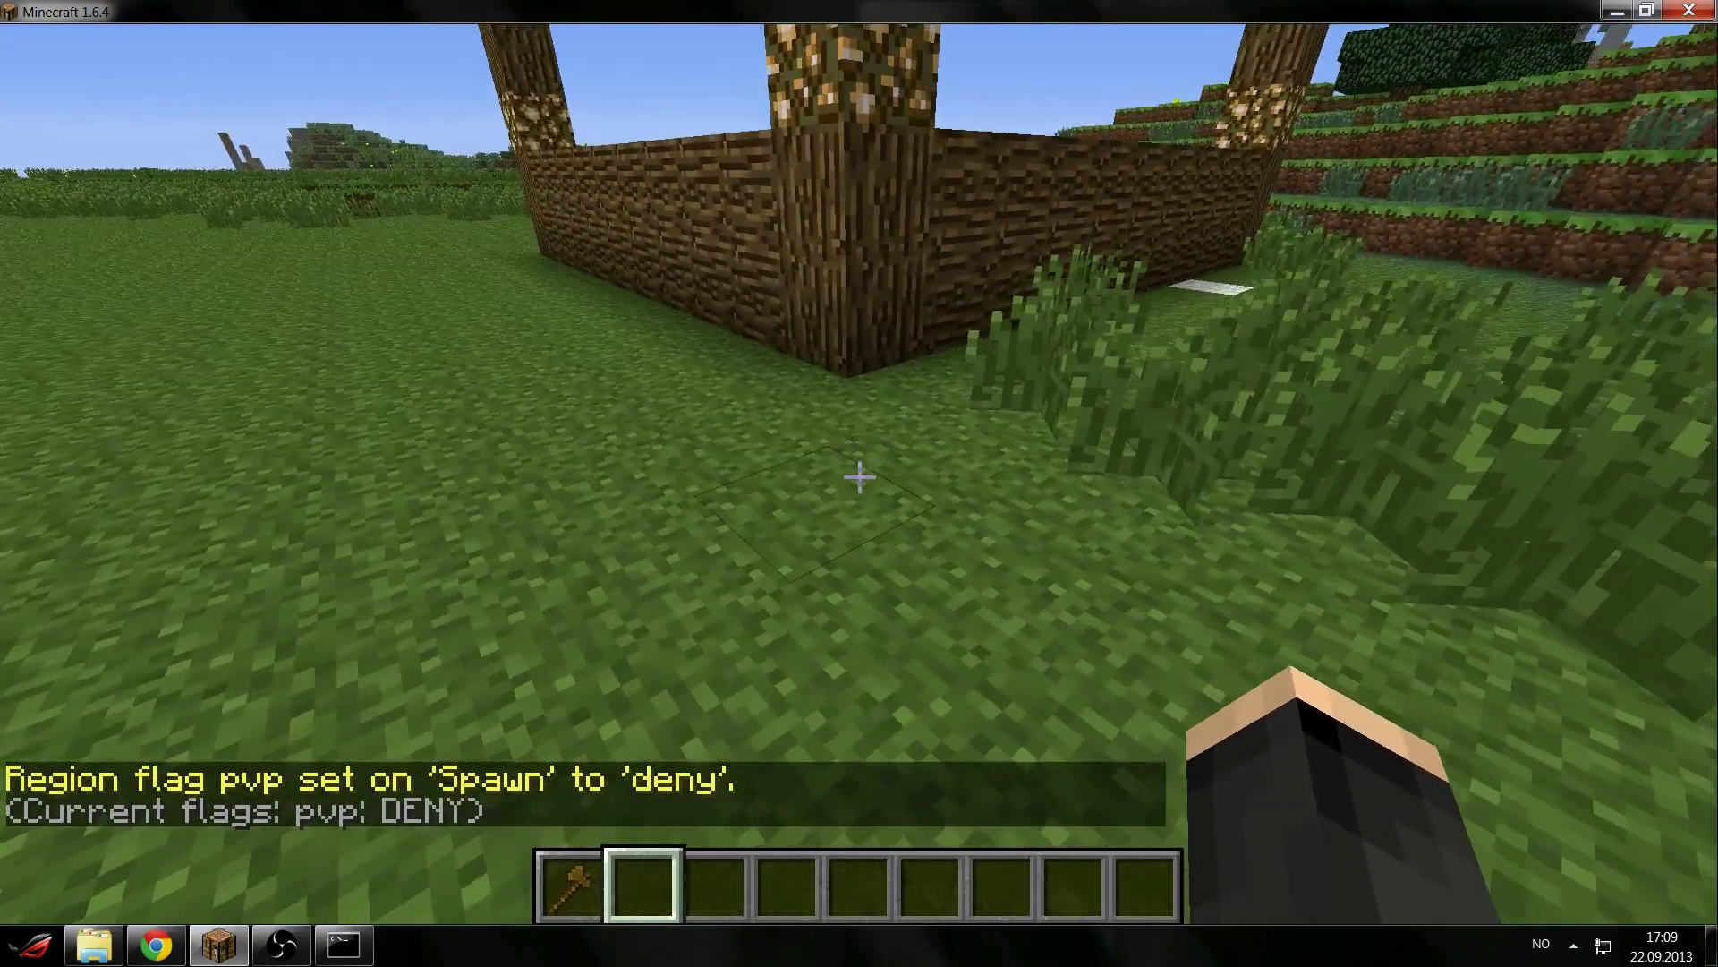
key("s")
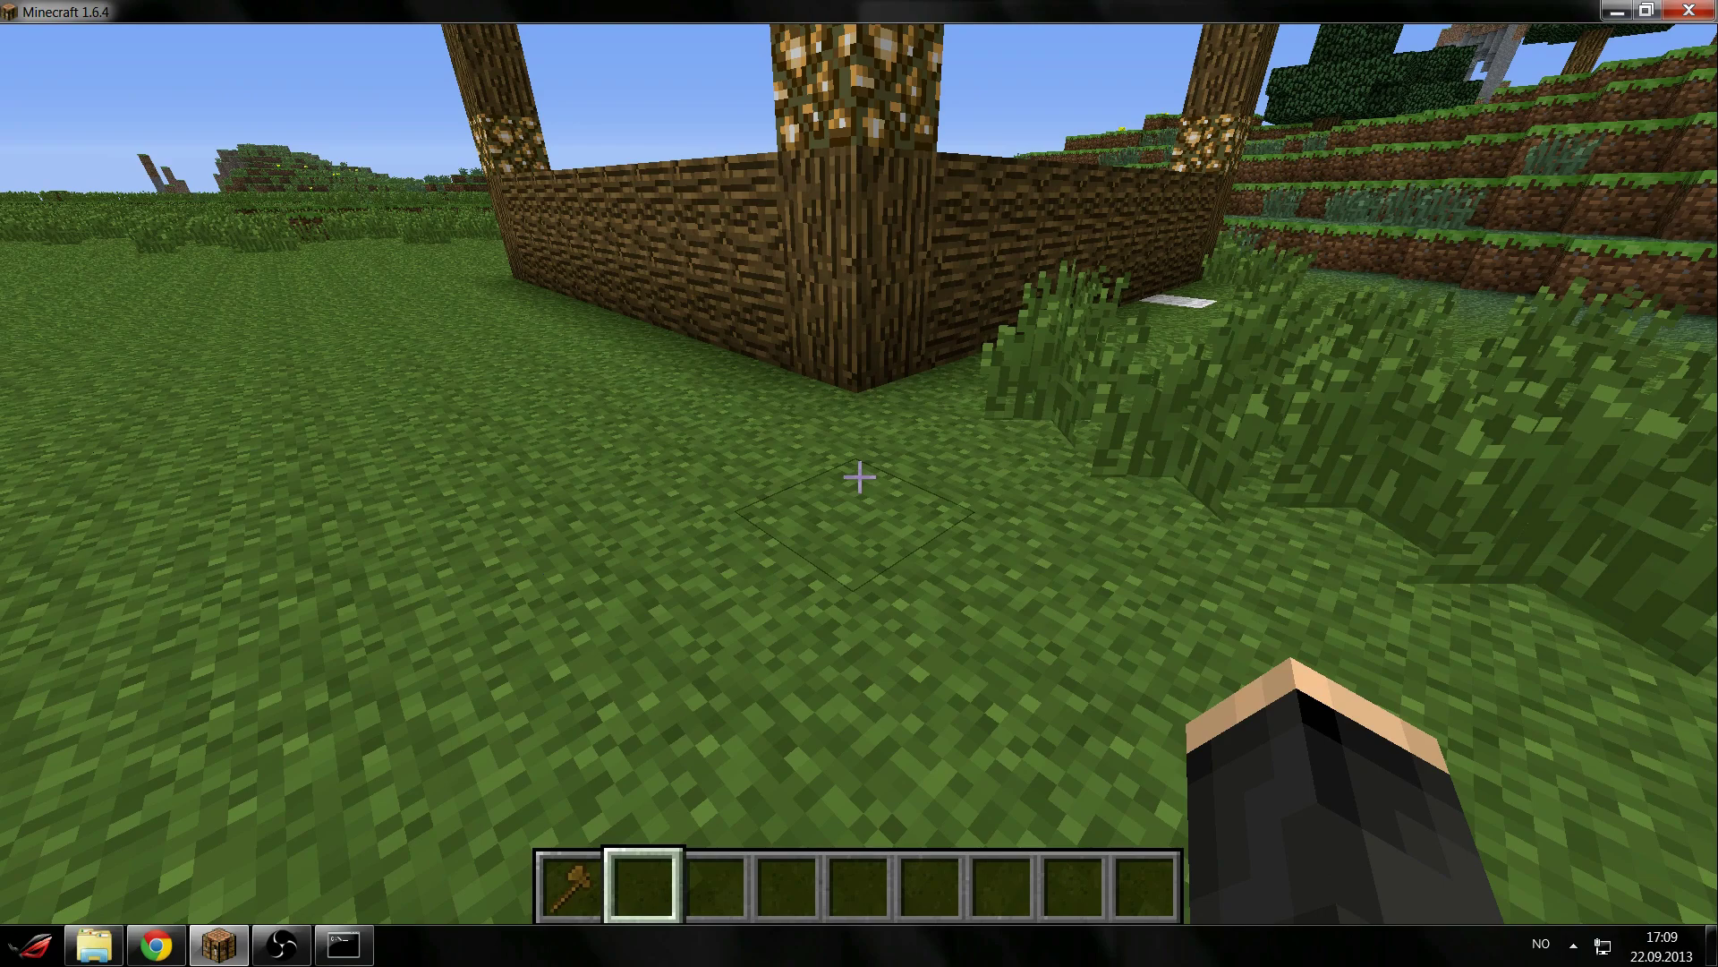
Run /region flag spawn mob-spawning deny to stop mobs spawning in Spawn.
type("t")
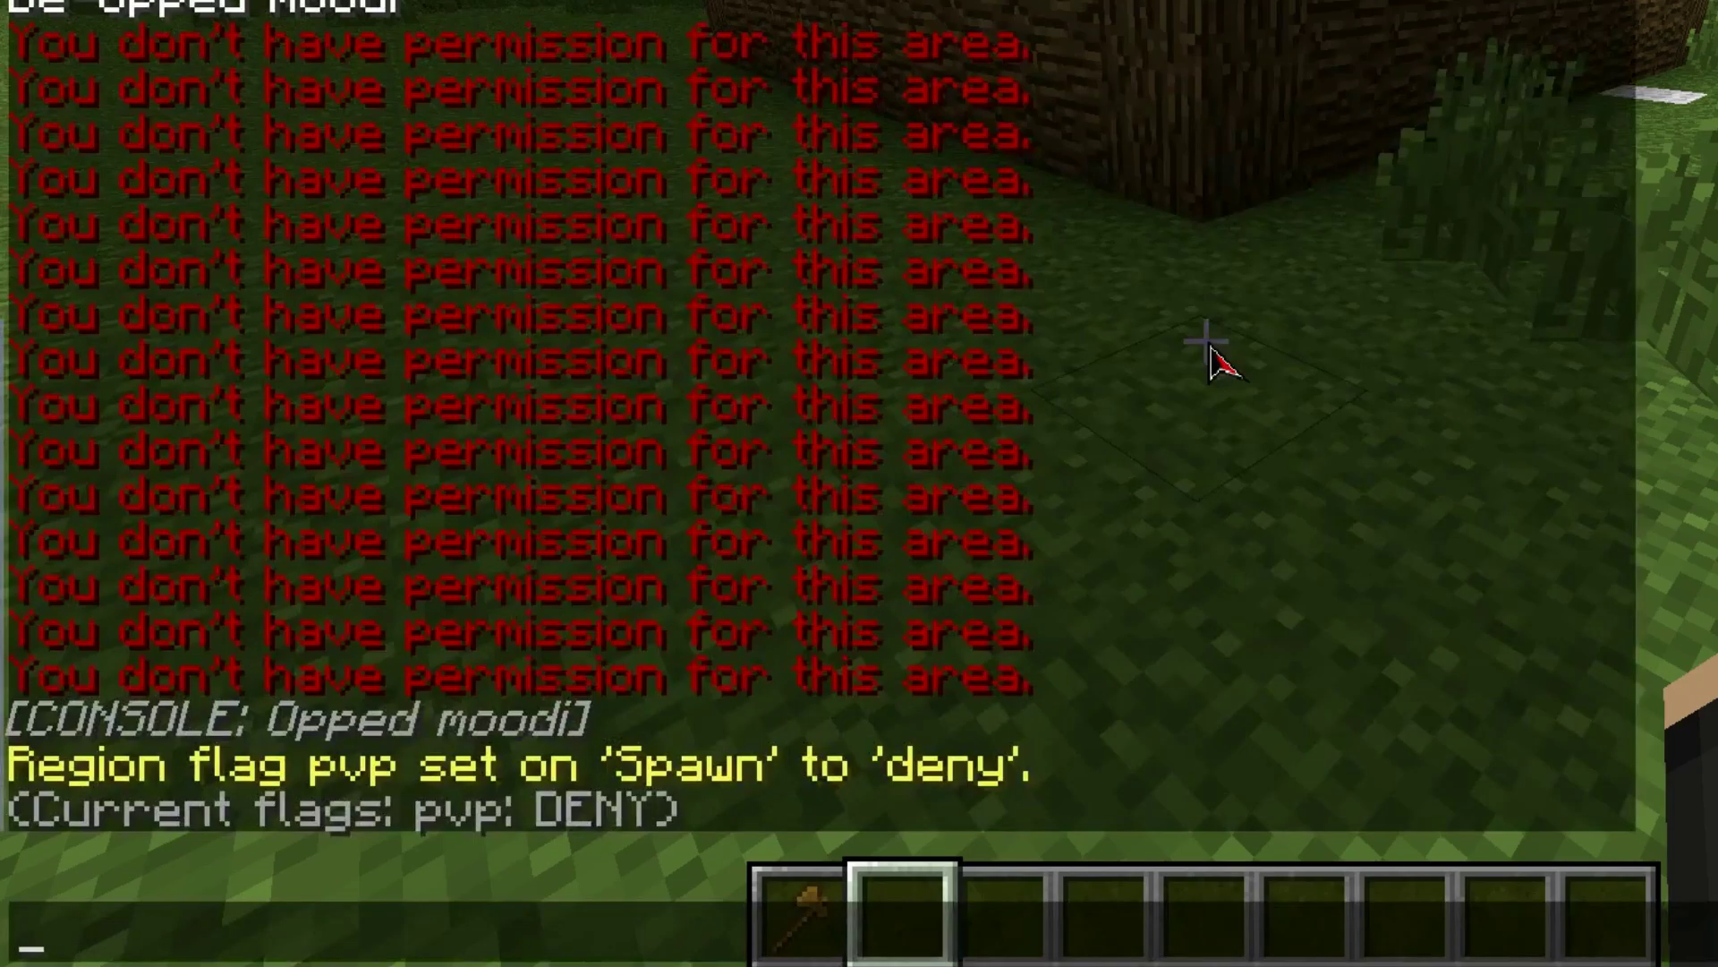
type("/region fla")
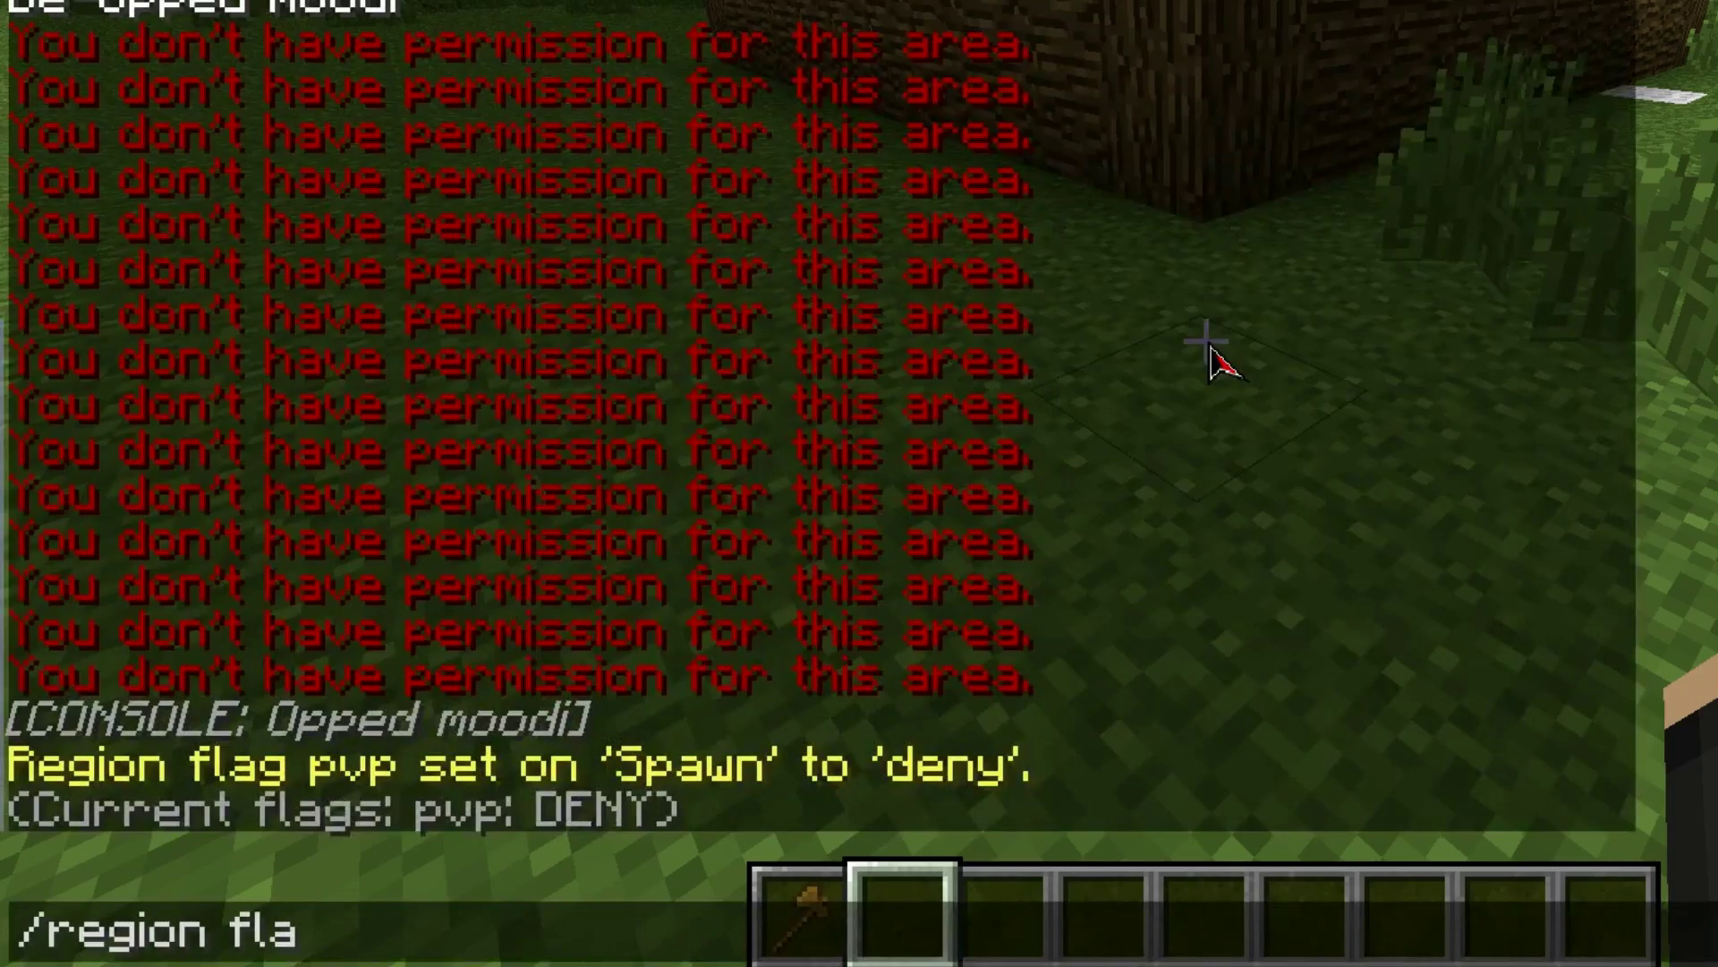
type("g spaw")
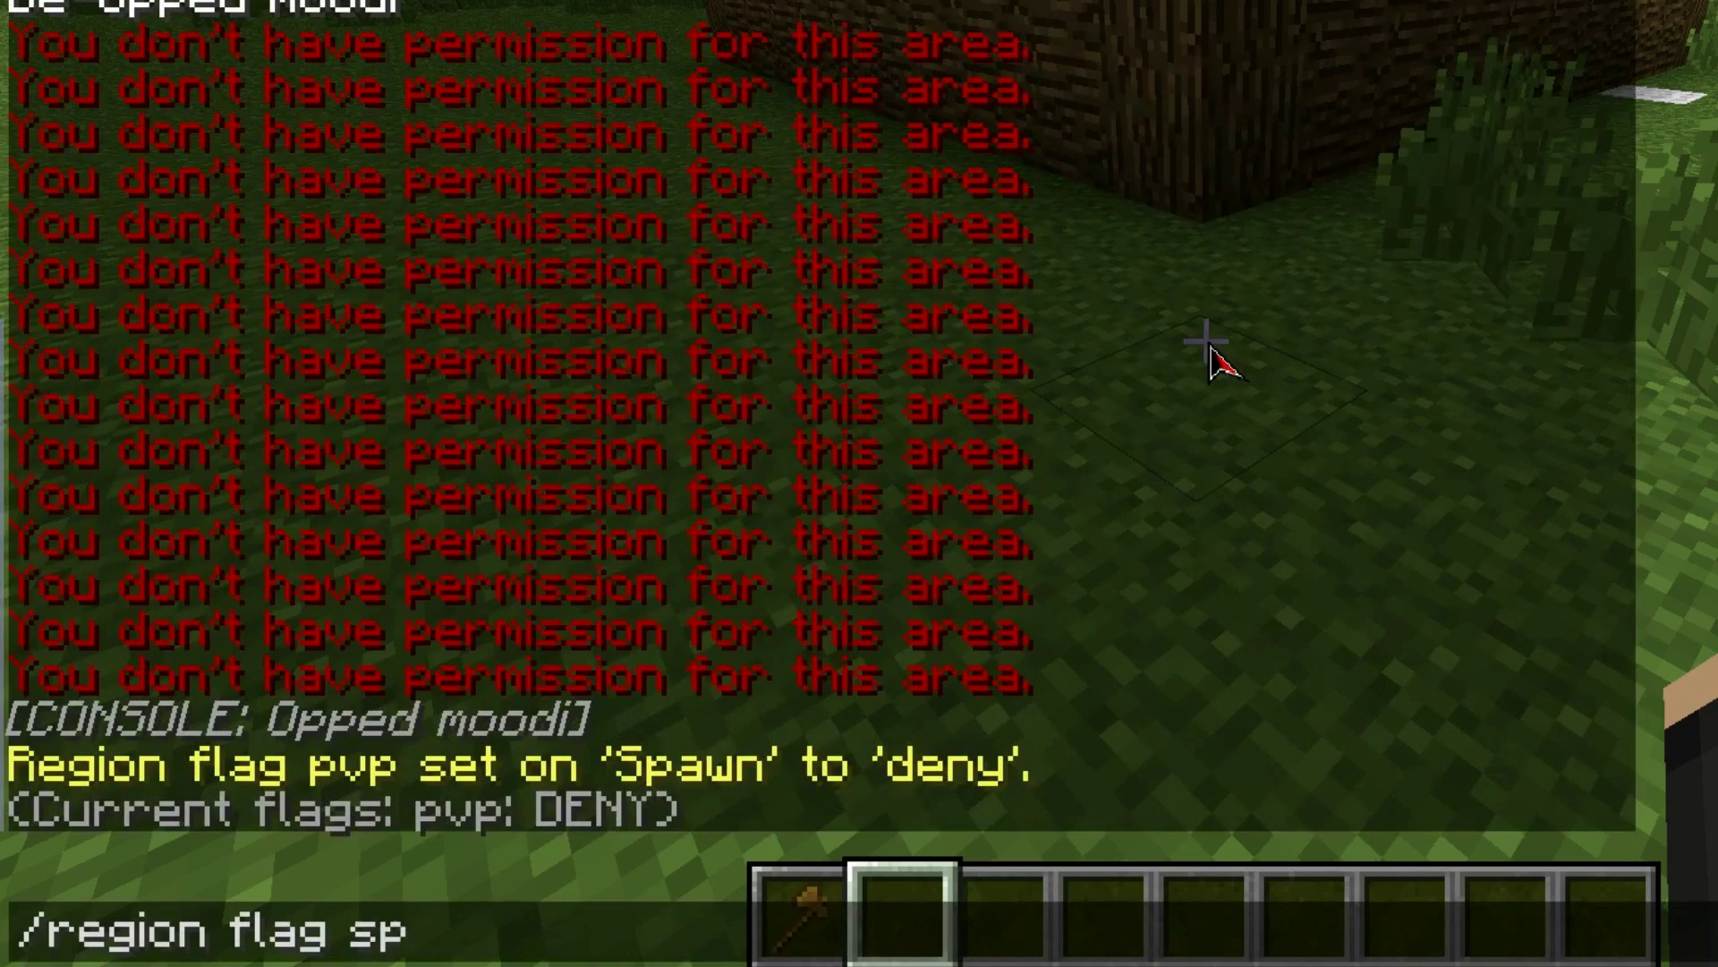
type("bn")
key("BackSpace")
key("BackSpace")
type("n ")
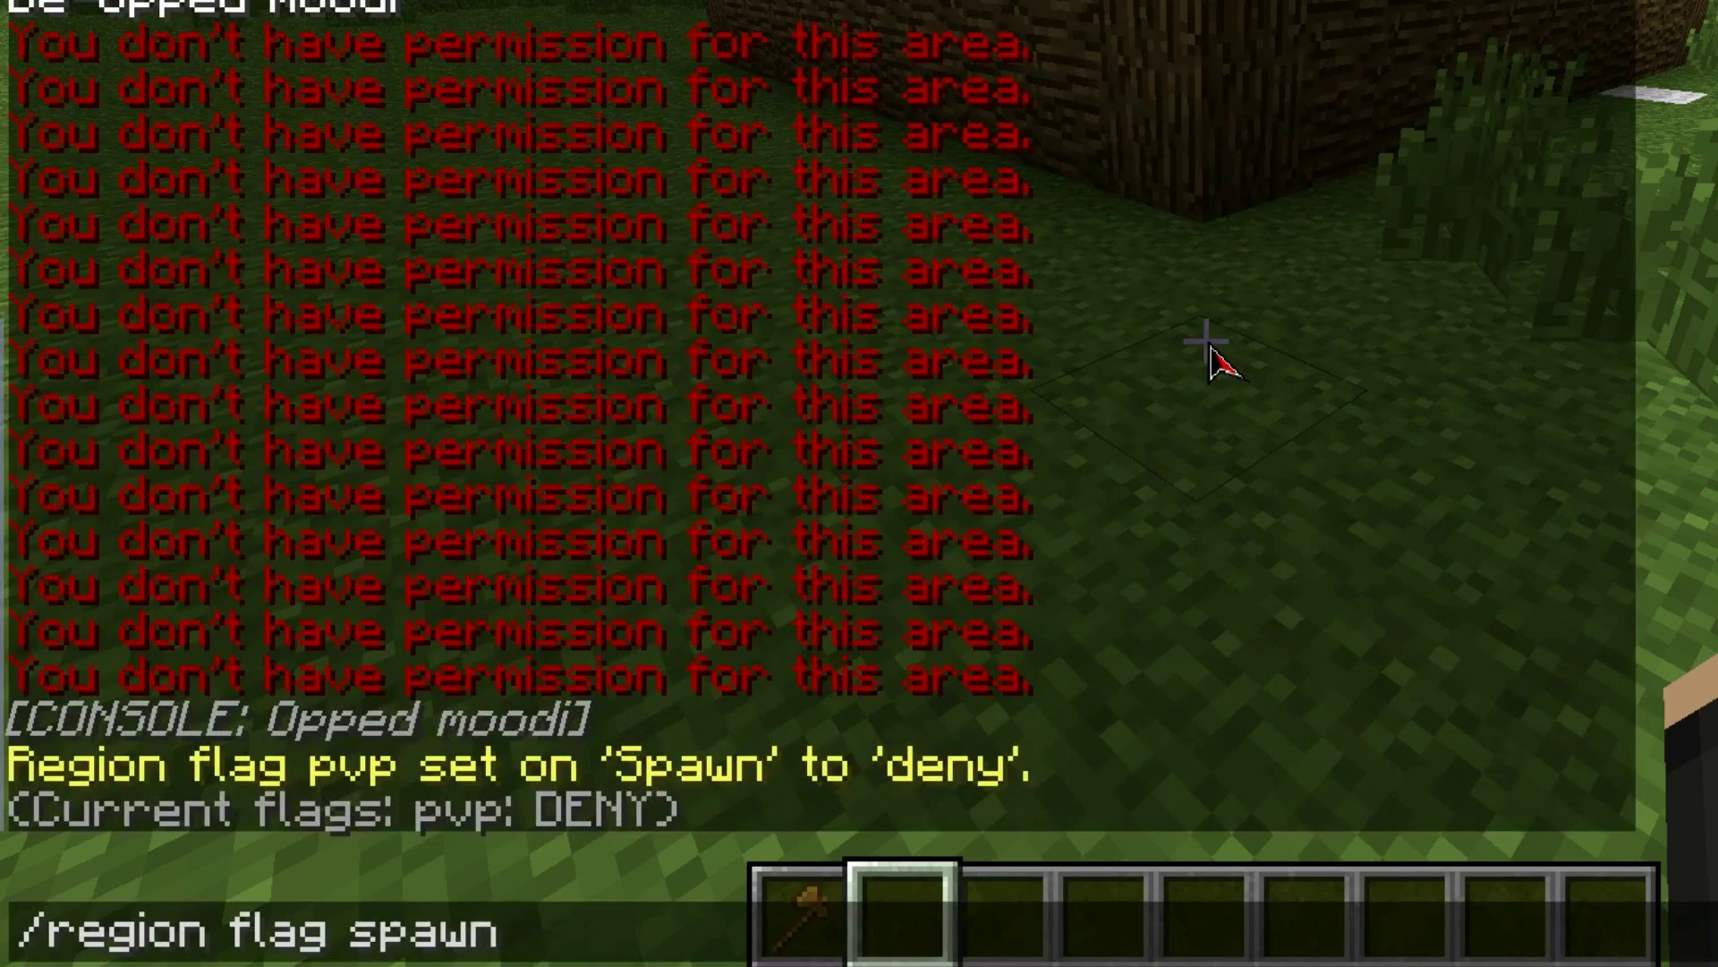
type("mob")
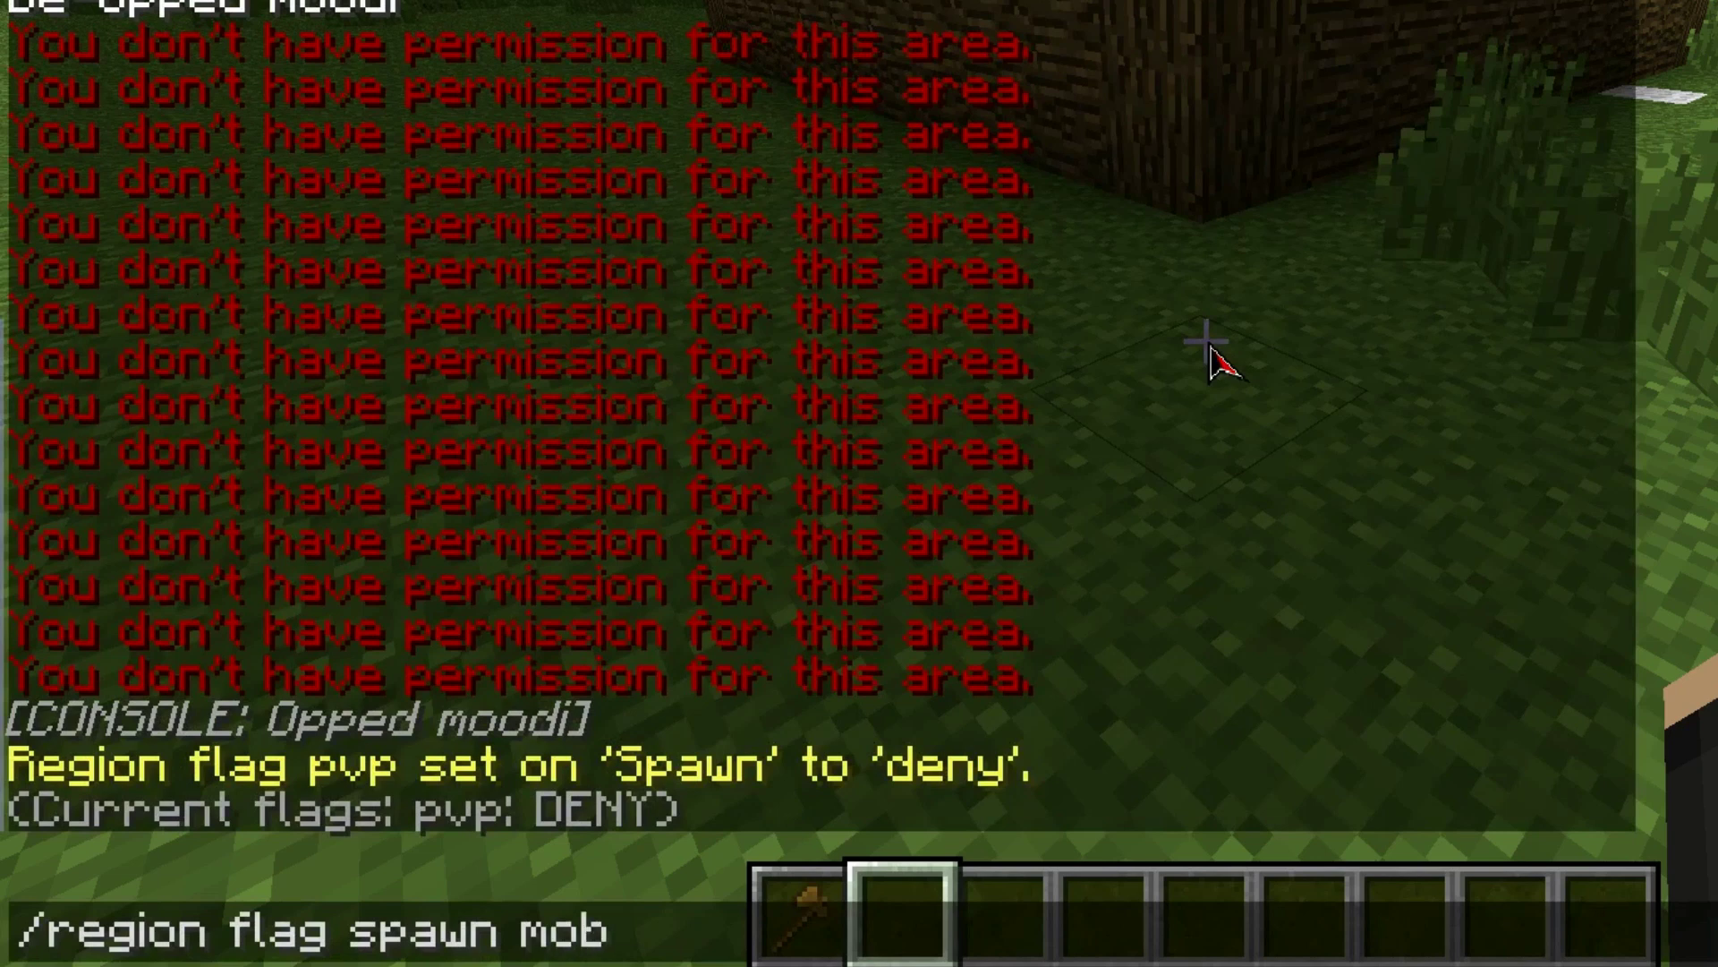
type("-s")
type("pawning ")
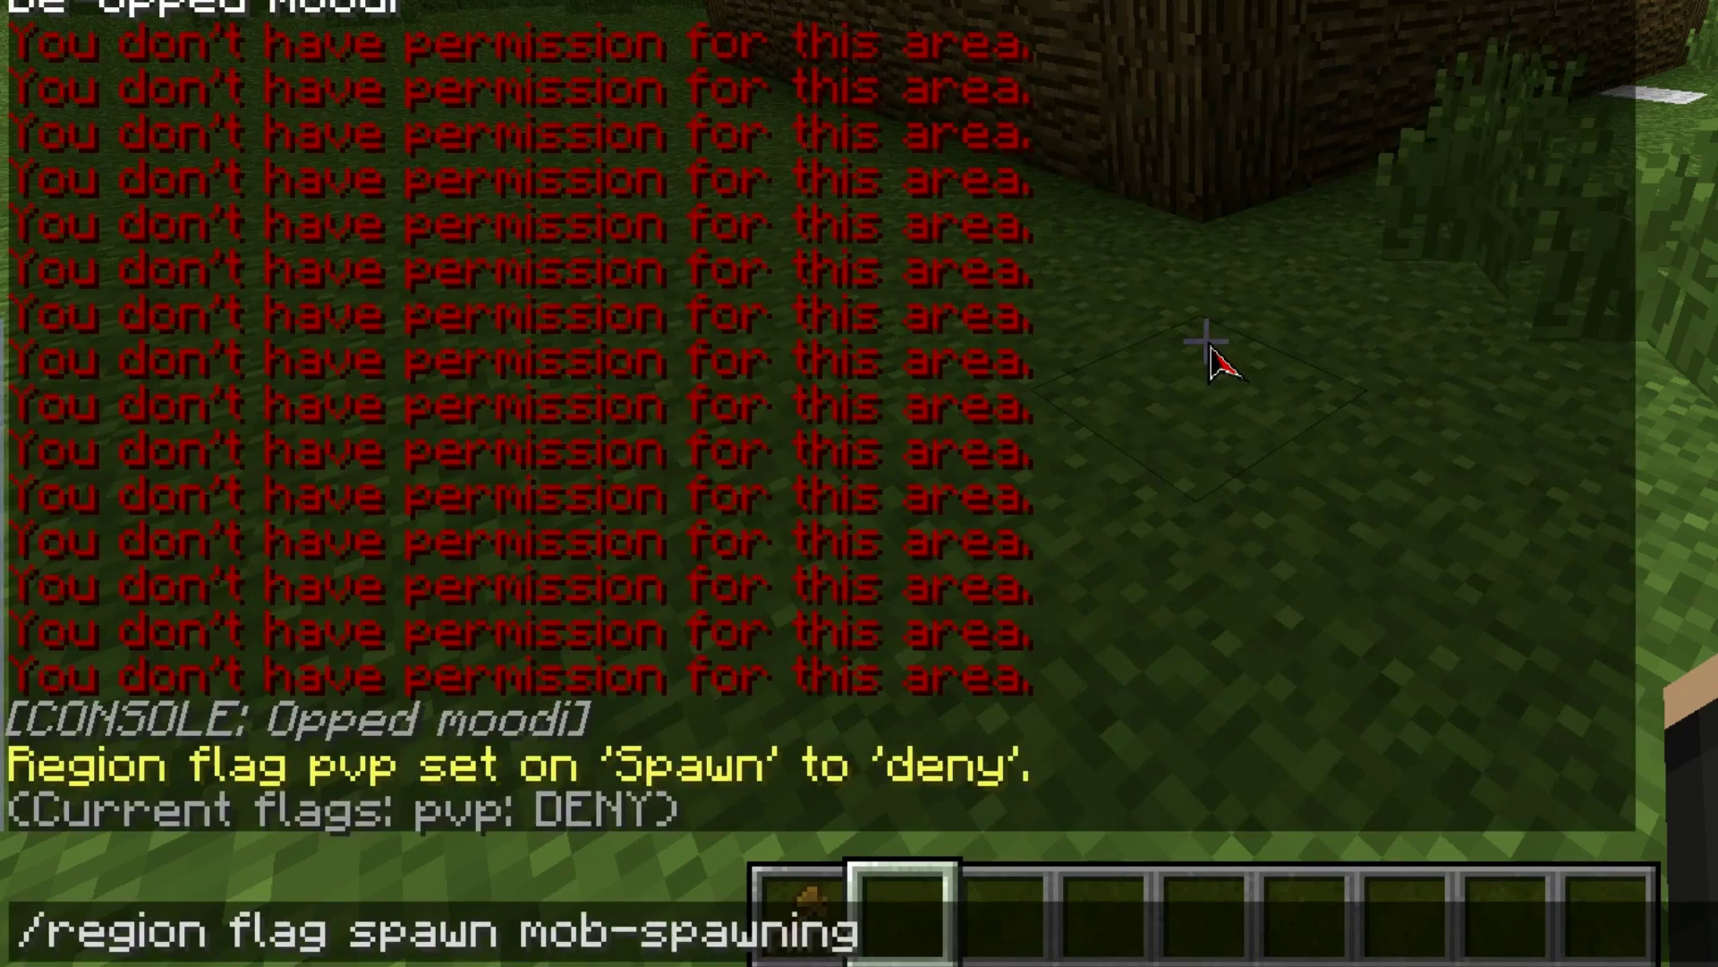
type("deny")
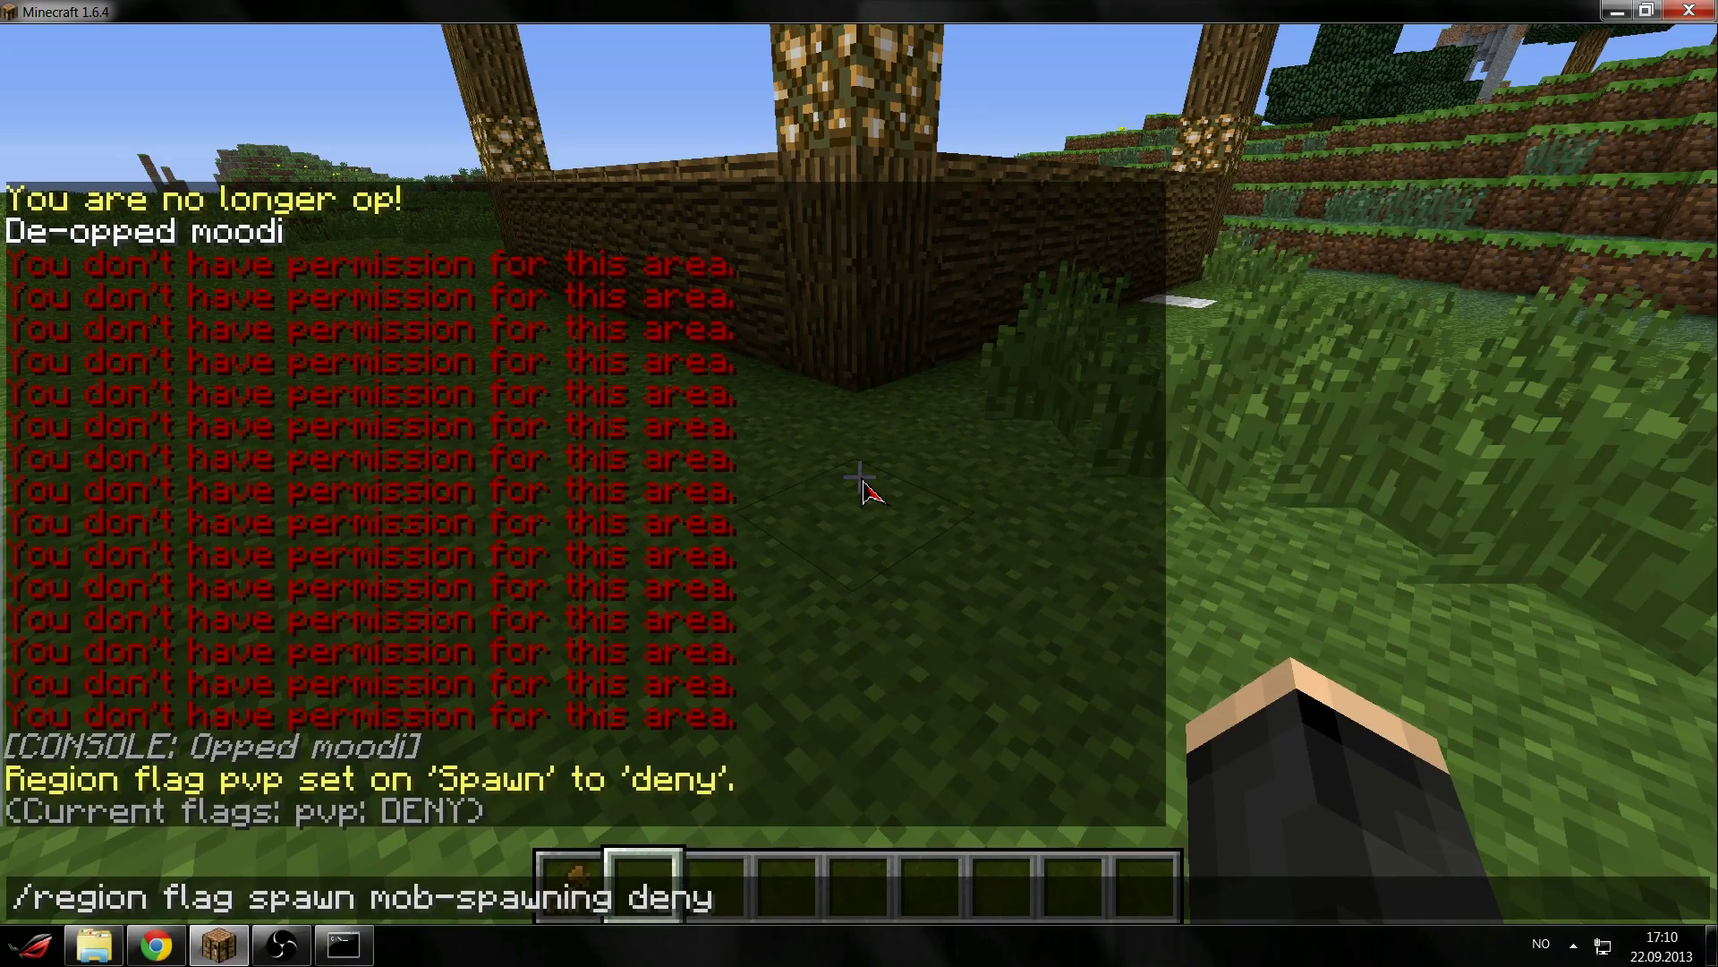
key("Return")
key("w")
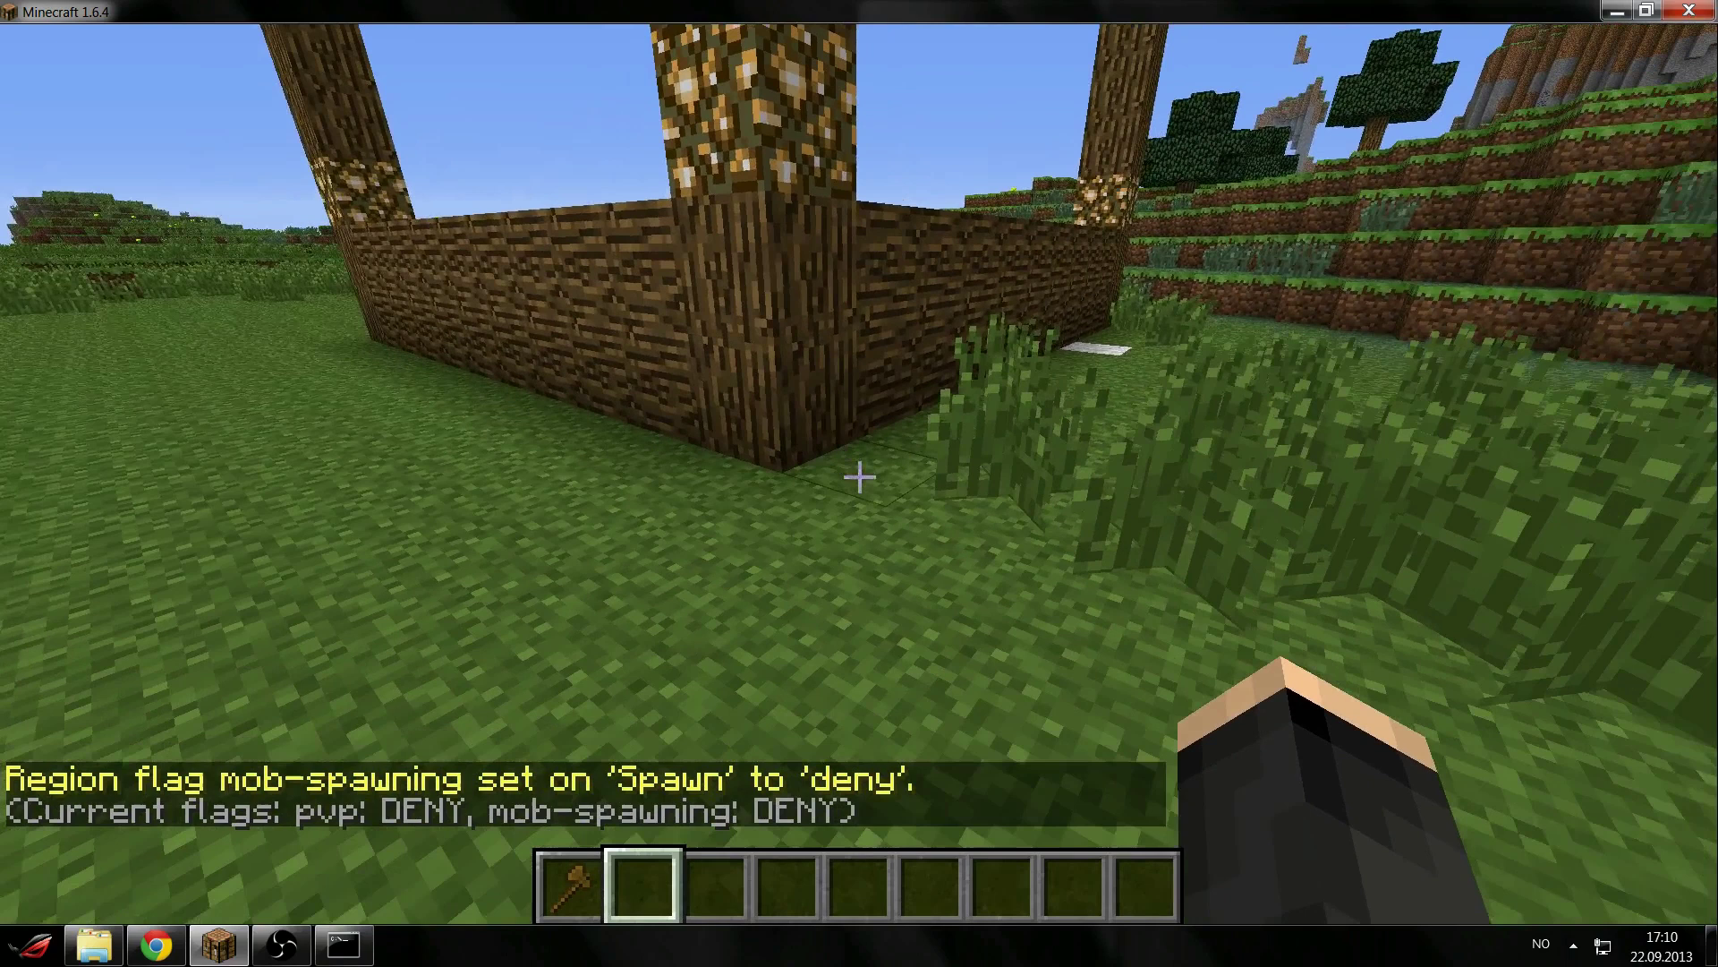
Take the Slime spawn egg from the Miscellaneous tab and try spawning a slime by the wall.
key("e")
left_click(786, 191)
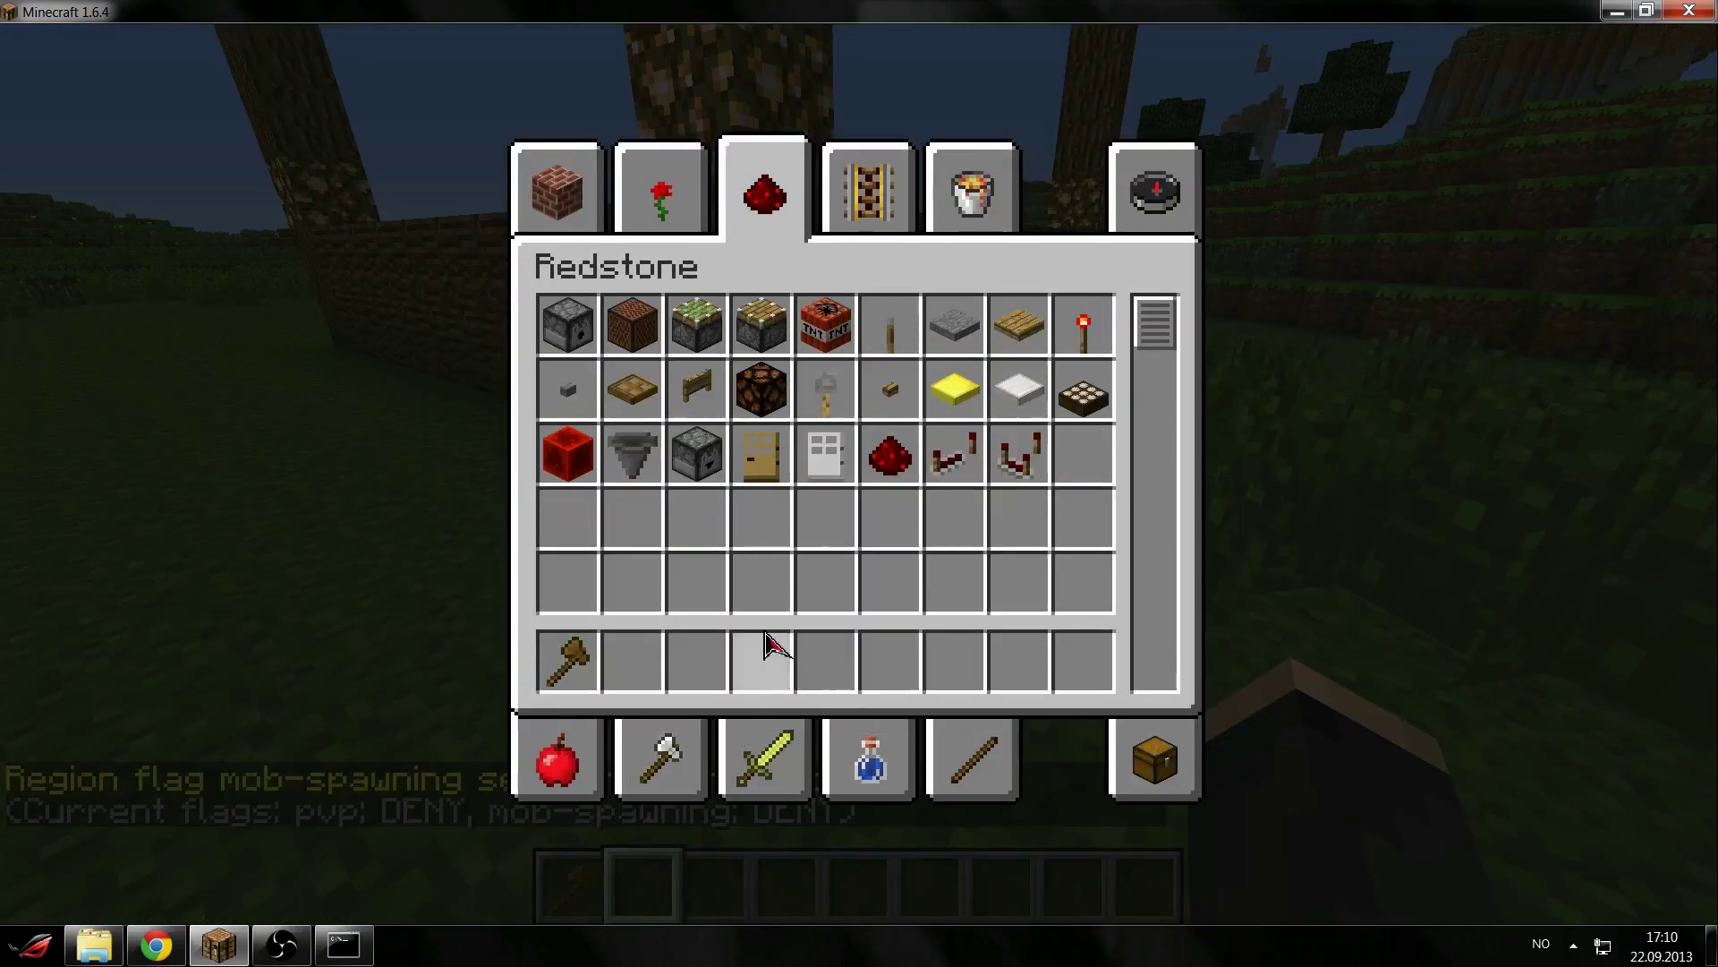
left_click(681, 188)
left_click(881, 192)
left_click(957, 215)
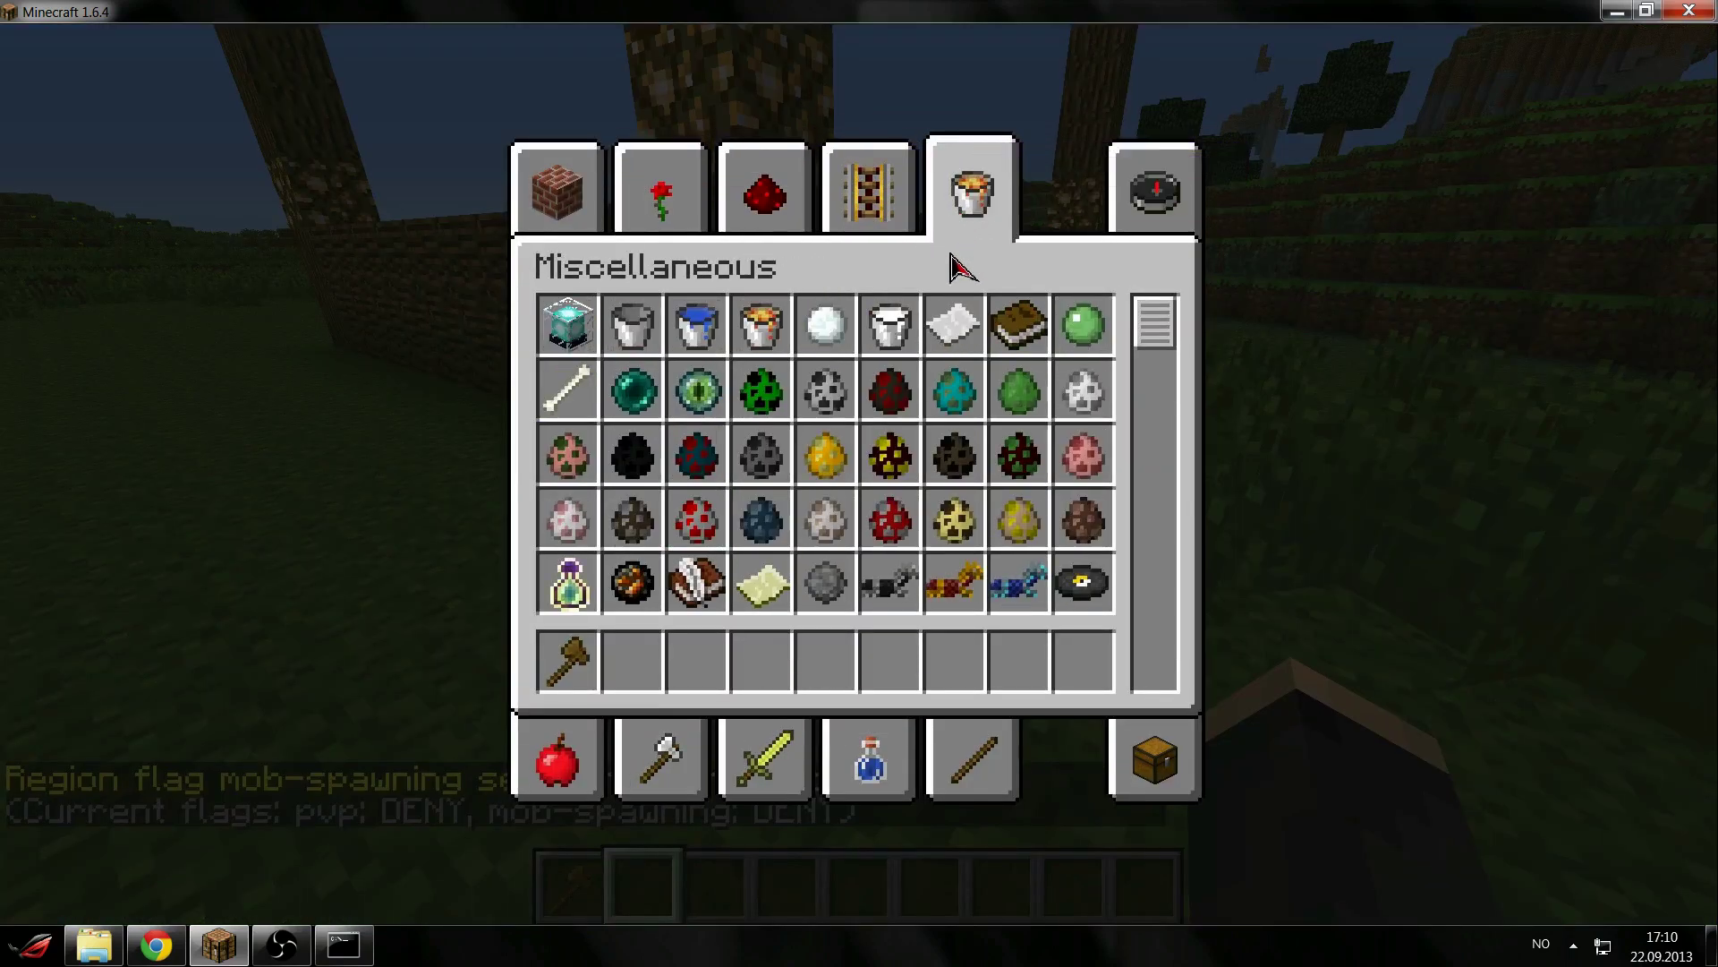
left_click(922, 638)
key("e")
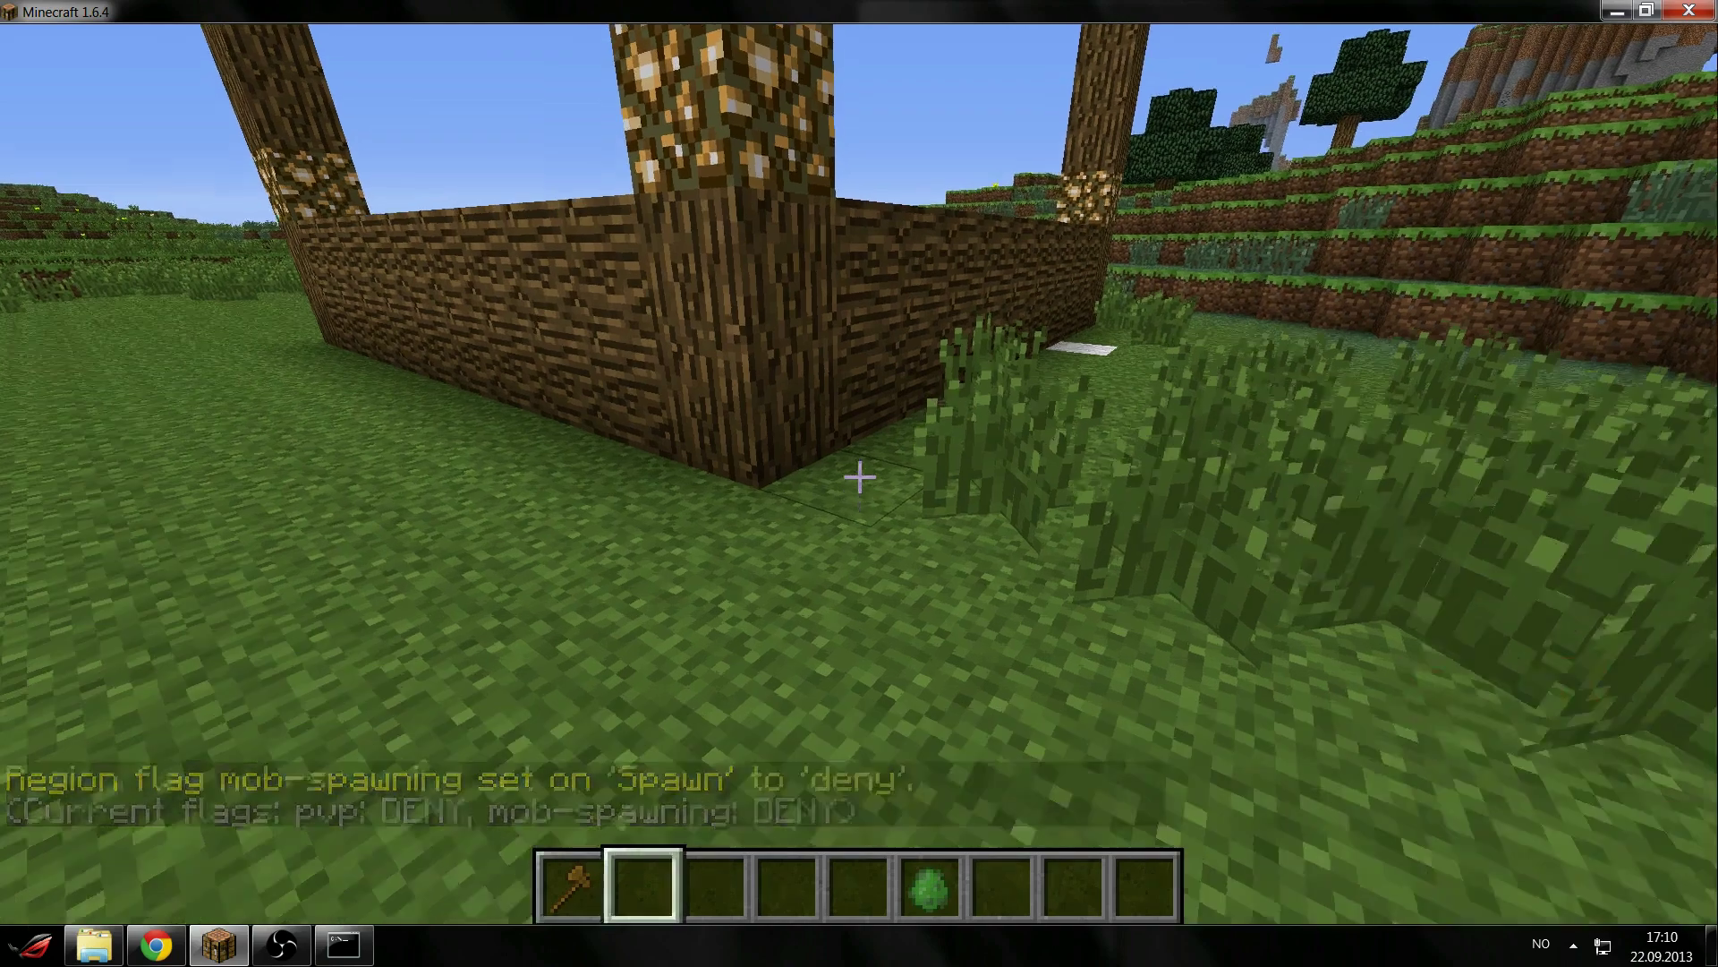
key("6")
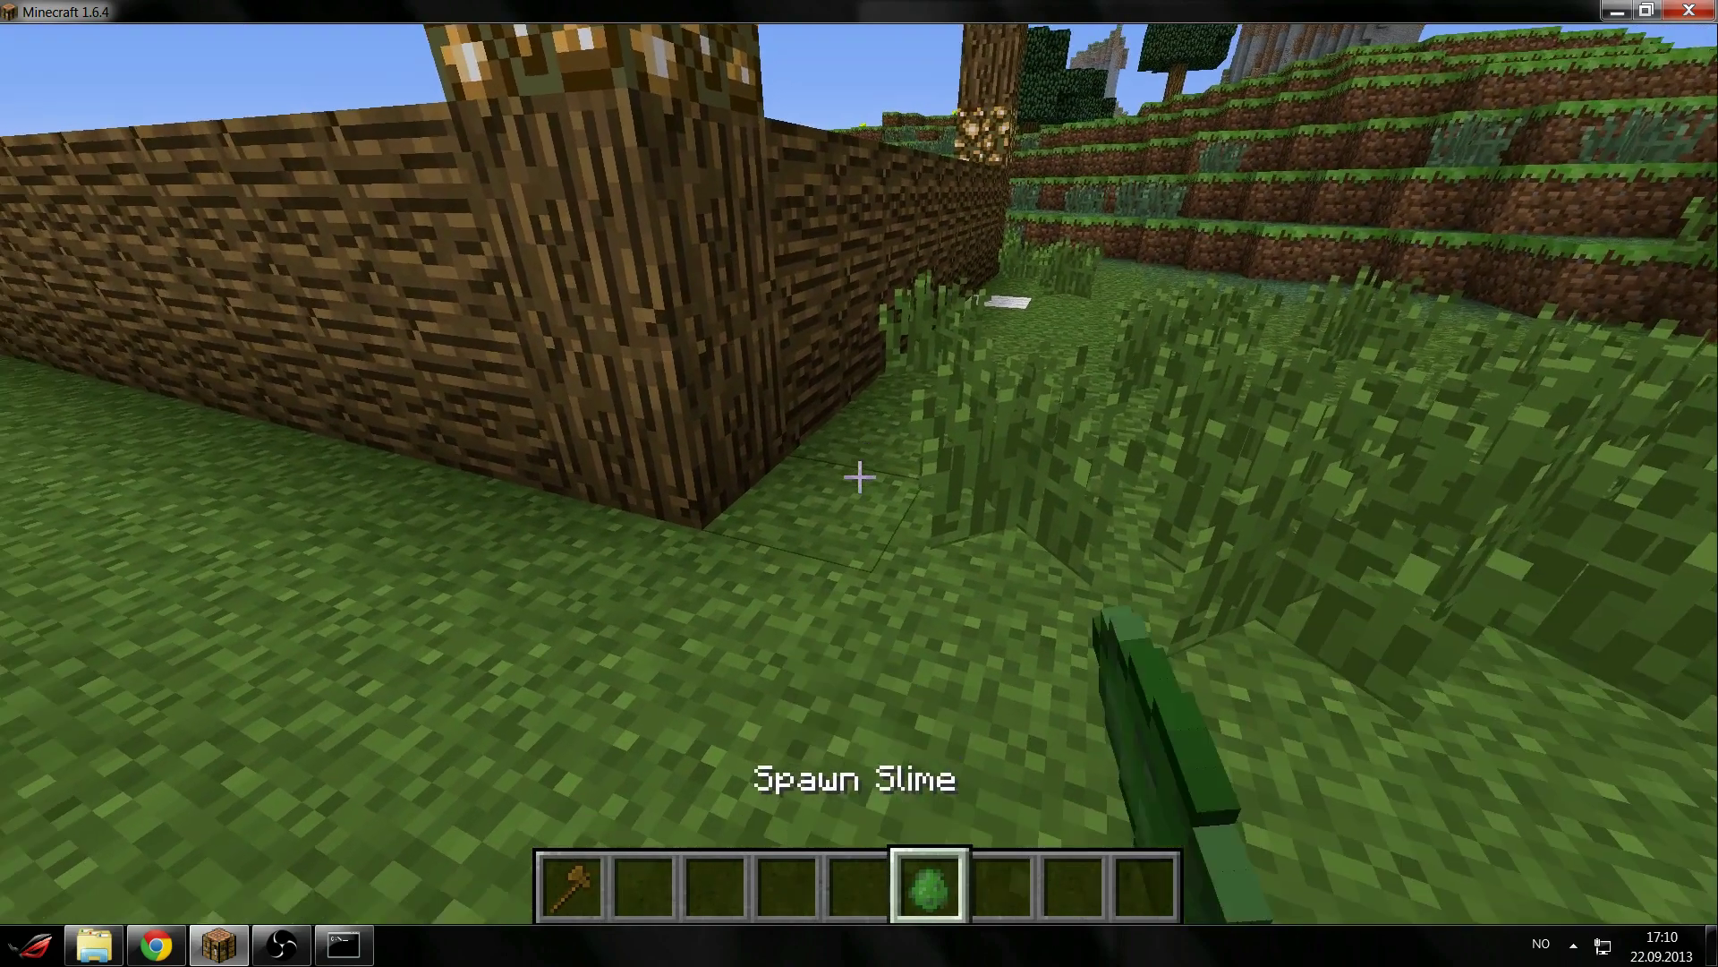
right_click(860, 477)
Put the Skeleton spawn egg in hotbar slot 5 and spawn a skeleton in the field.
key("e")
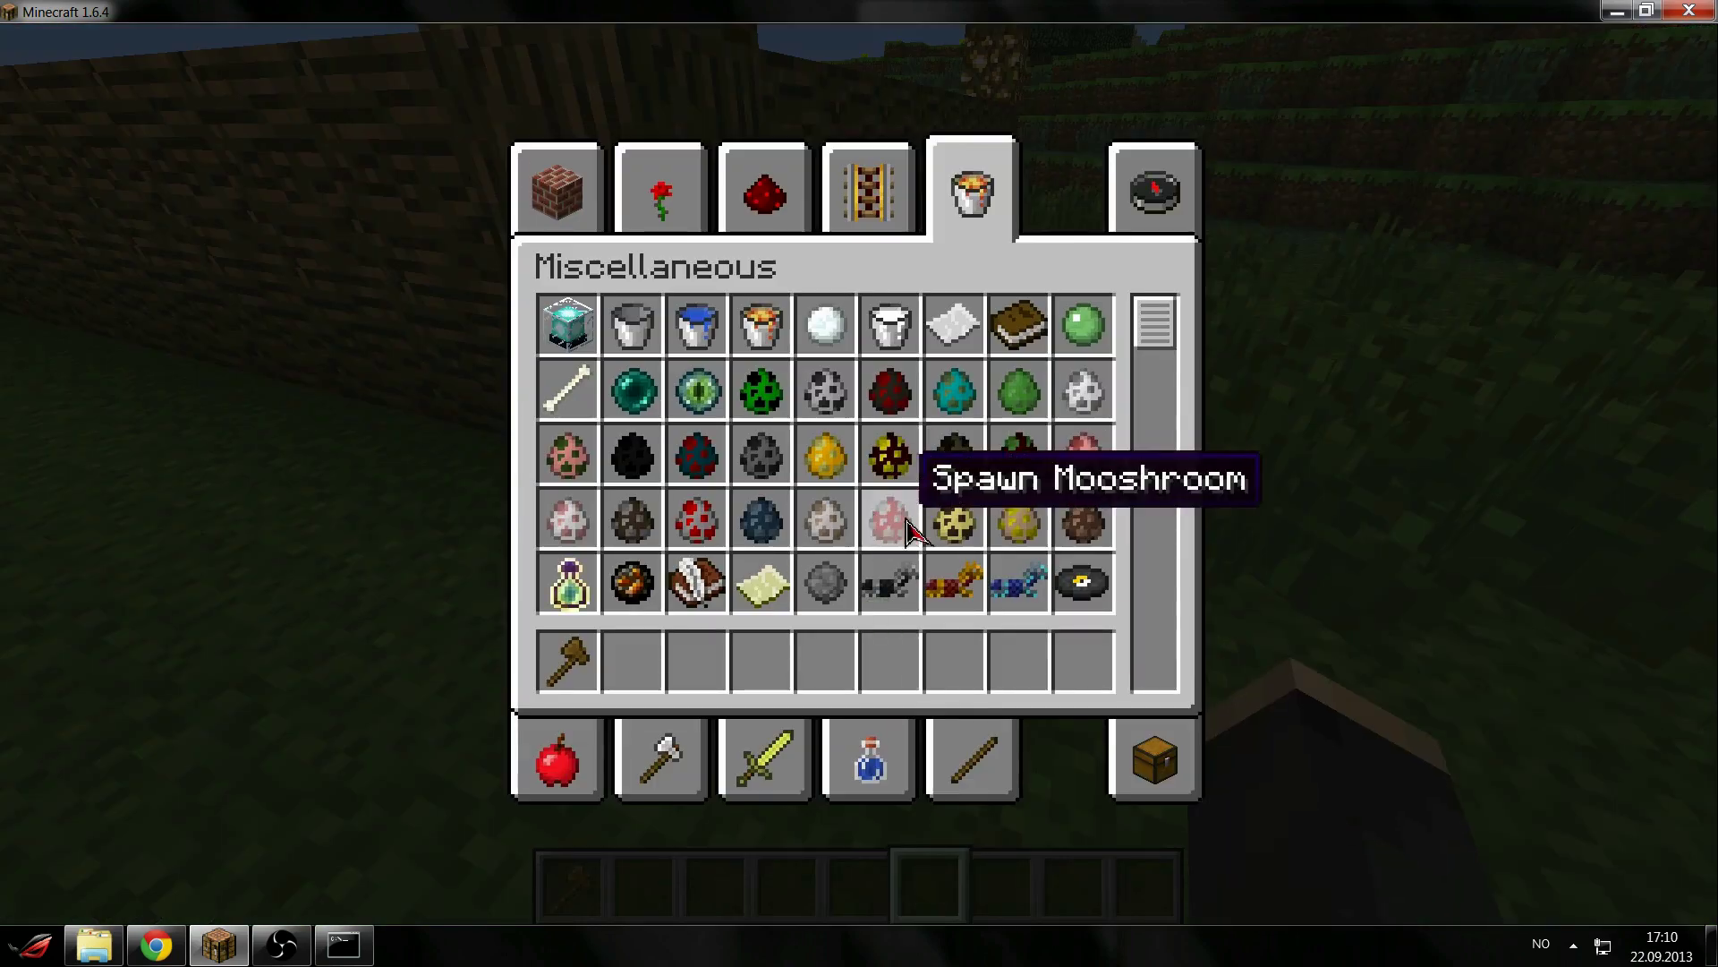
key("e")
key("e")
key("5")
key("e")
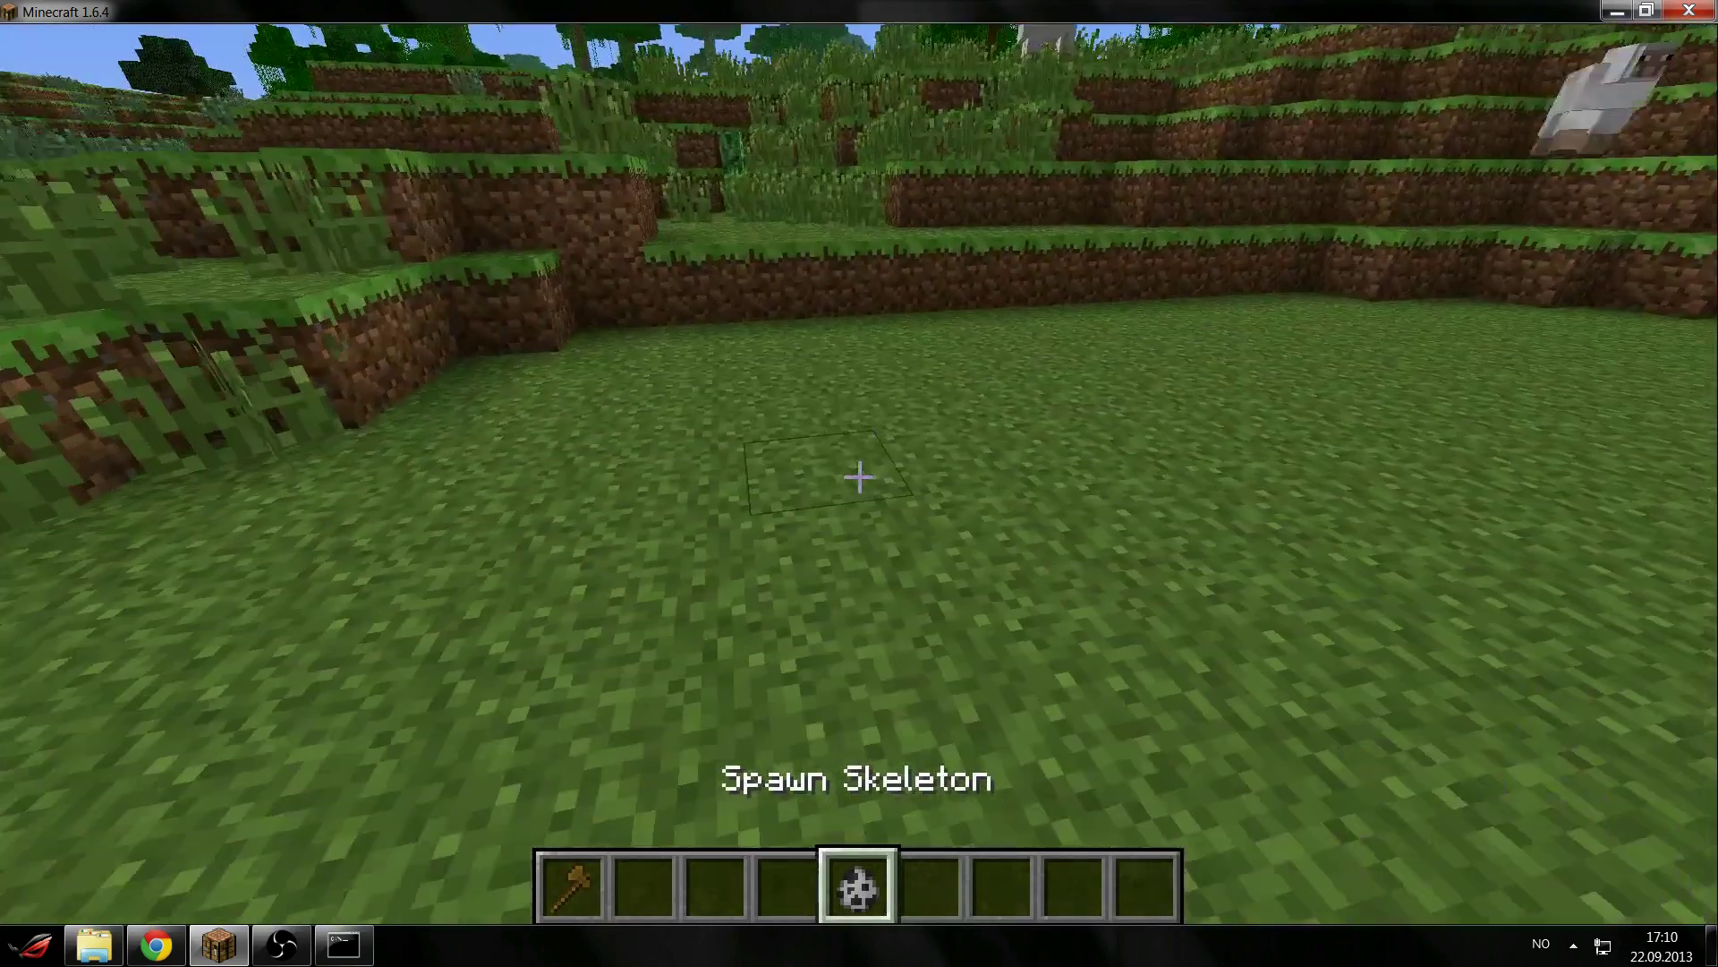
right_click(859, 476)
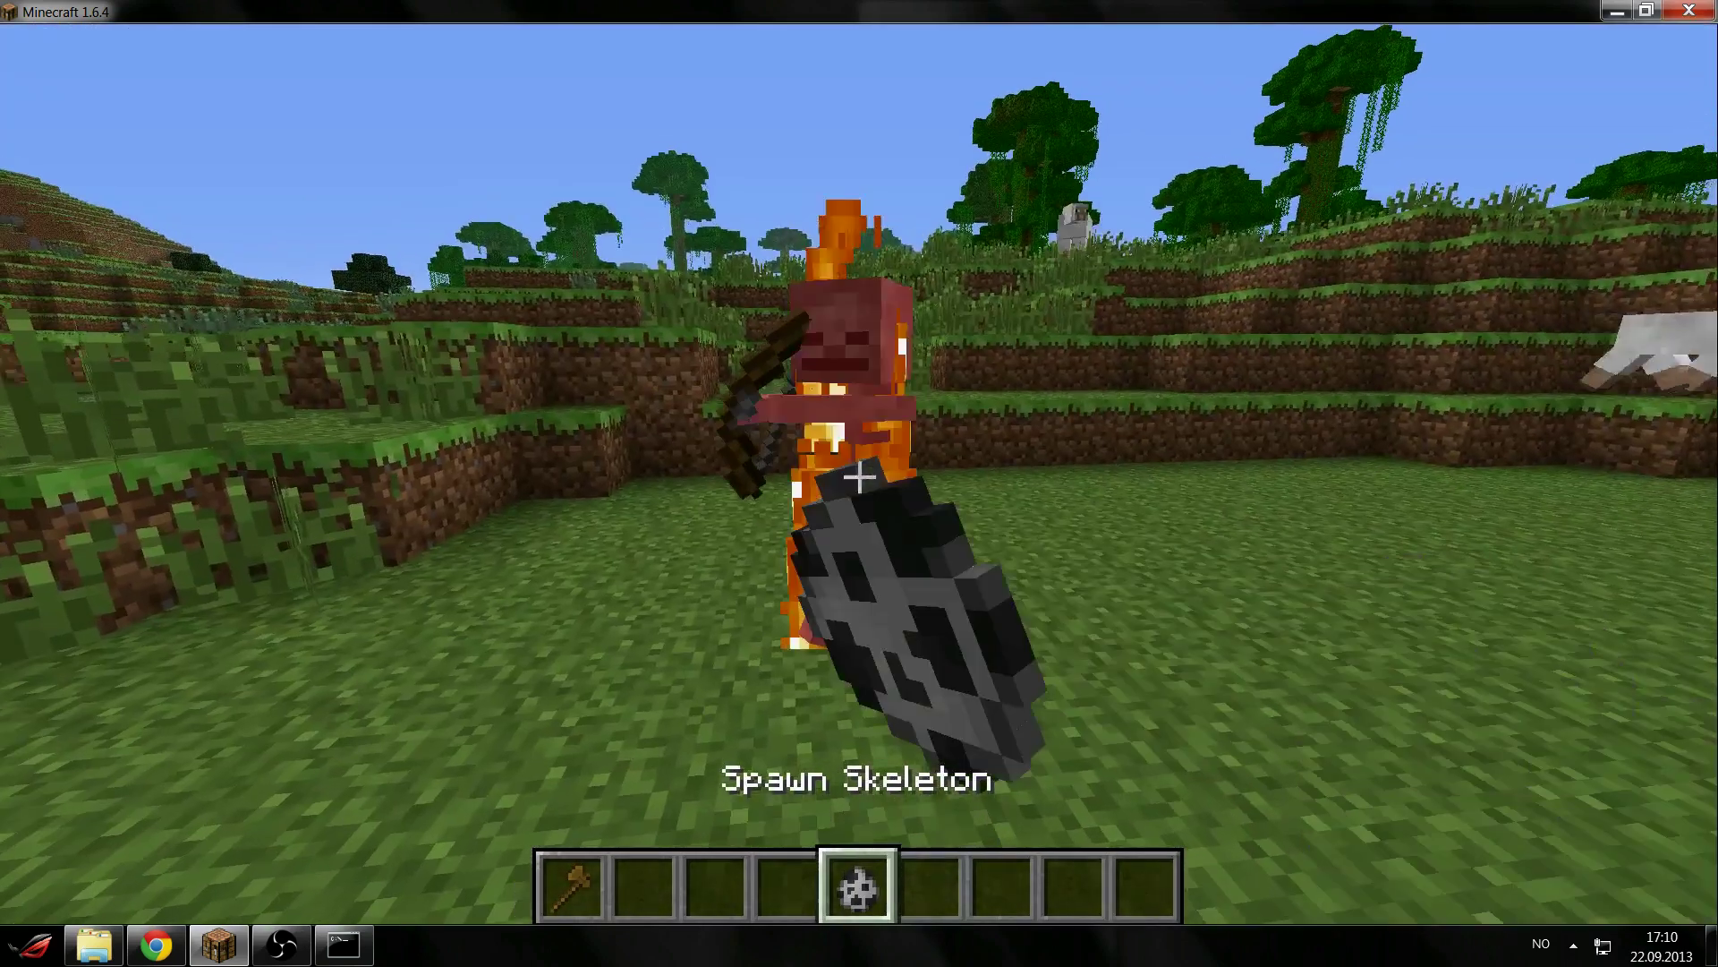
Switch the world time to night, then back to day at 06:00, and begin the kill command.
key("t")
type("/time night")
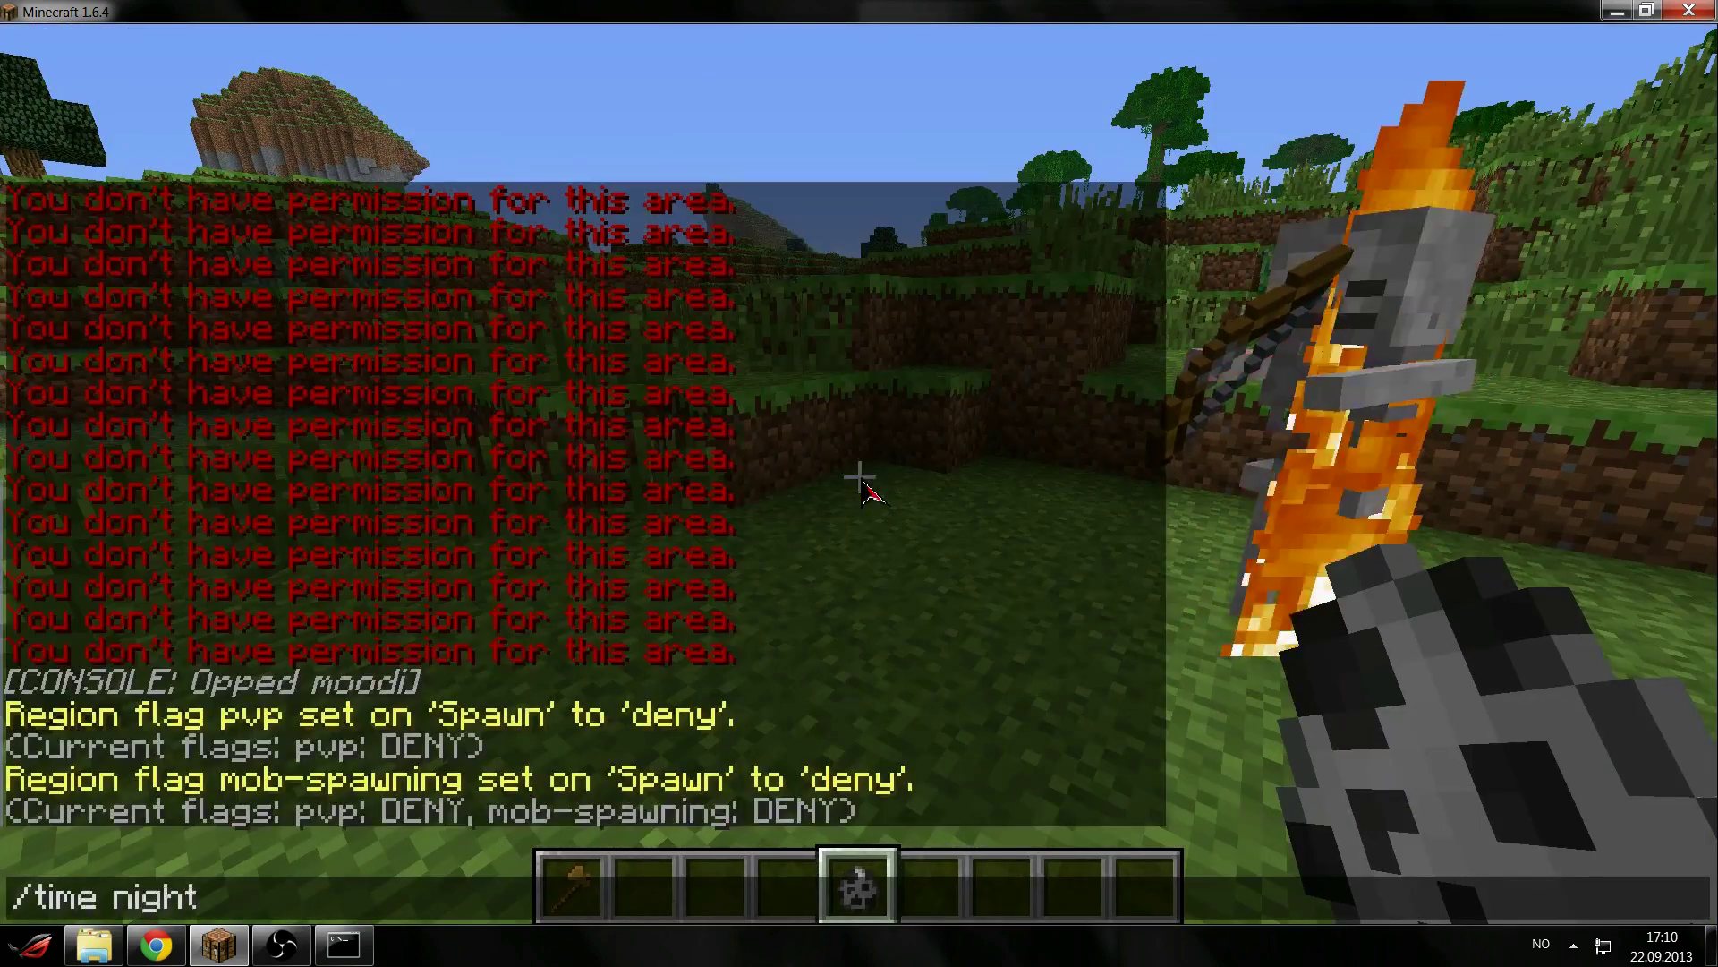
key("Return")
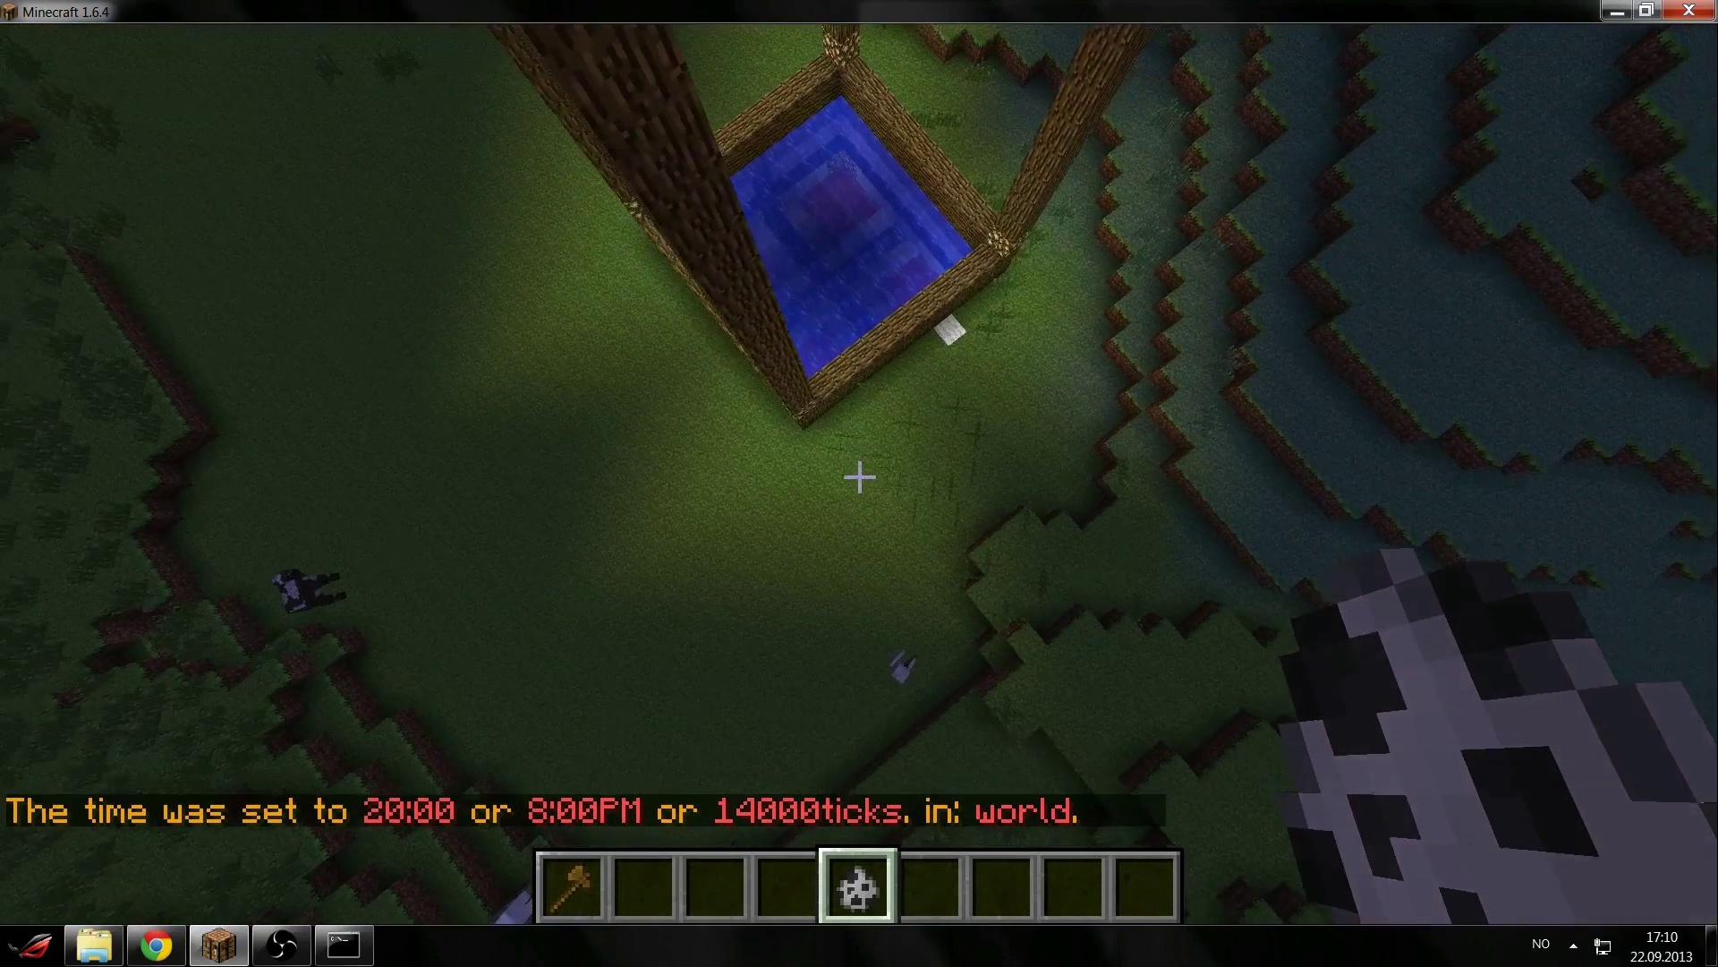
type("/time day")
key("Return")
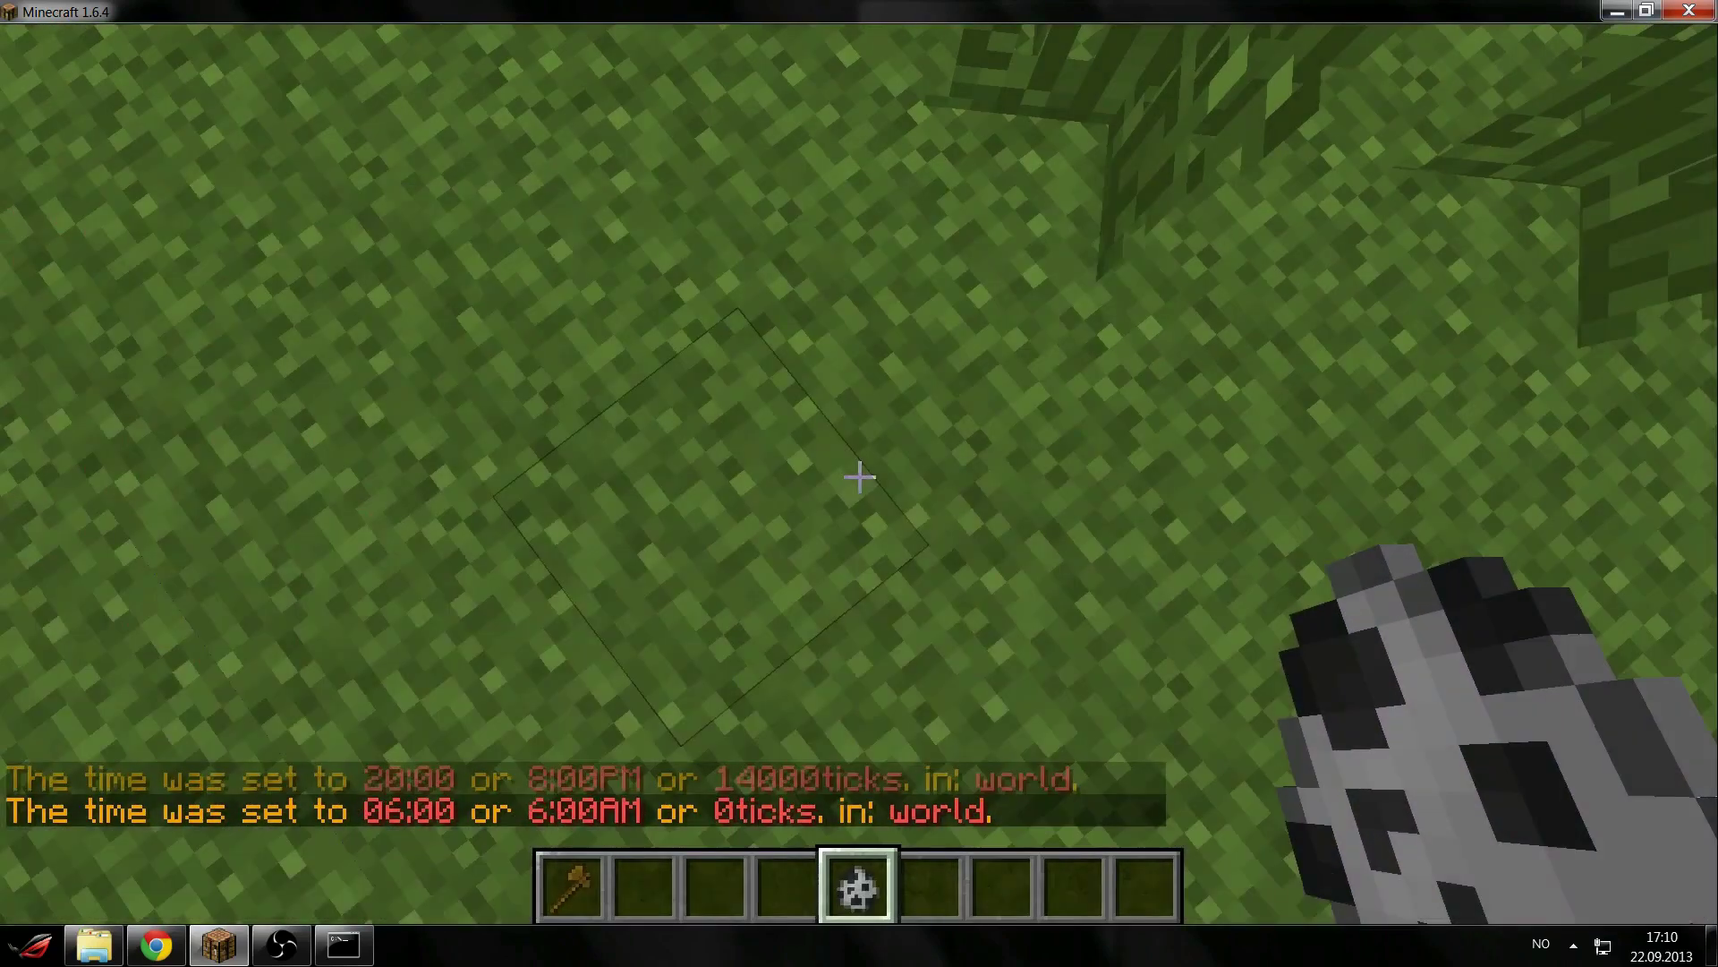
type("/t")
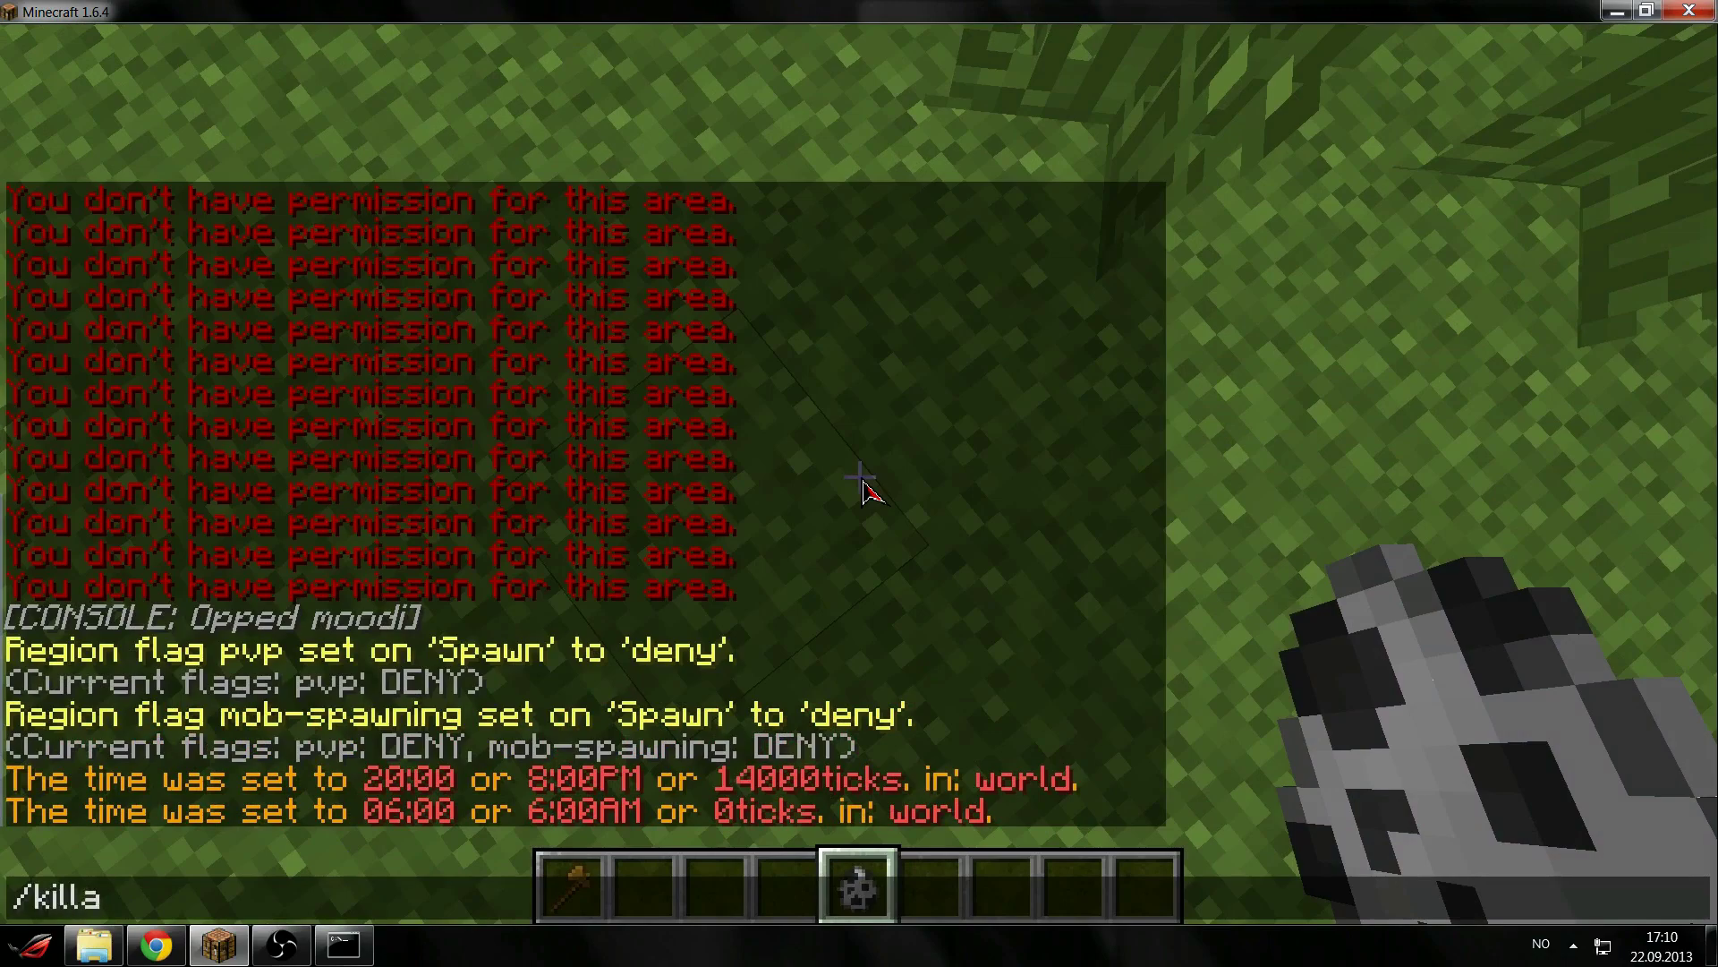
type("ll")
Kill all 129 mobs in the world and walk up to the house corner.
key("Return")
scroll(859, 483, "up", 2)
key("w")
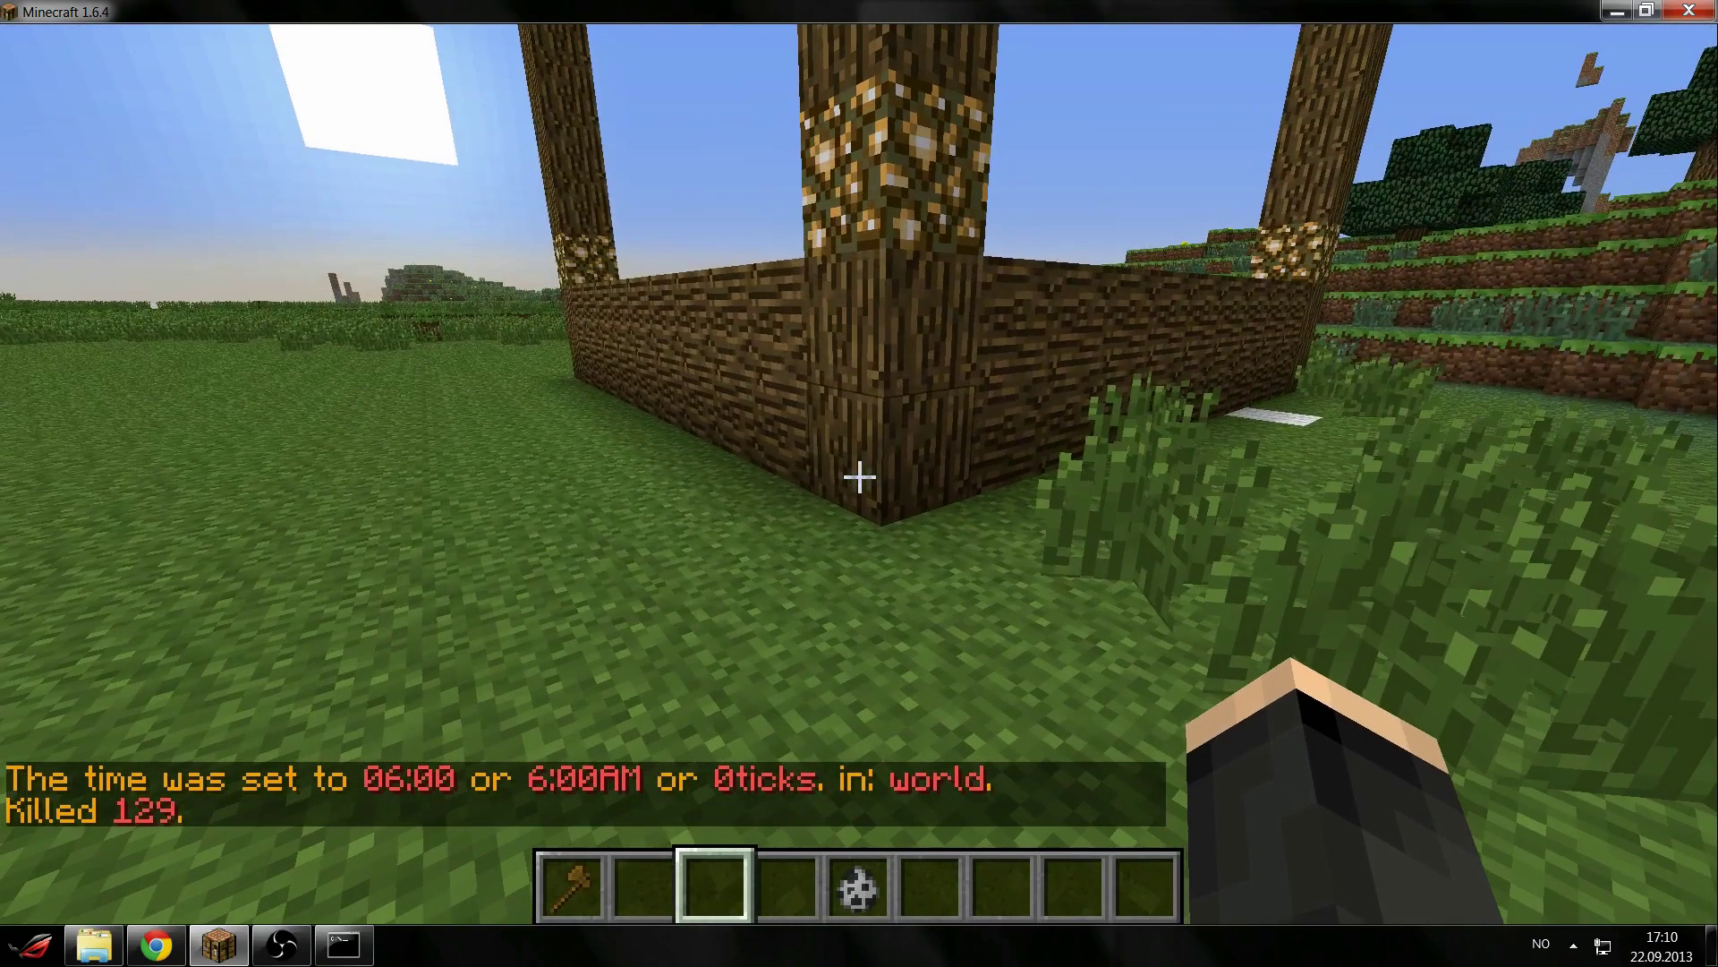
key("s")
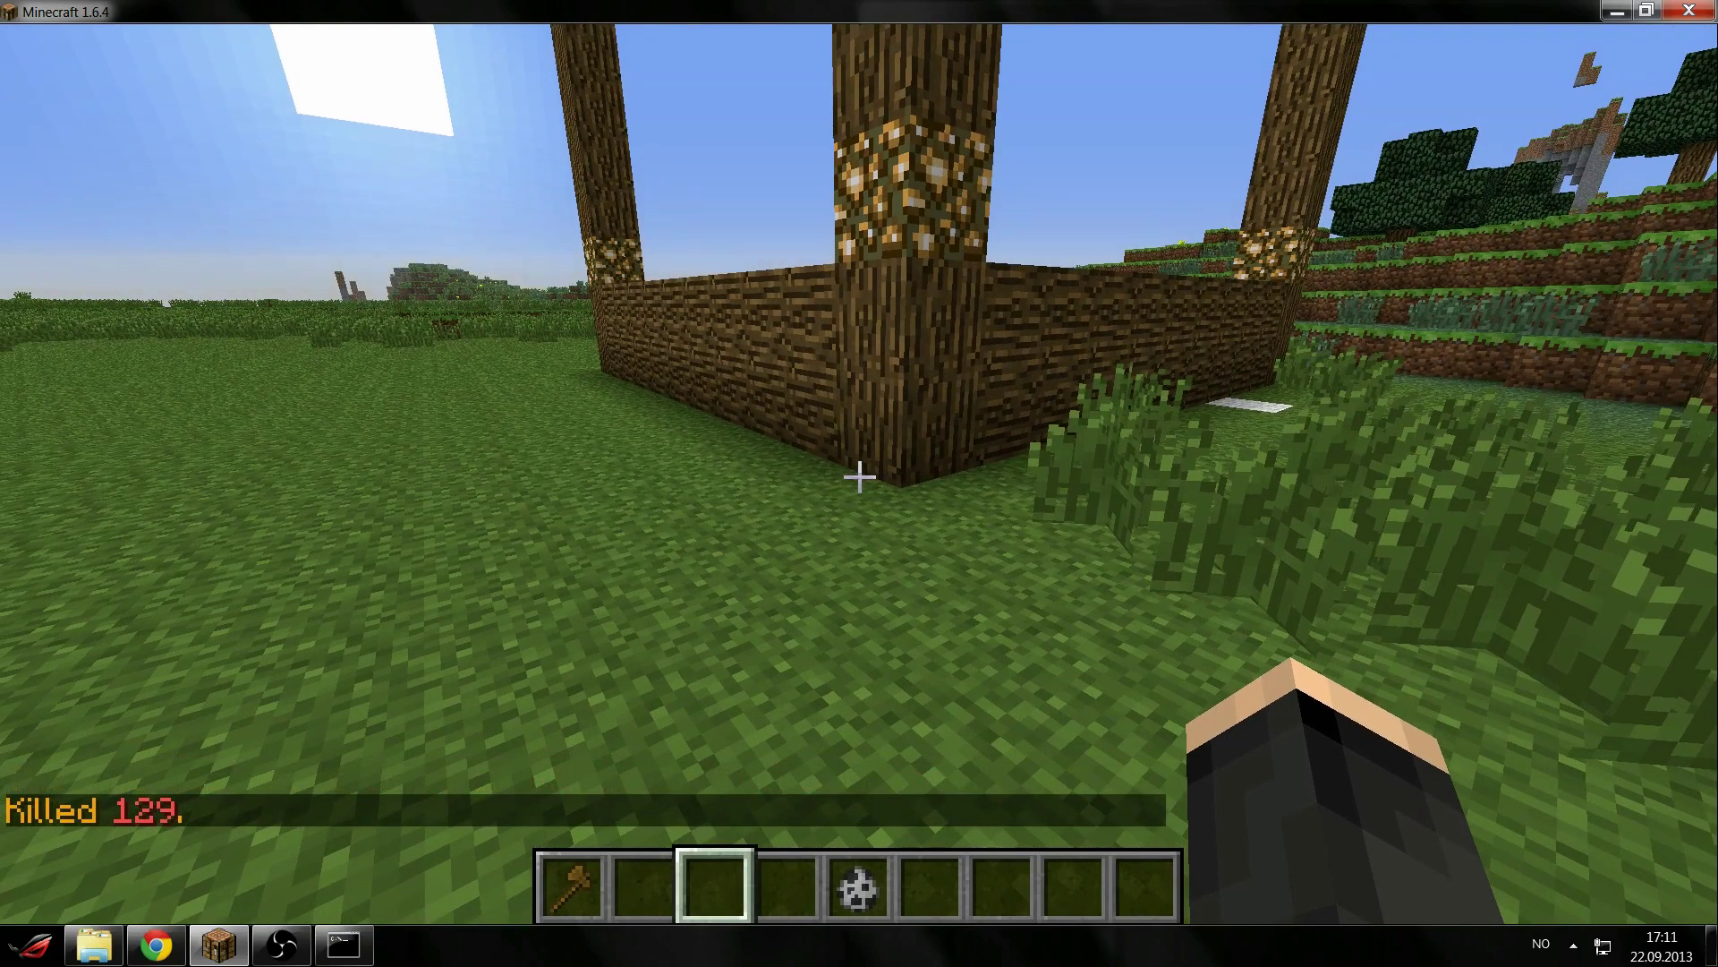
Fly above the house wall to view the walled pool, then drop back to the grass.
key("w")
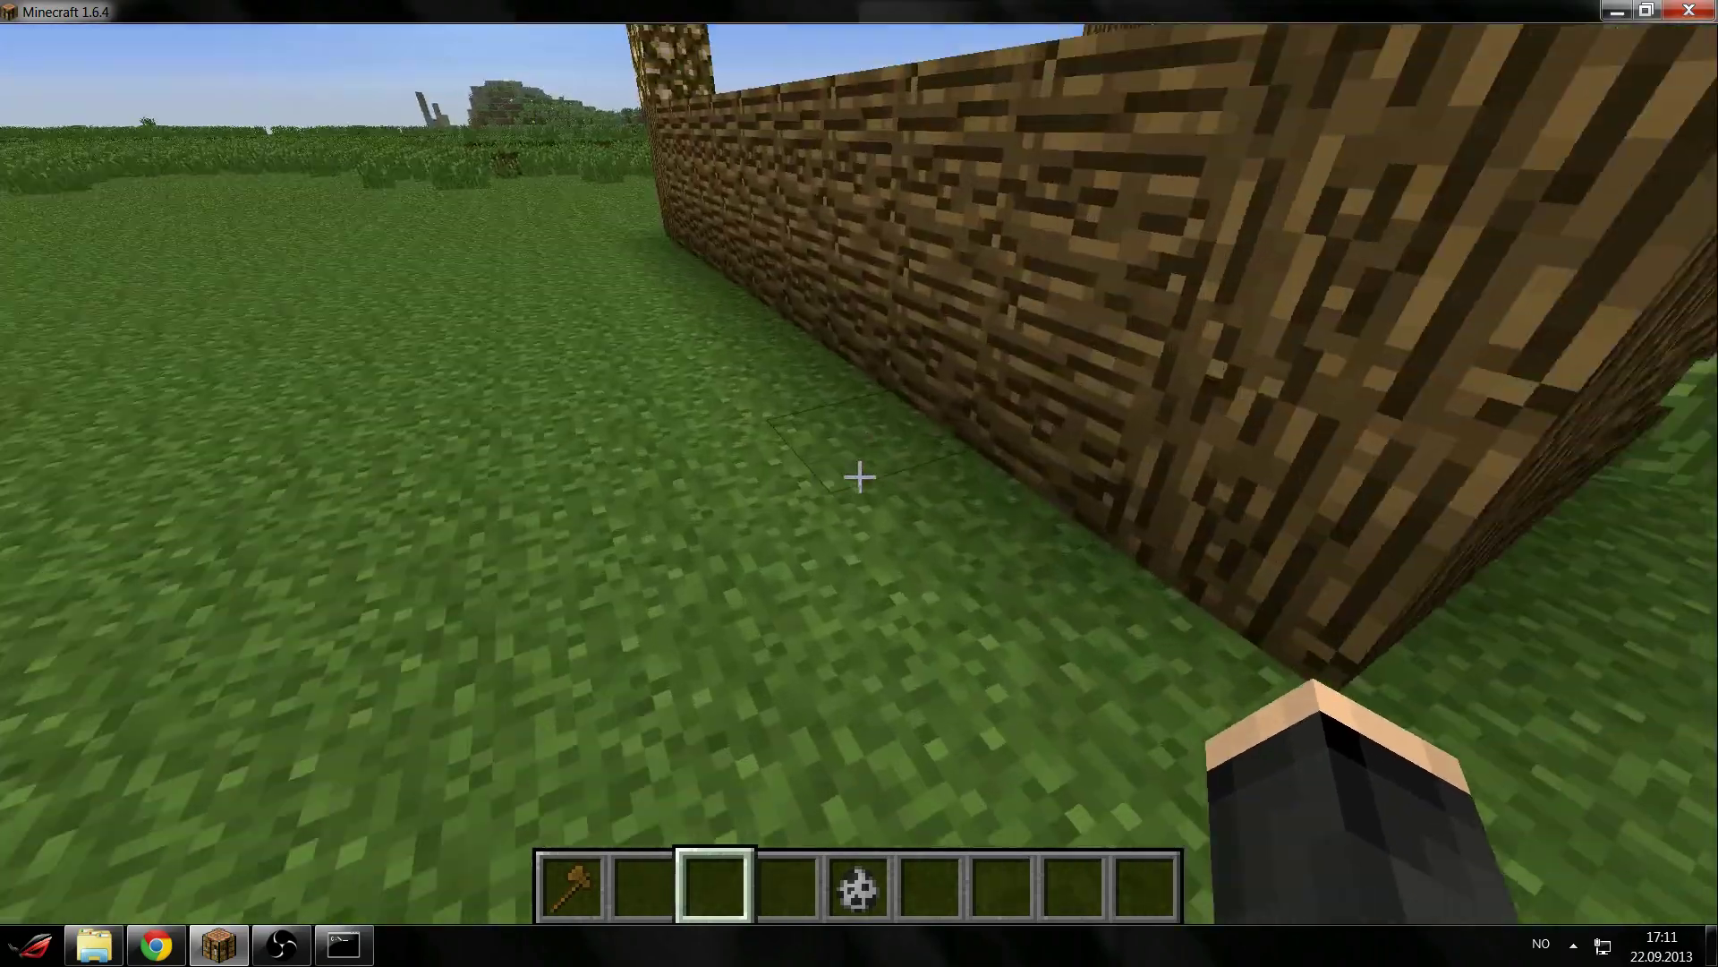
key("s")
key("space")
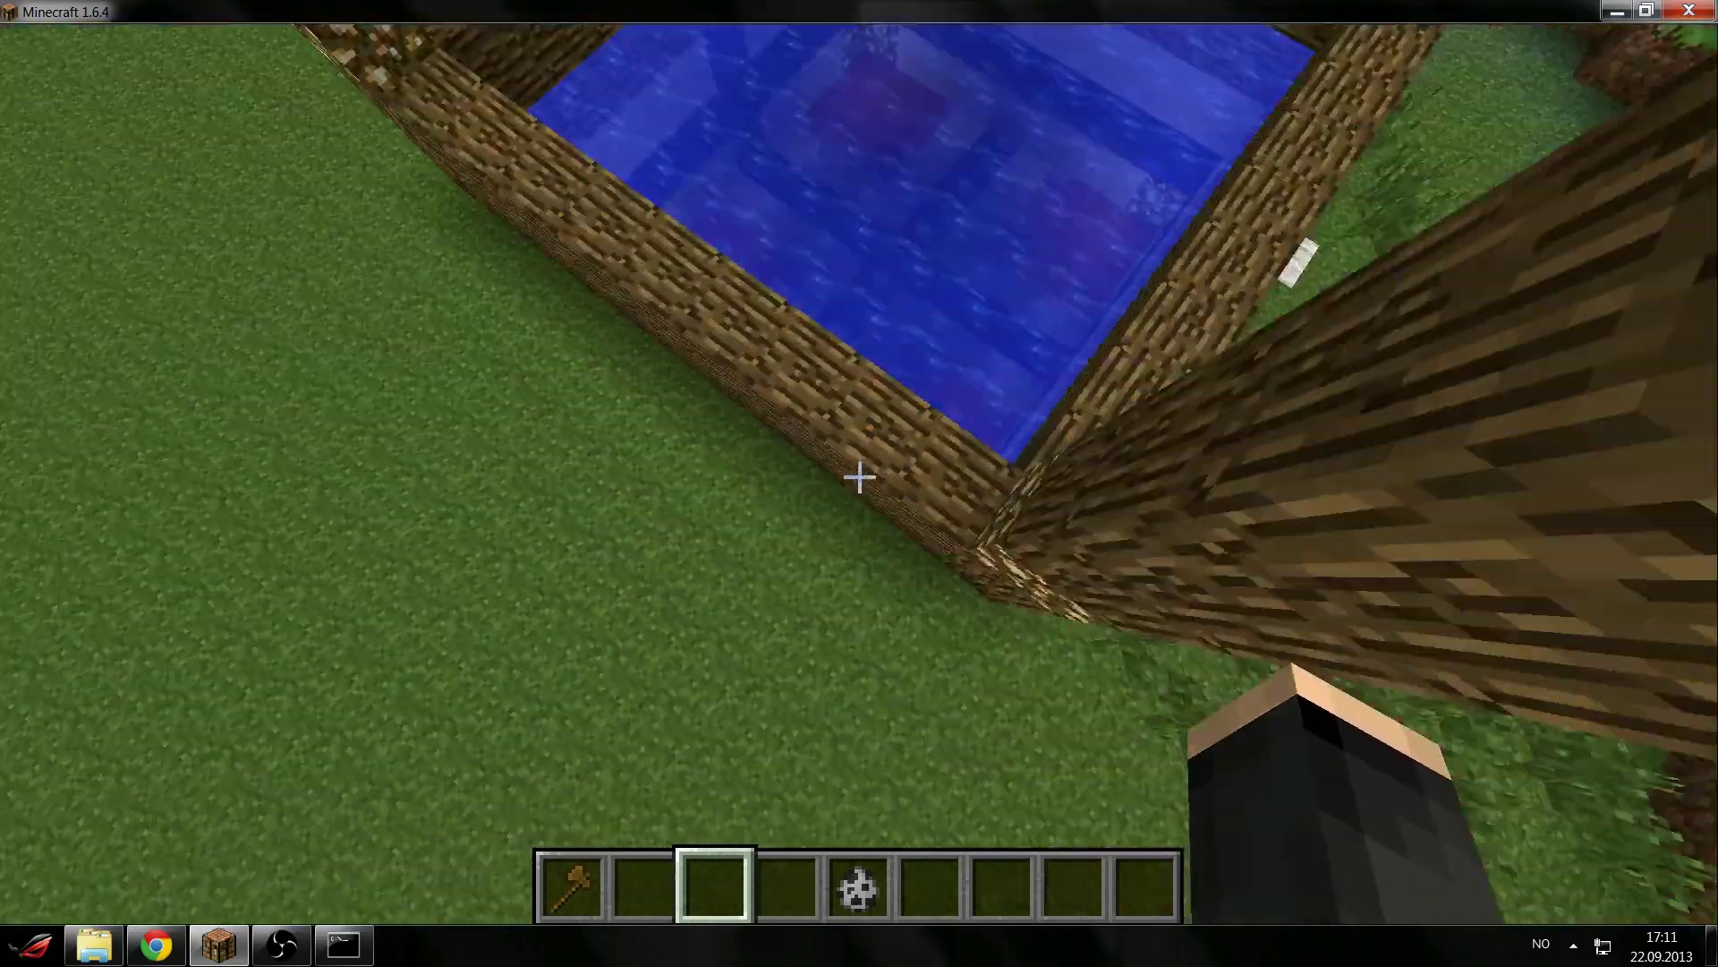
key("s")
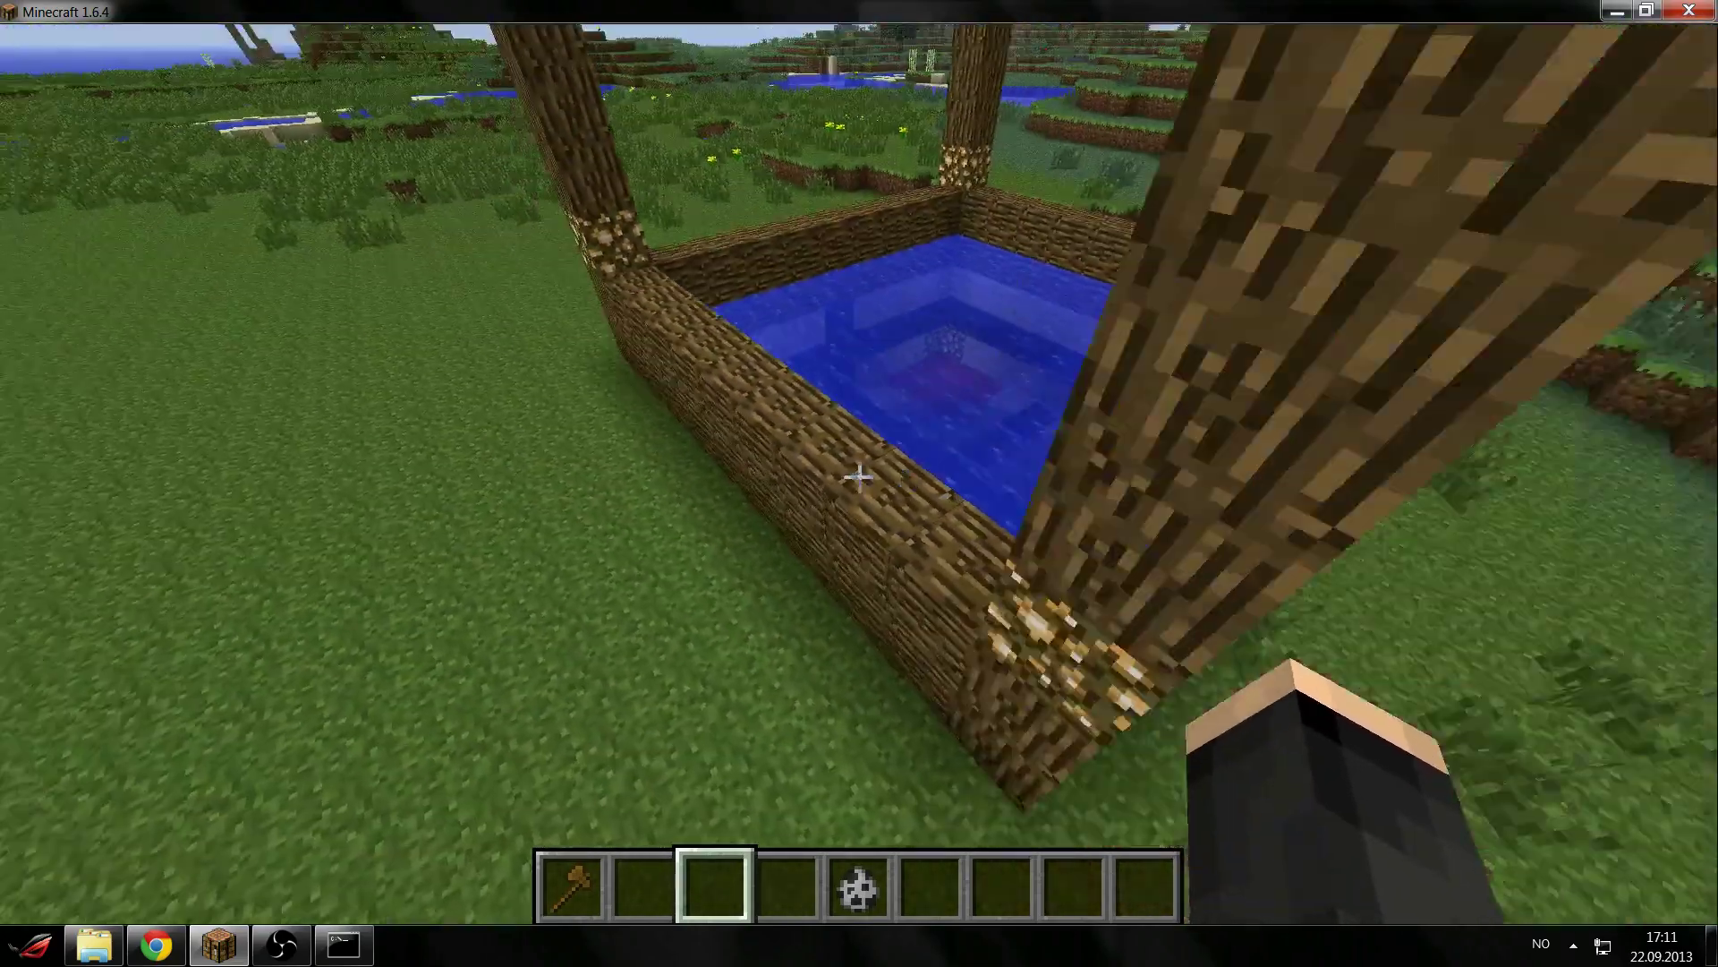
key("s")
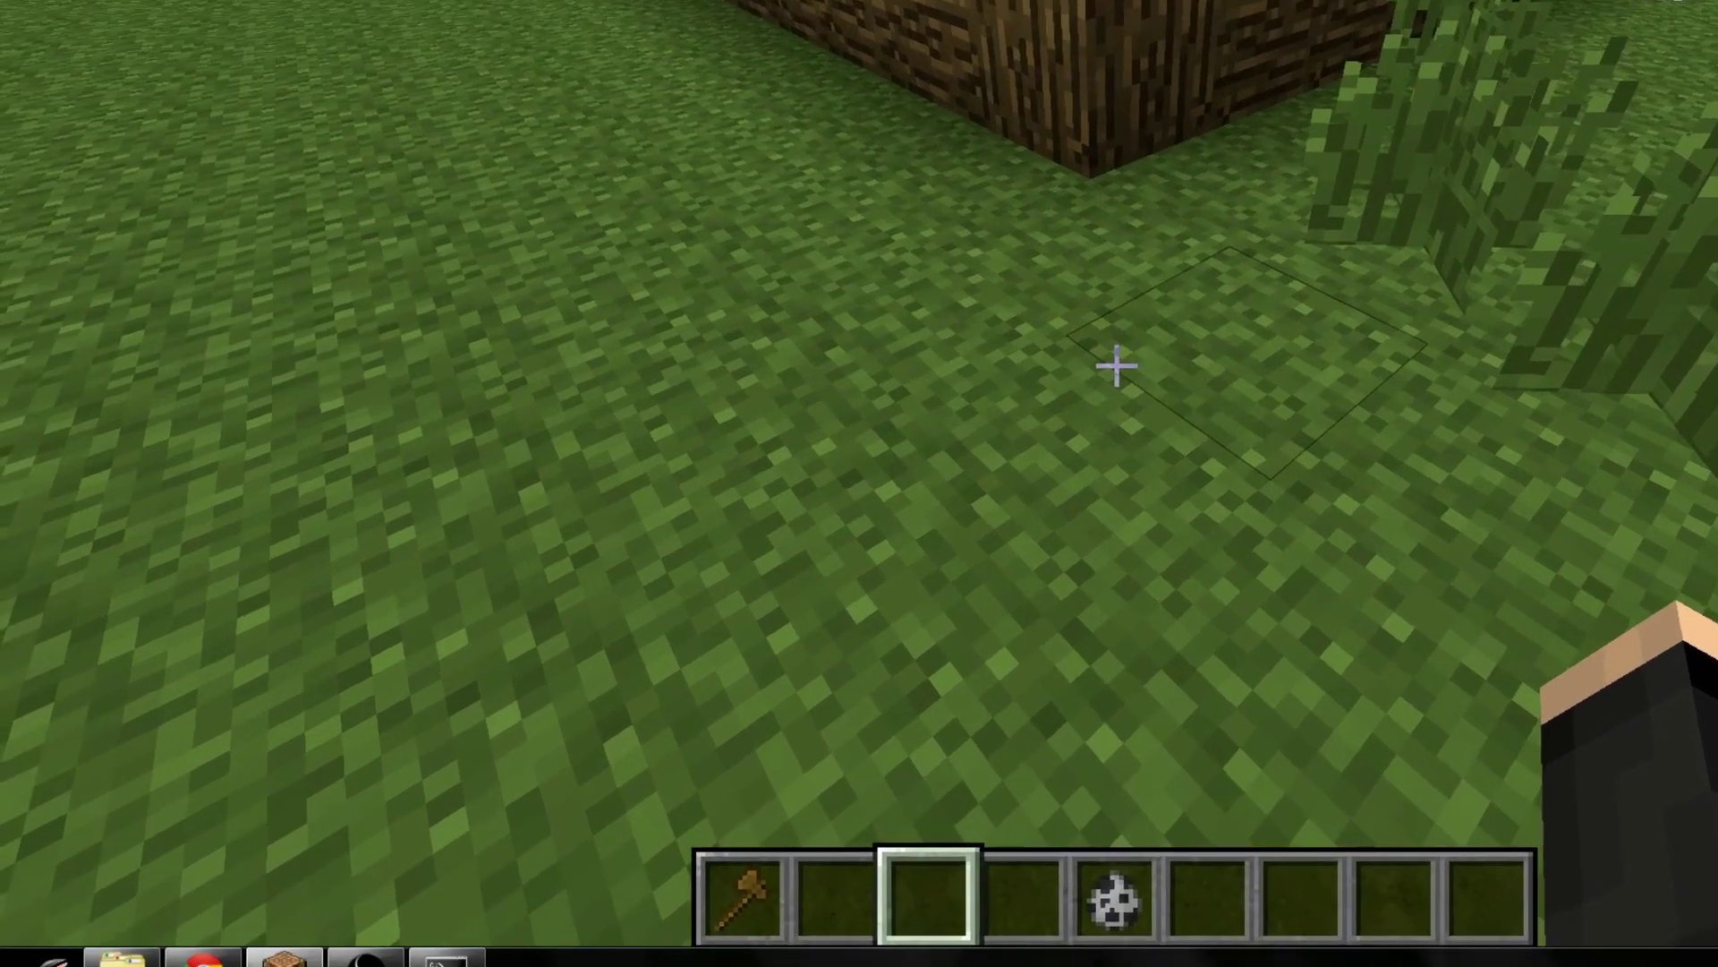
Run /region flag spawn creeper-explosion deny to block creeper explosions in Spawn.
type("t/re")
key("BackSpace")
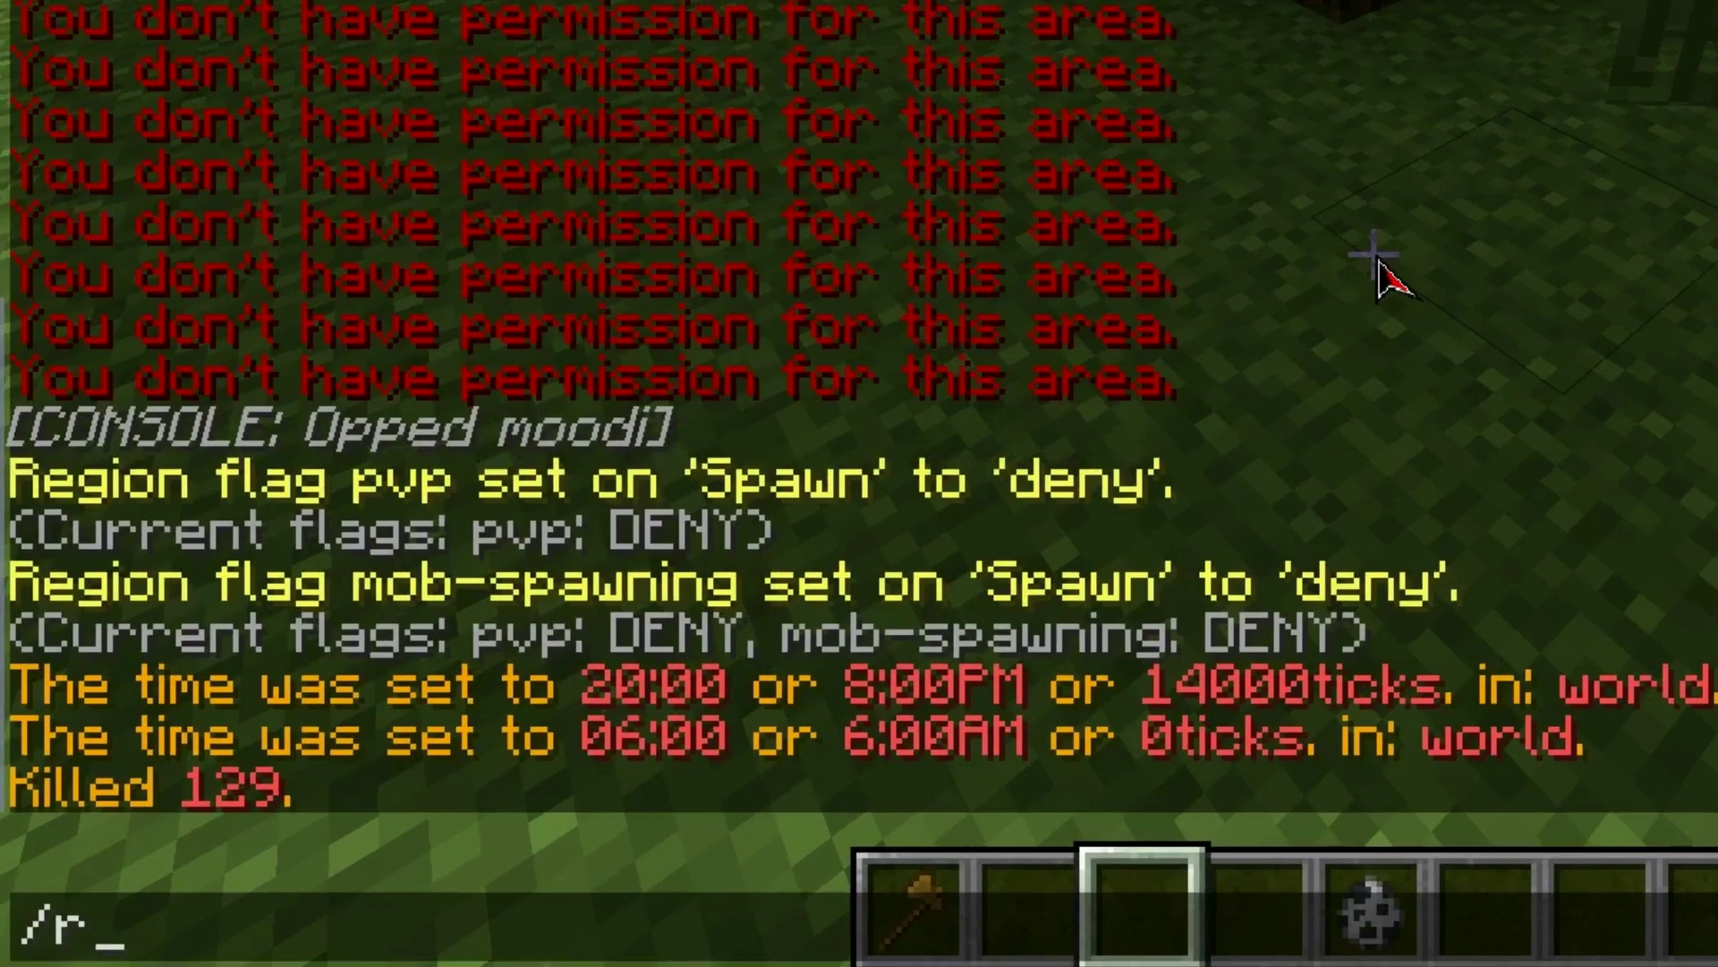
type("egion flag")
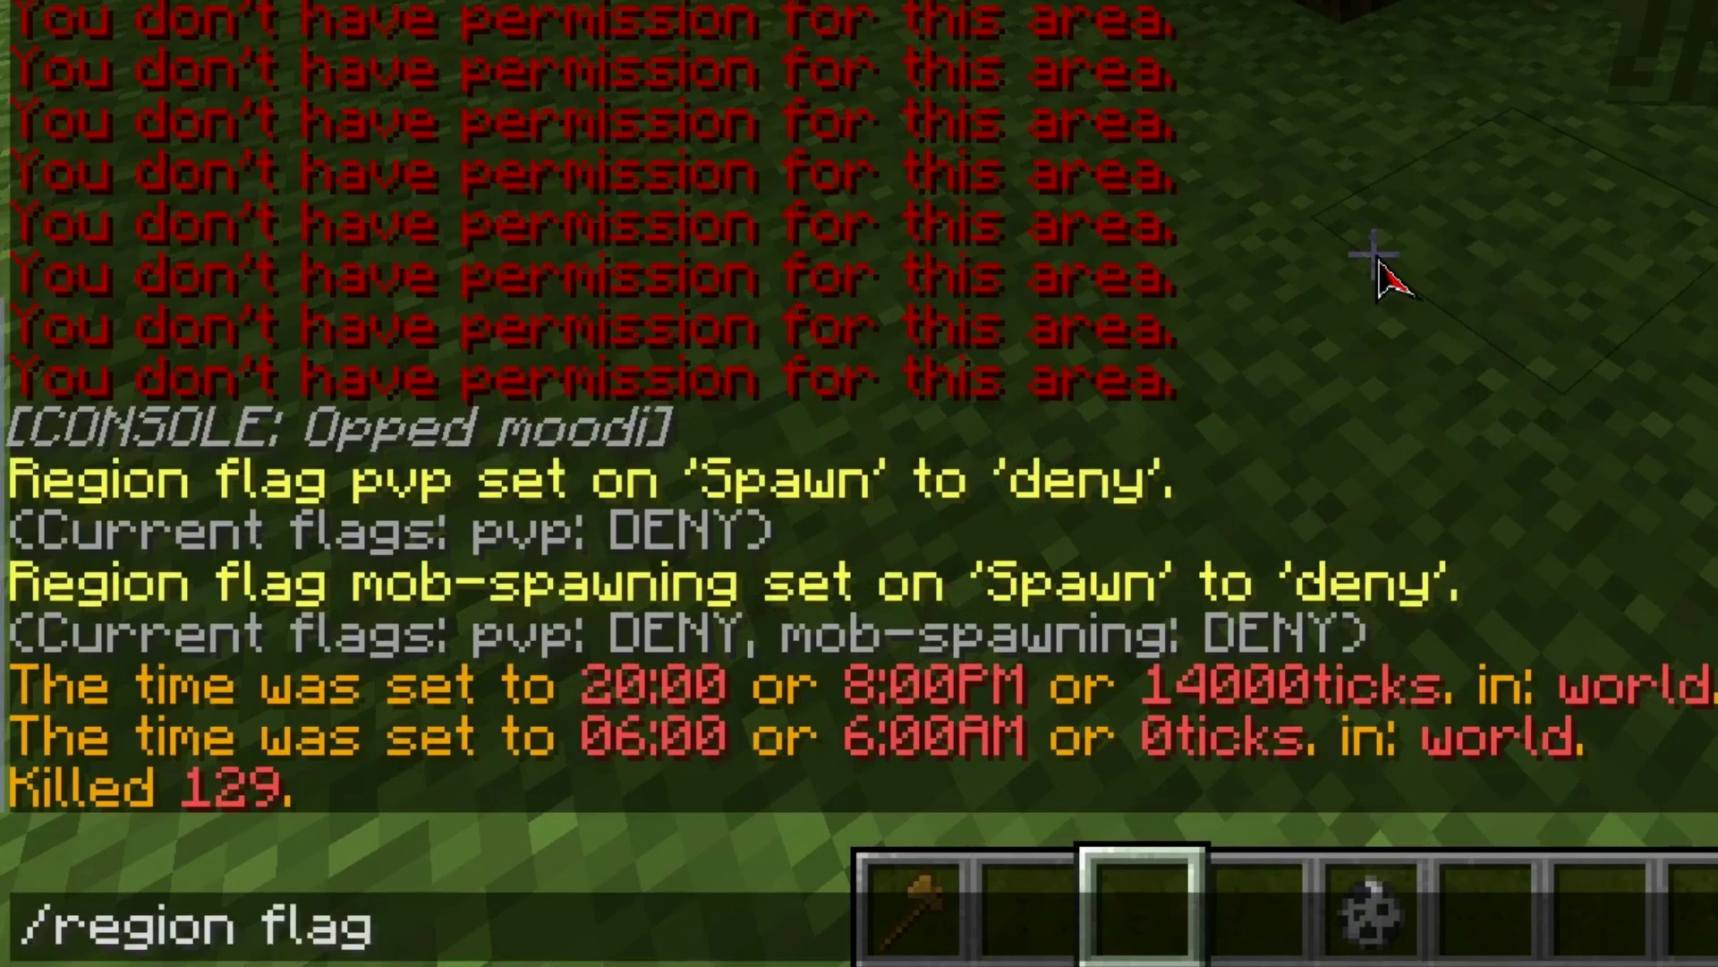
type(" spawn")
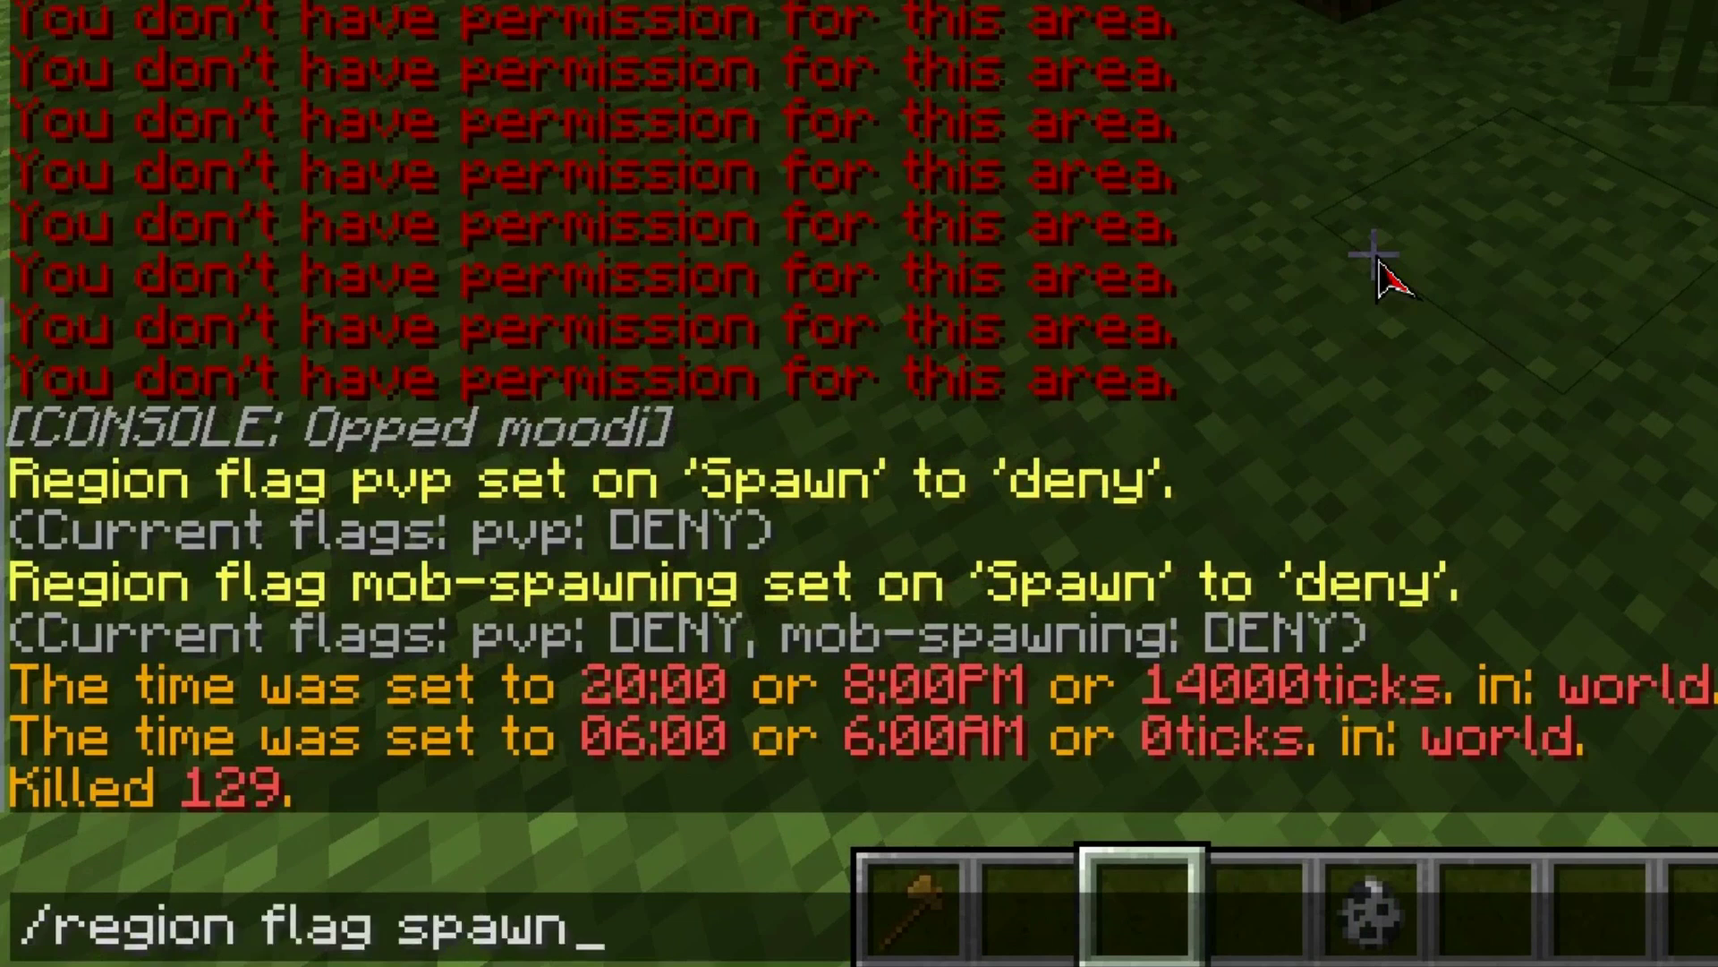
type(" creeper")
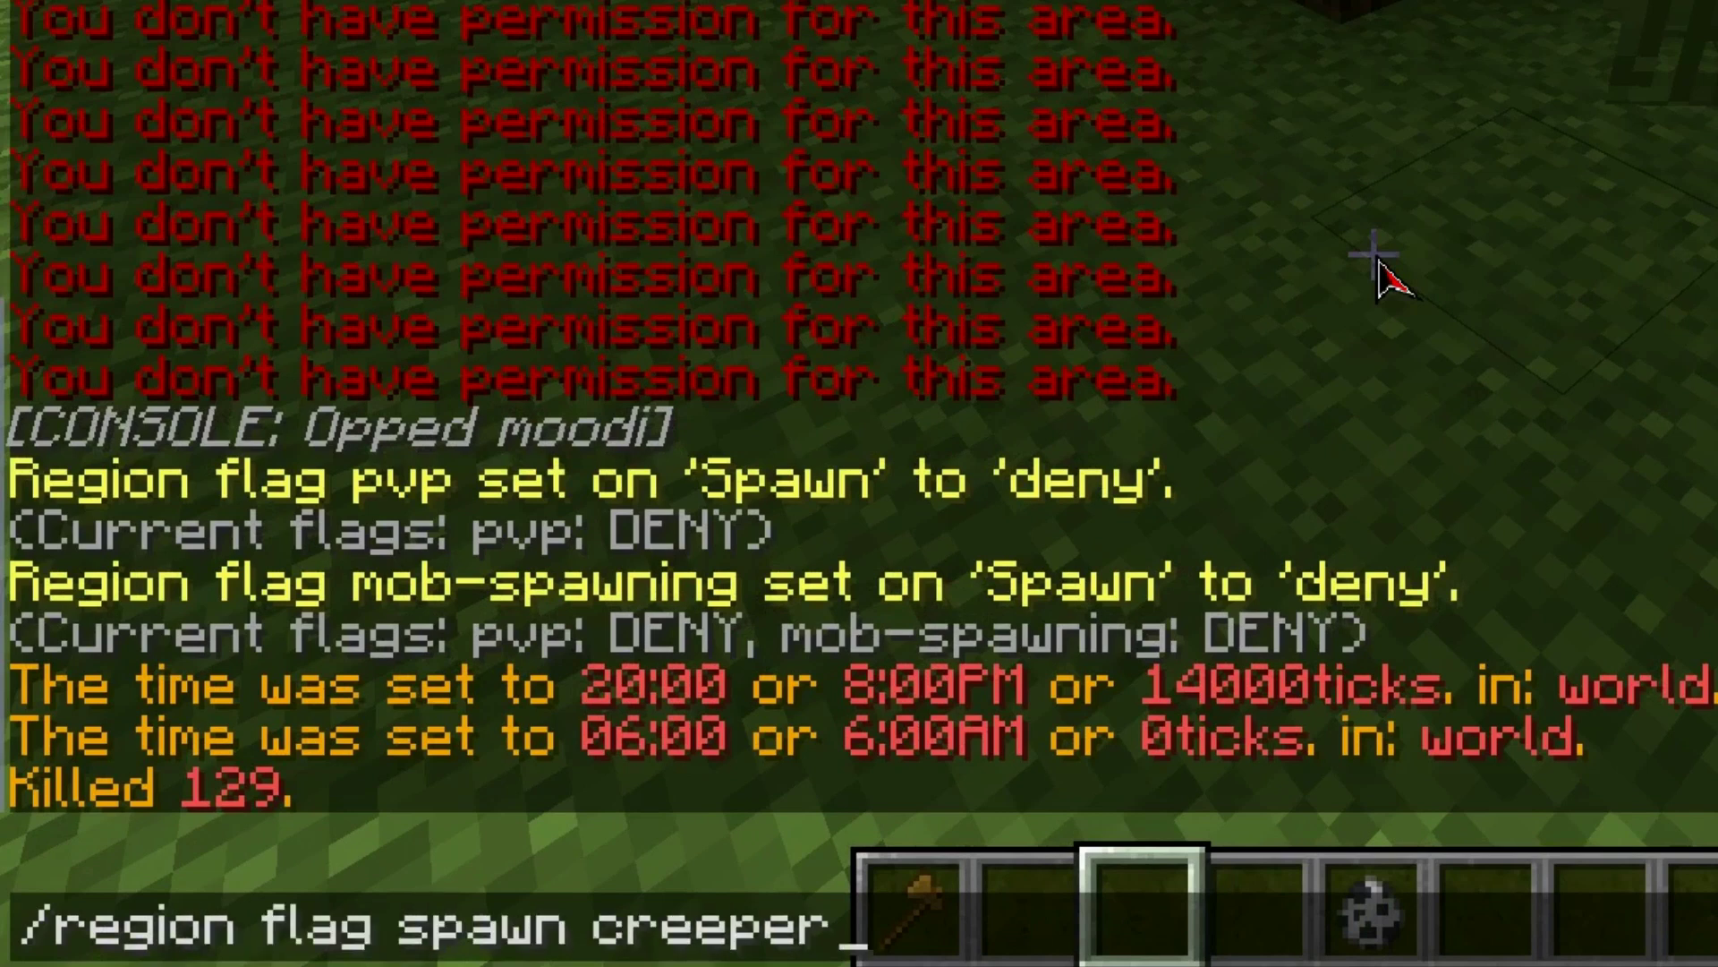
type("-ex")
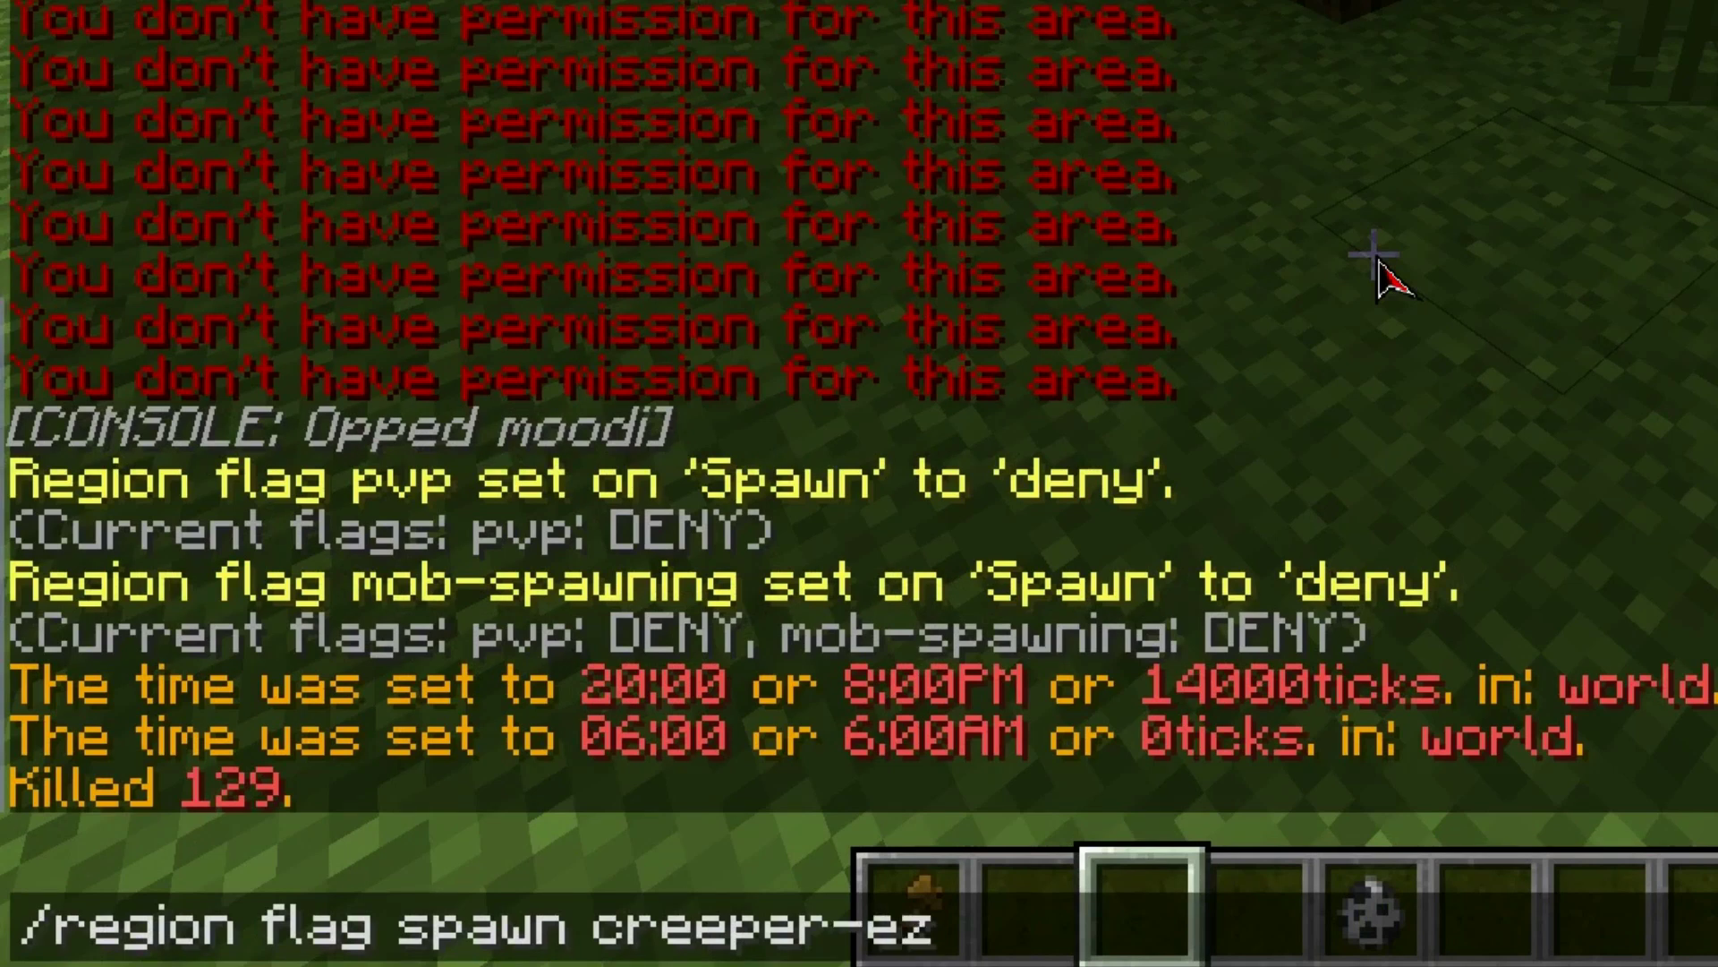
type("plosion")
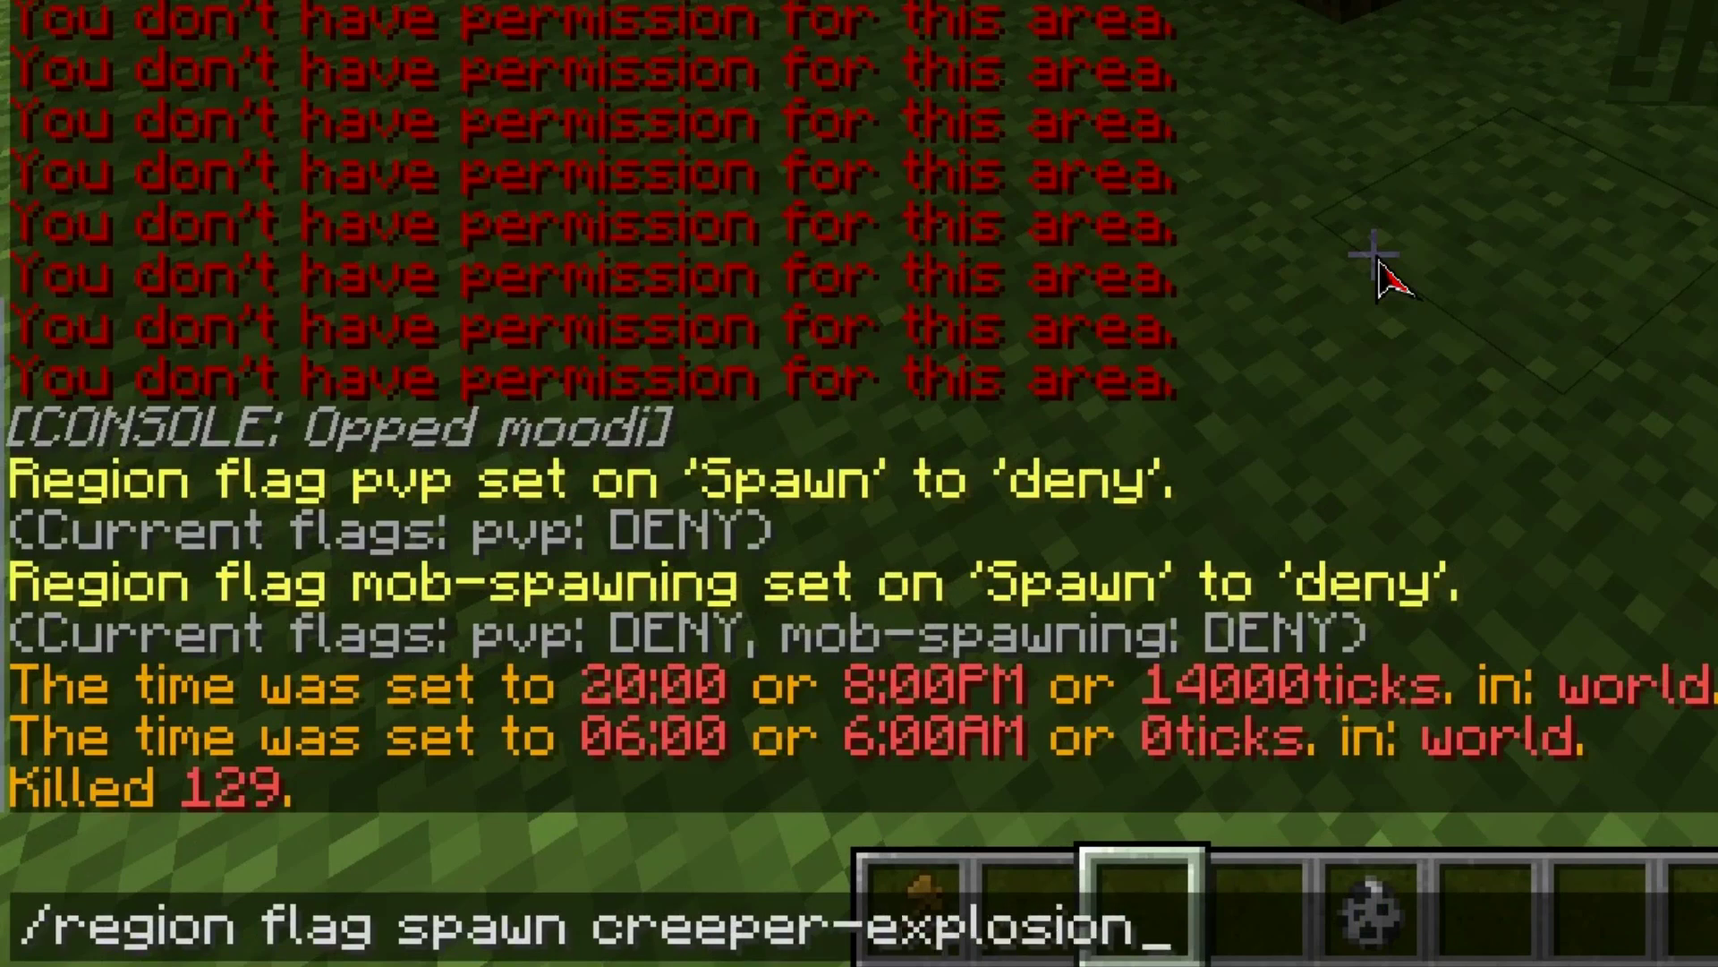
type(" deny")
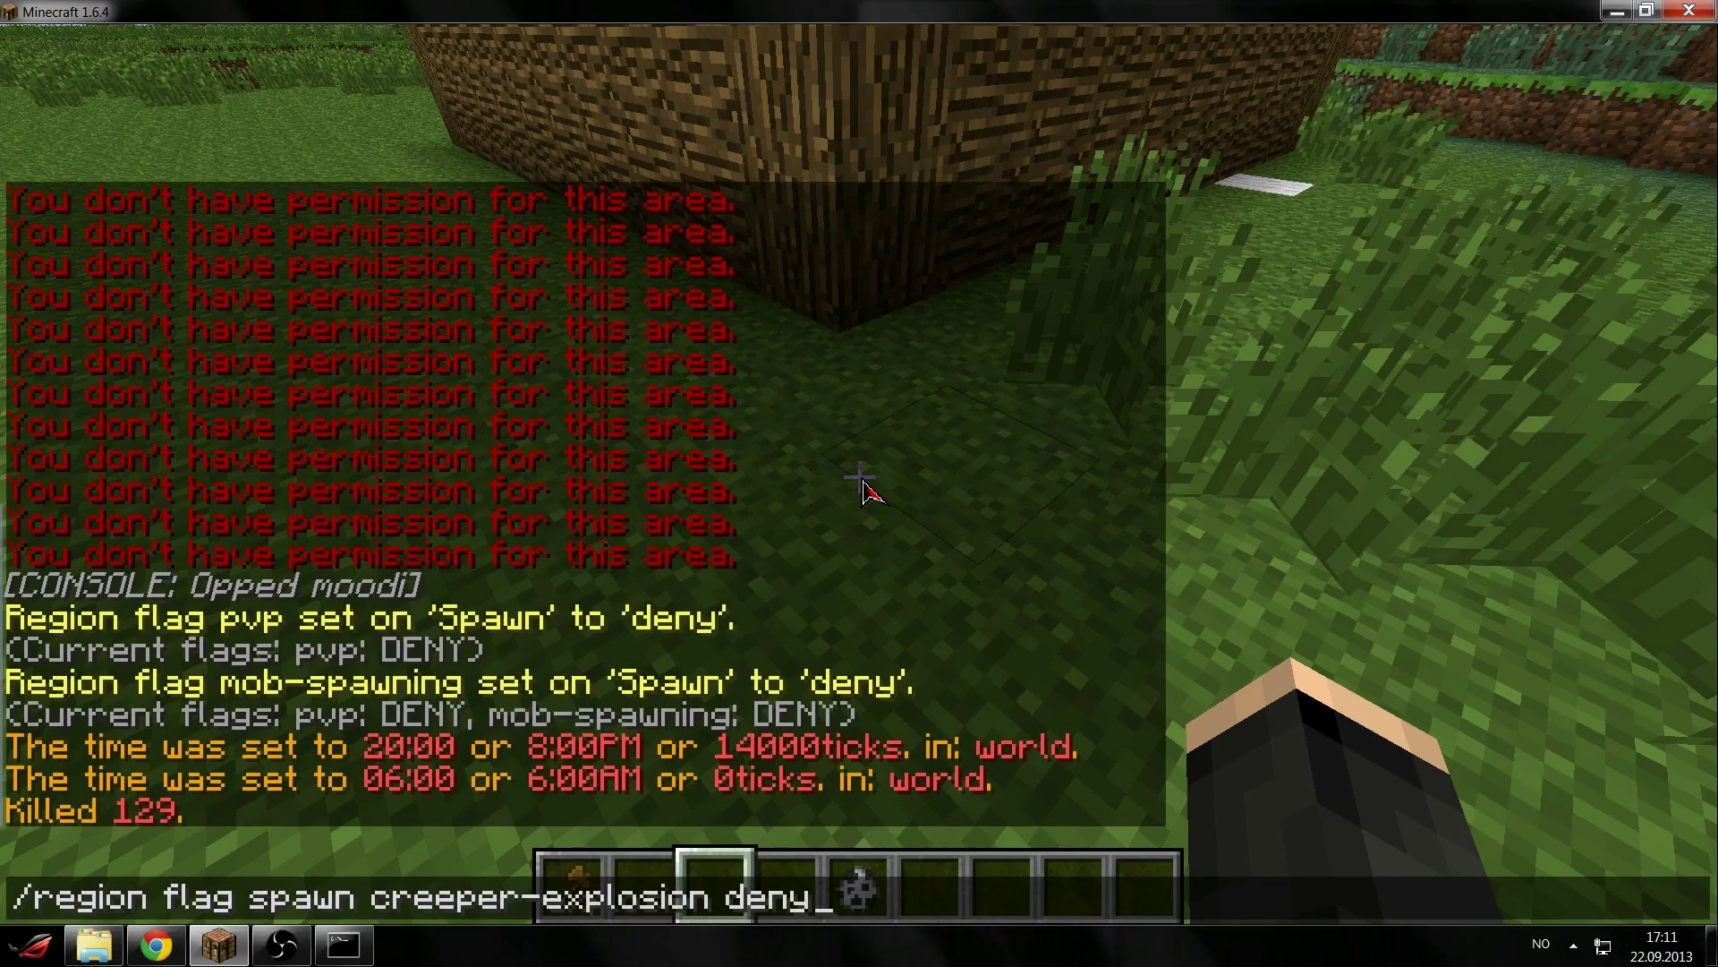
key("Return")
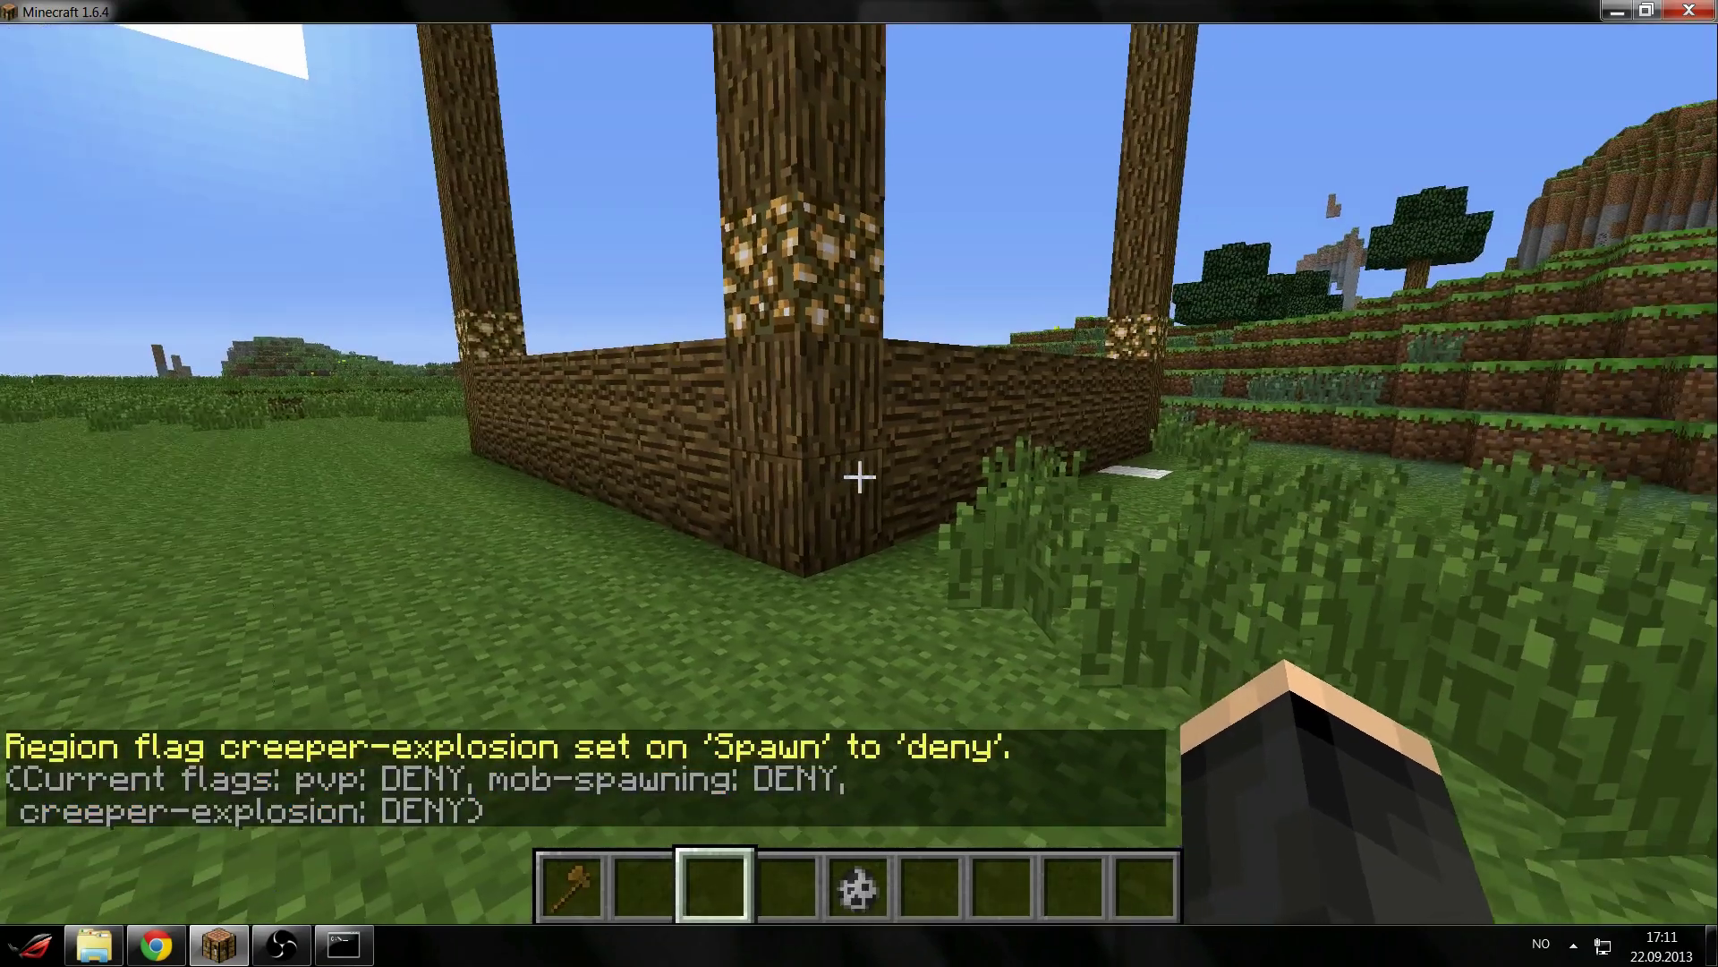
Release a creeper from a spawn egg onto the grass near the log wall.
key("e")
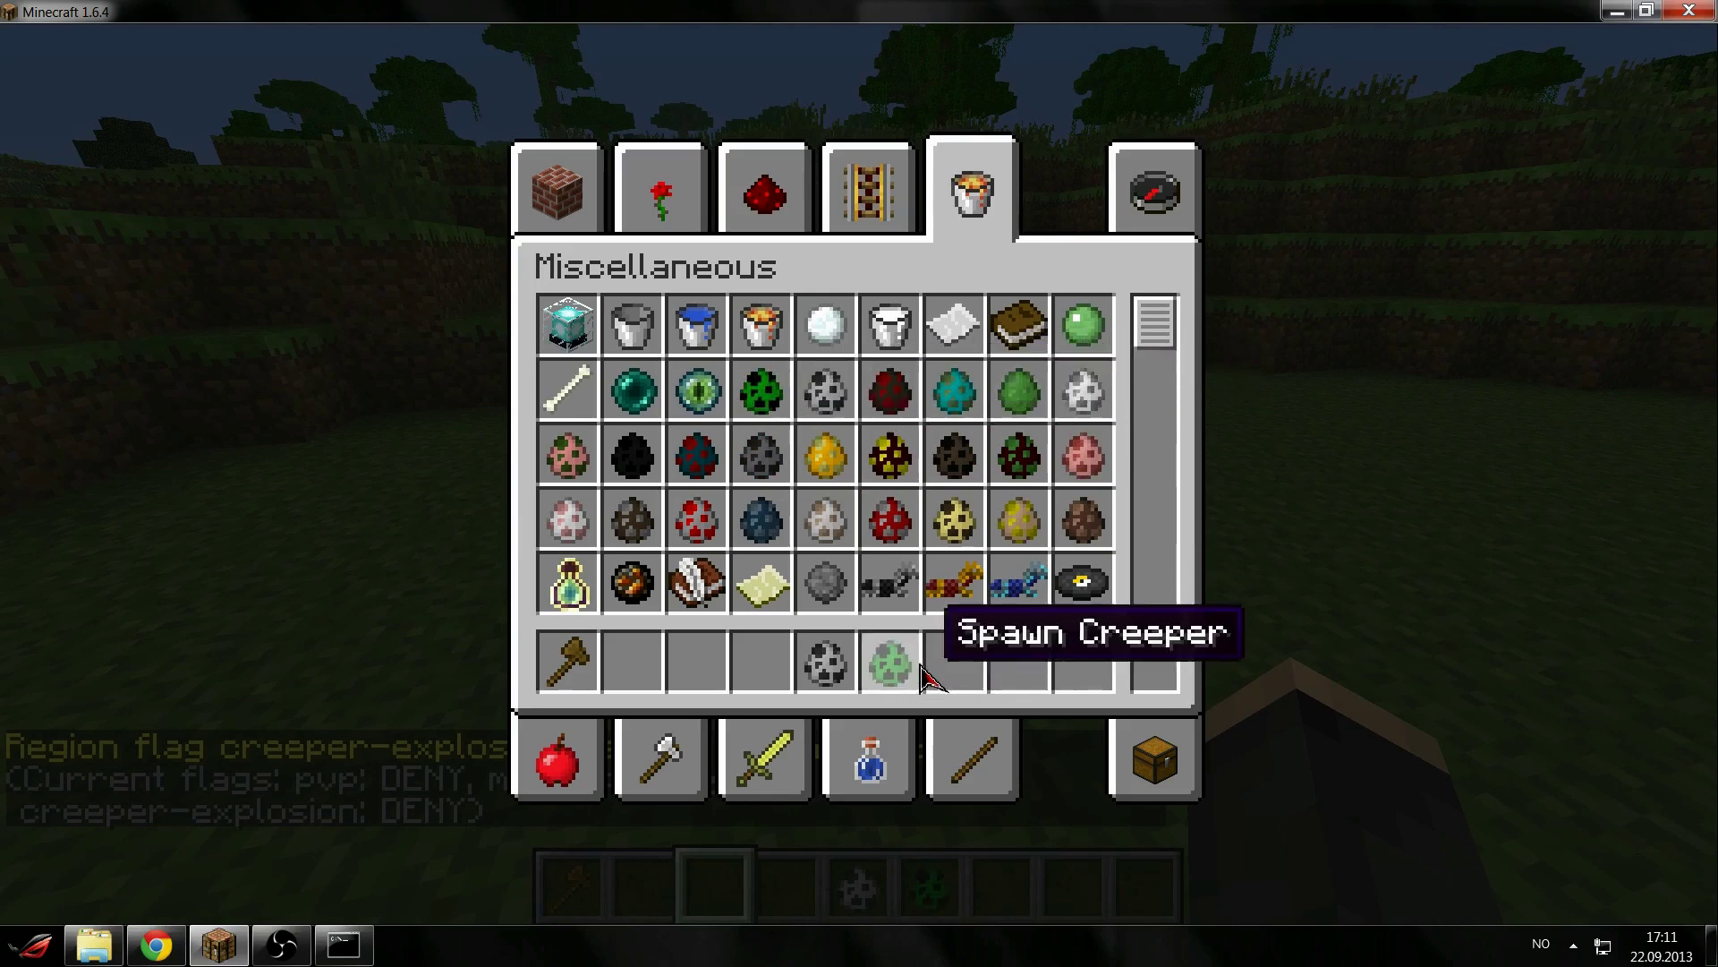
key("e")
scroll(859, 483, "up", 6)
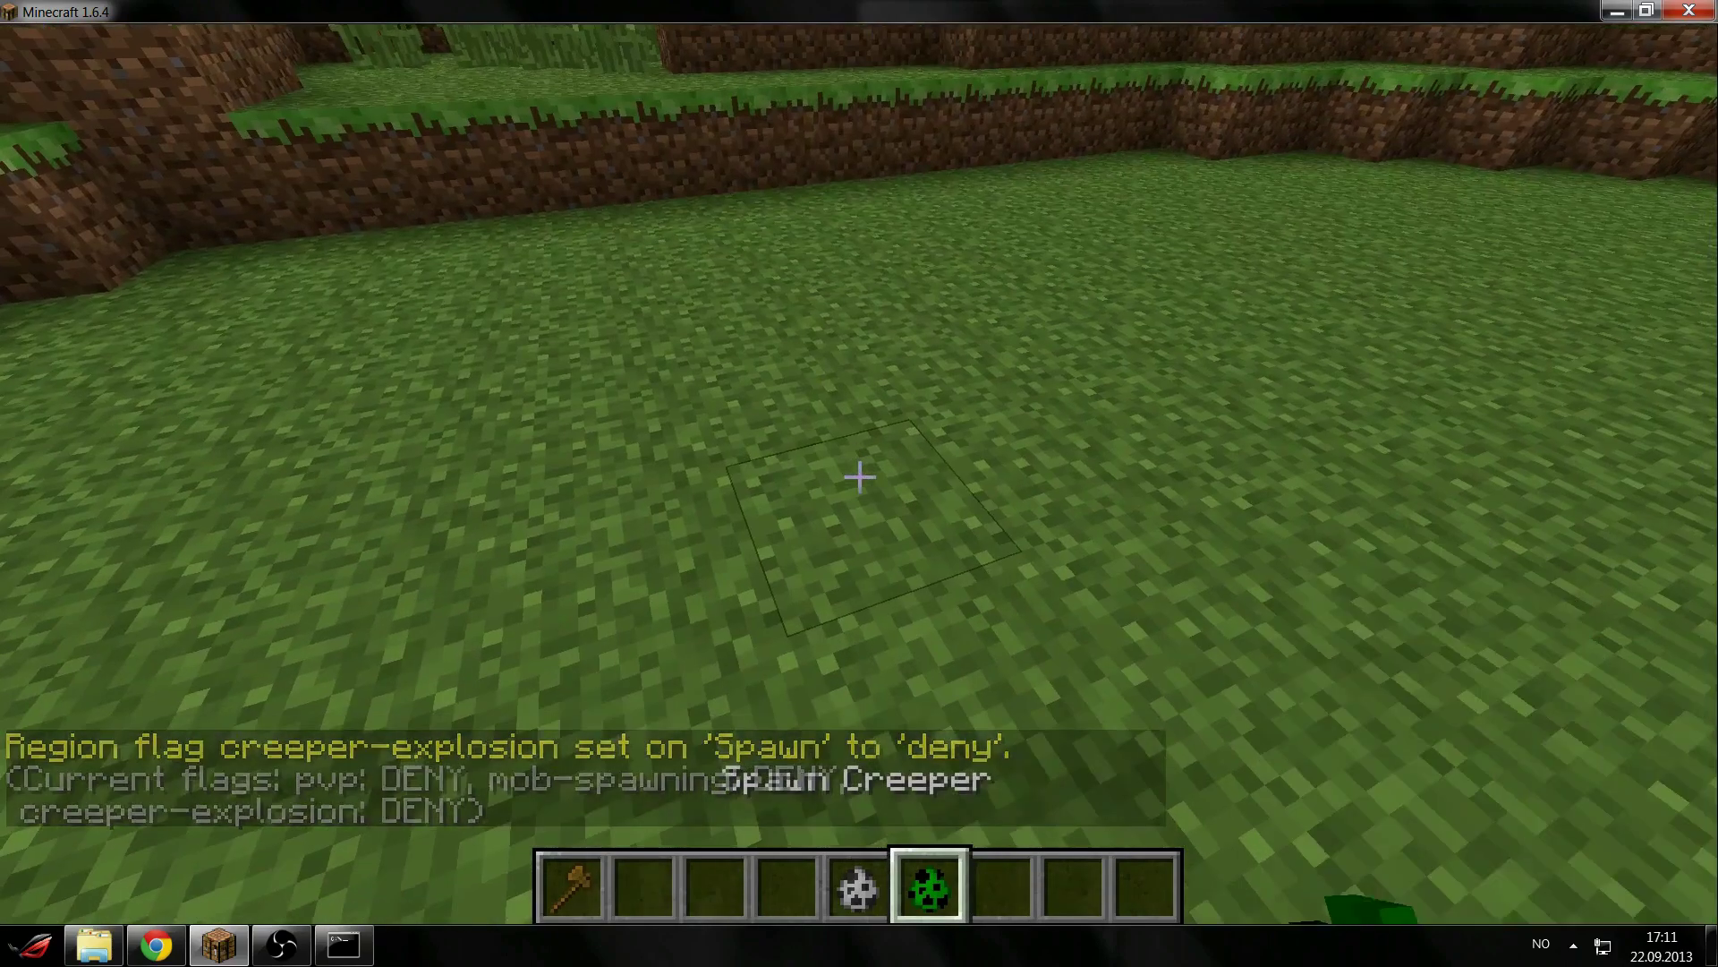
right_click(860, 476)
scroll(859, 476, "down", 1)
type("/gamemode 0")
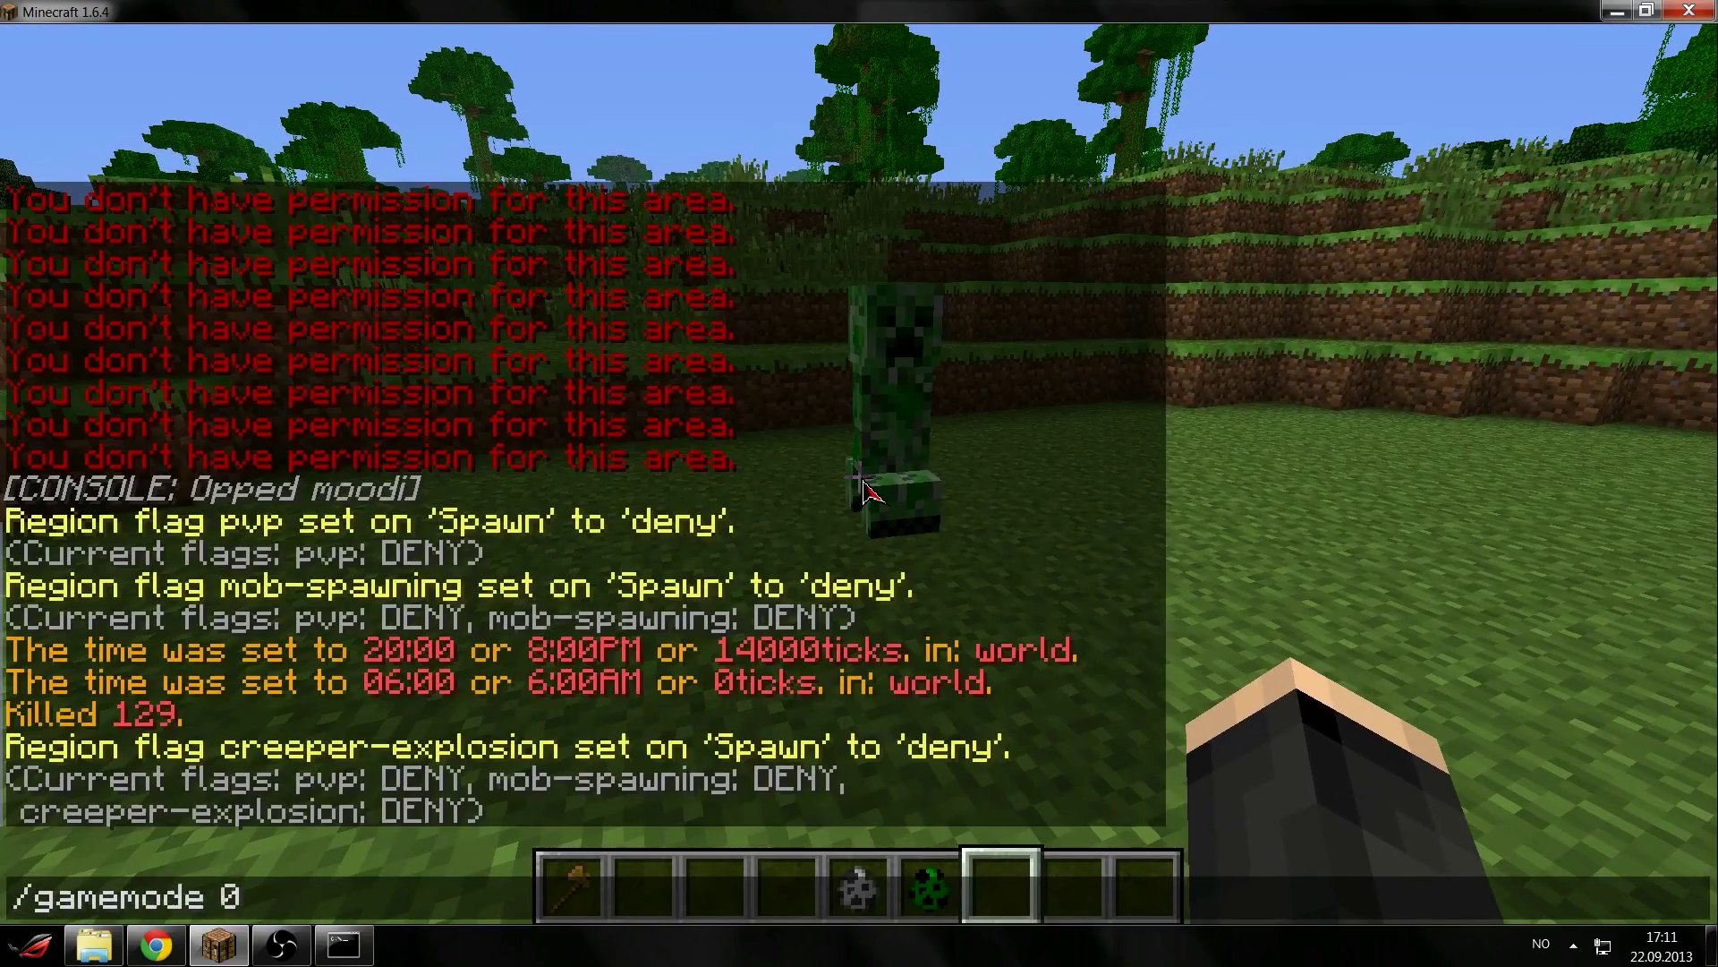
Switch to survival mode with /gamemode 0 and check the player inventory.
key("Return")
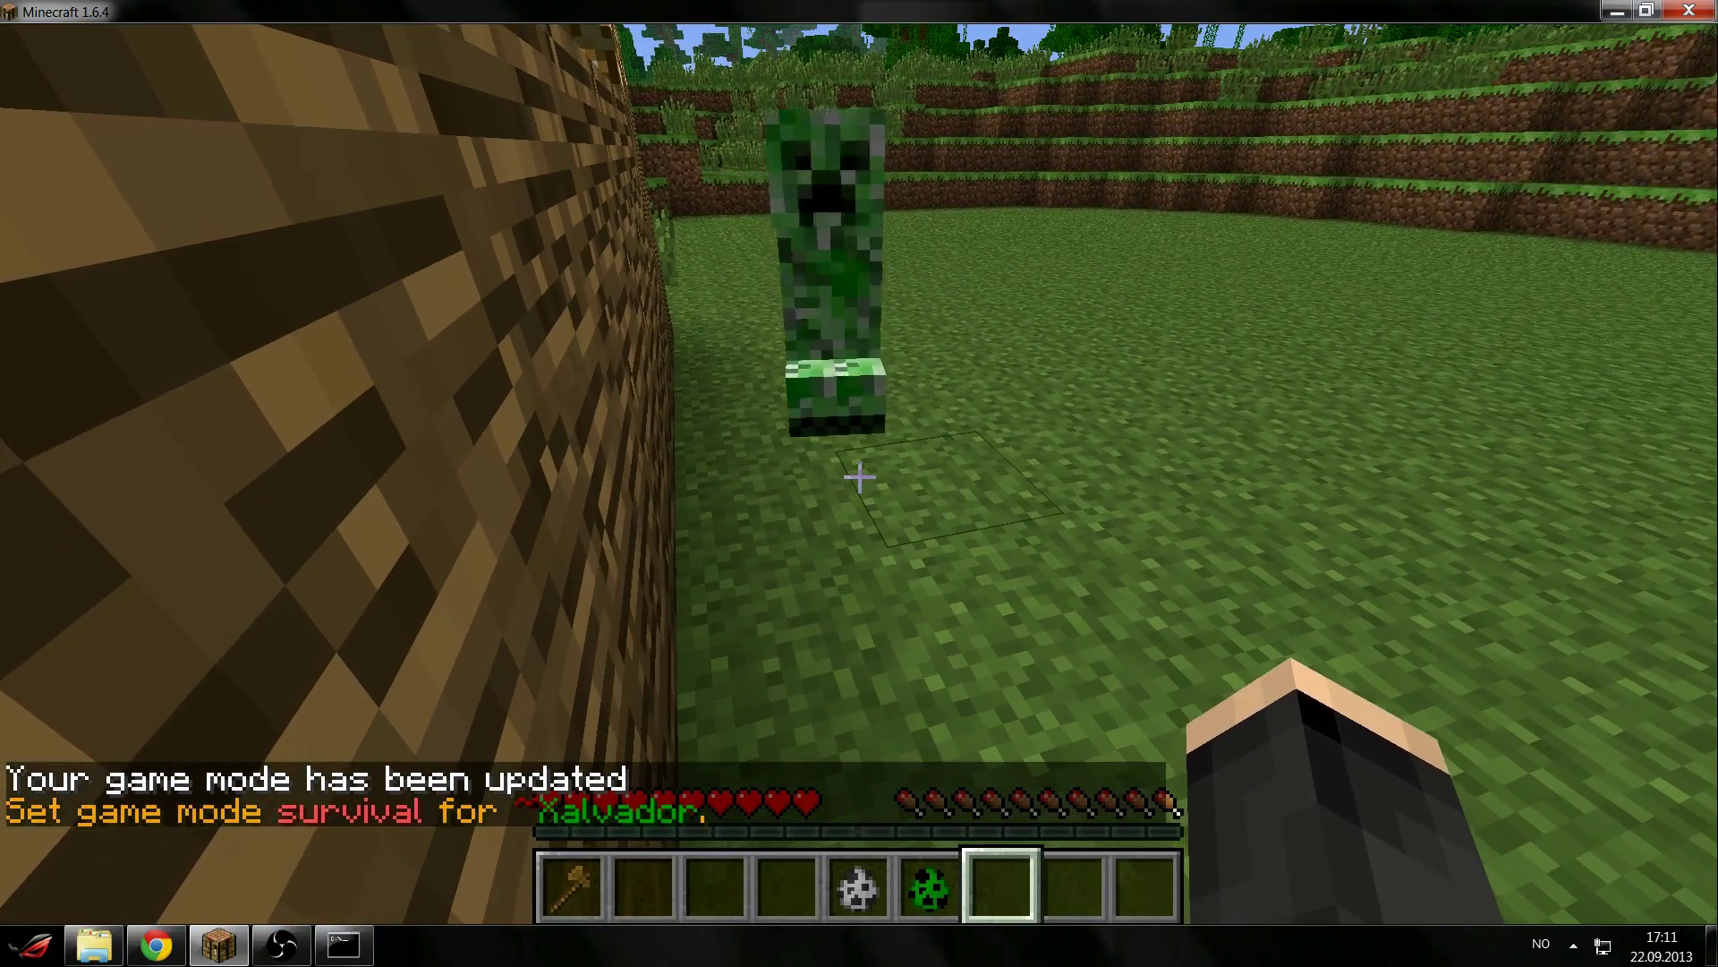
scroll(859, 476, "up", 1)
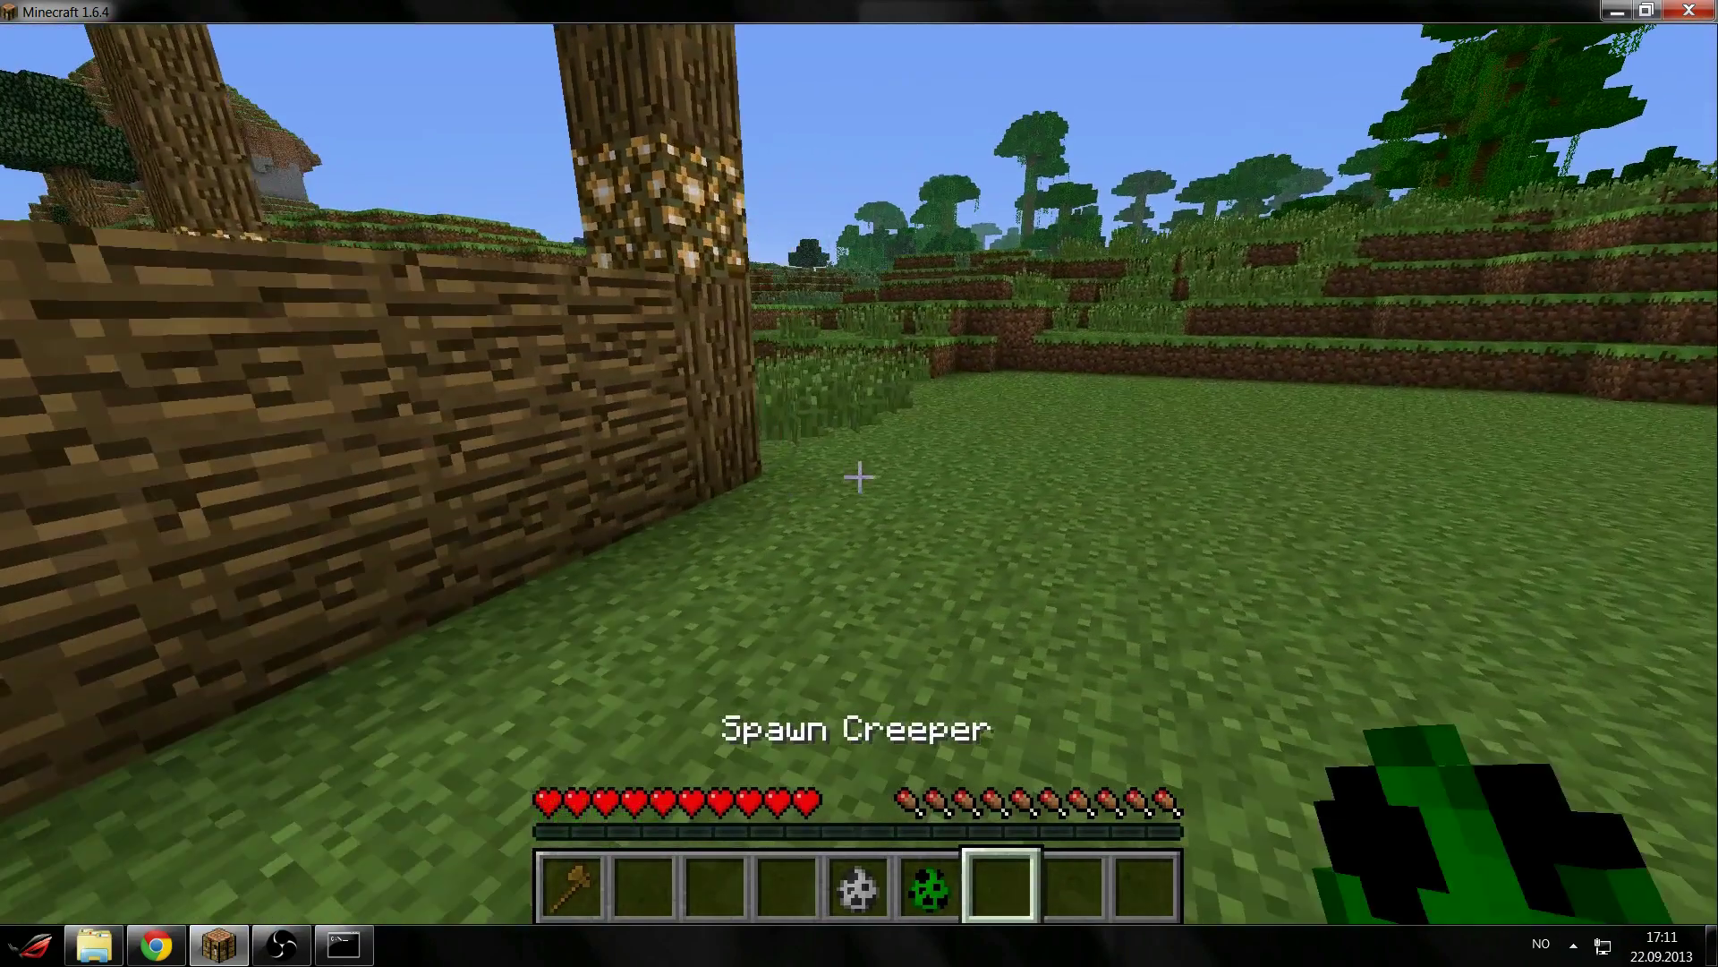
scroll(859, 476, "down", 1)
key("e")
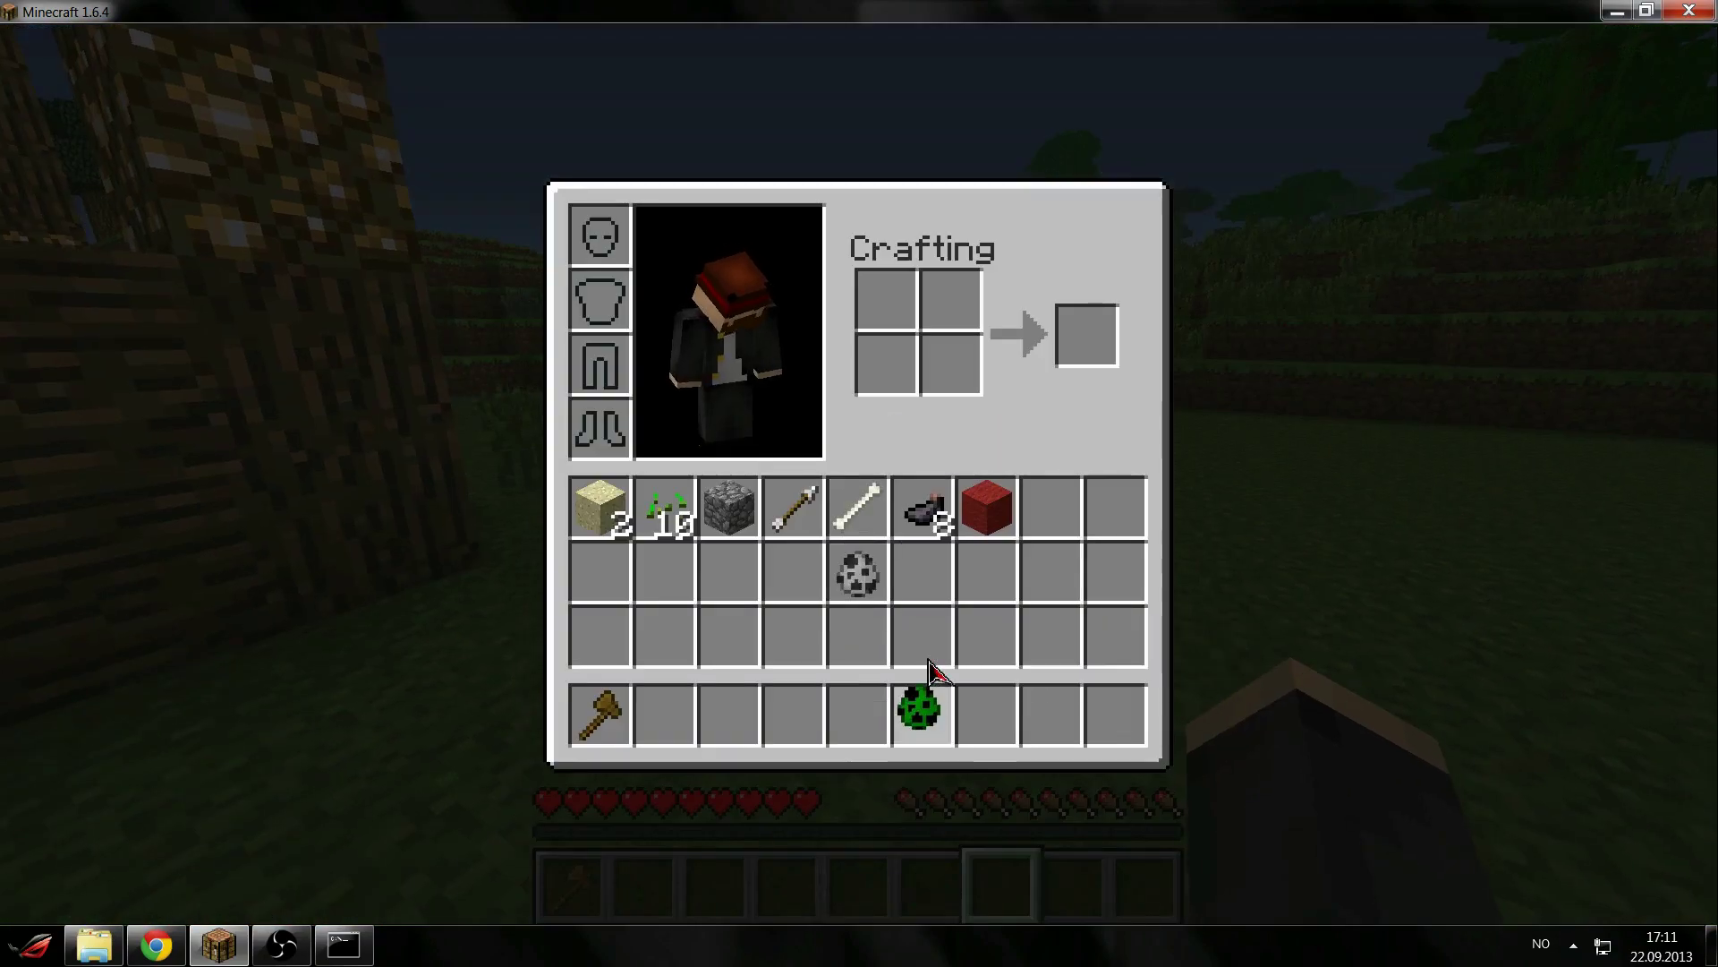
key("e")
Return to creative mode with /gamemode 1 and walk to face the log wall.
key("t")
type("/gamemode")
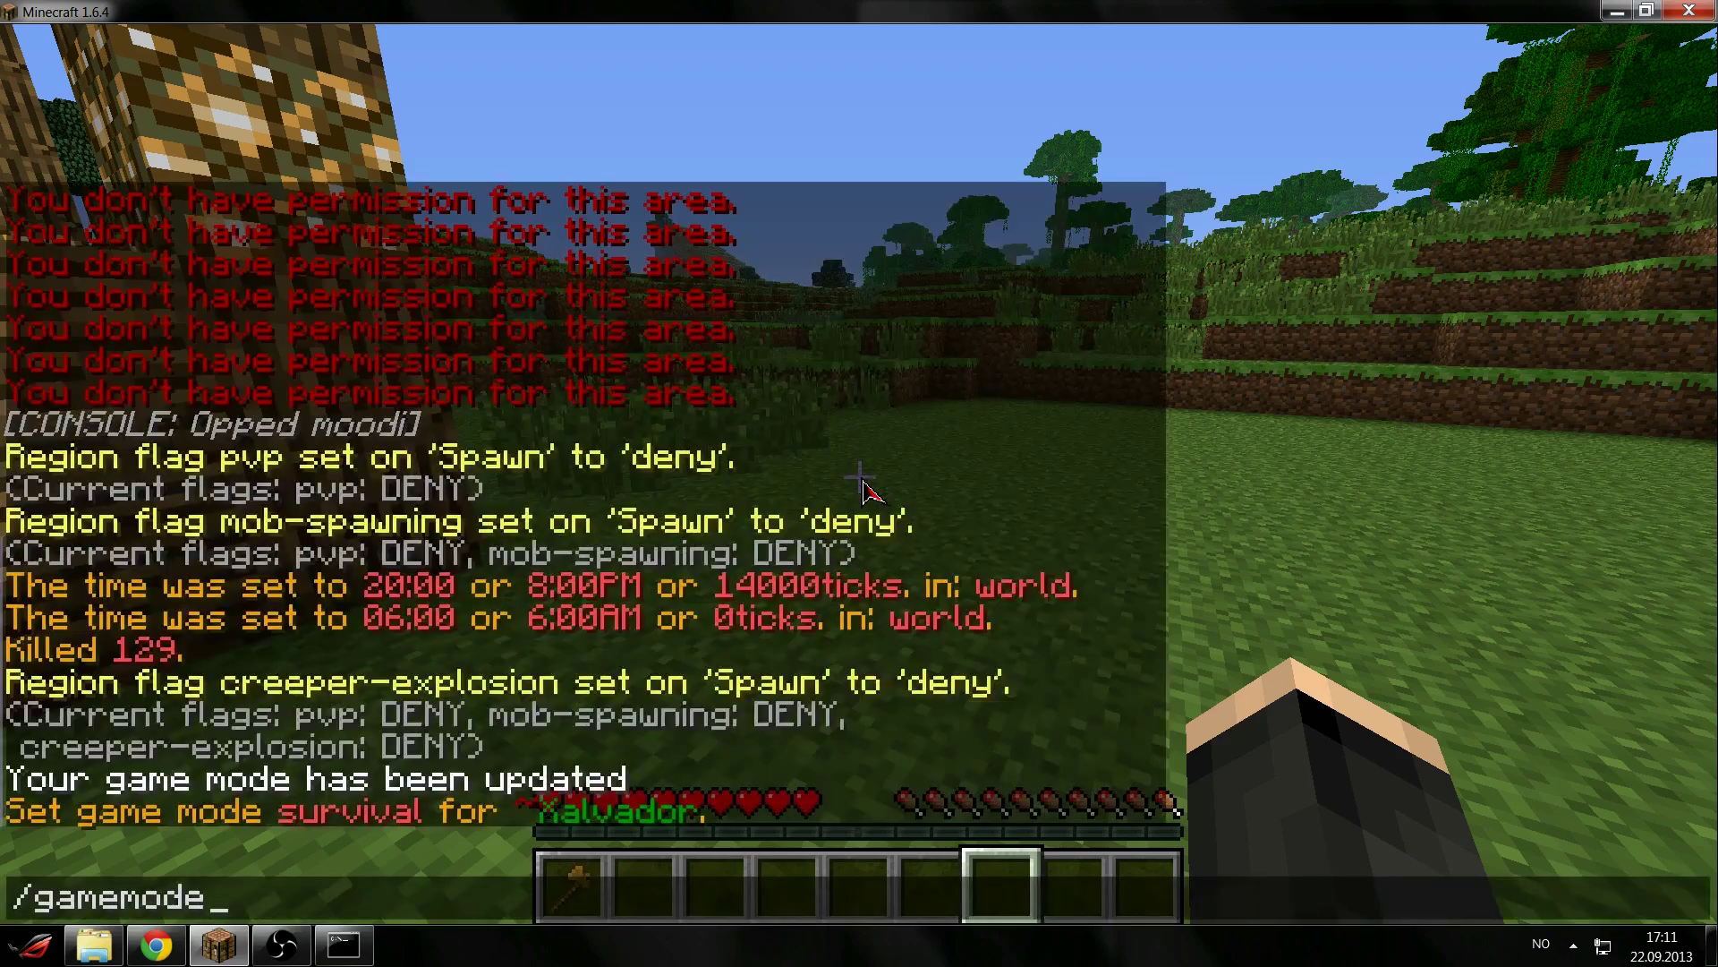
type("1")
key("Return")
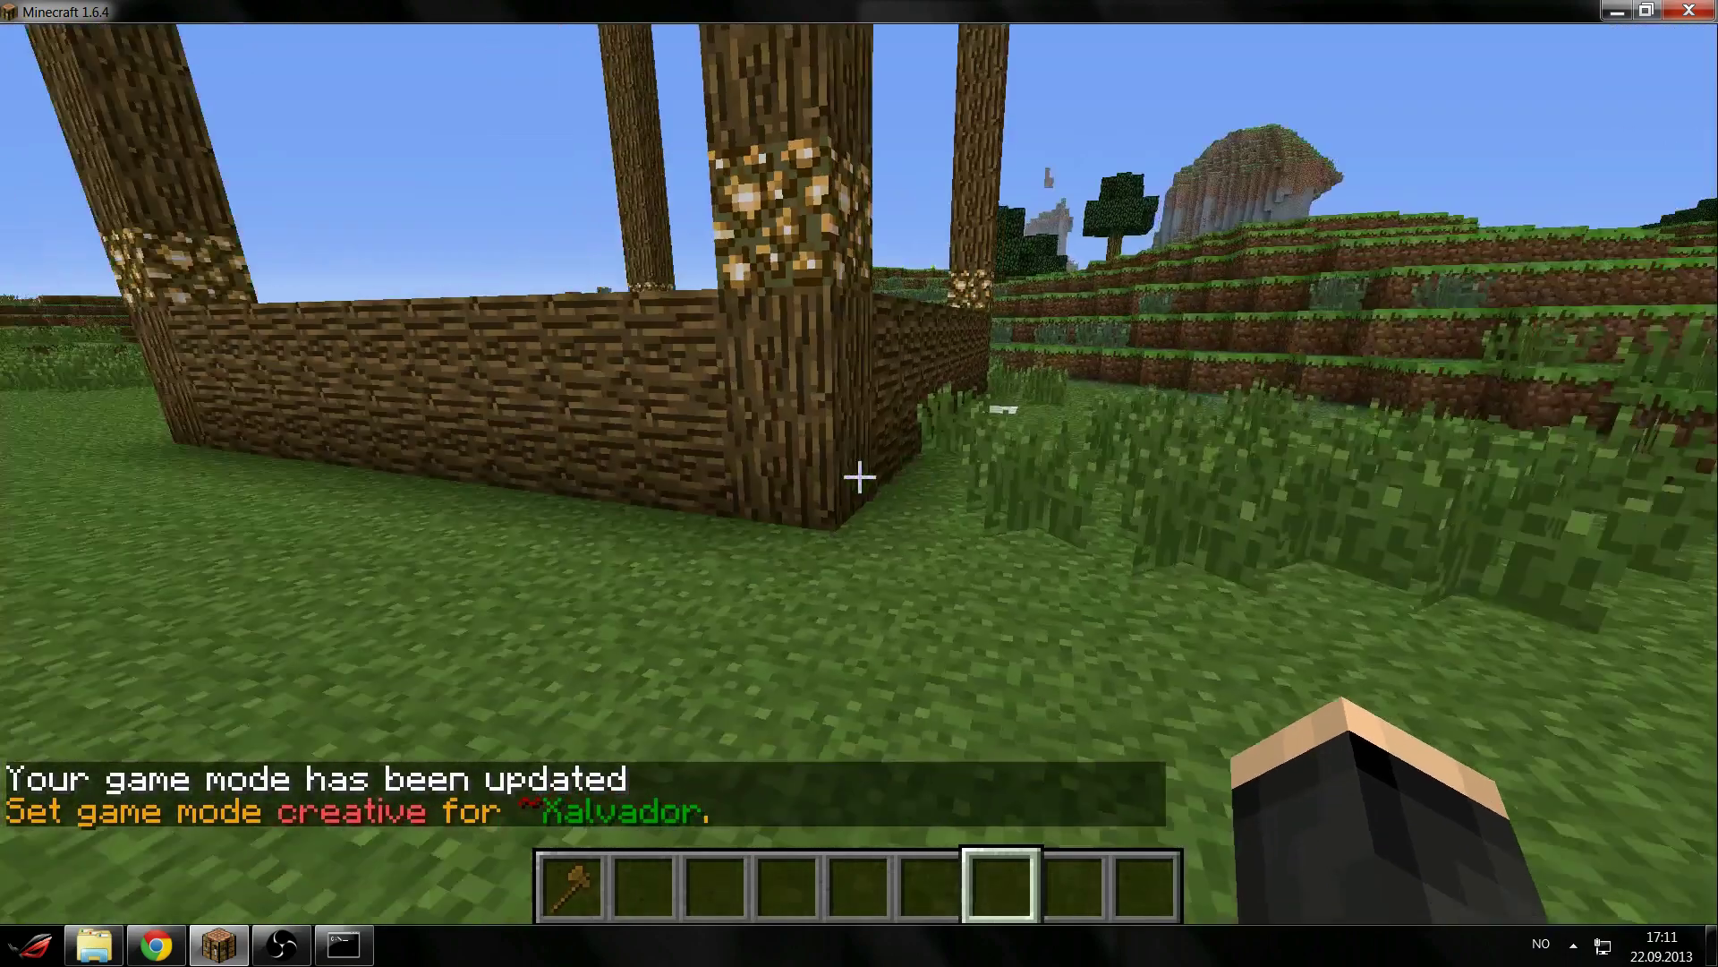
key("w")
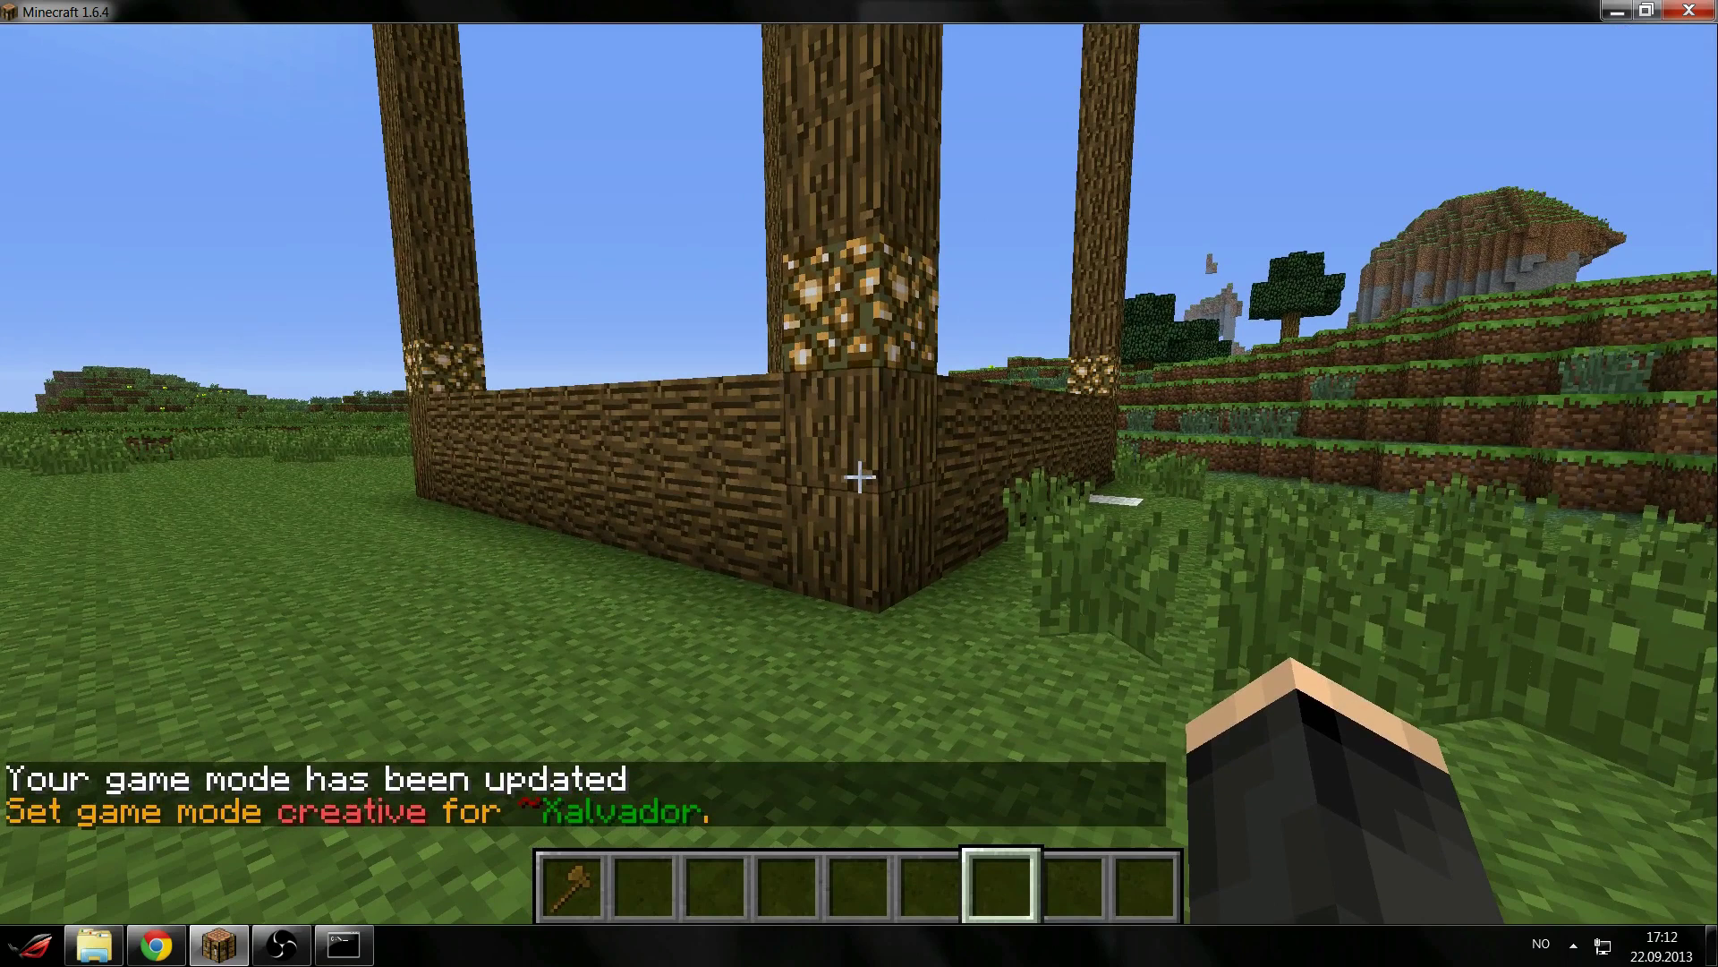
key("a")
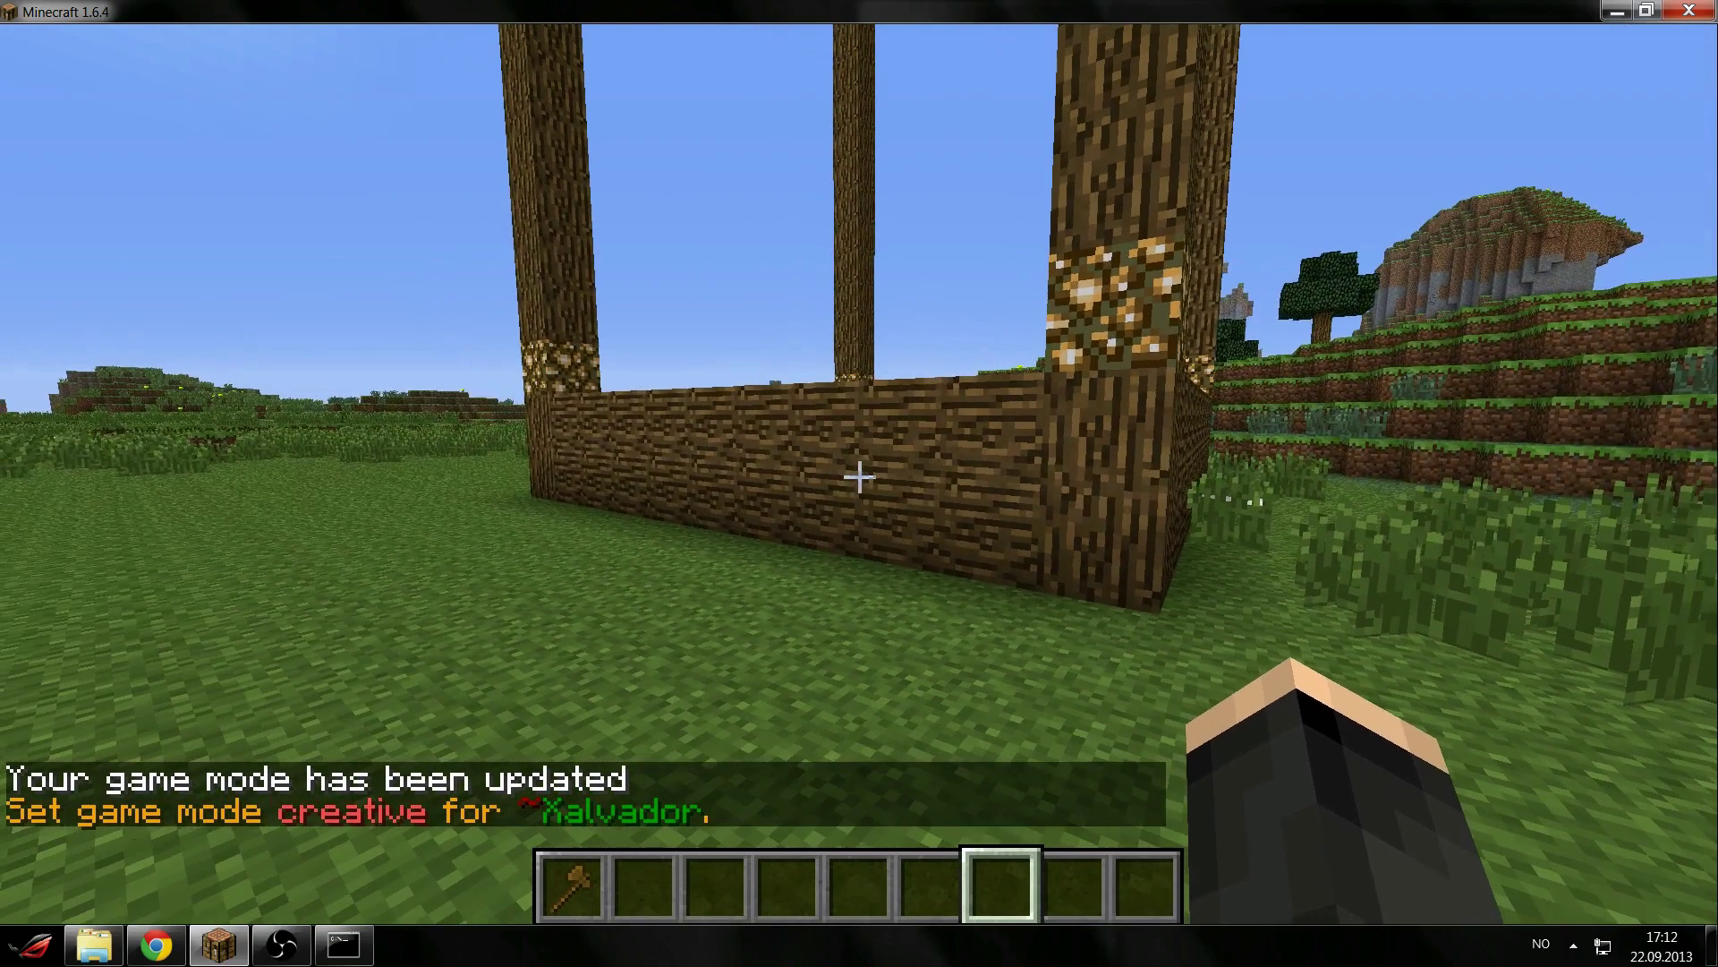
Set the Spawn greeting to 'Hi im a guy ...' and walk along the wall to see it.
key("a")
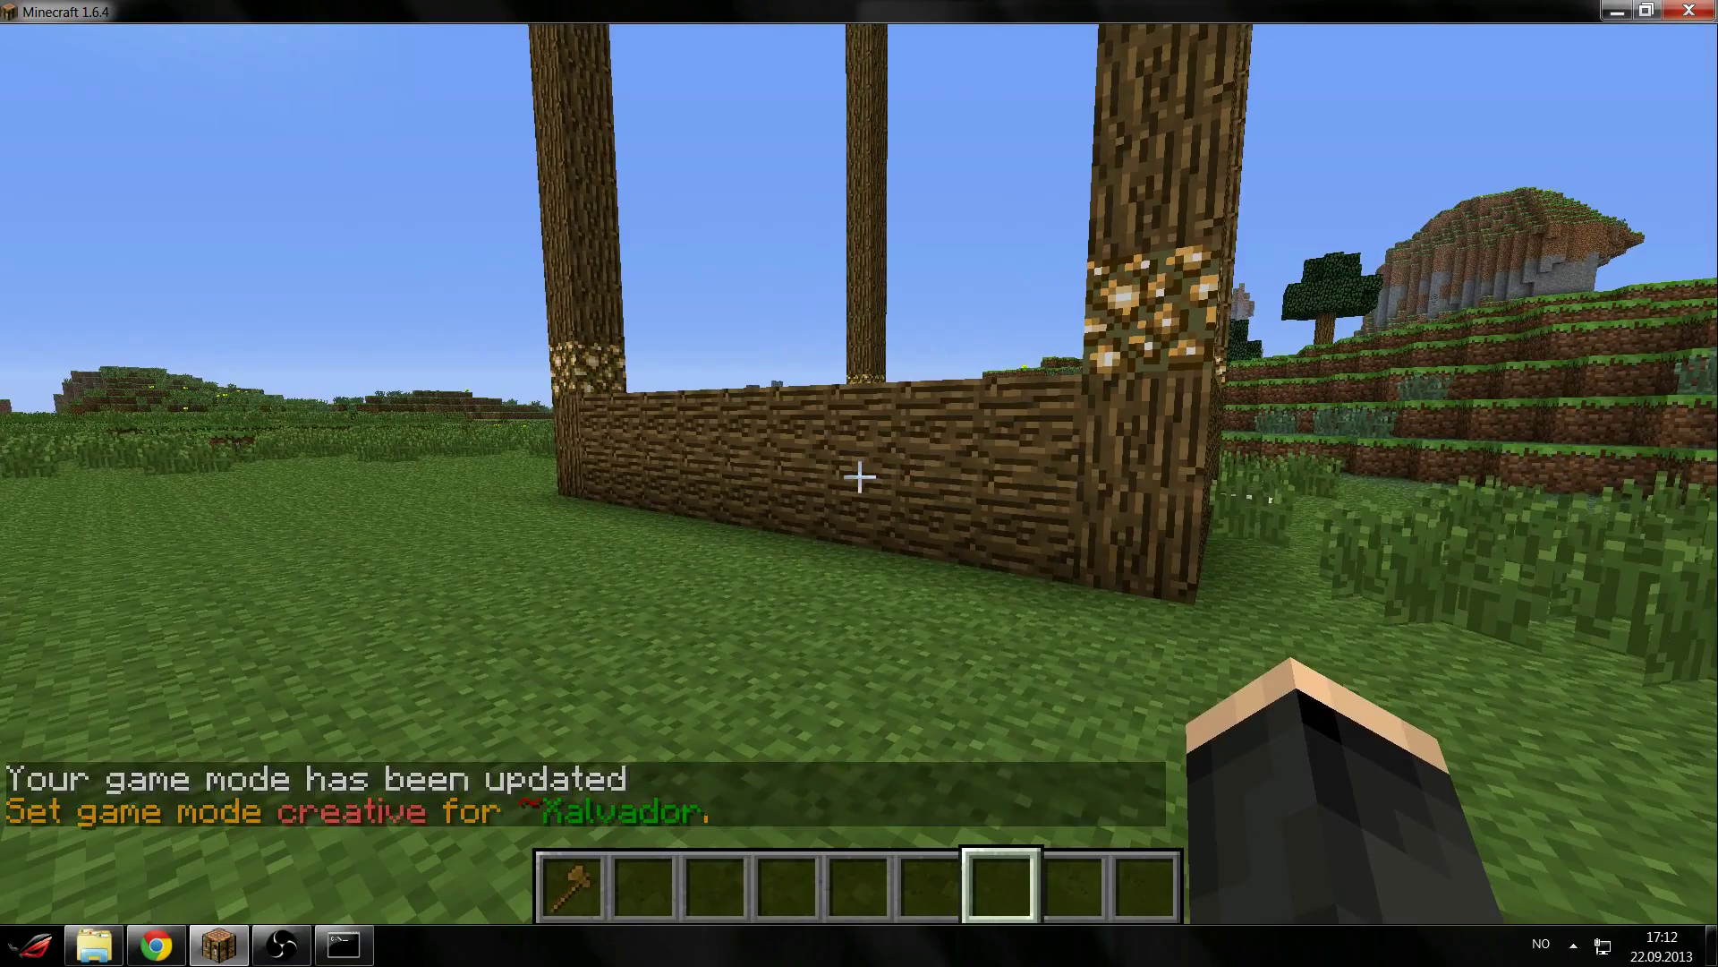
key("slash")
type("region ")
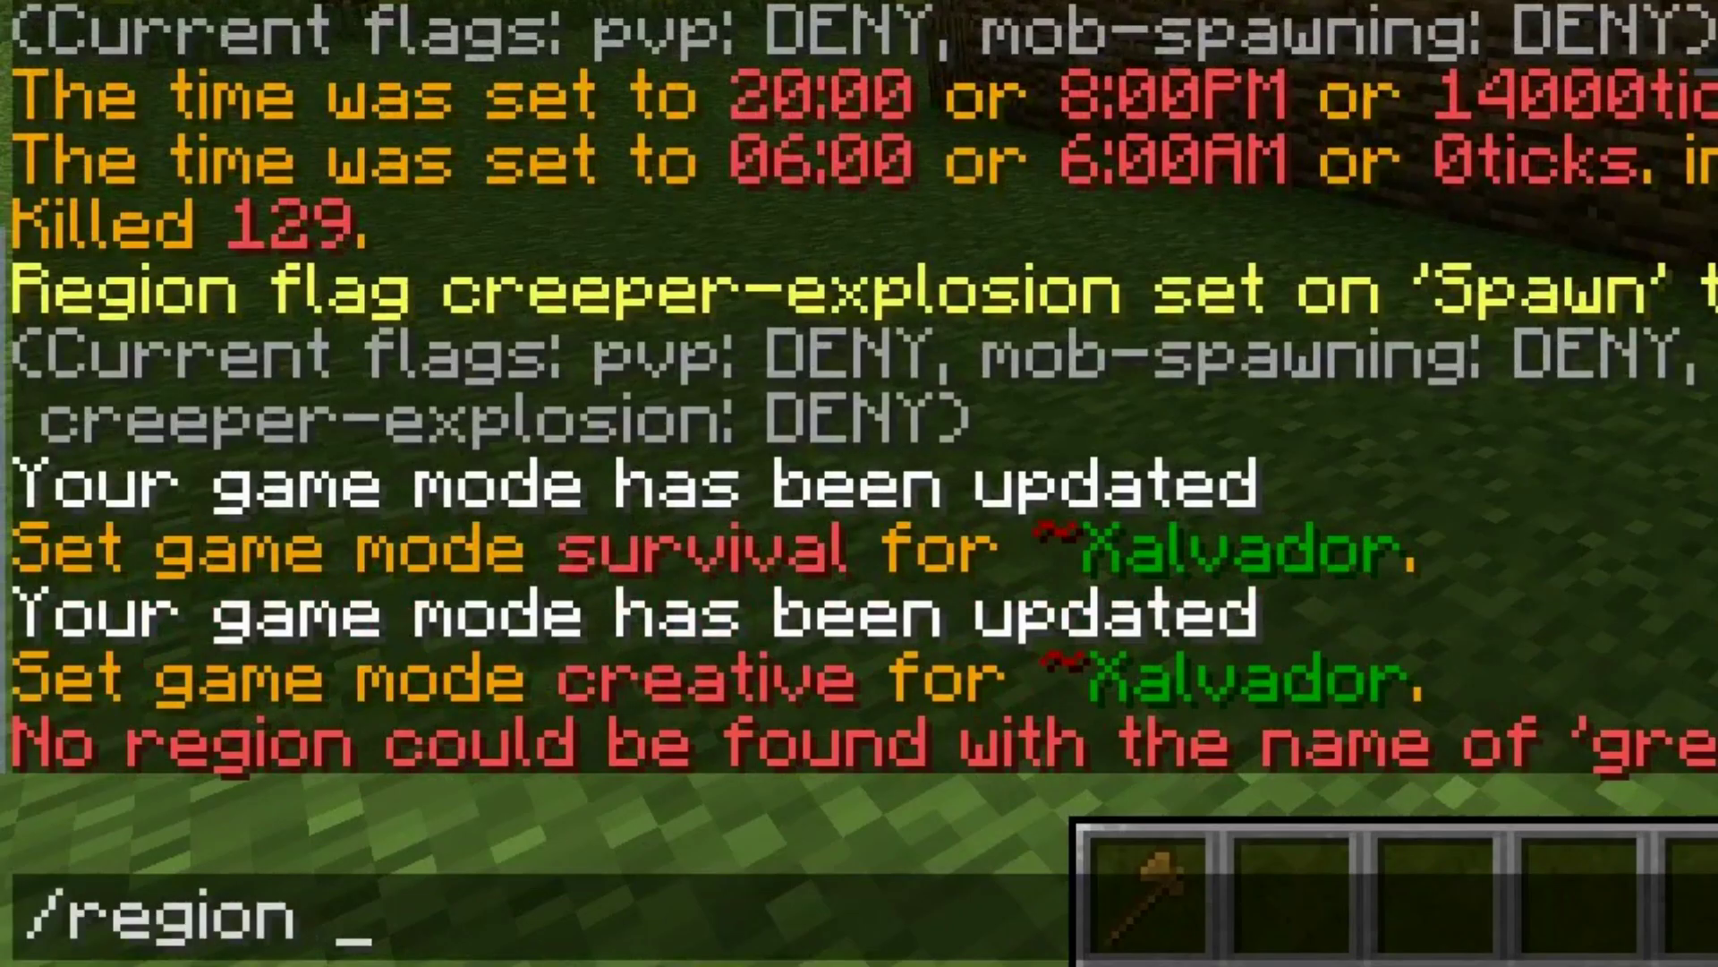
type("flag spawn")
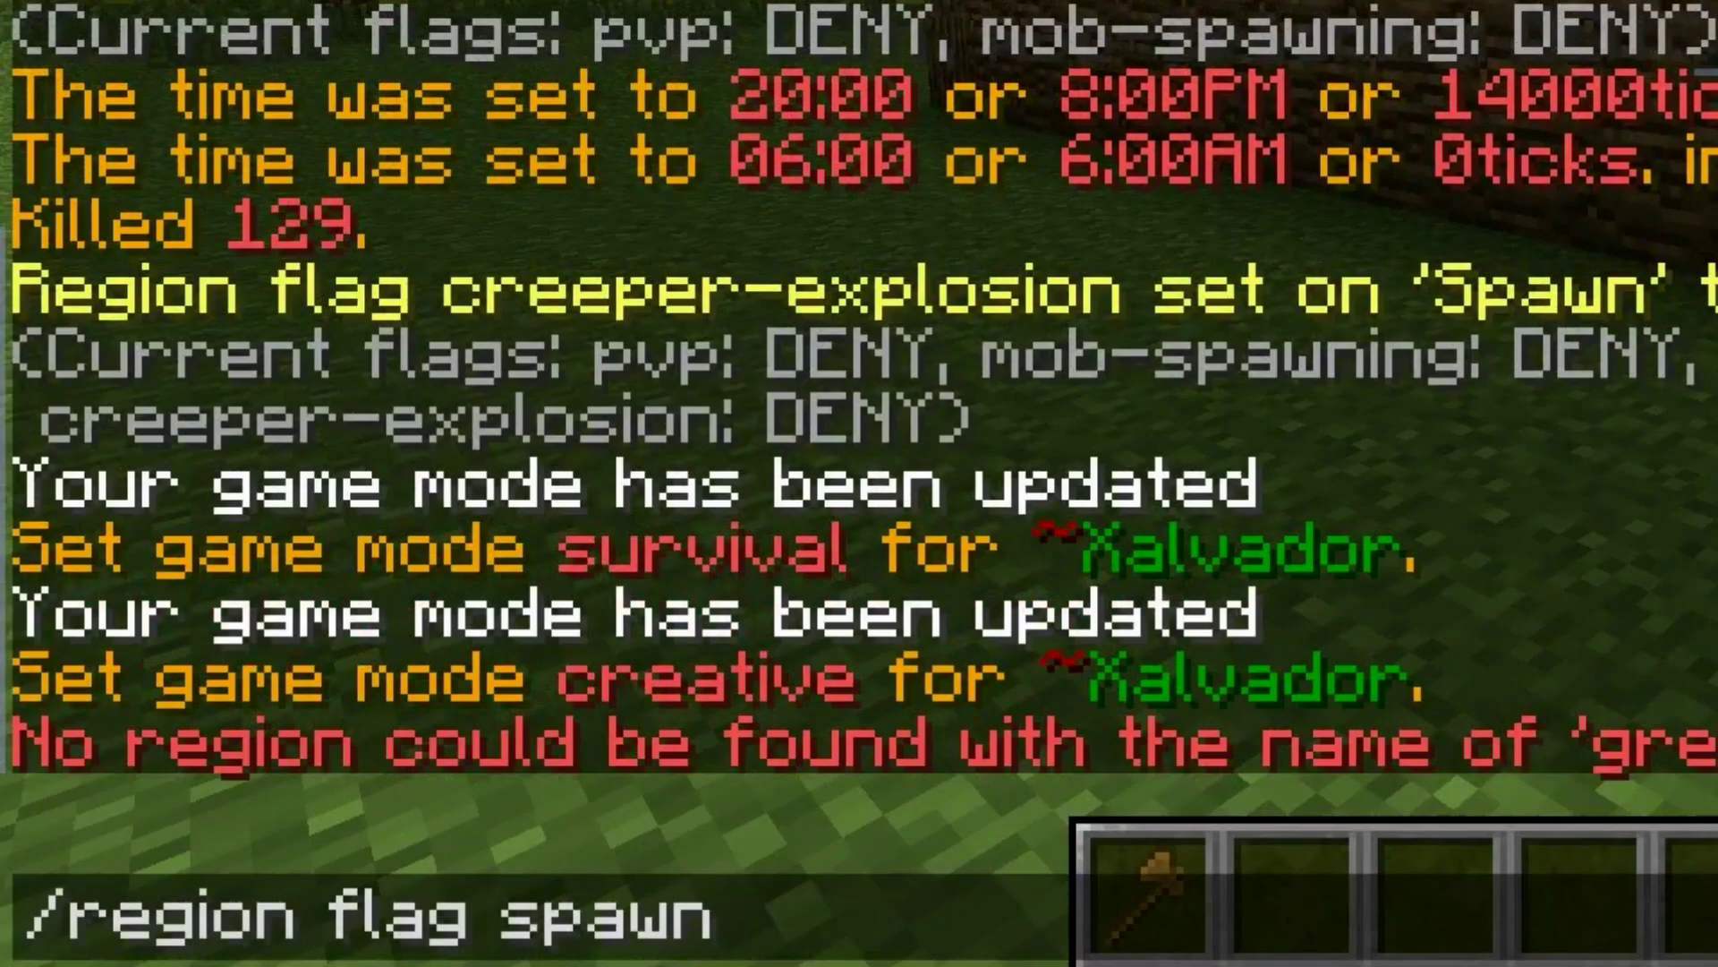
type(" gre")
type("eting ")
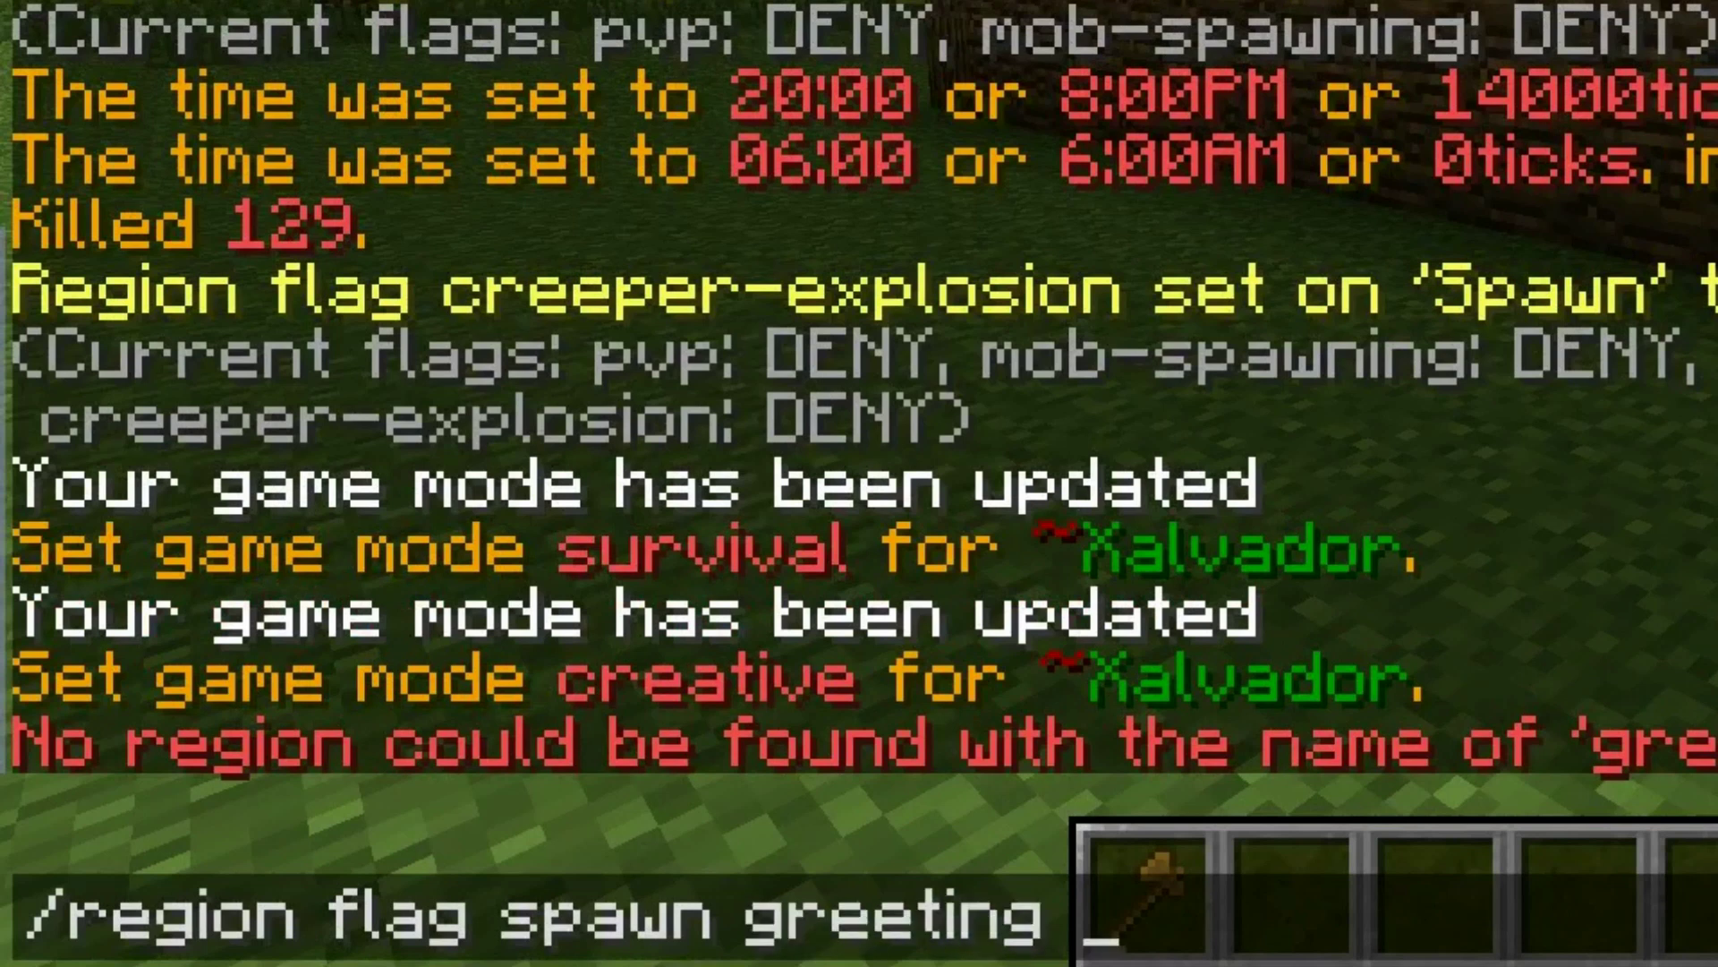
type("Welcome")
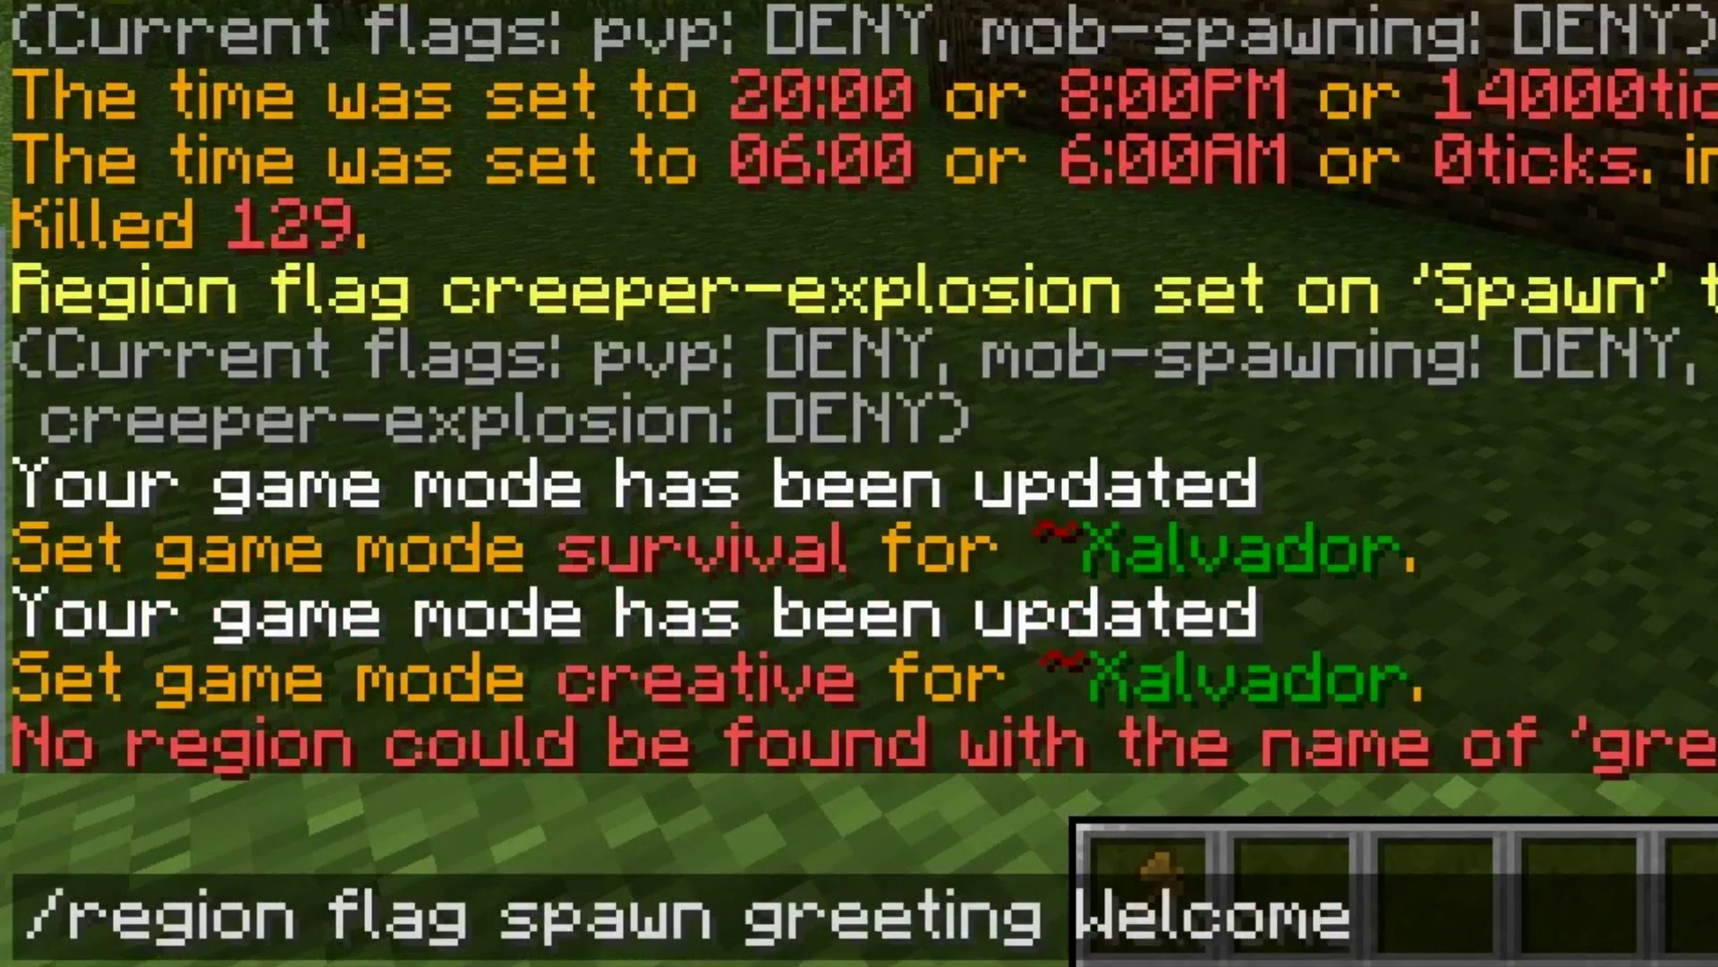
key("BackSpace")
key("BackSpace")
key("BackSpace")
key("BackSpace")
key("BackSpace")
key("BackSpace")
key("BackSpace")
type("Hi")
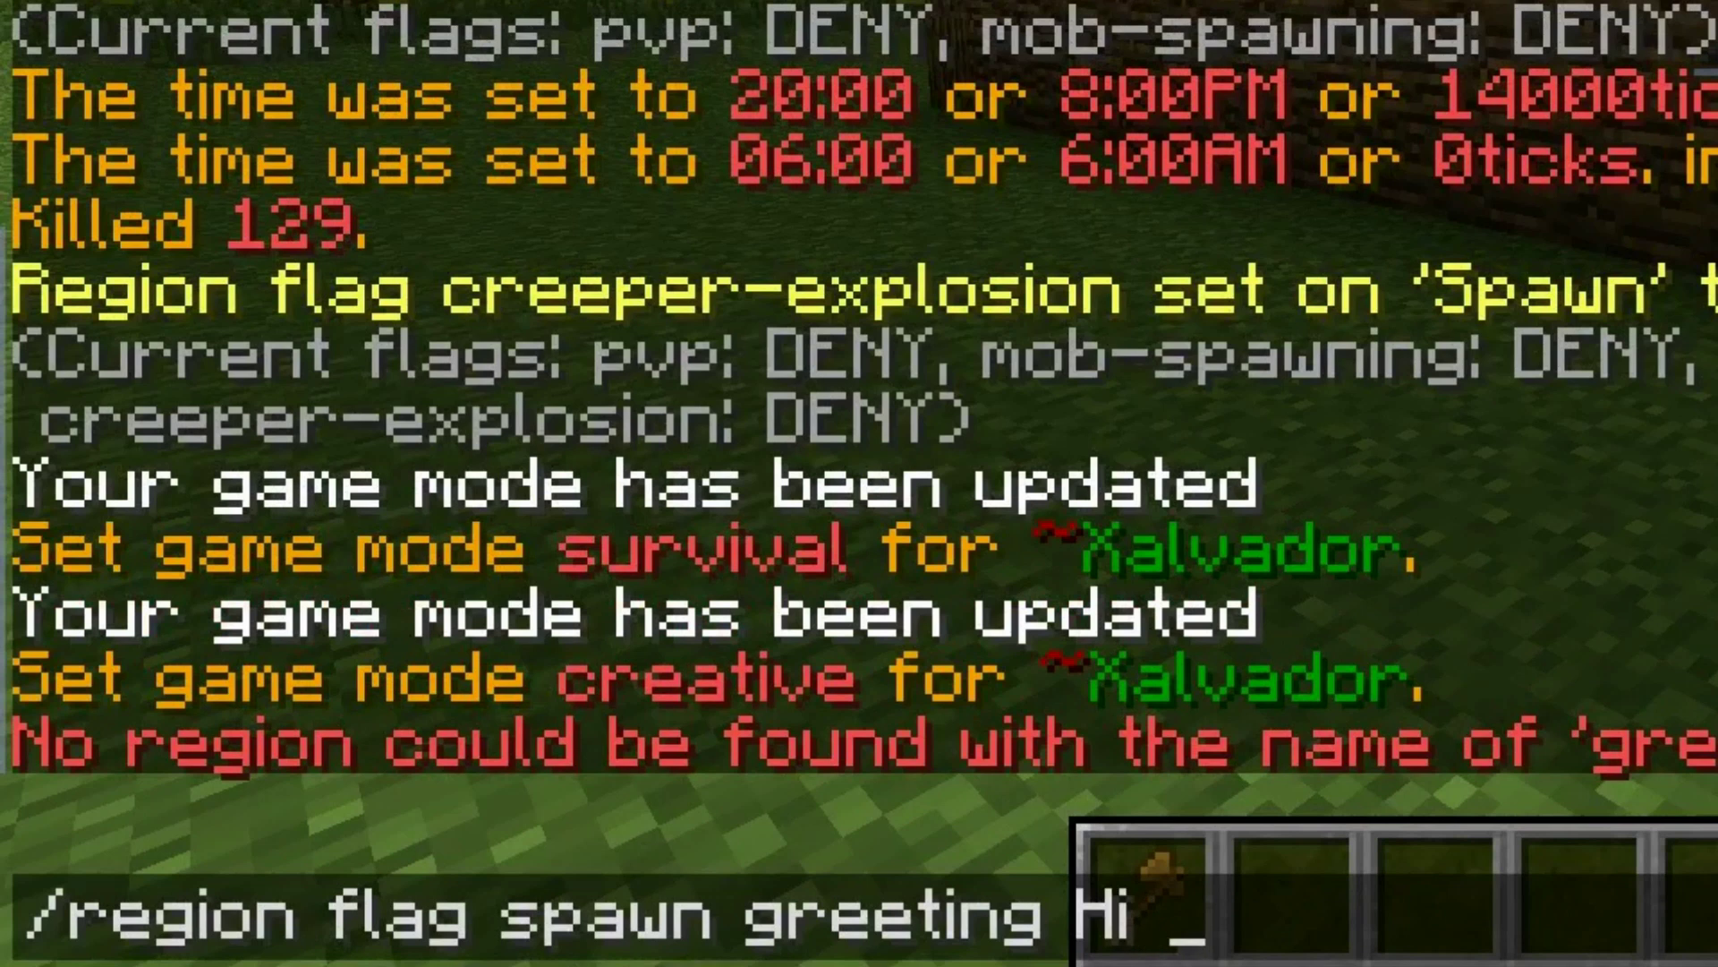
type(" im a ")
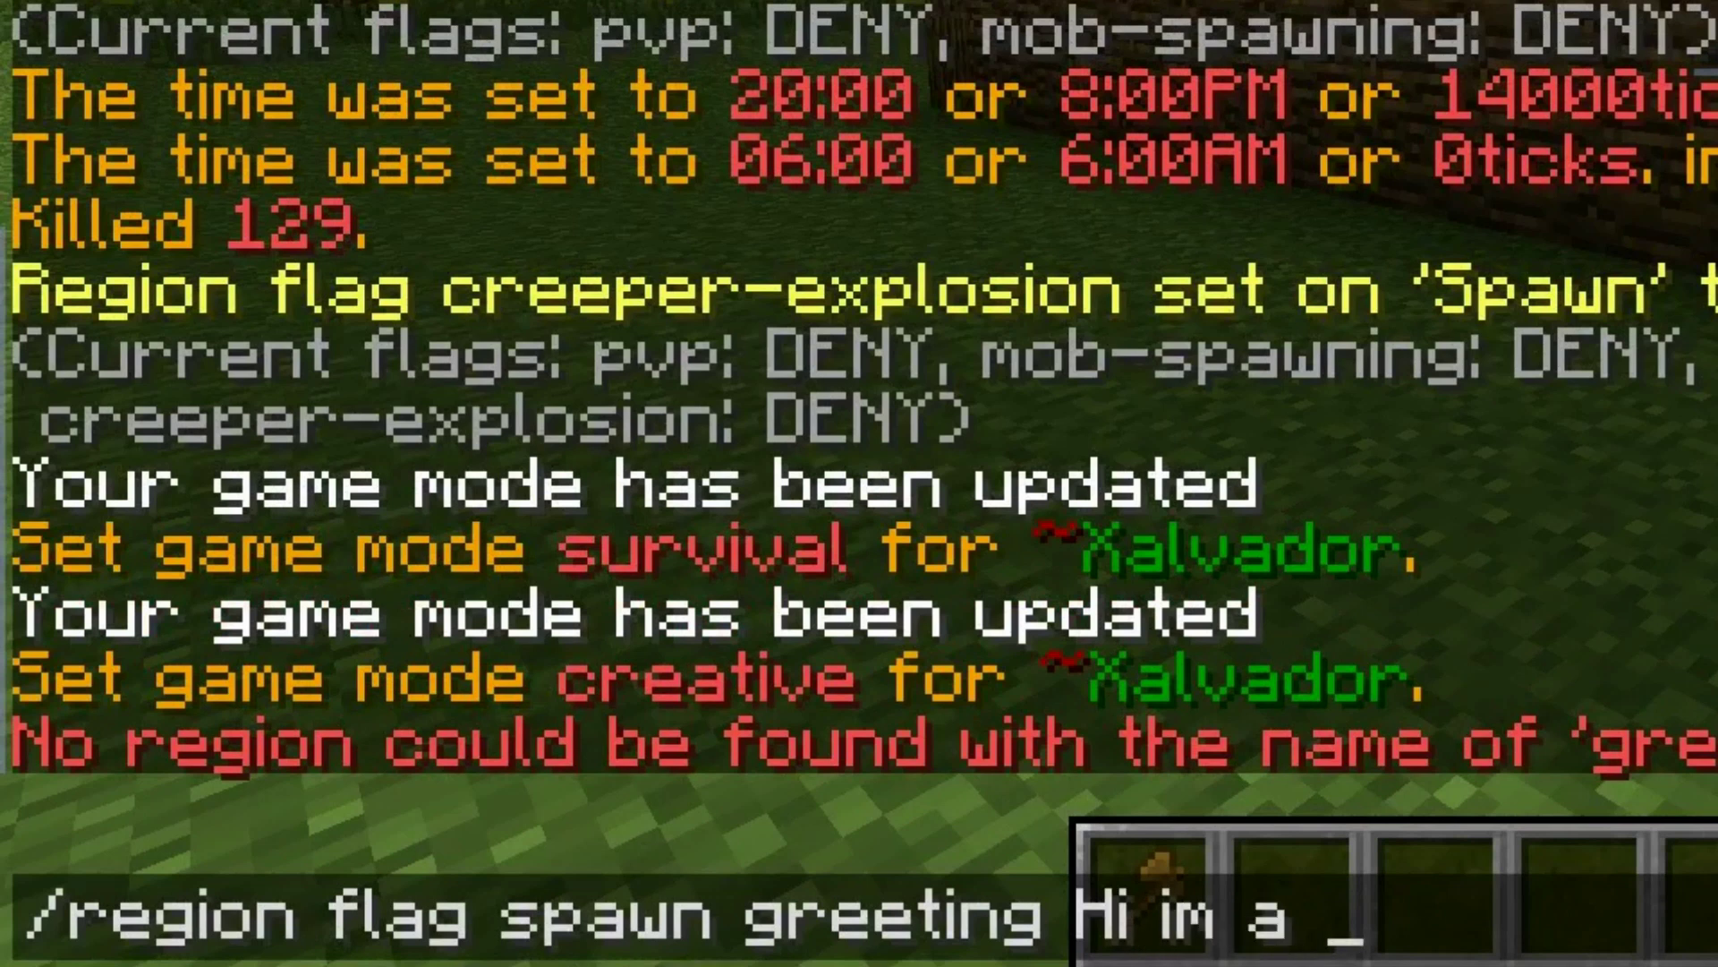
type("guy ...")
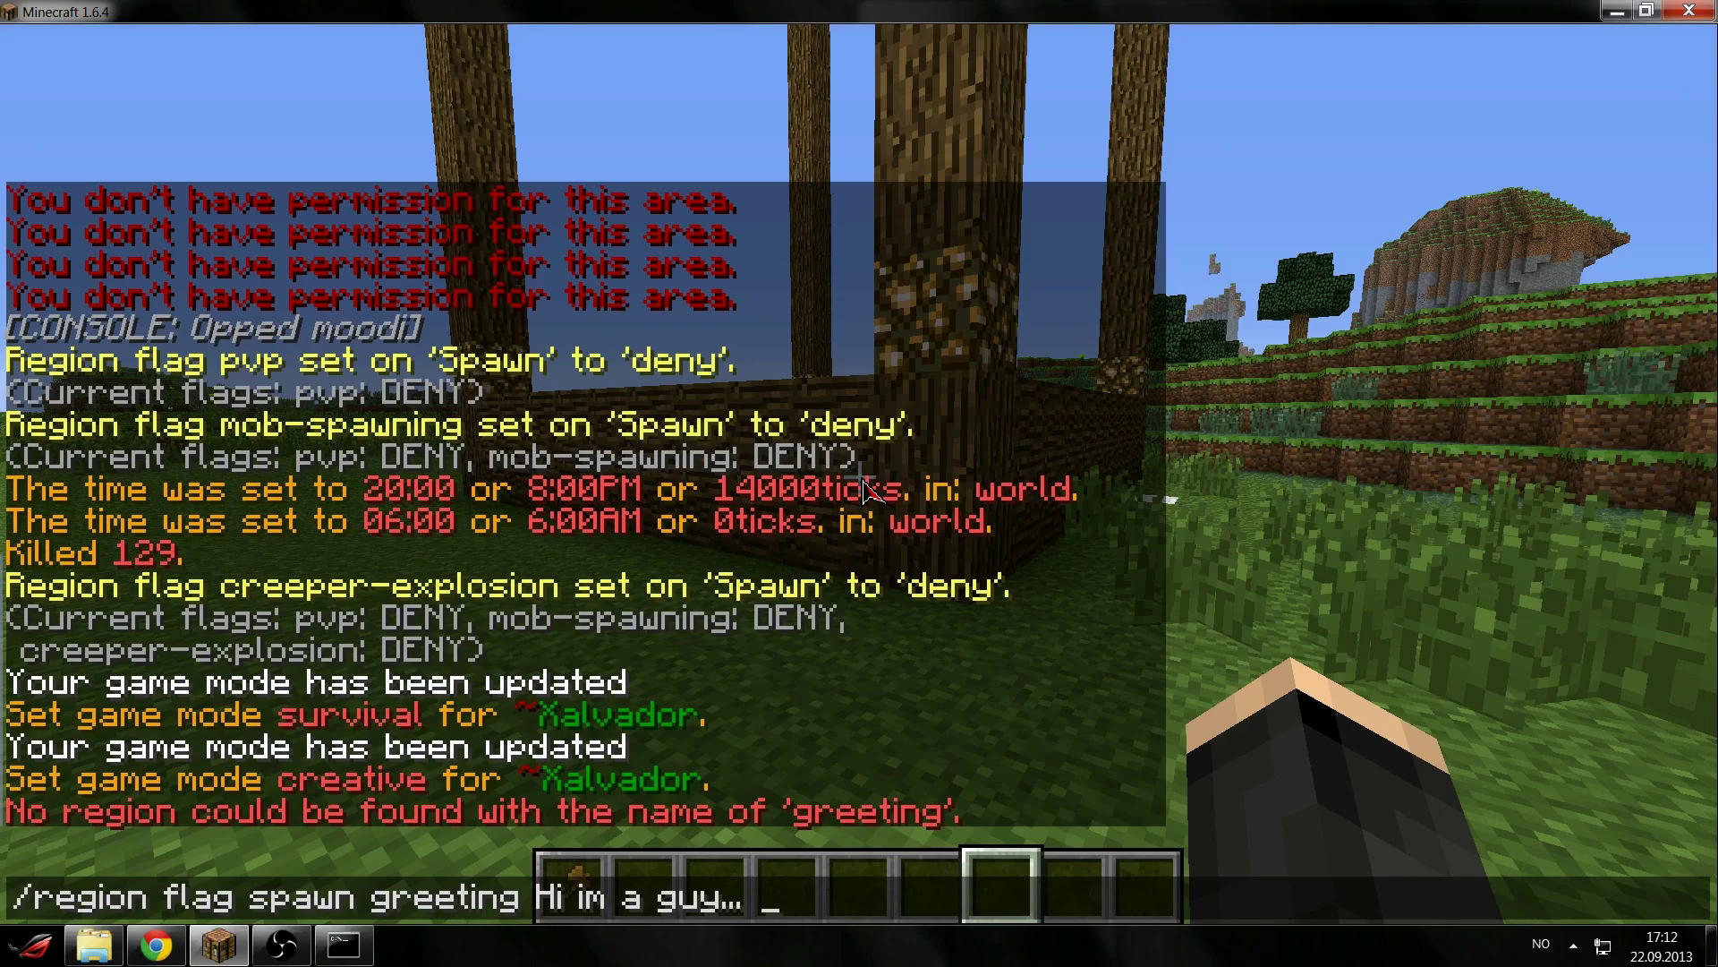
key("Return")
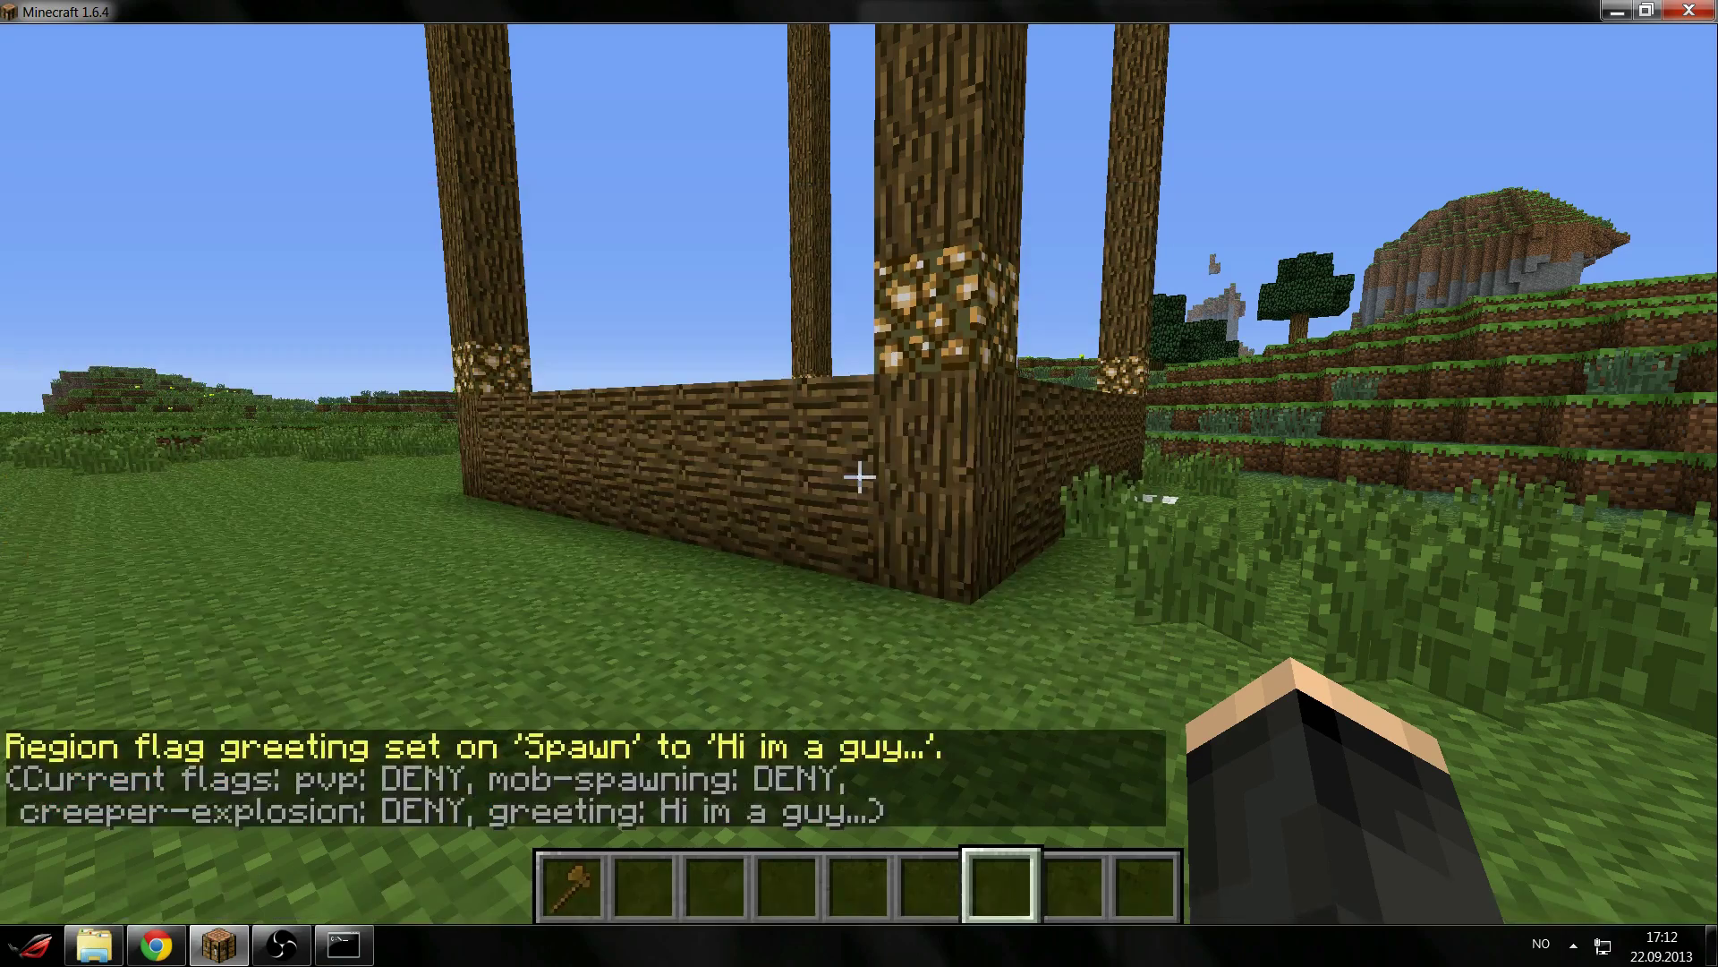
key("w")
key("w")
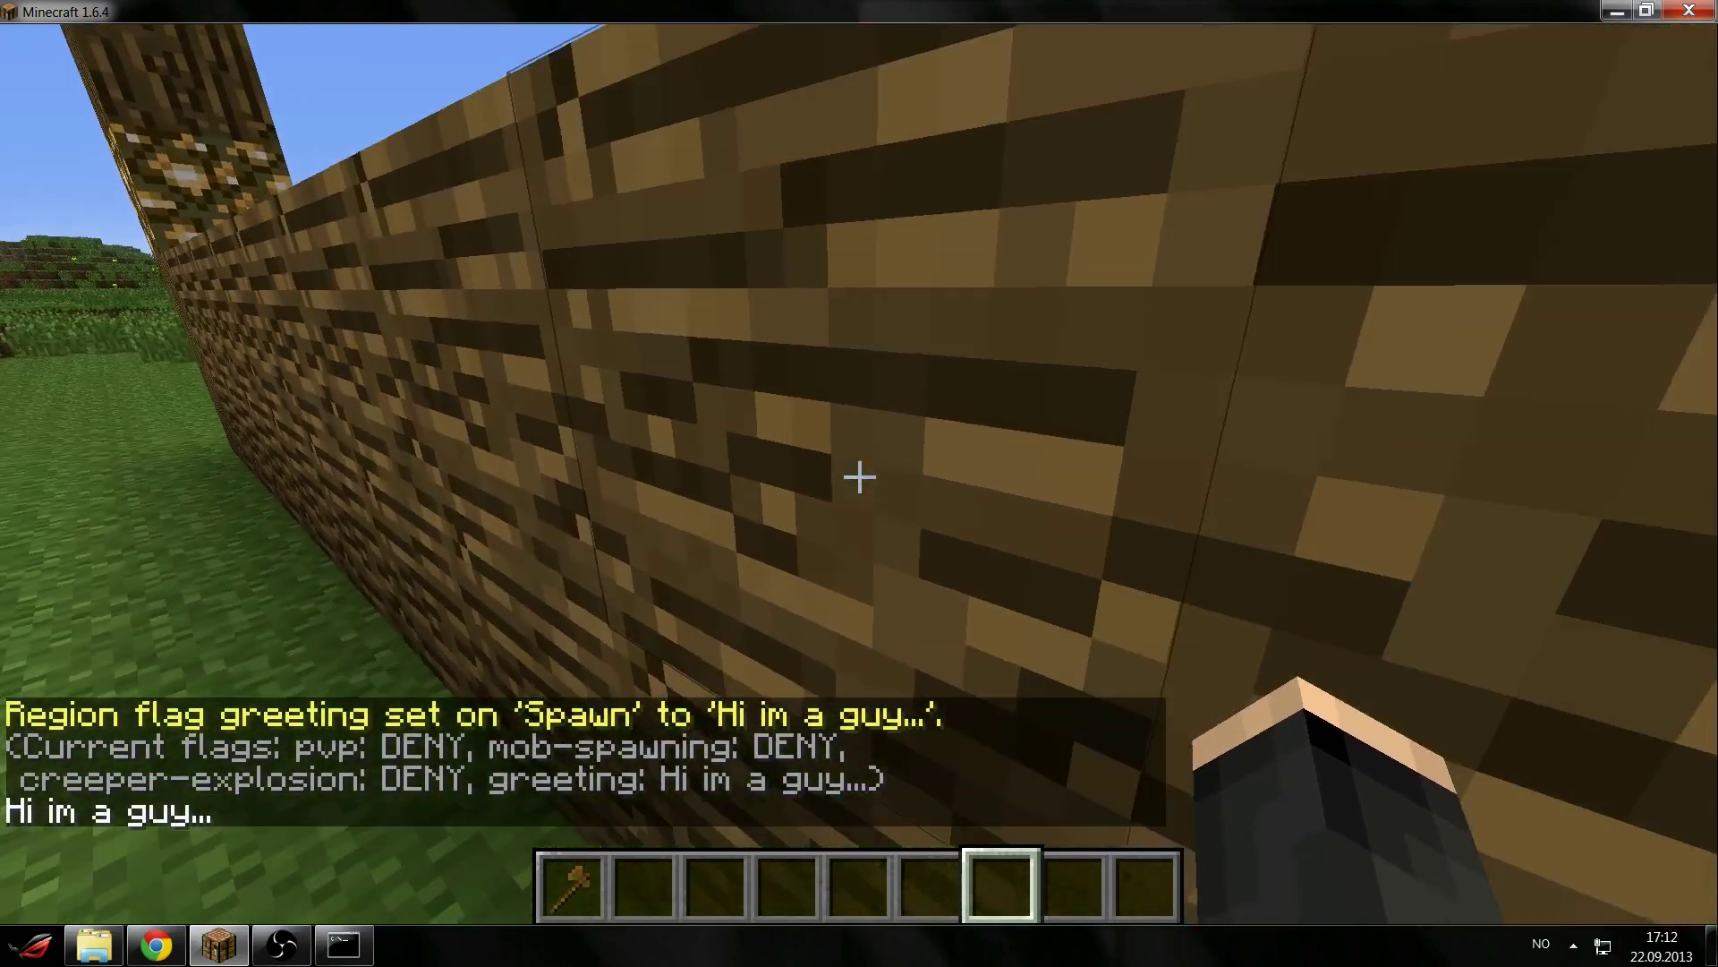
Change the Spawn greeting to 'Welcome to Spawn' and walk into the region to trigger it.
key("s")
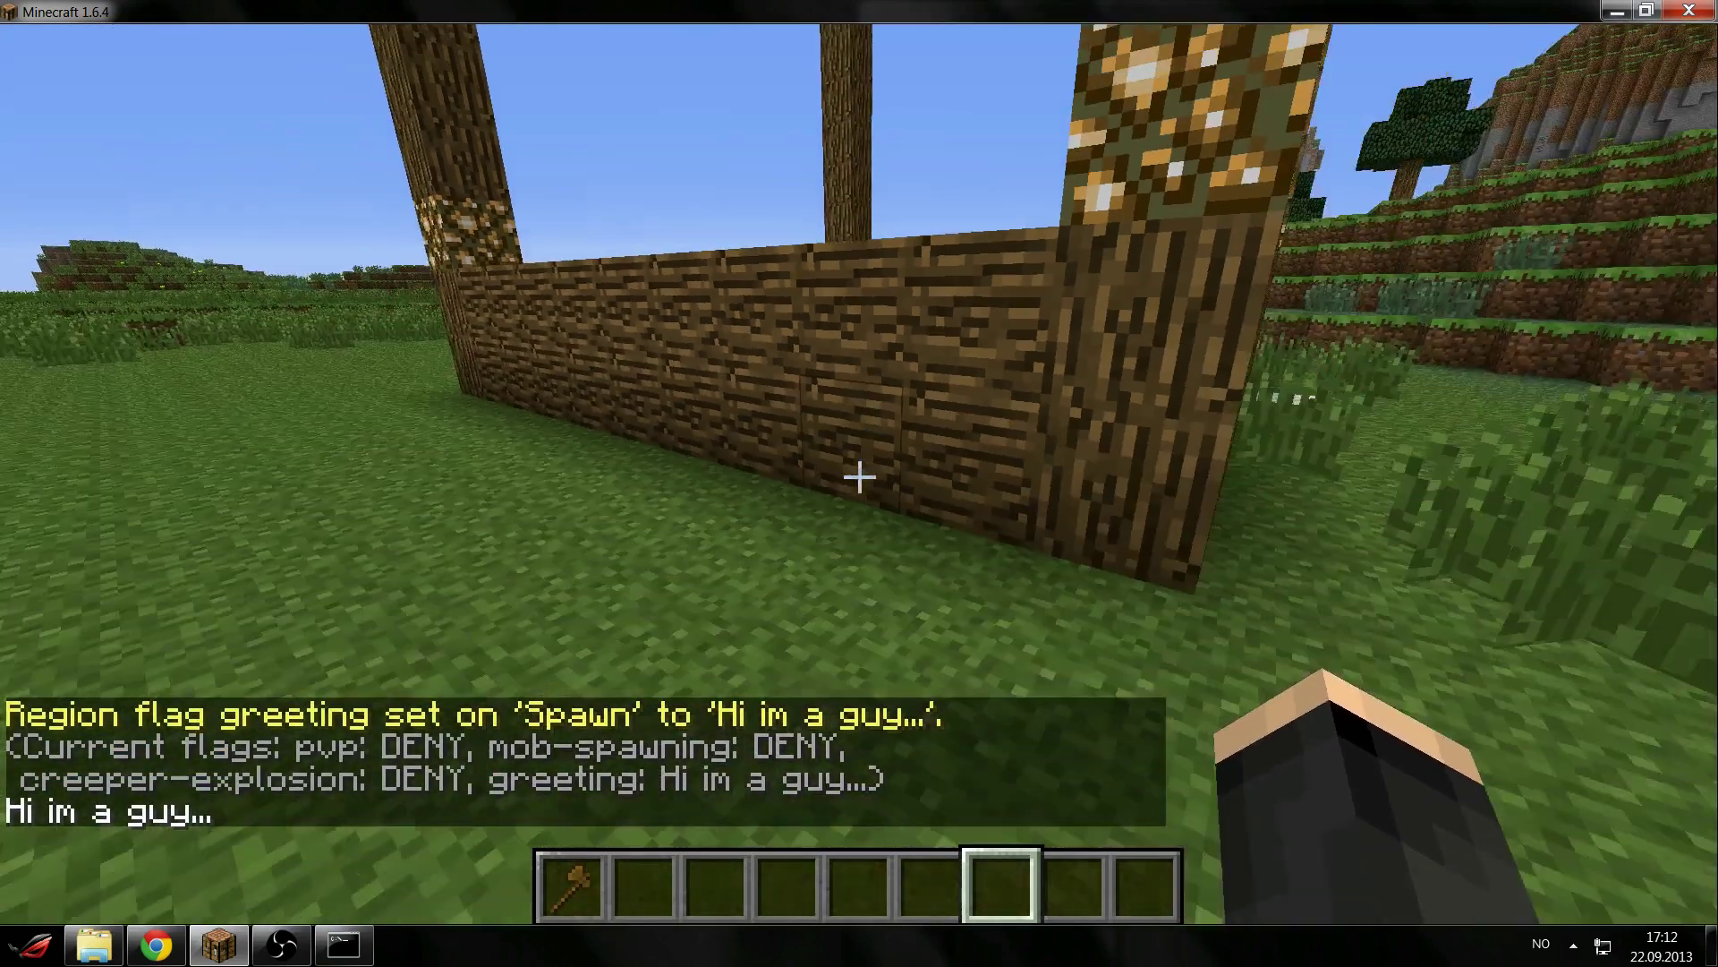
key("w")
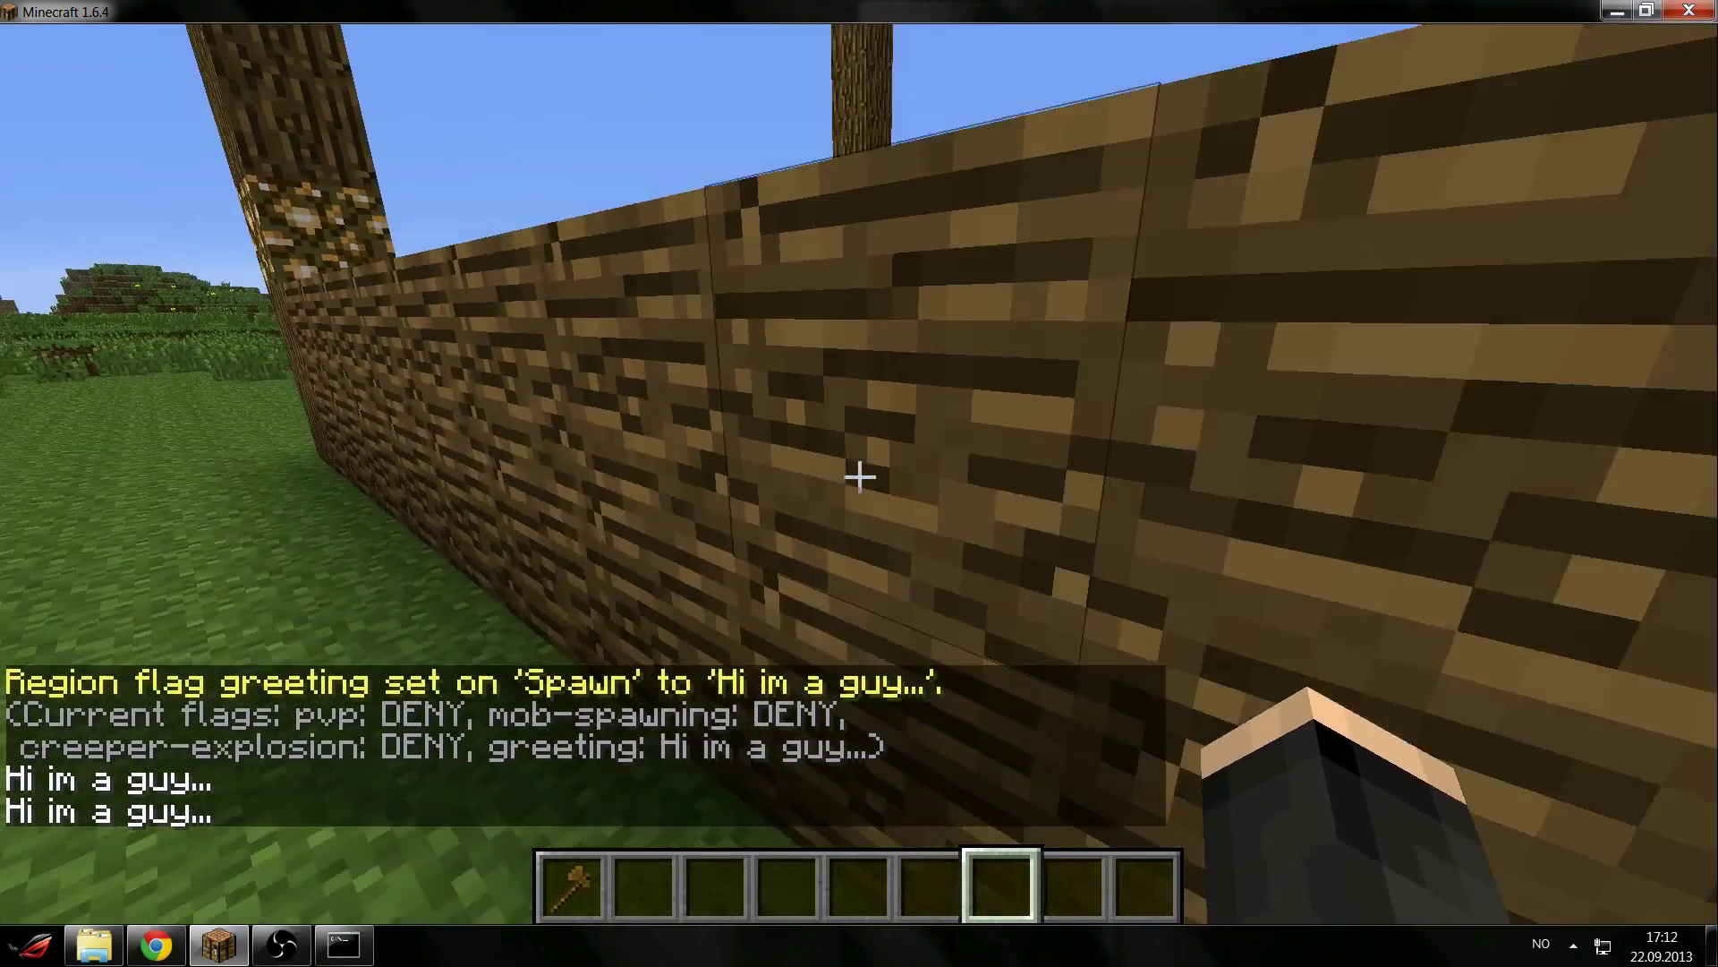
key("s")
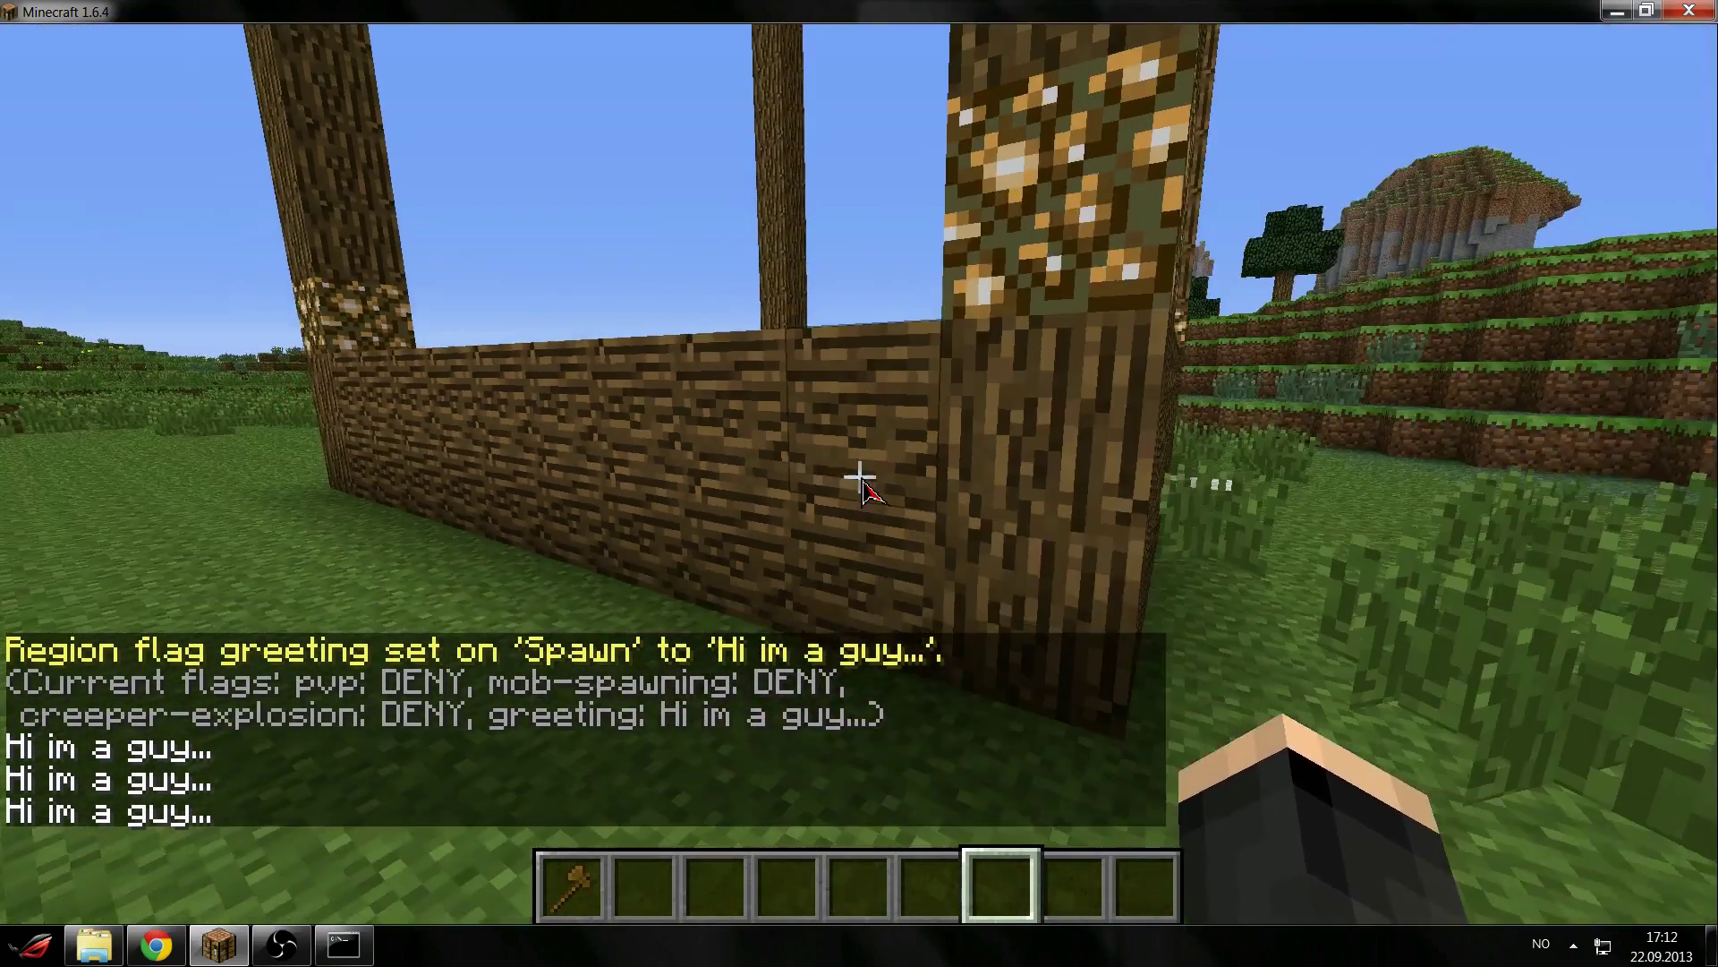
key("t")
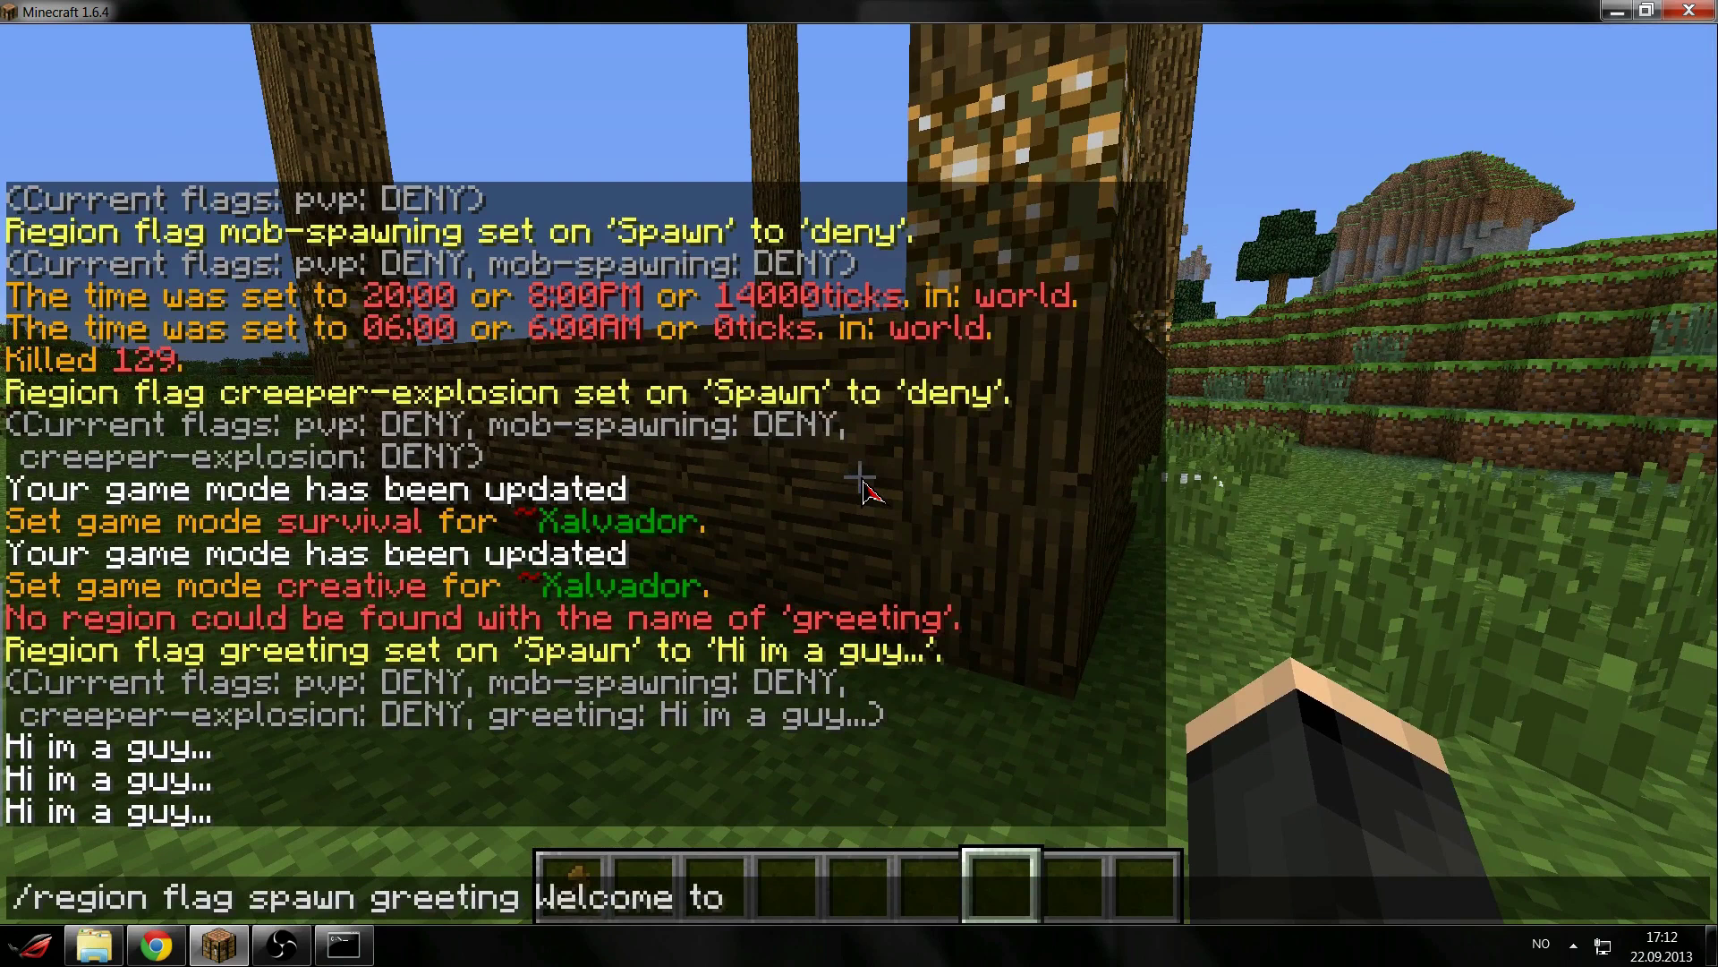
type("wn")
key("Return")
key("w")
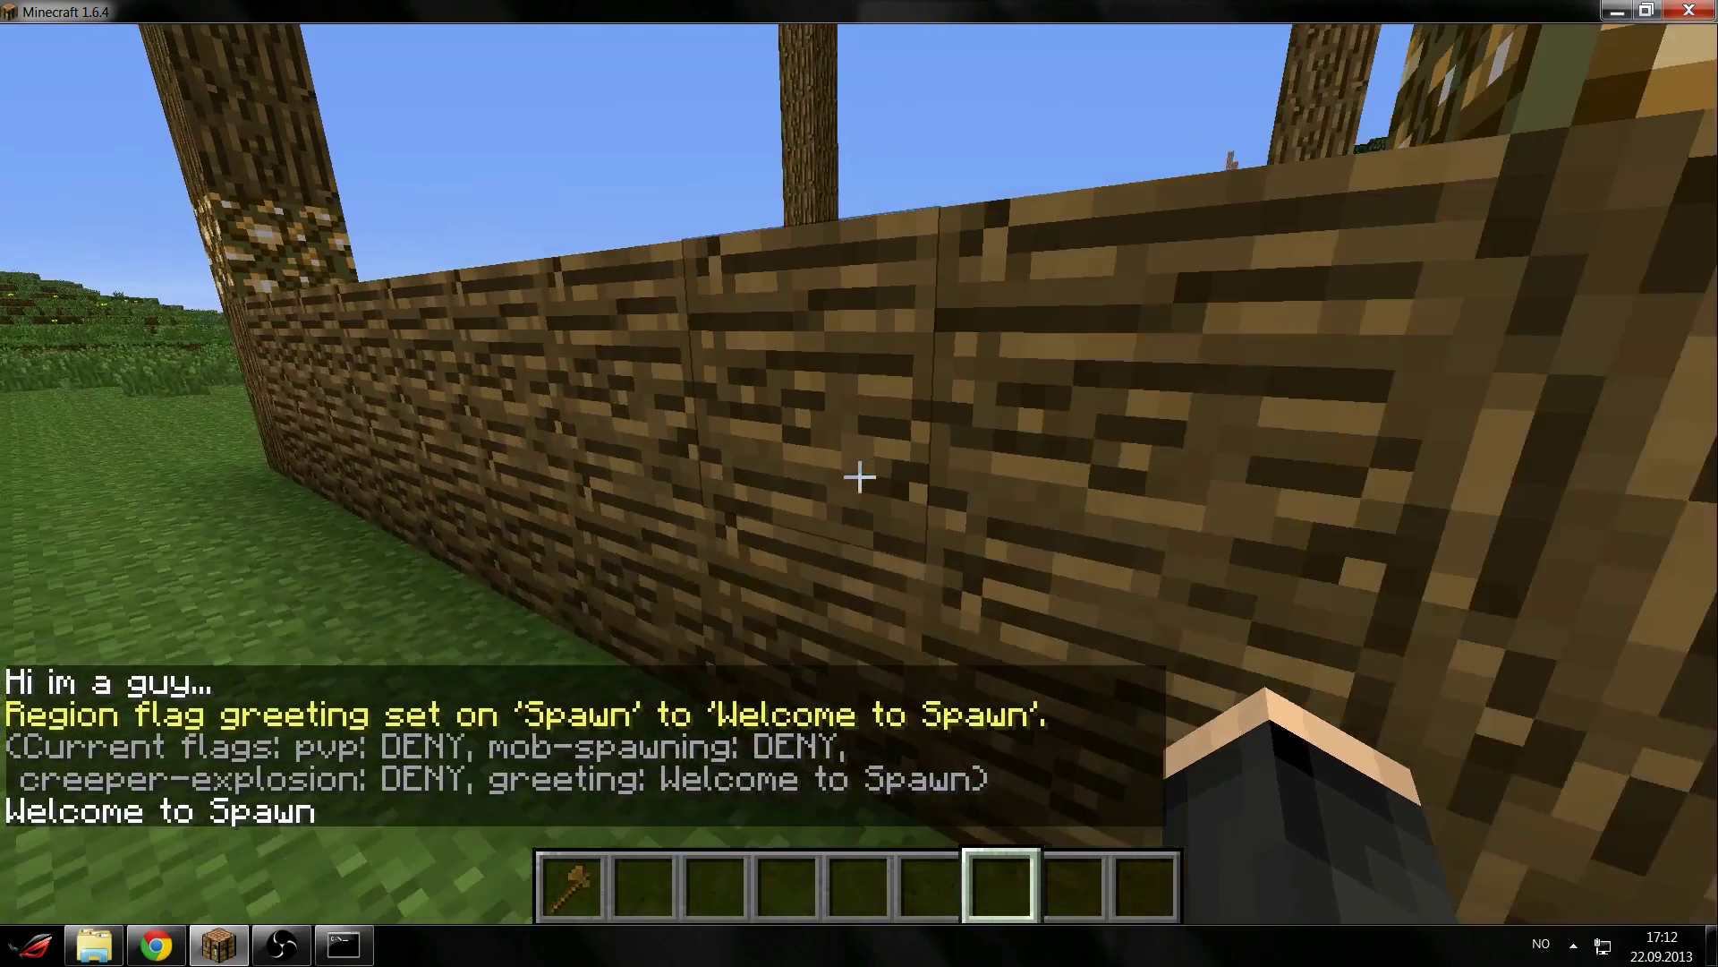
Teleport with /spawn, drop down the shaft, and back away to view the log tower.
type("/spawn")
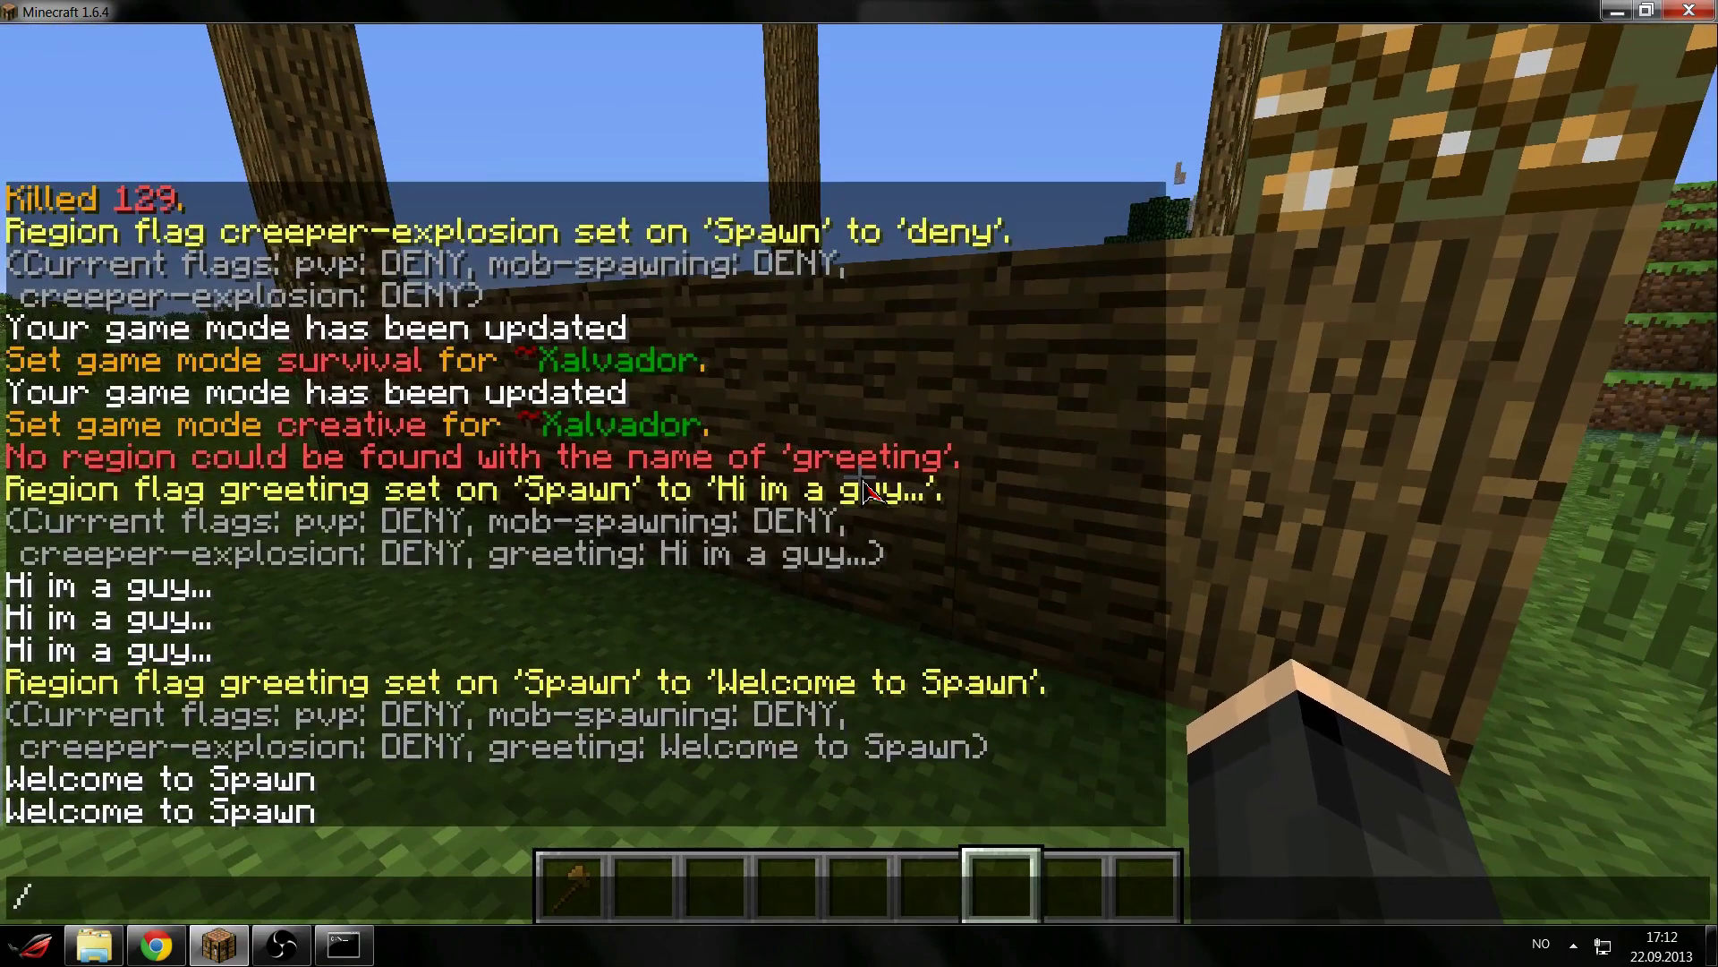
key("Return")
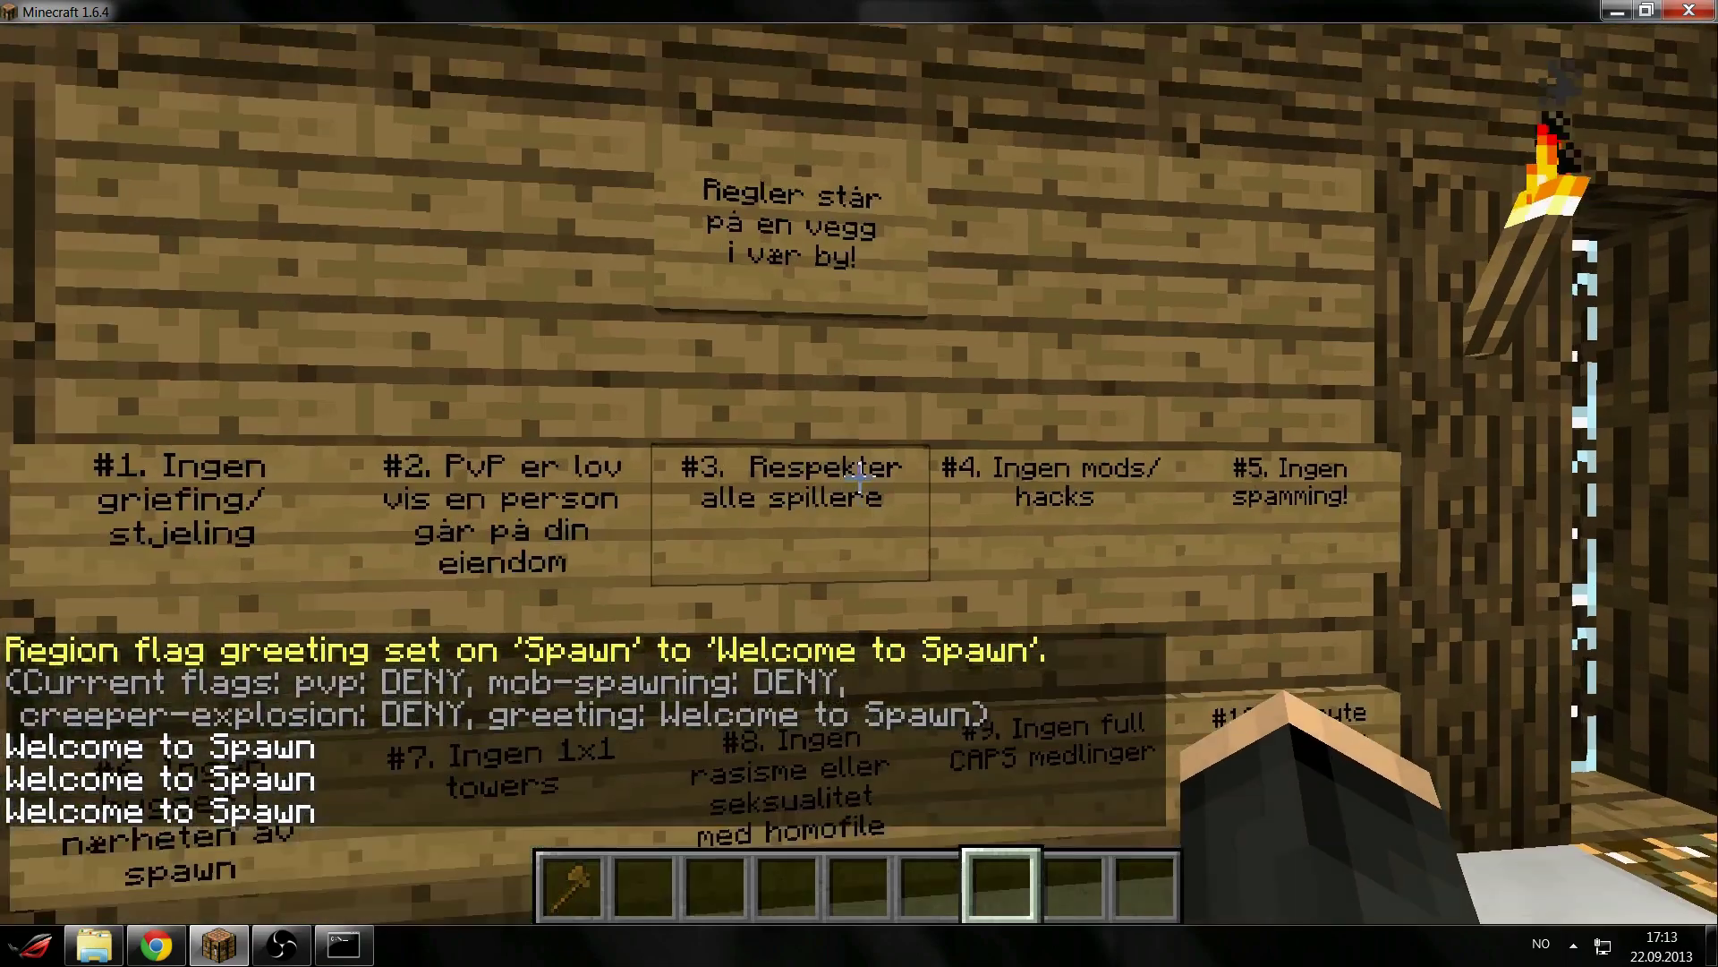
key("w")
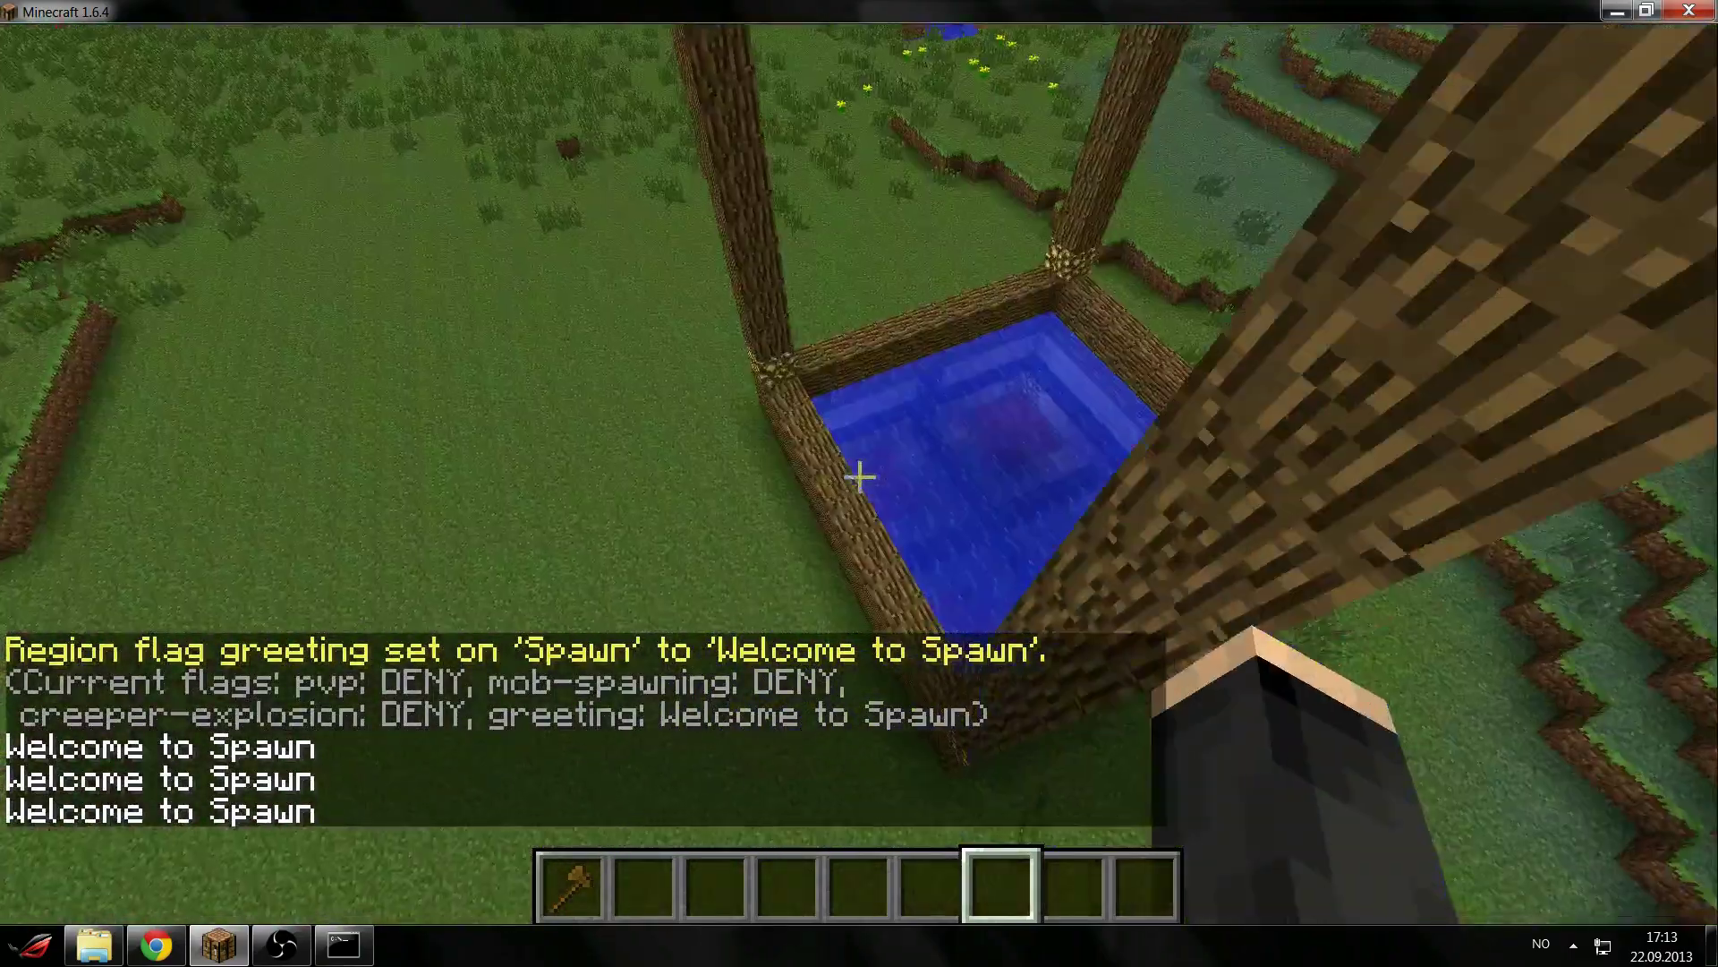
key("s")
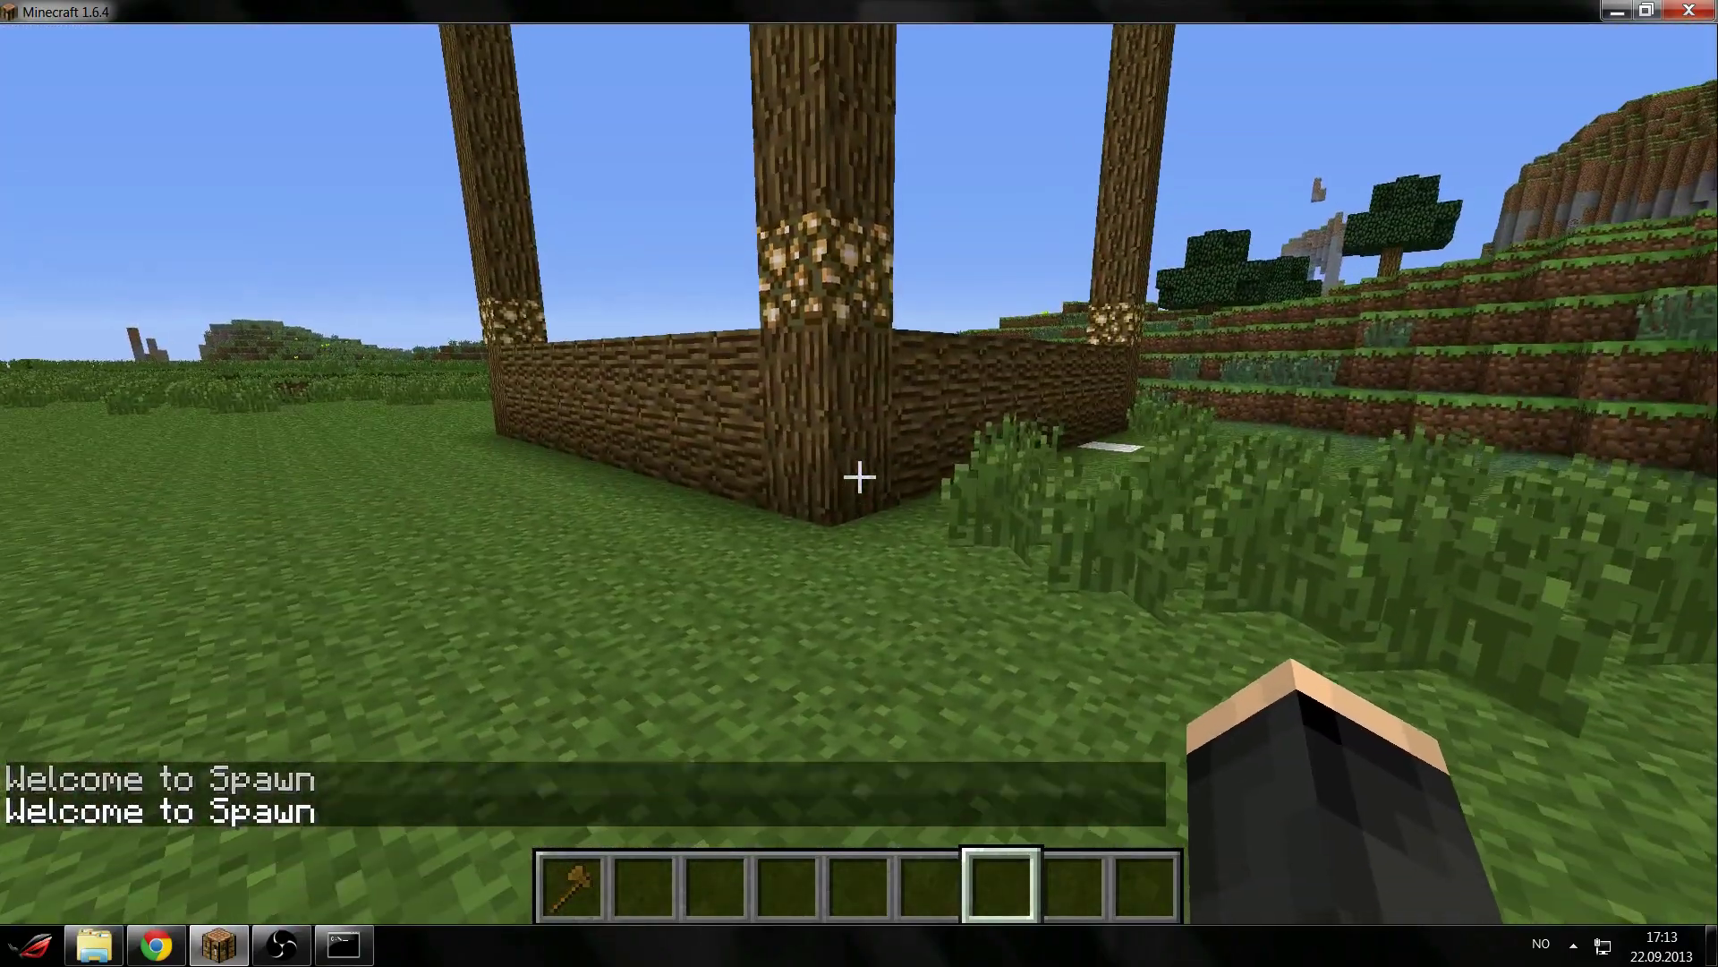
Set the Spawn region's farewell flag to 'ByeBye!', fixing typos before submitting.
key("slash")
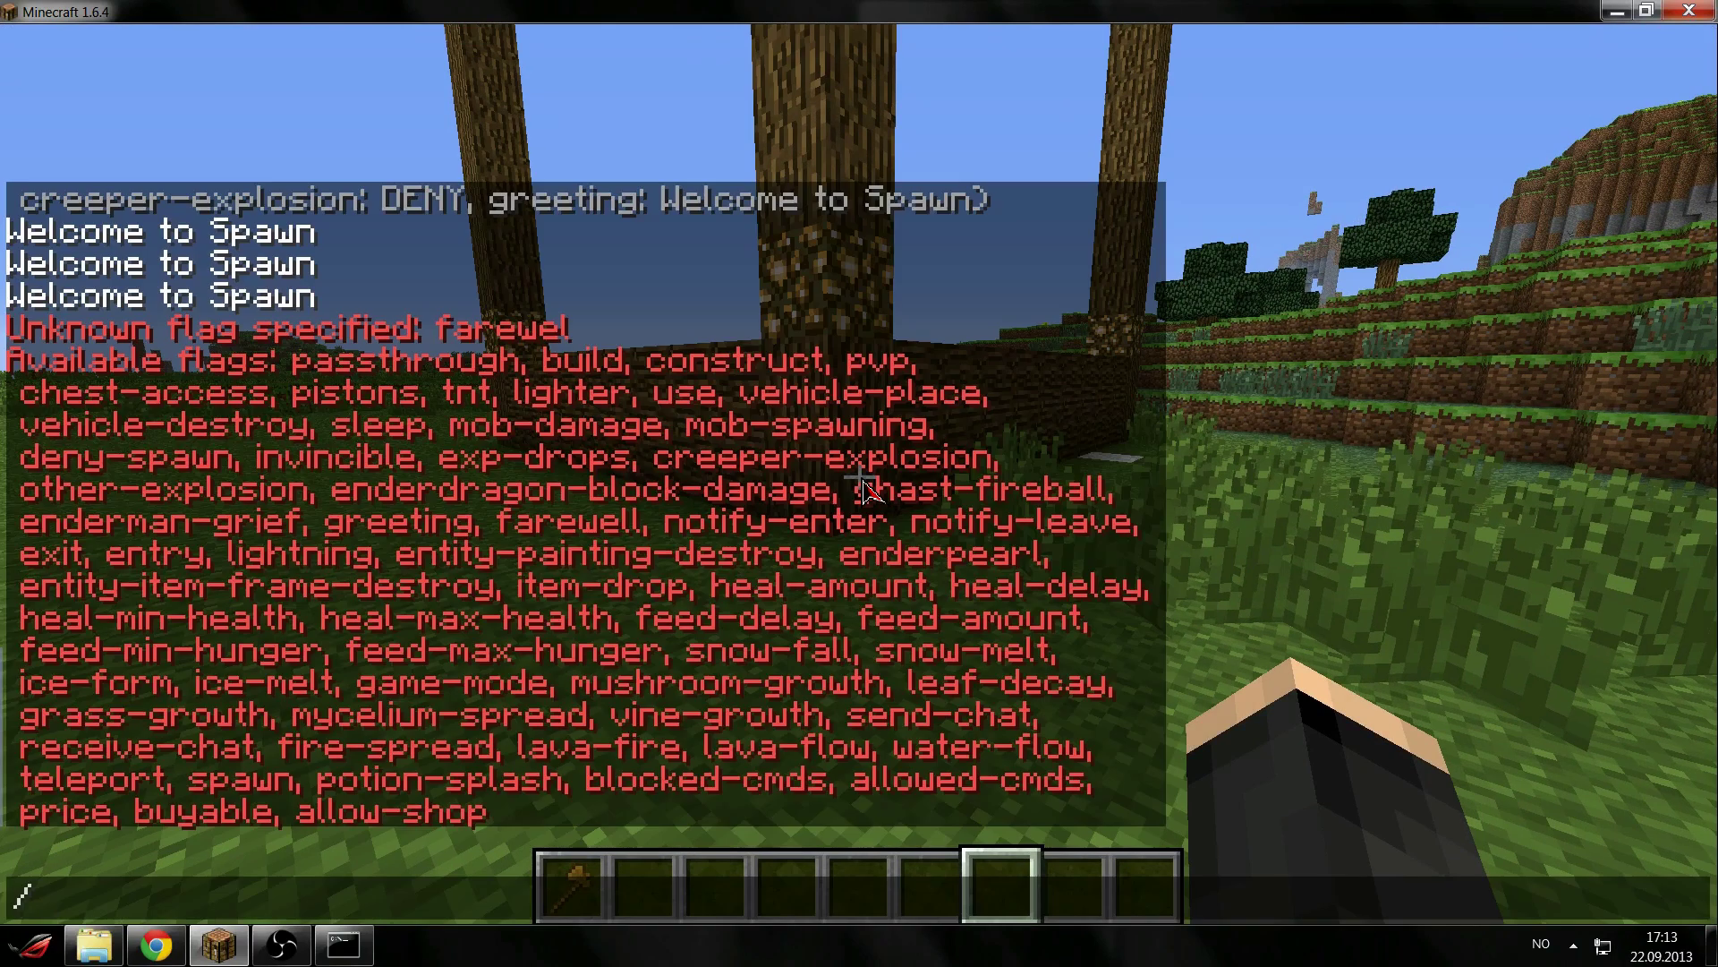
type("region flag")
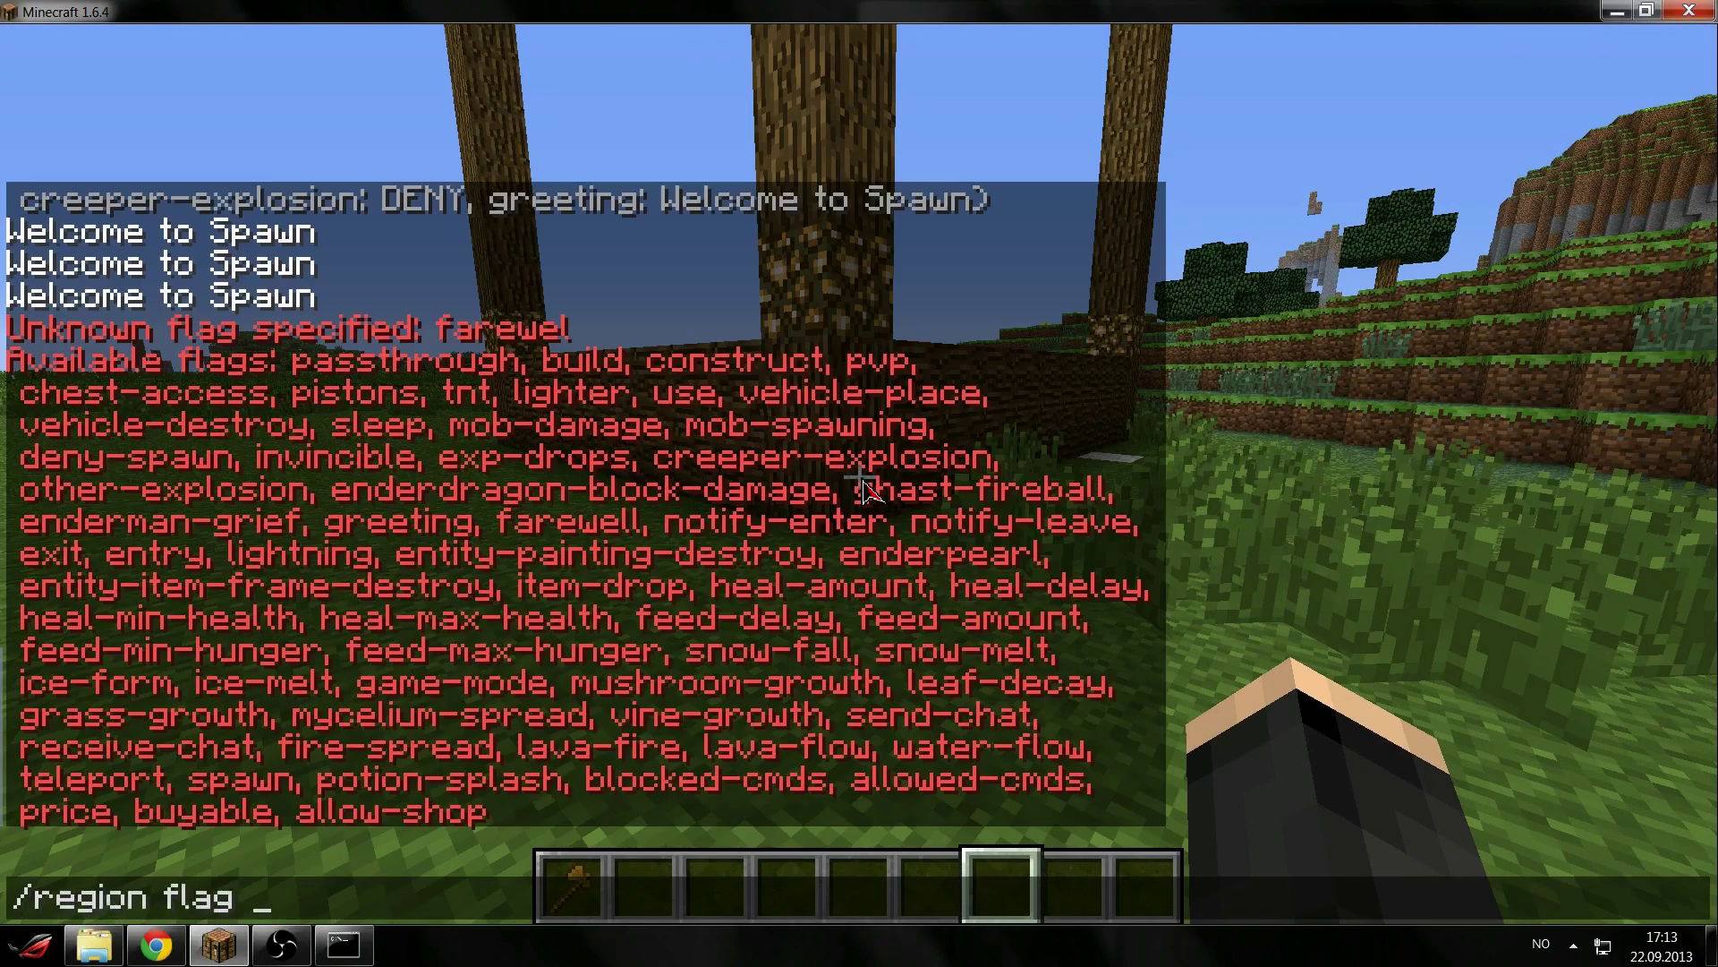
type(" name")
key("BackSpace")
key("BackSpace")
key("BackSpace")
type("spawn")
type("are")
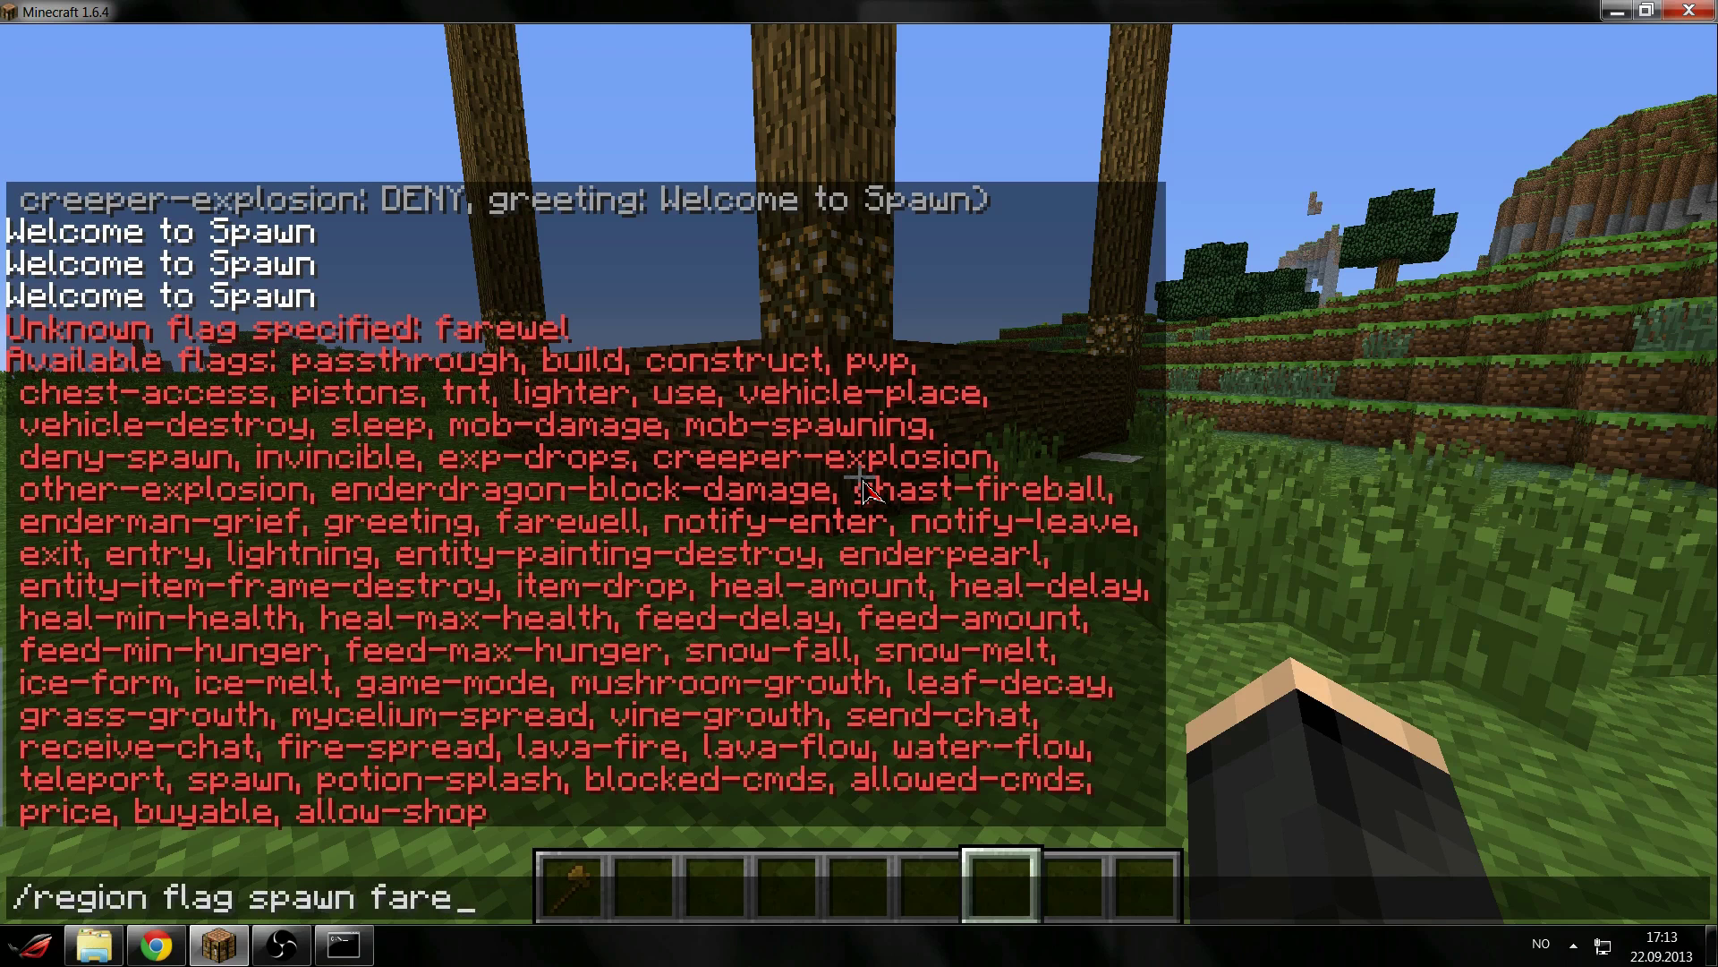
type("well Bye")
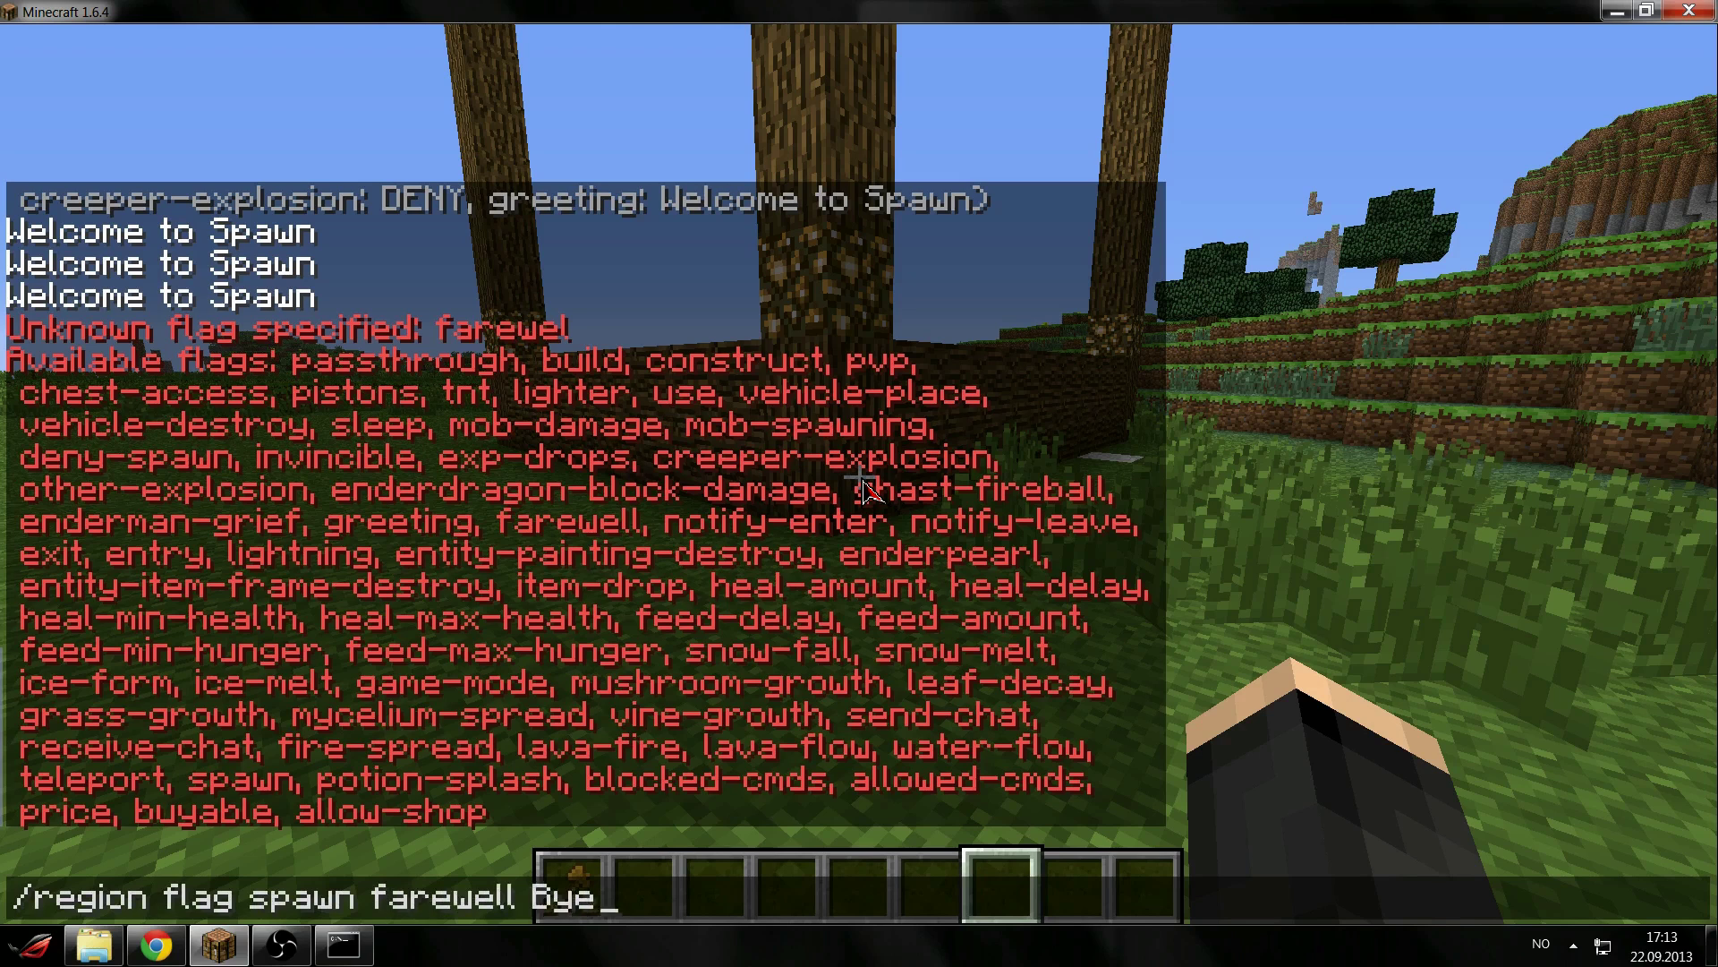
type("Bye")
type("! sdas s")
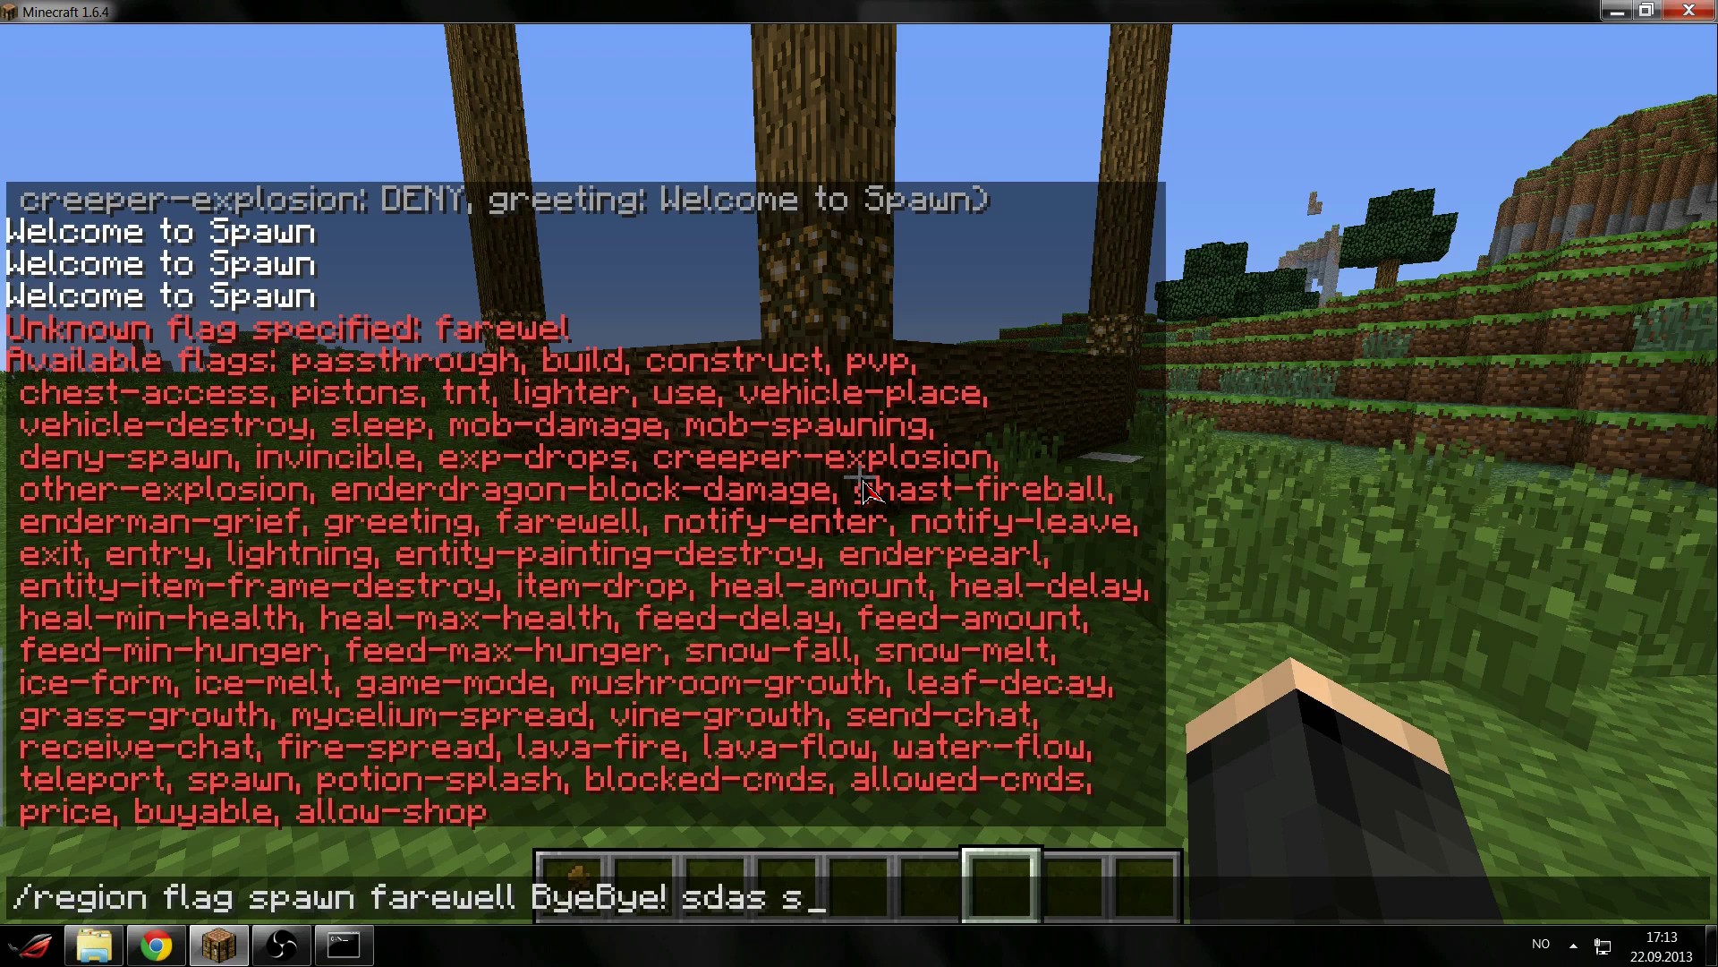
type("dasd sadas")
key("BackSpace")
key("BackSpace")
key("BackSpace")
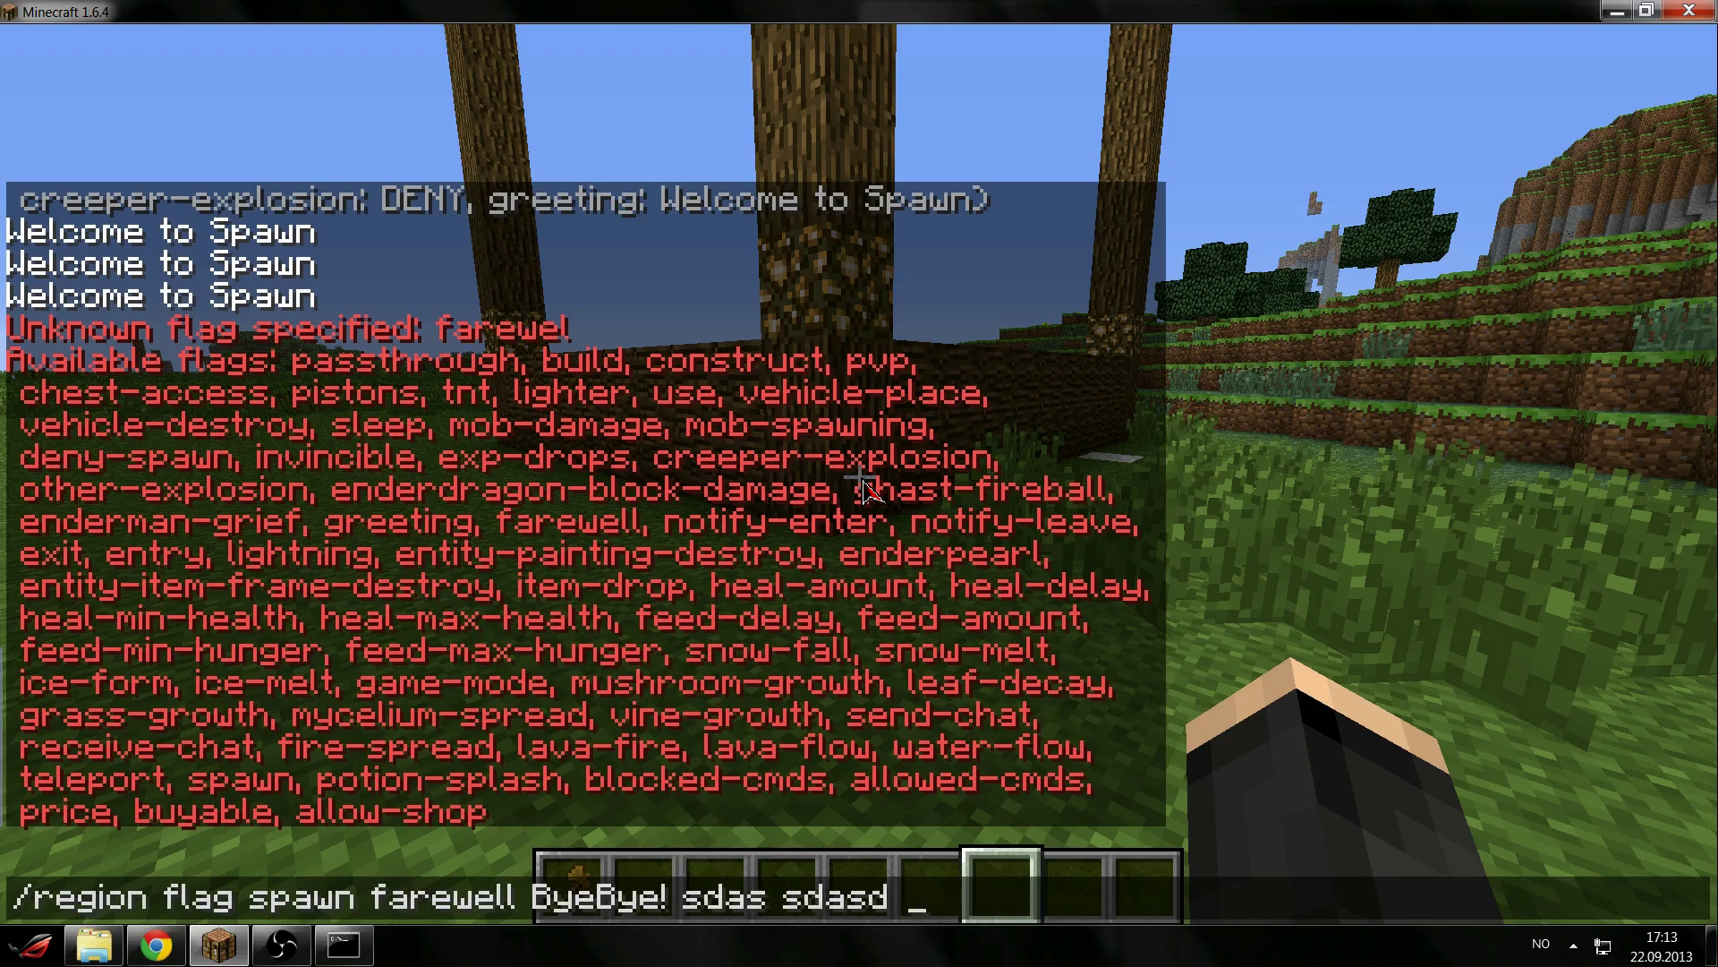
key("BackSpace")
key("BackSpace")
key("BackSpace")
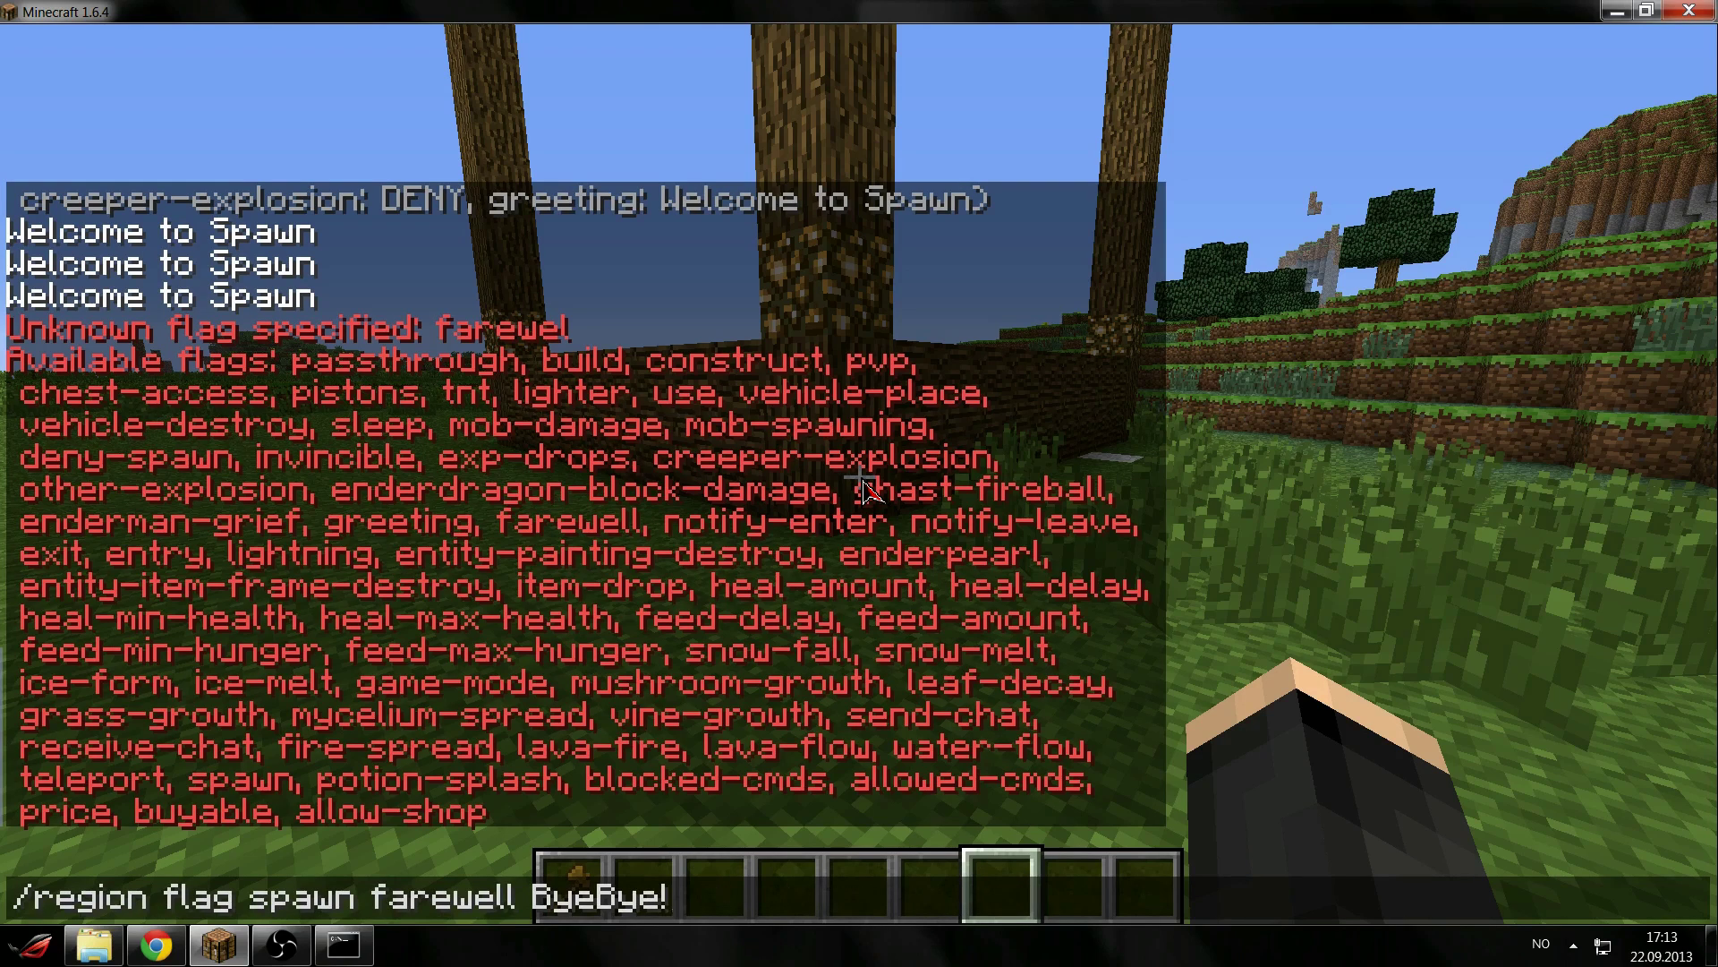
key("Return")
Cross the Spawn border to show 'Welcome to Spawn' and 'ByeBye!', then select the wooden axe.
key("w")
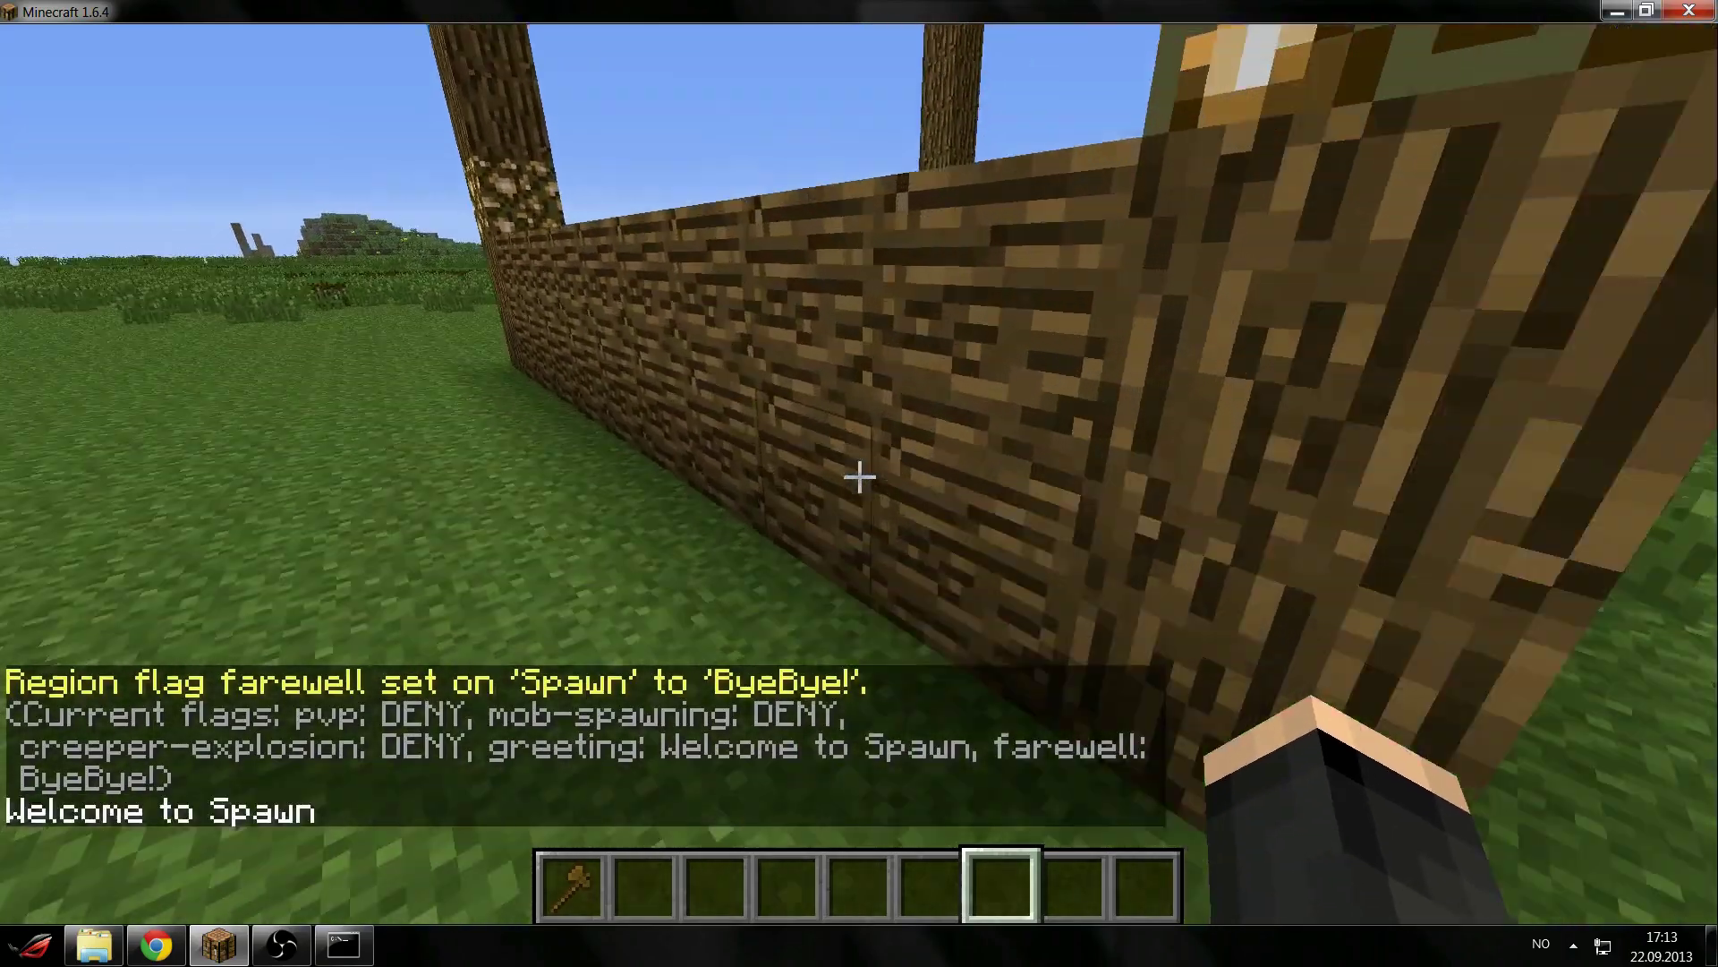
mouse_move(859, 476)
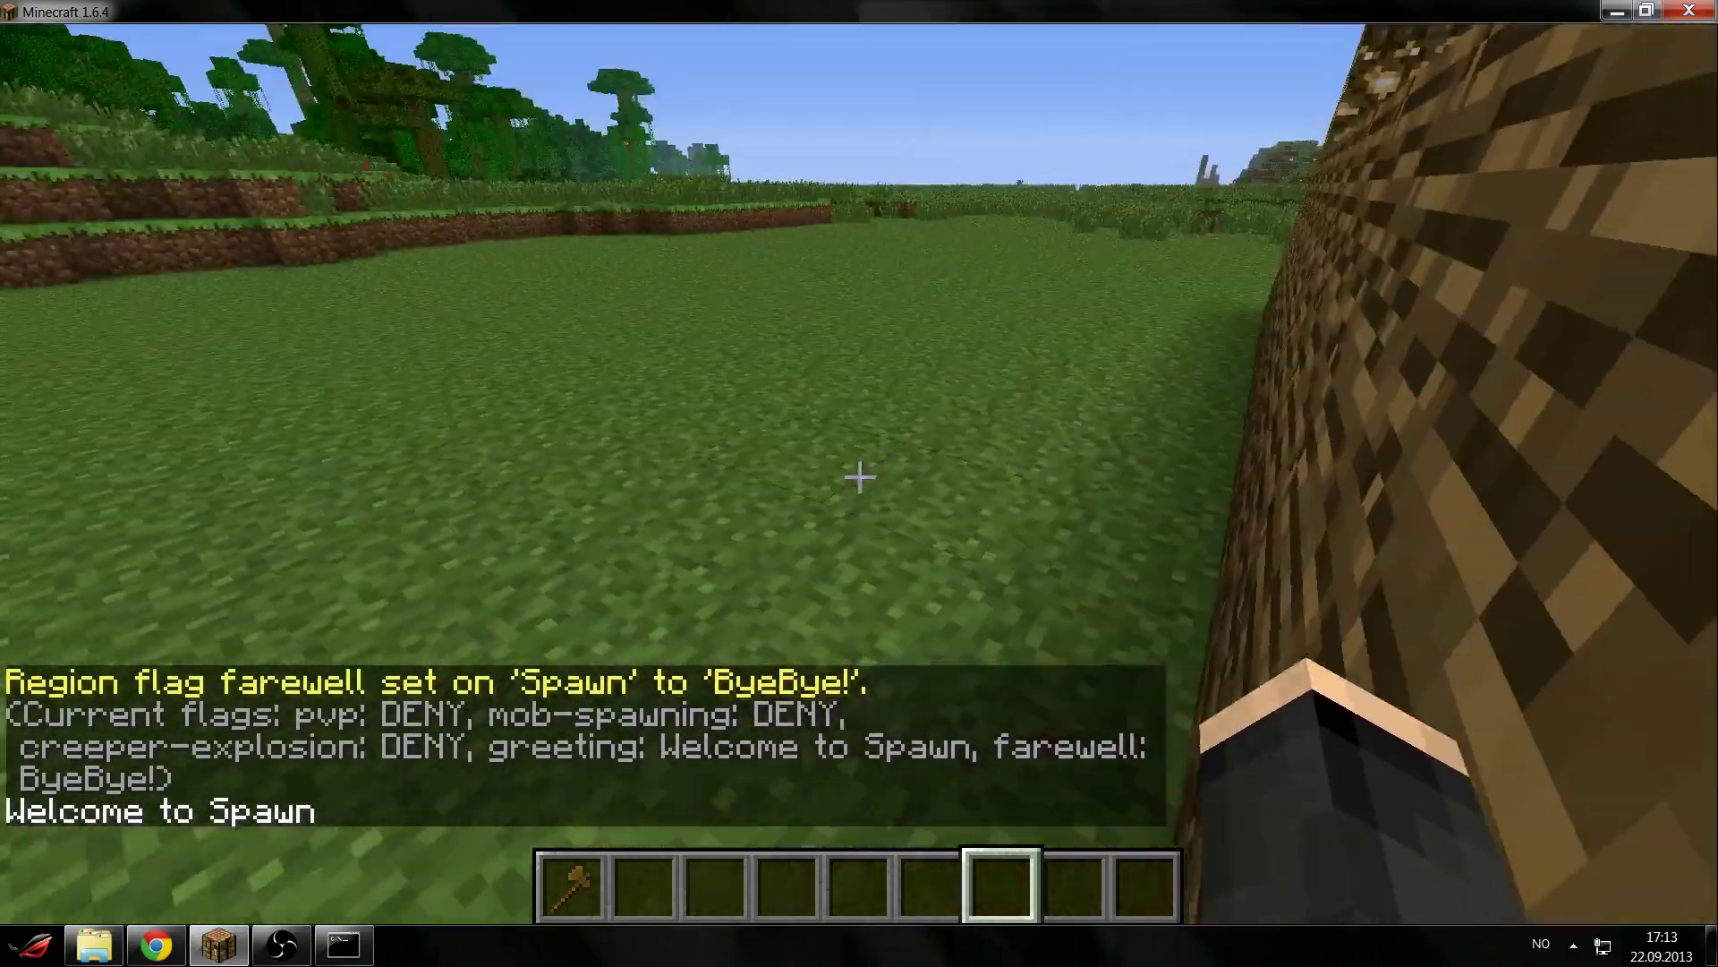
key("w")
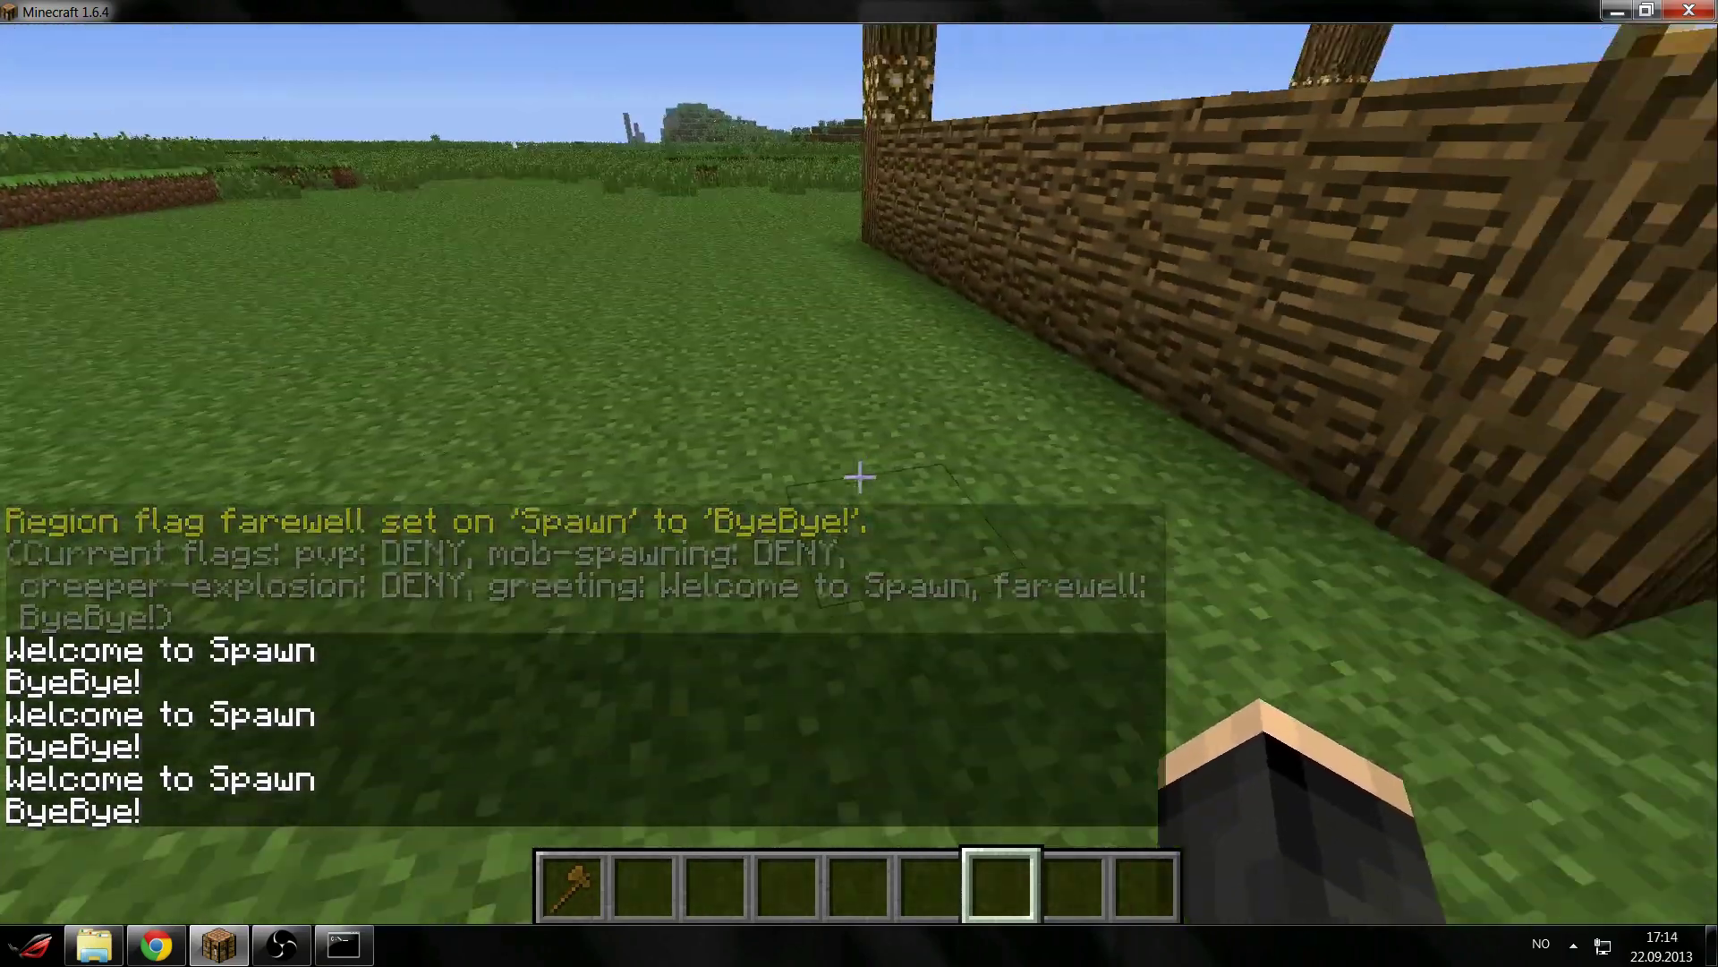
scroll(859, 476, "up", 6)
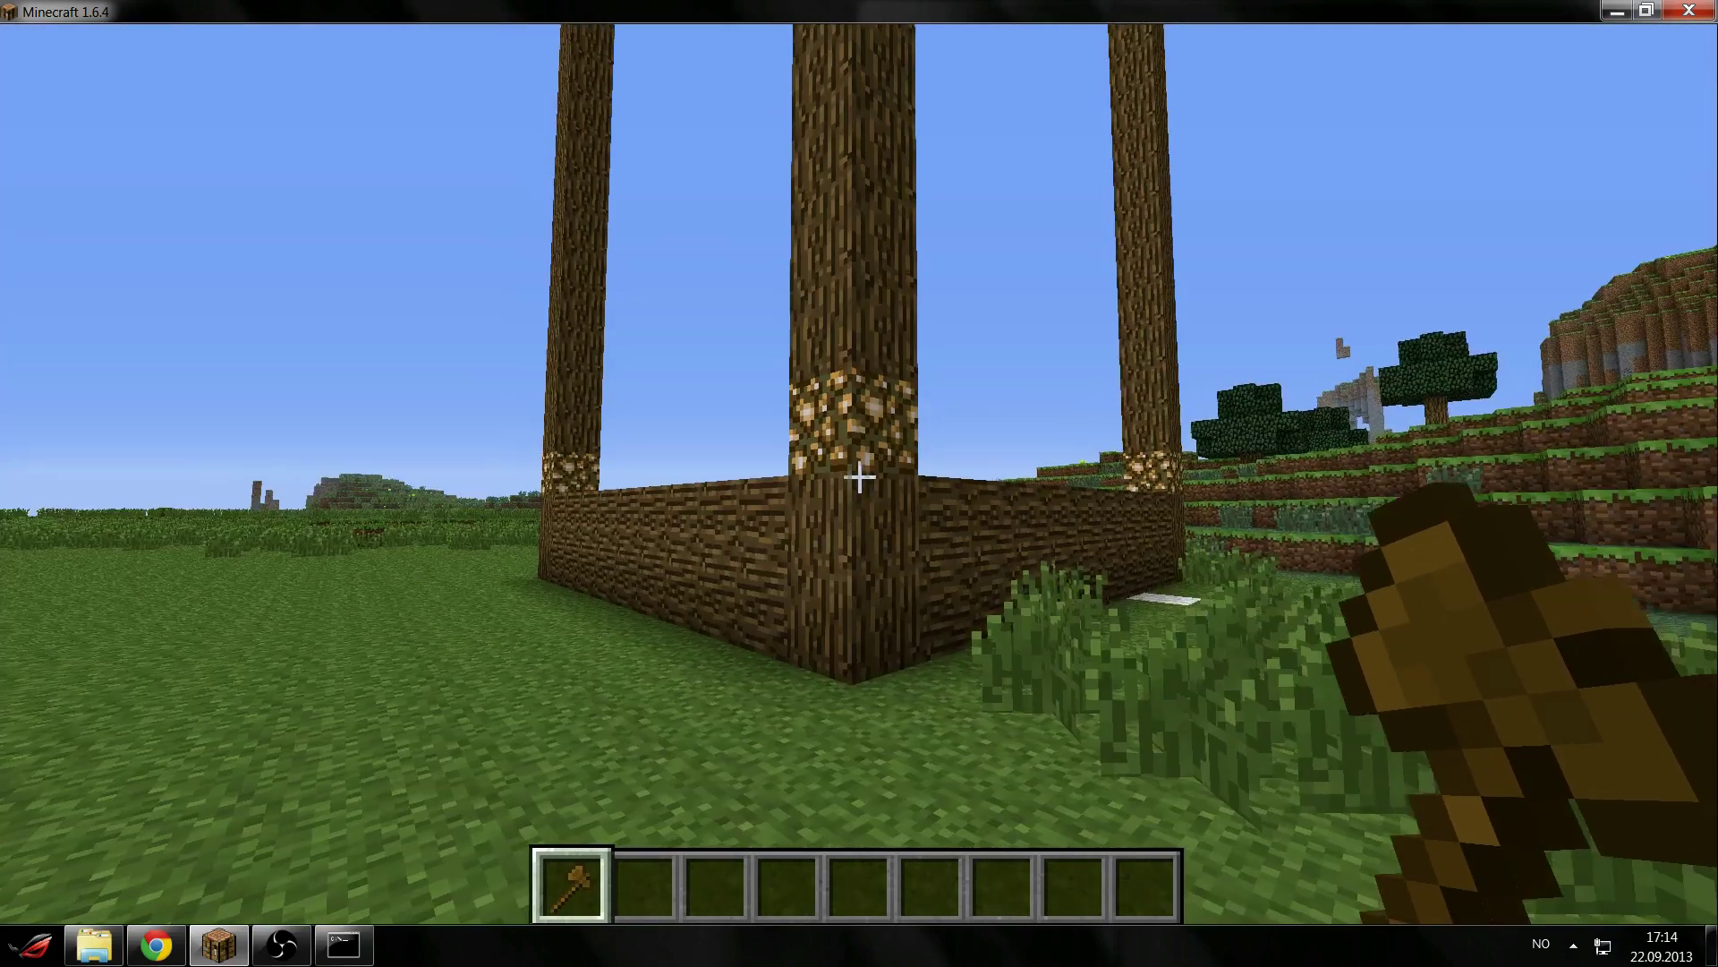
List the /region subcommands, then run /region remove spawn and step back from the pillar.
type("t")
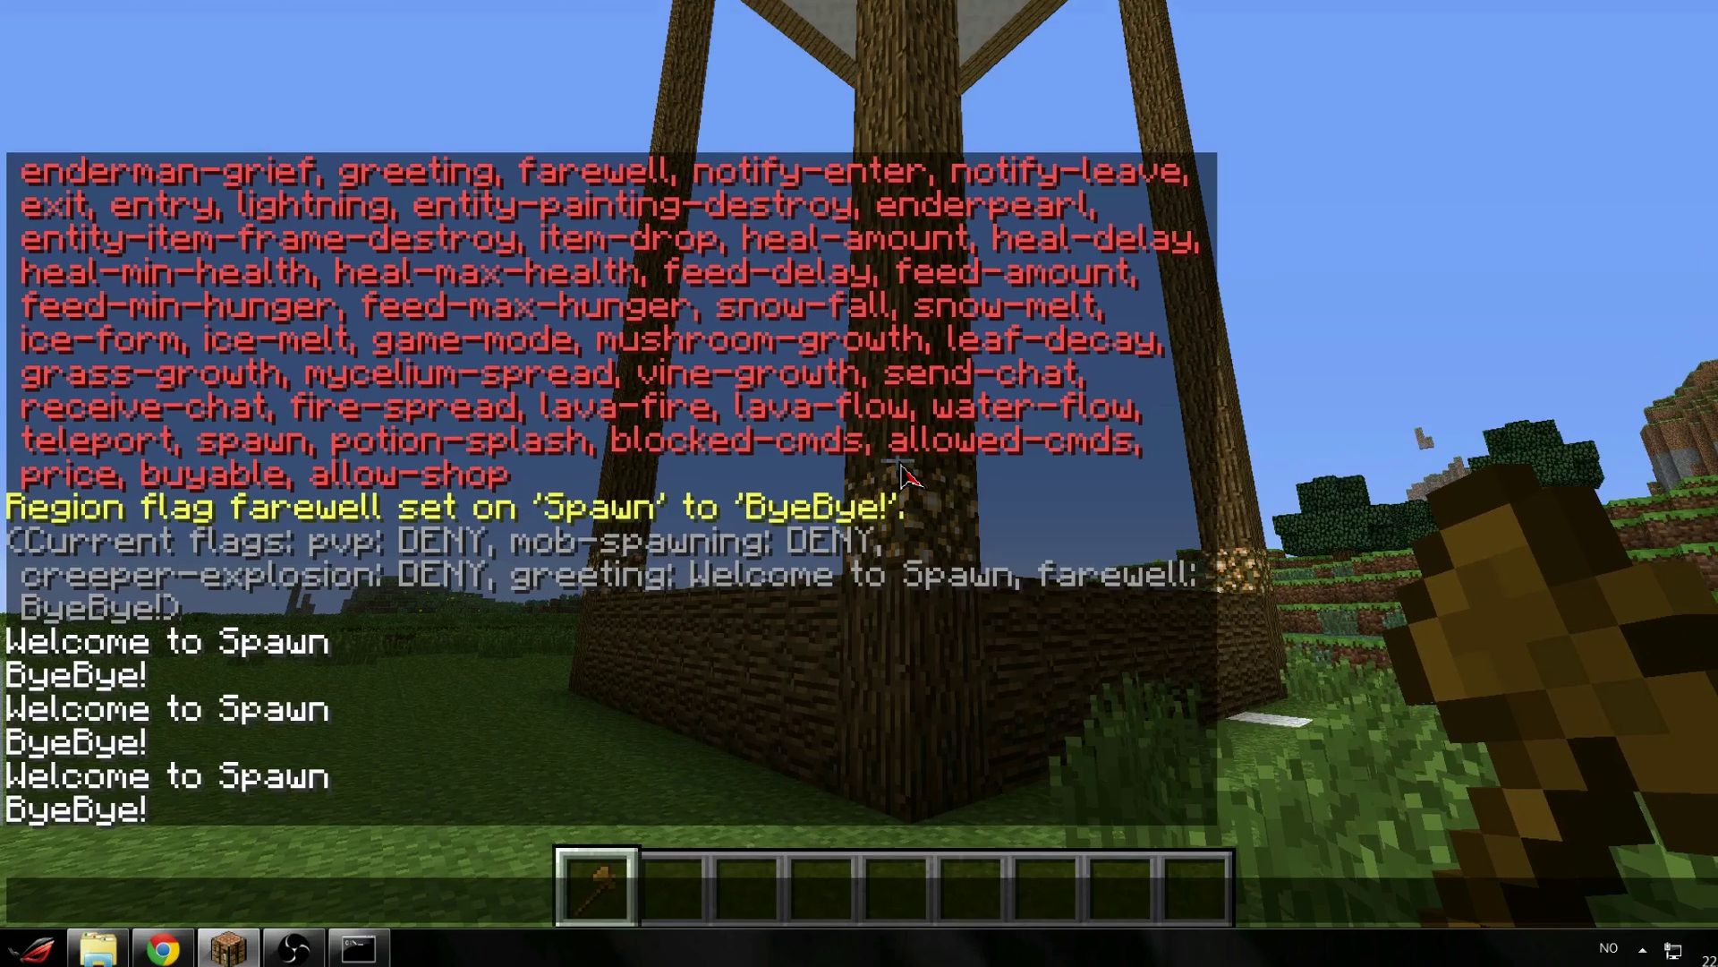
type("/region")
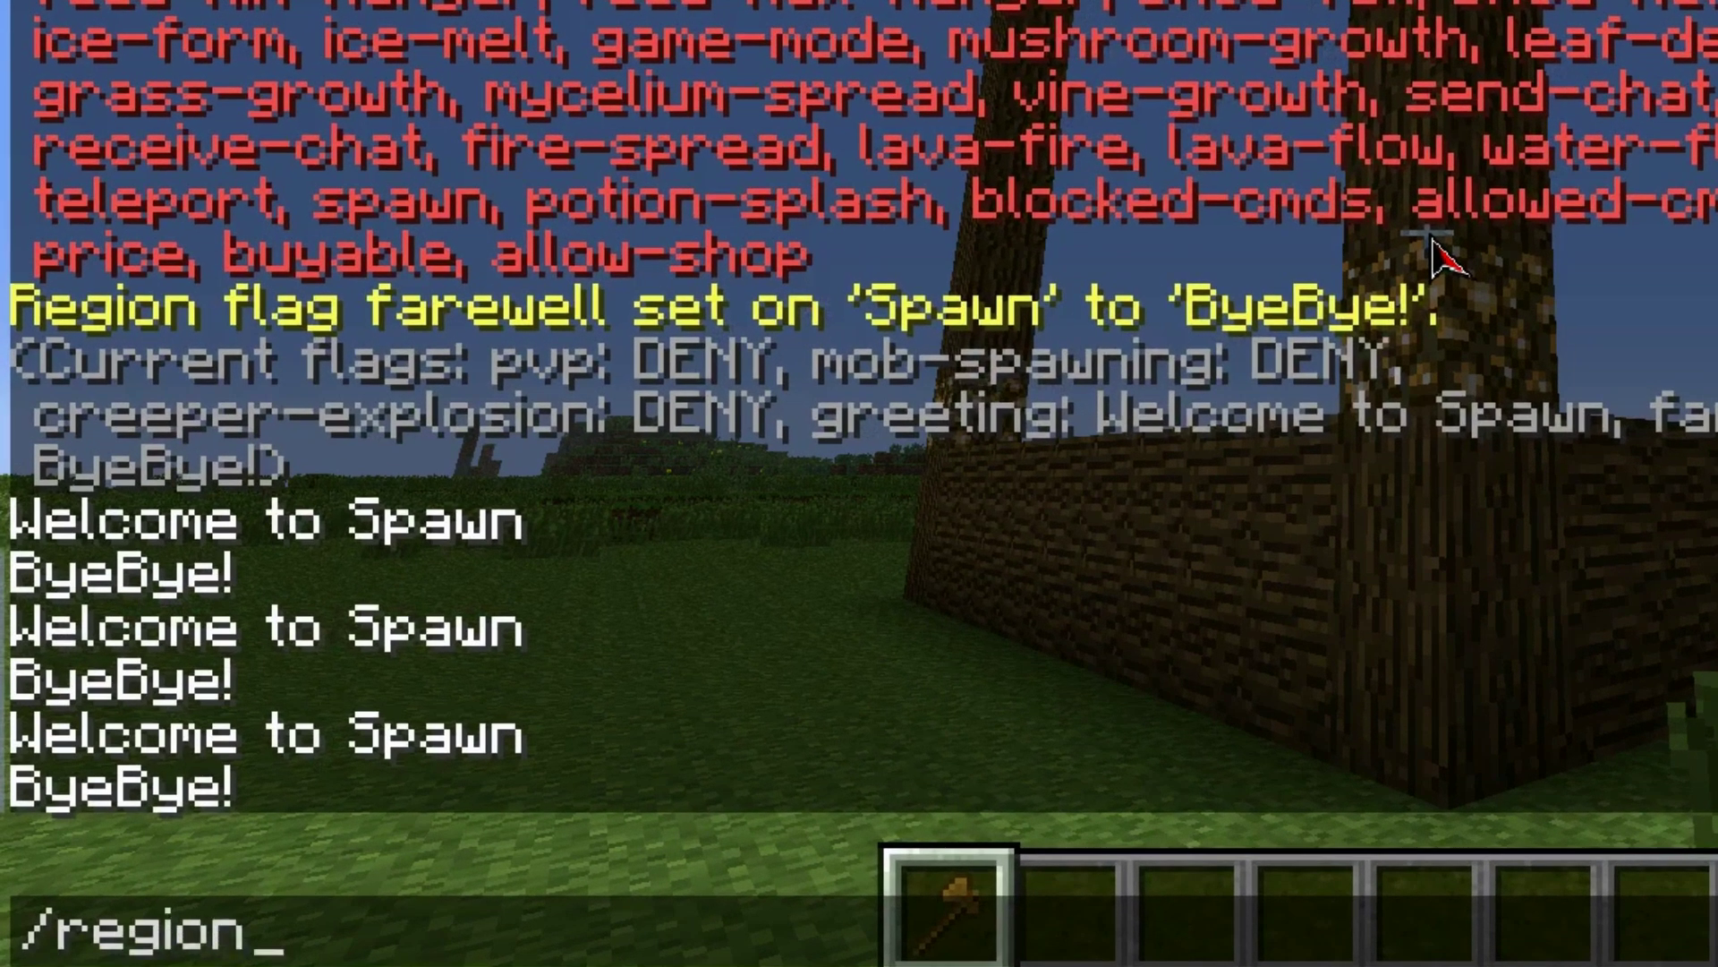
key("Return")
key("t")
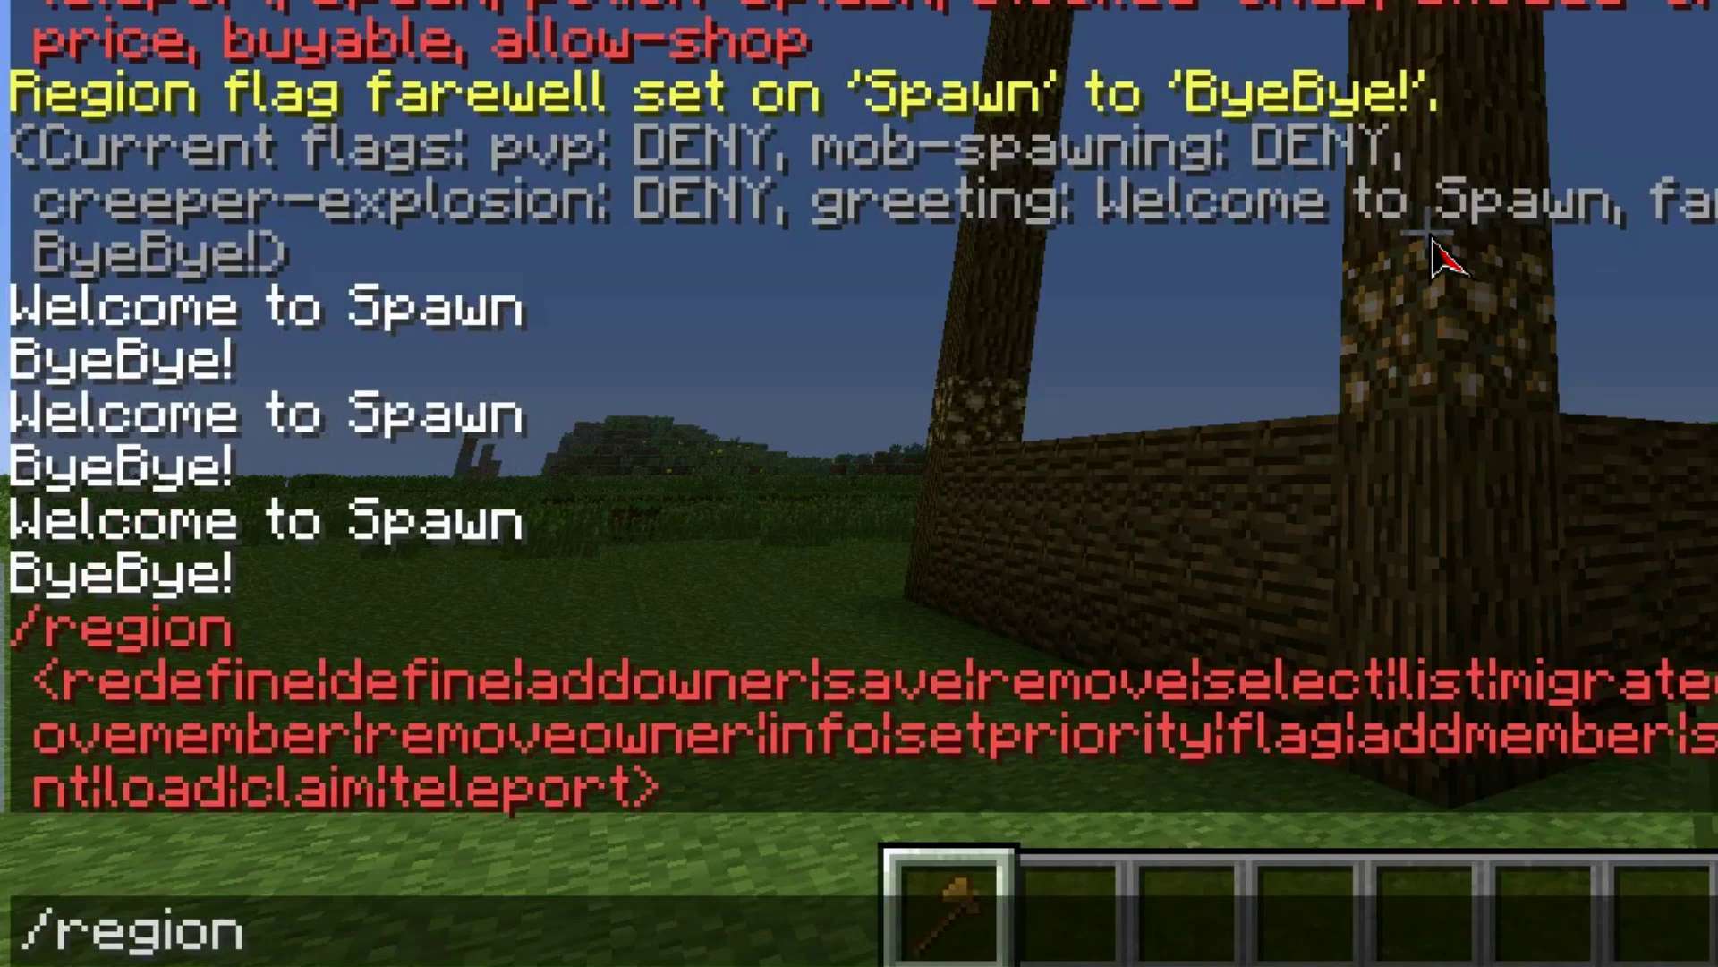
type("remove spawn")
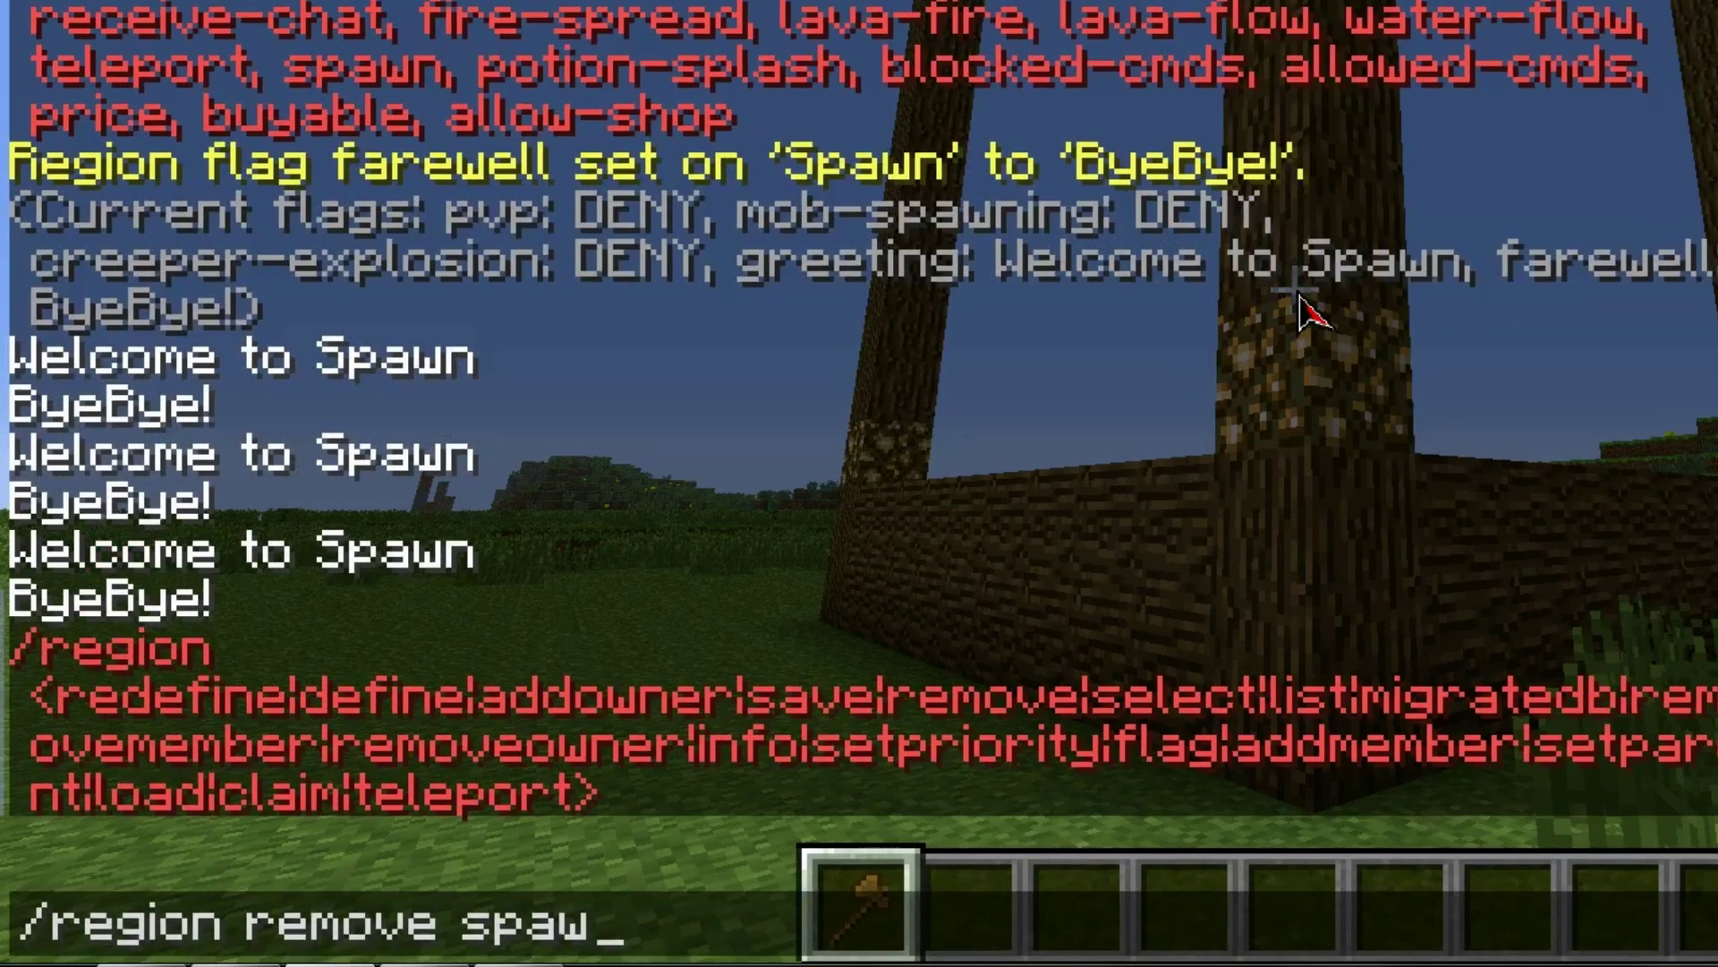
key("Return")
key("s")
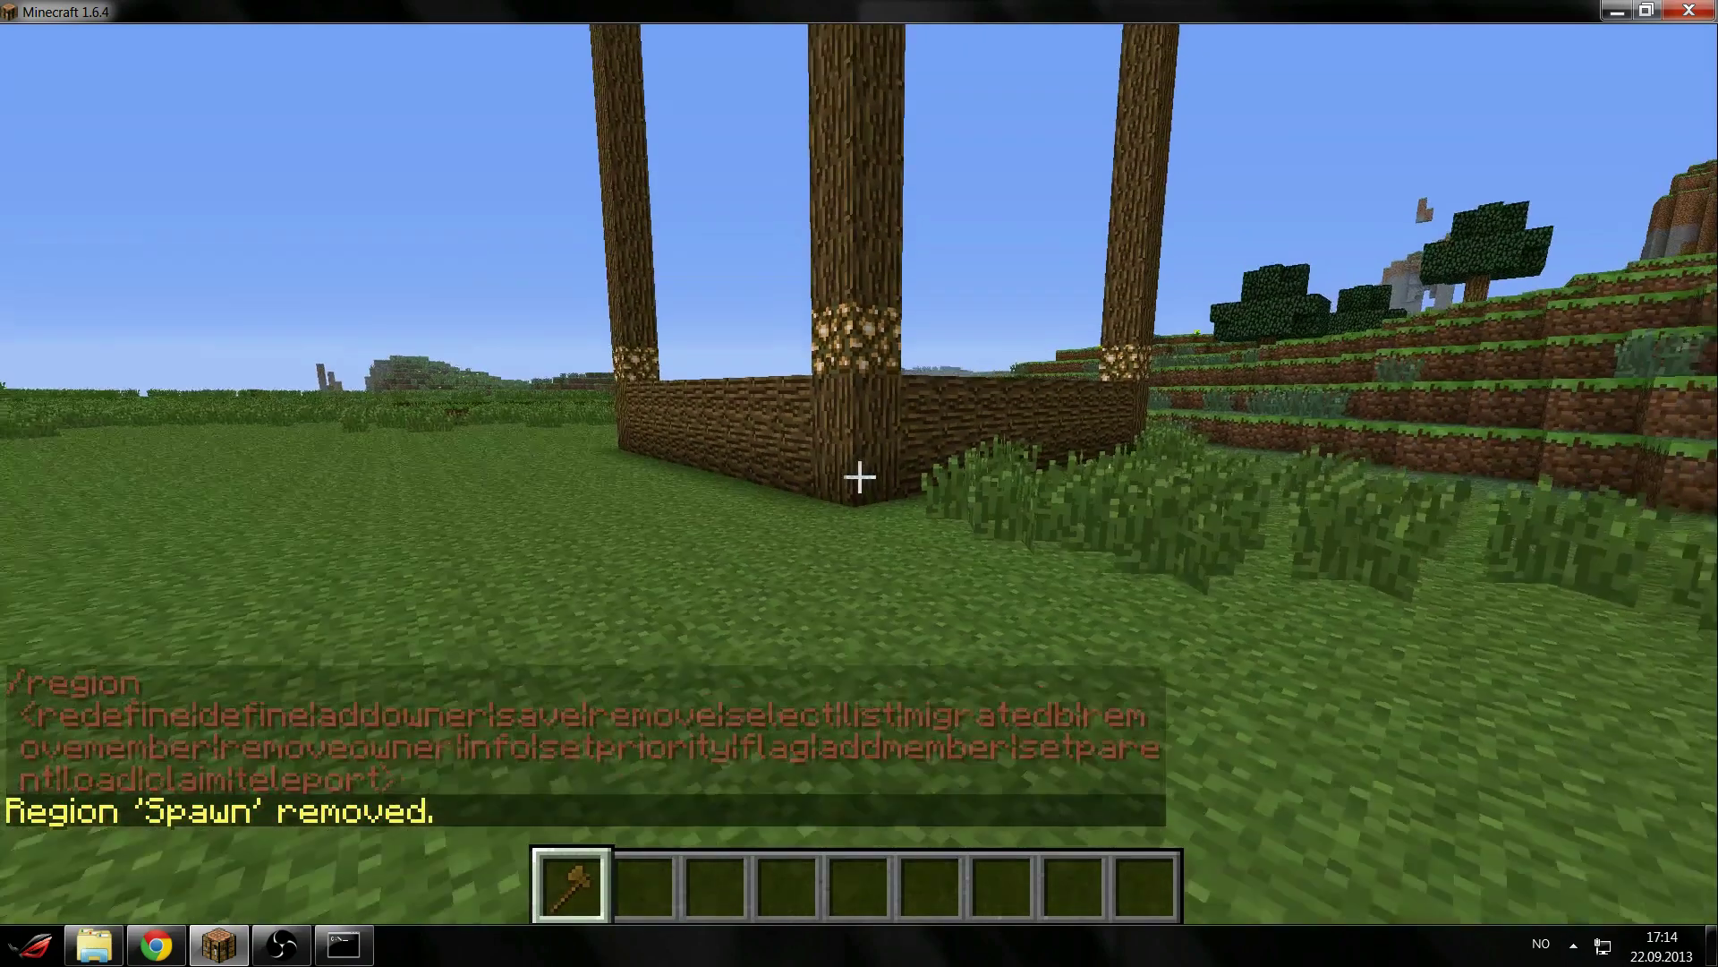
Remove the player's operator status with /deop.
key("w")
key("2")
key("t")
type("/")
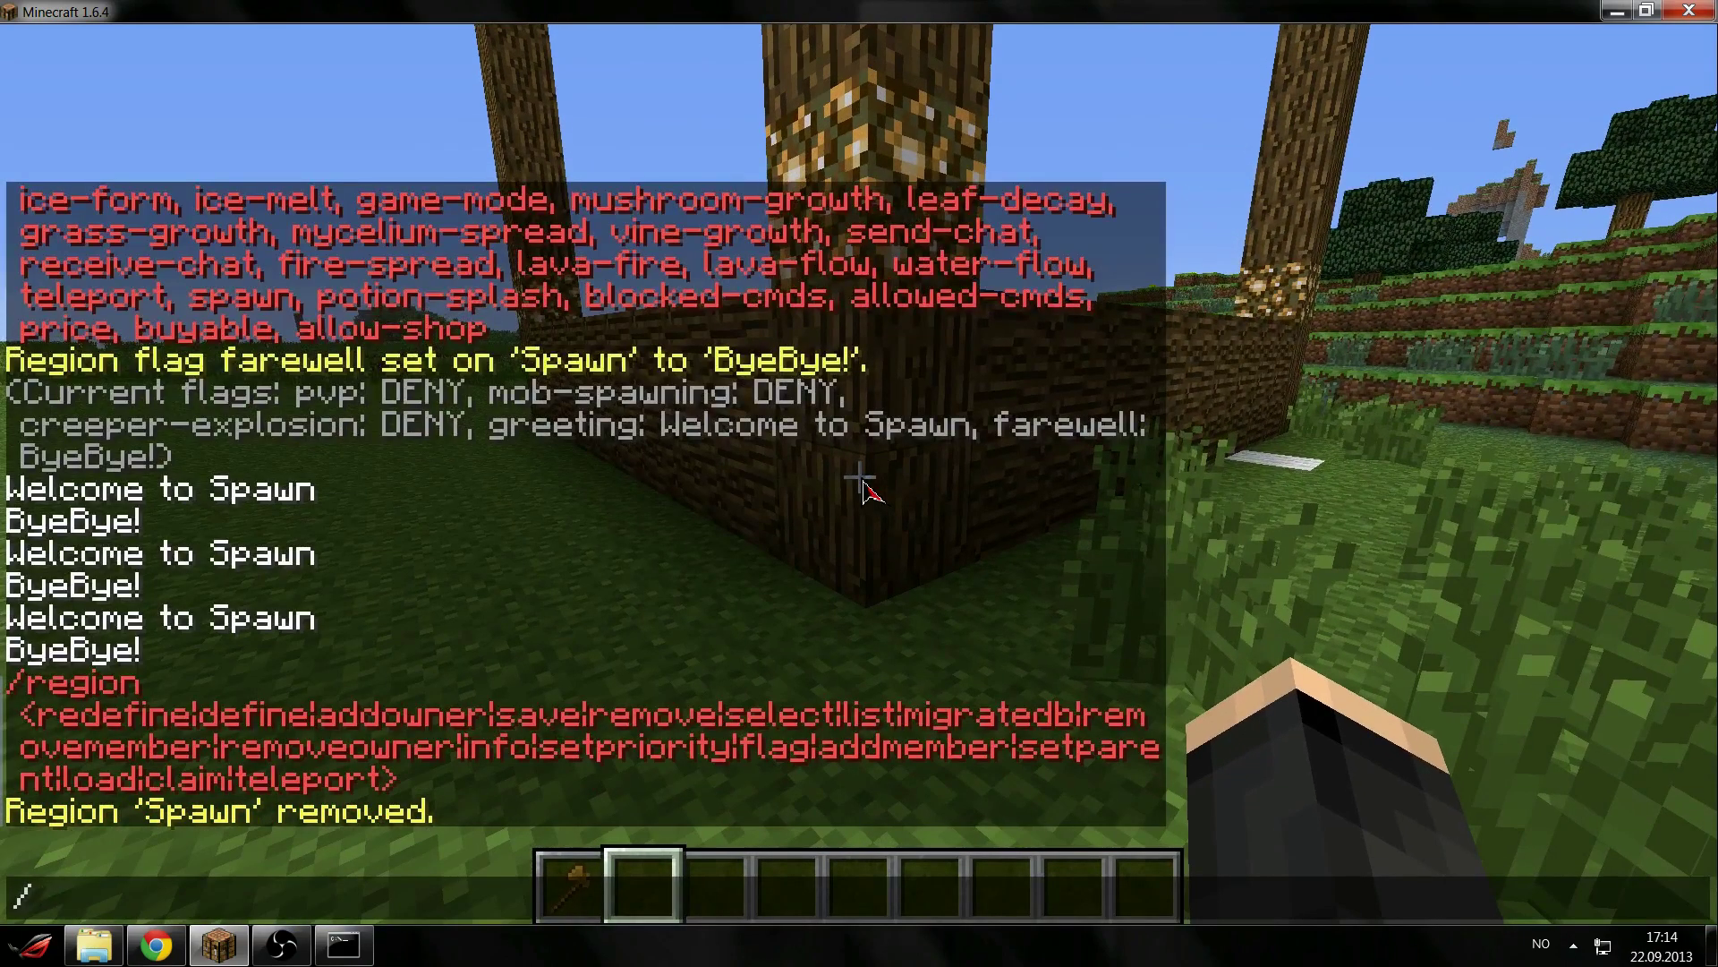
type("deop moodi")
key("Return")
Break log blocks in the wall, then take Oak Wood from Building Blocks and place it.
key("w")
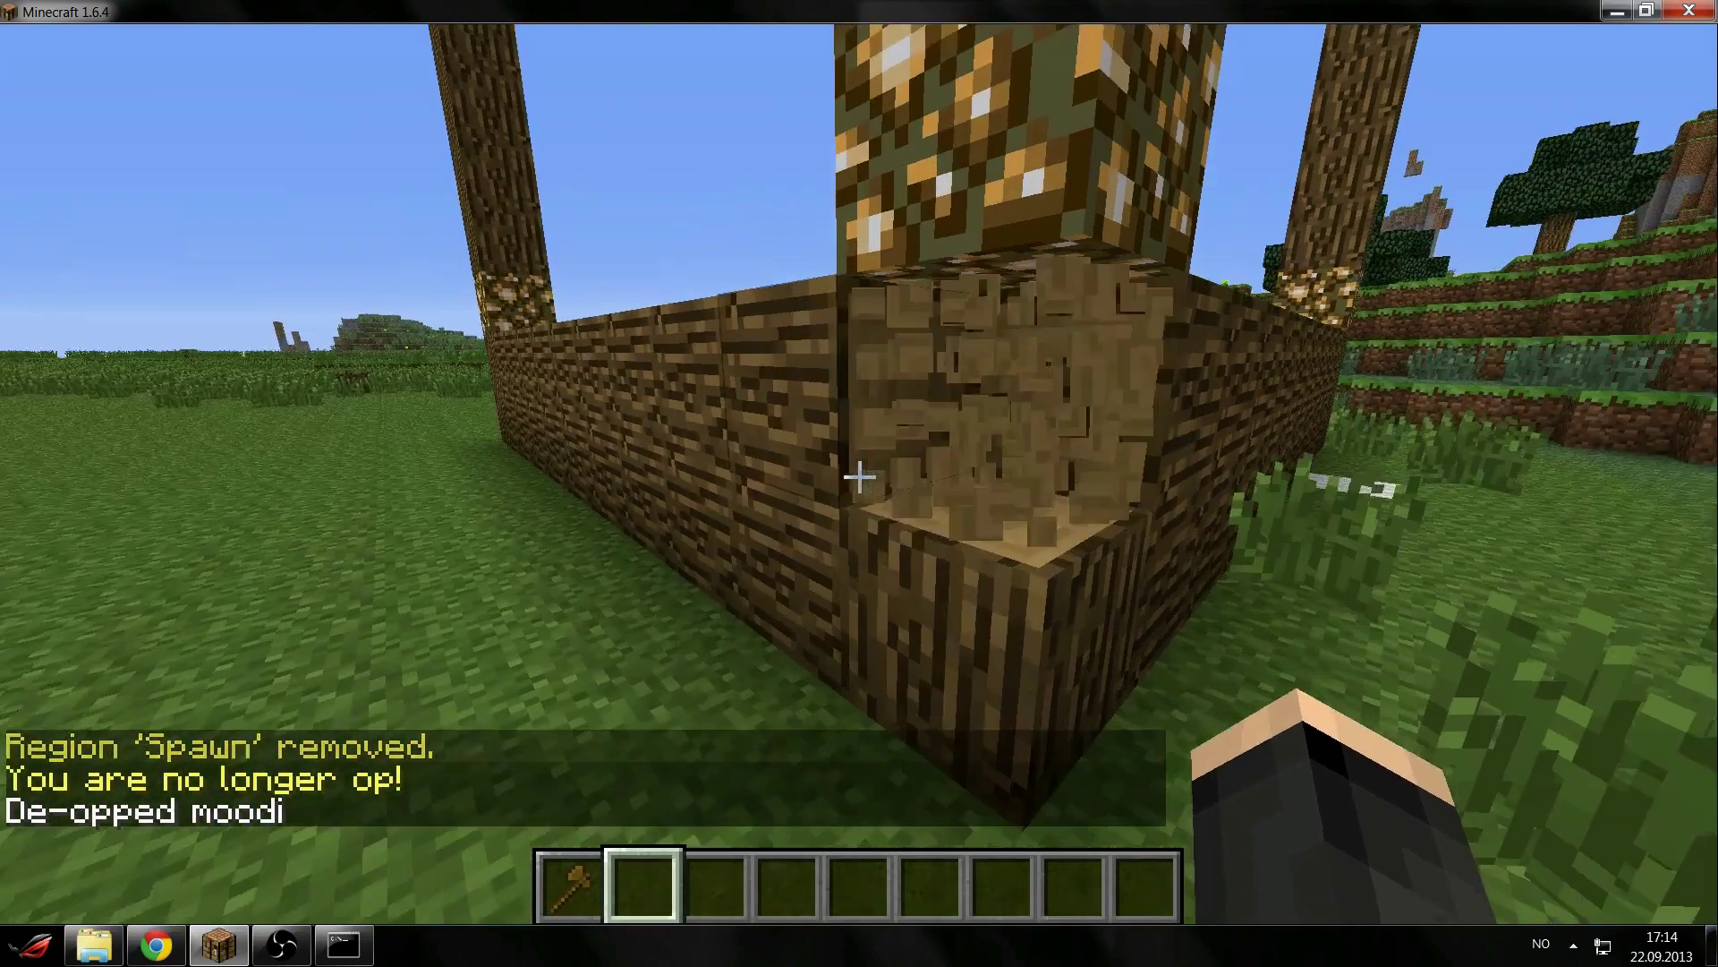
left_click(859, 476)
left_click(859, 476)
key("e")
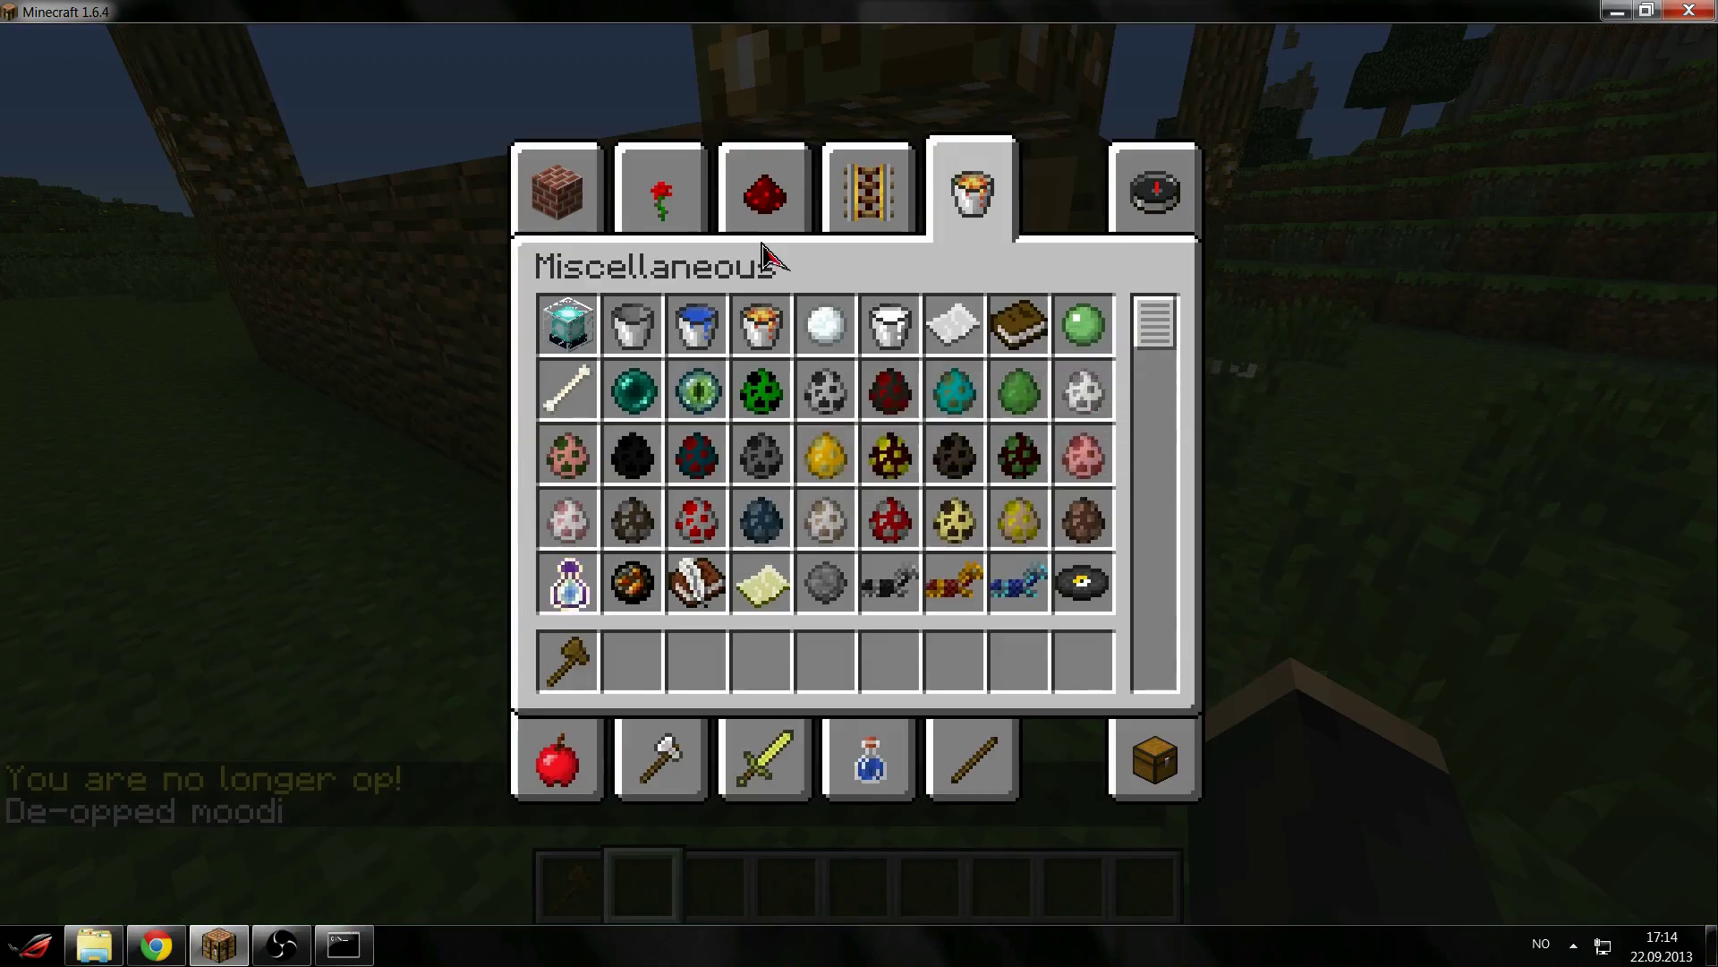
left_click(557, 192)
left_click(1155, 193)
left_click(557, 192)
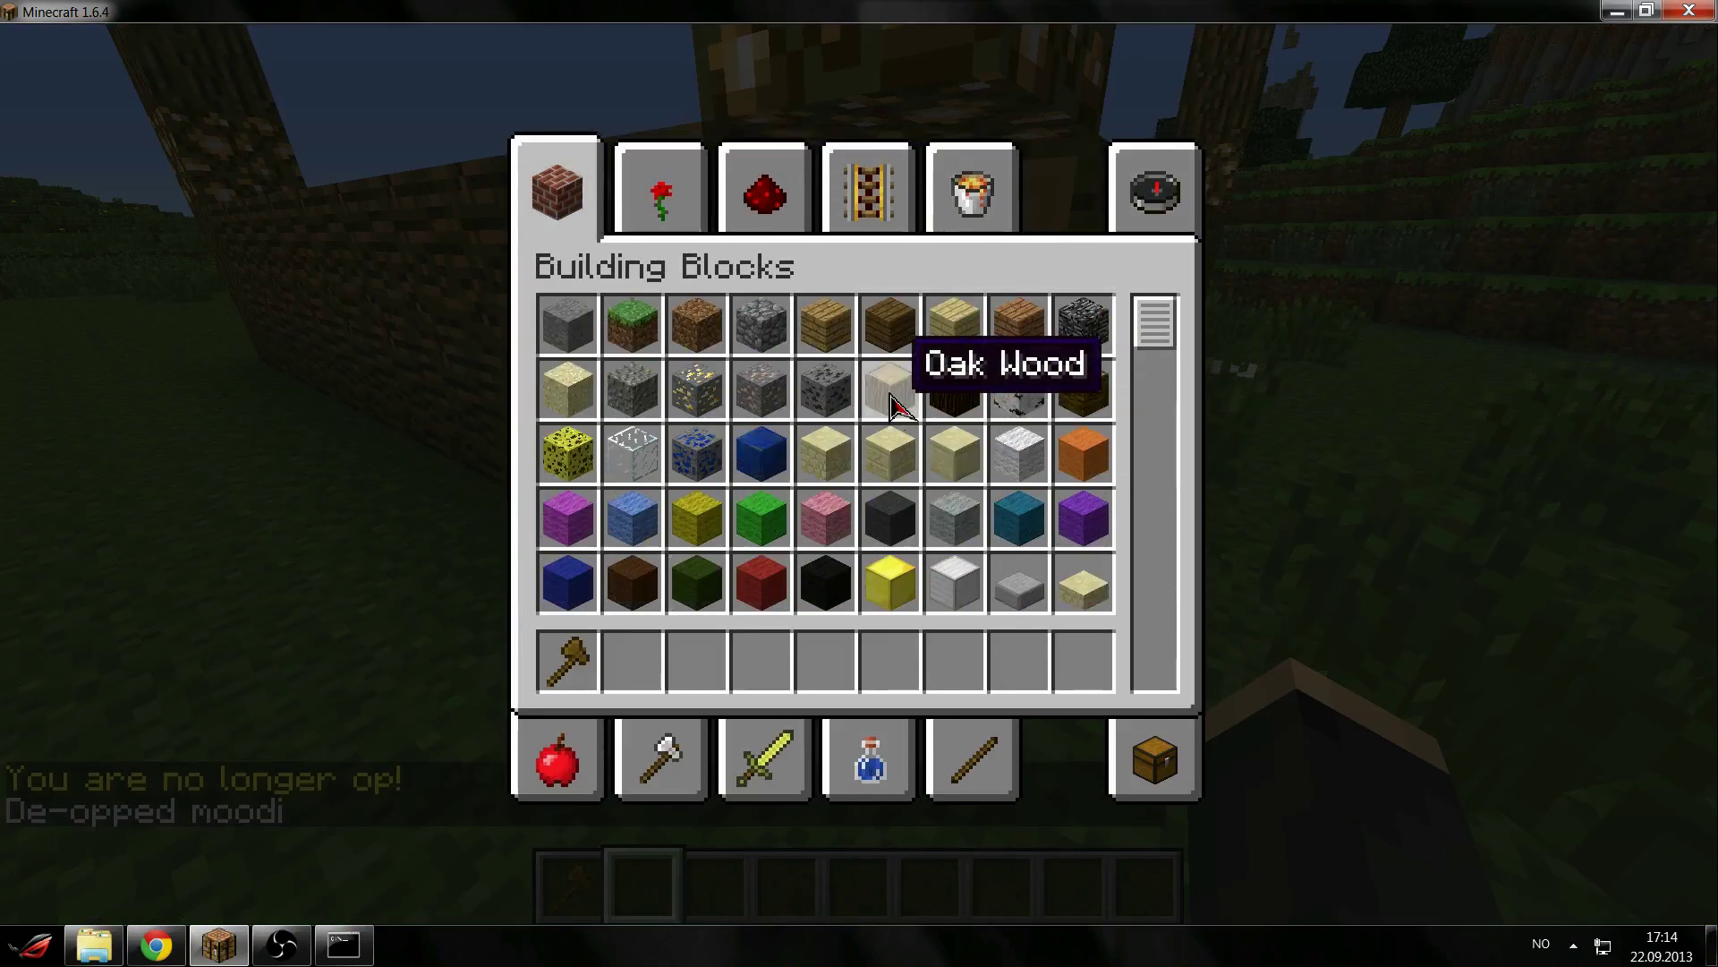
key("e")
key("6")
right_click(859, 476)
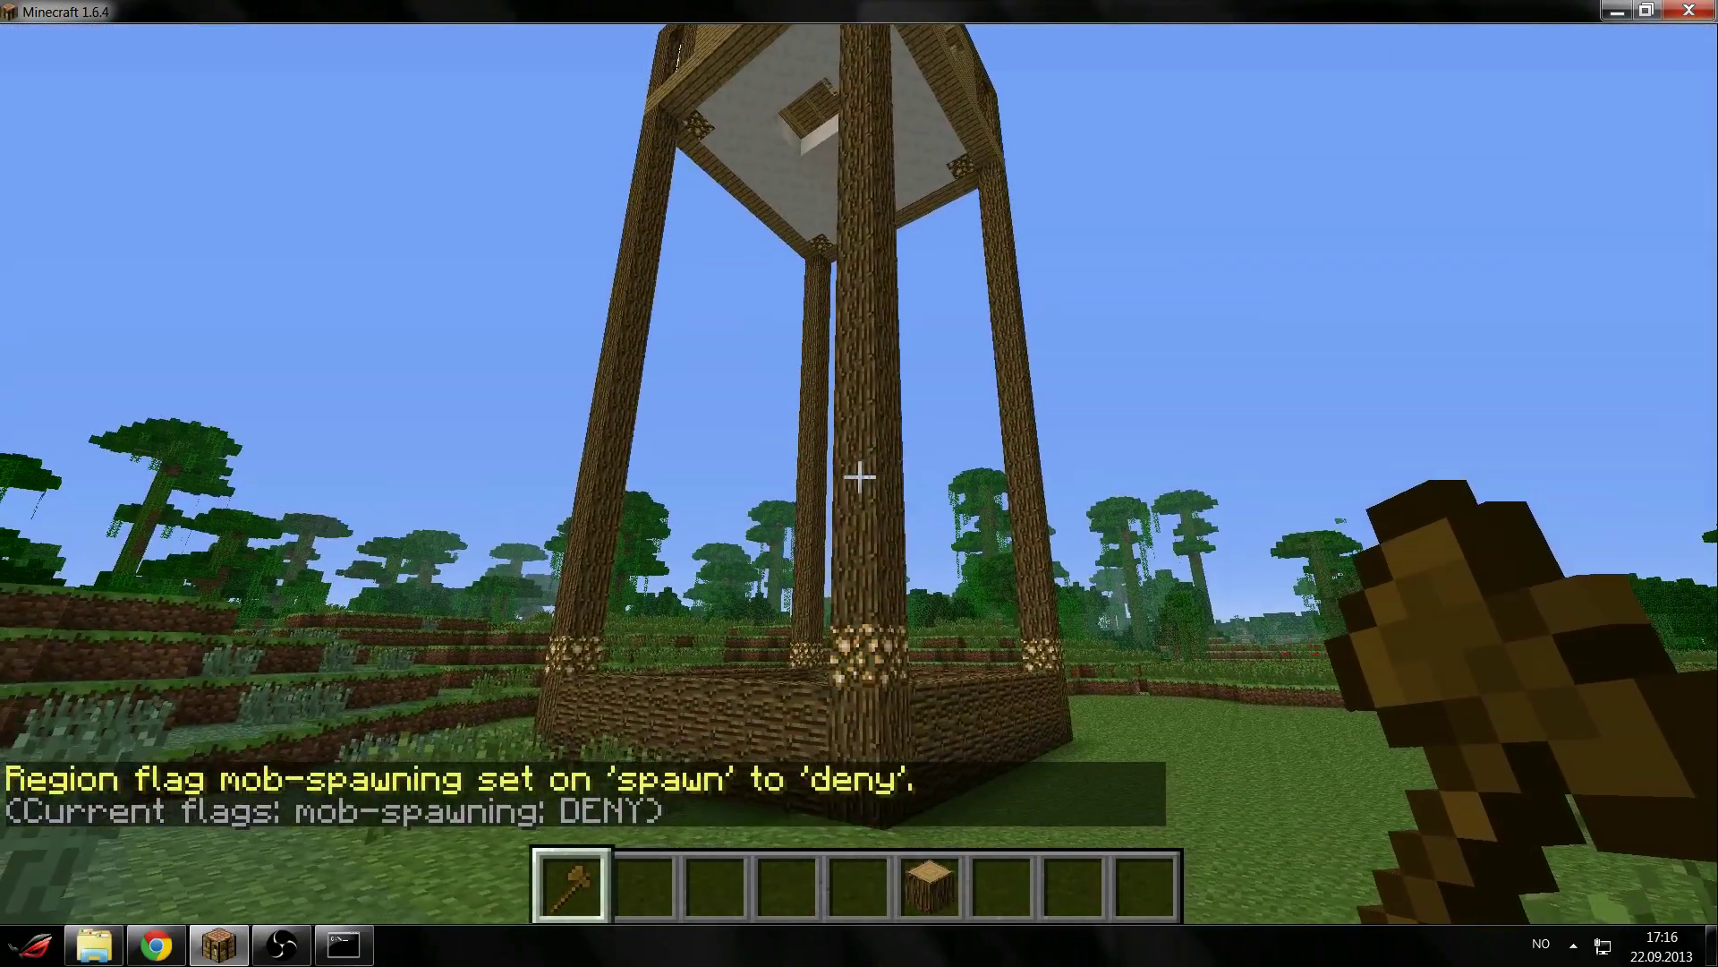
key("w")
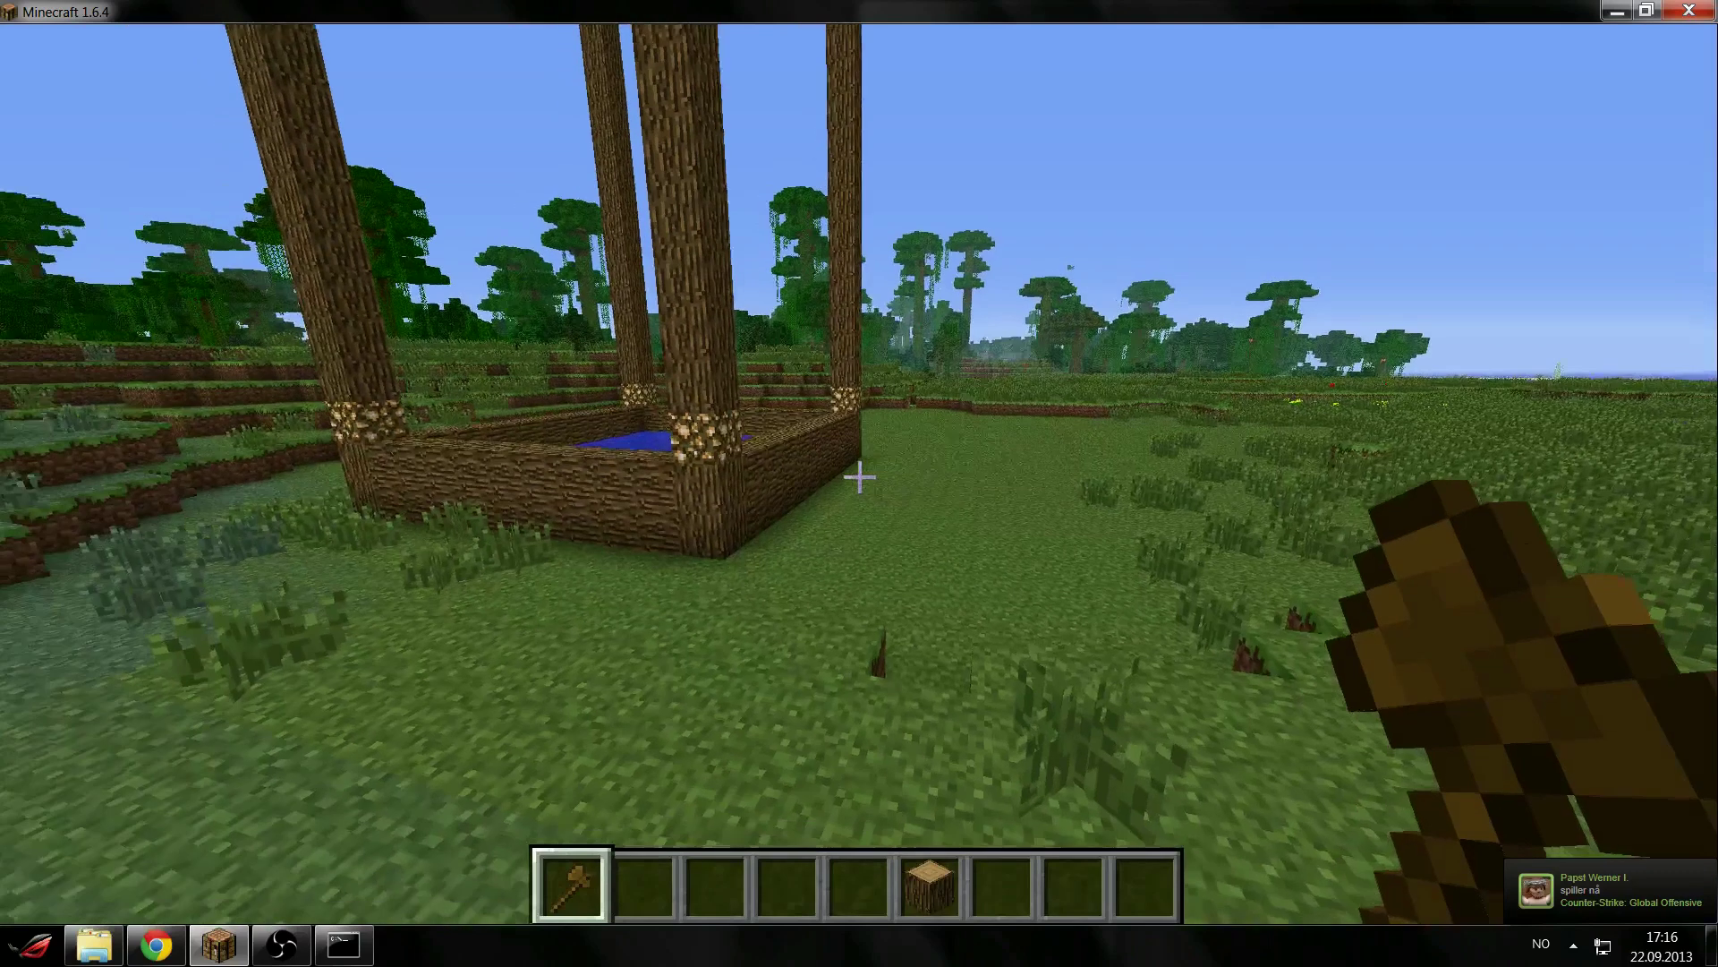
key("w")
key("space")
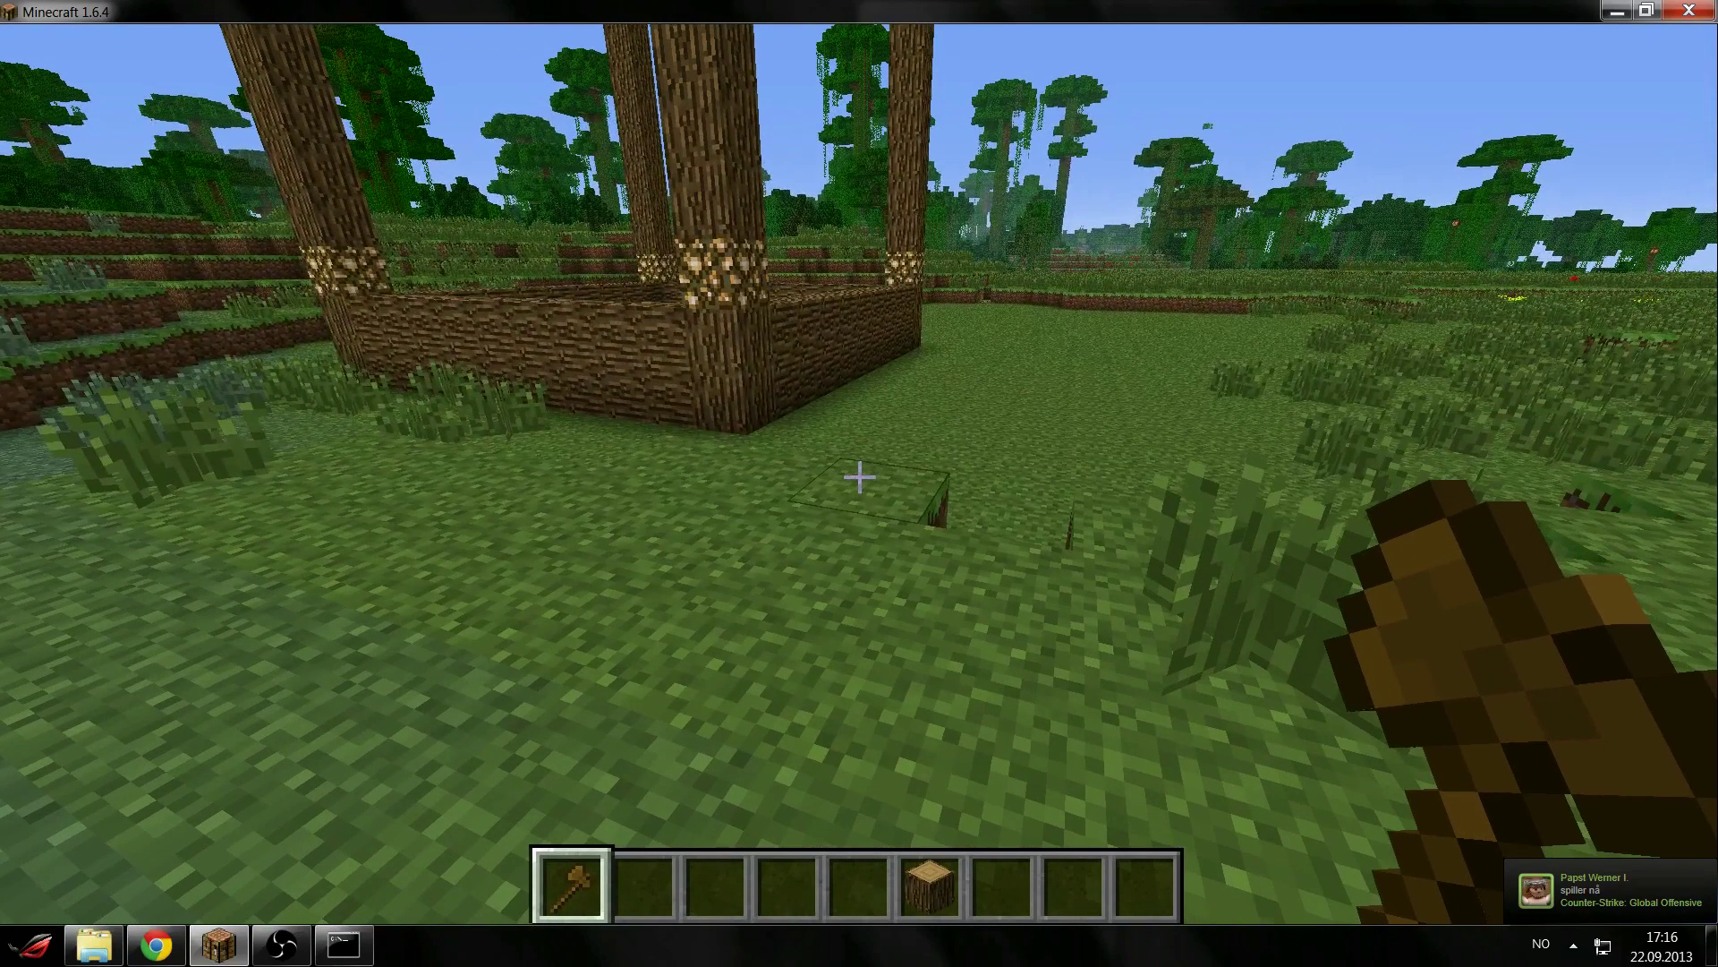